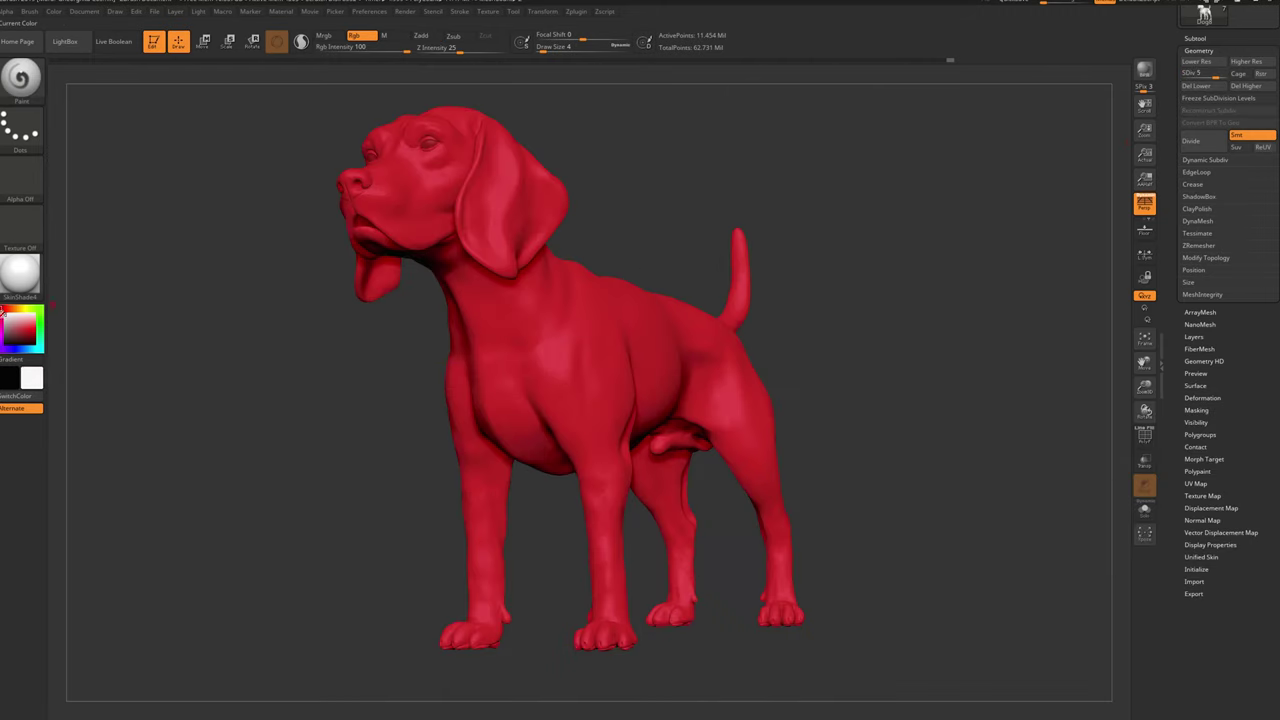
Isolate the beagle's front paw and paint a first black blot on its palm
key(ctrl+shift)
ctrl+shift+drag(764, 634, 580, 506)
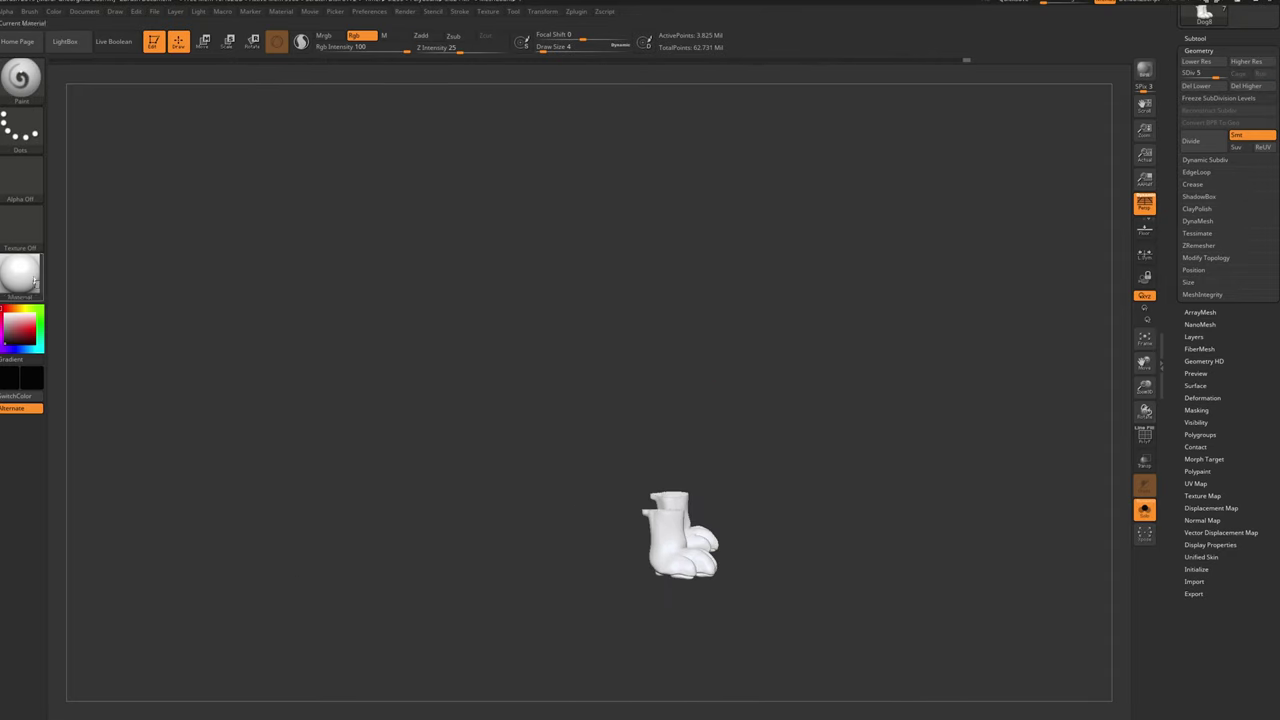
mouse_move(64, 167)
mouse_down()
mouse_move(831, 454)
mouse_move(751, 540)
mouse_up()
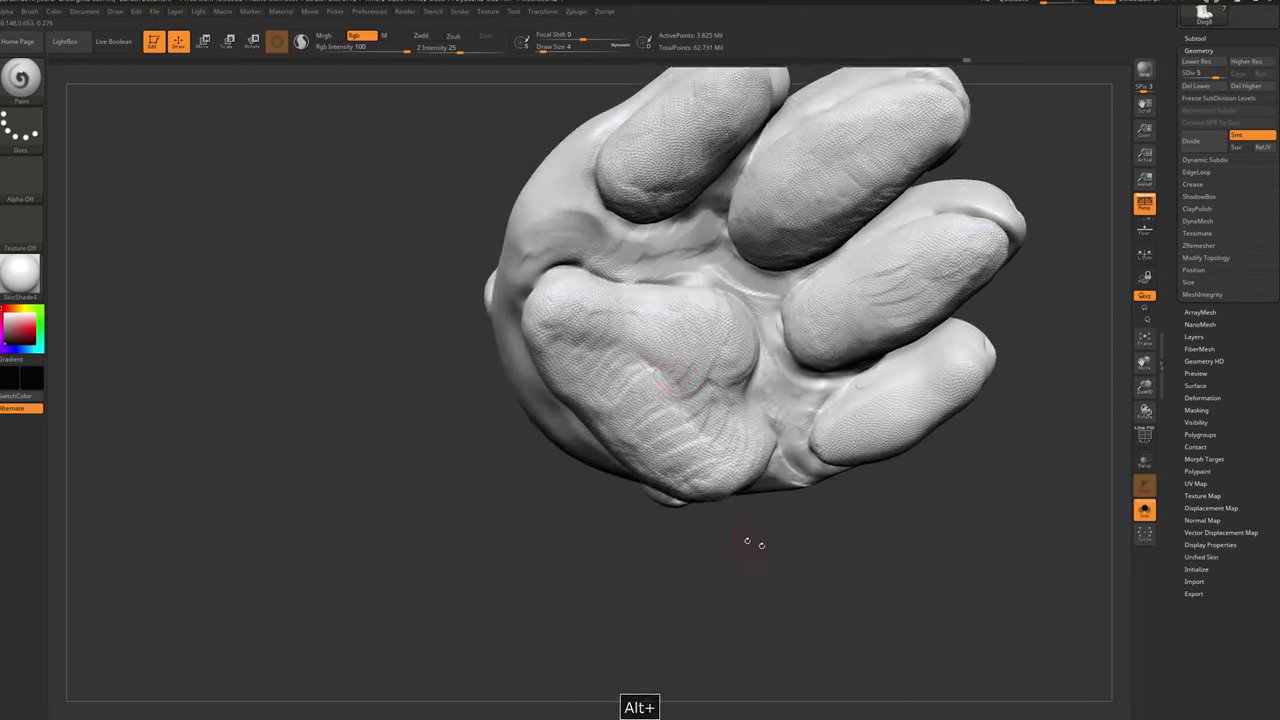
key(s)
mouse_move(661, 418)
mouse_down()
mouse_move(683, 385)
mouse_move(690, 440)
mouse_move(545, 340)
mouse_move(650, 425)
mouse_up()
click(462, 10)
click(490, 150)
Paint the paw's palm pad solid black and inspect it from below
drag(594, 609, 640, 640)
drag(530, 315, 555, 560)
drag(560, 640, 600, 660)
mouse_move(560, 400)
mouse_down()
mouse_move(604, 538)
mouse_move(618, 424)
mouse_up()
drag(541, 492, 572, 535)
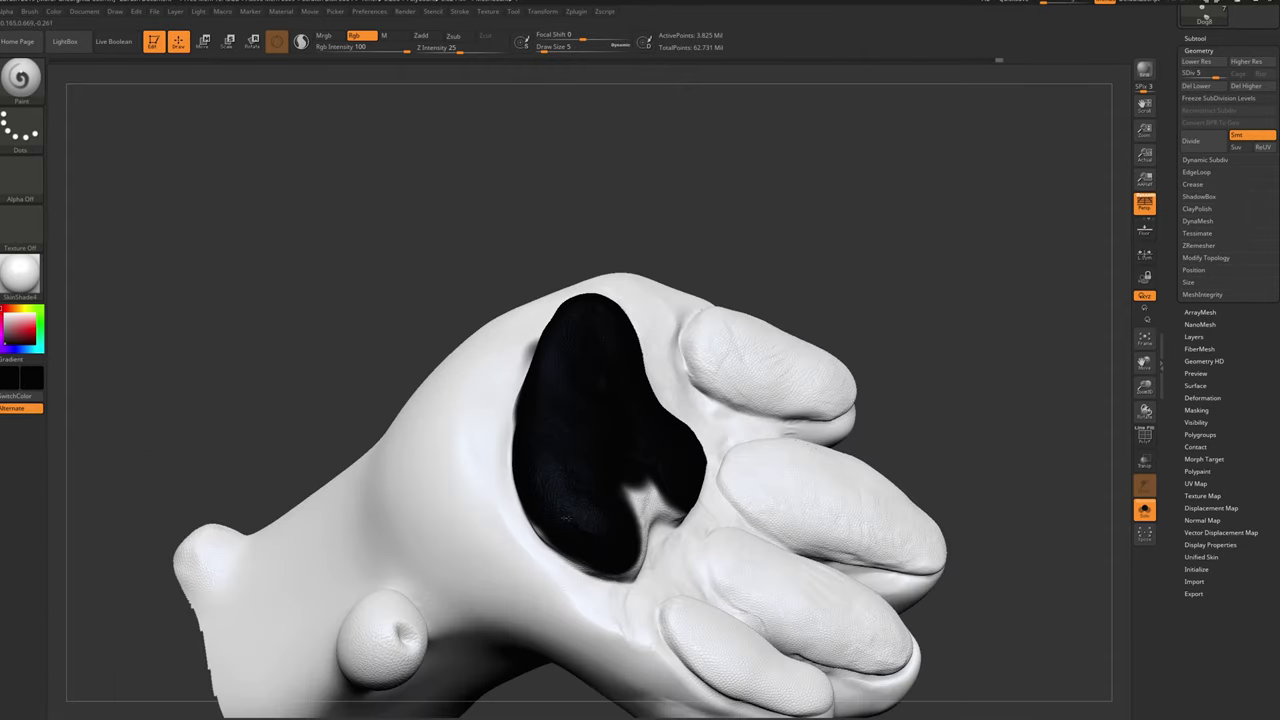
right_drag(565, 518, 612, 553)
right_drag(755, 525, 800, 540)
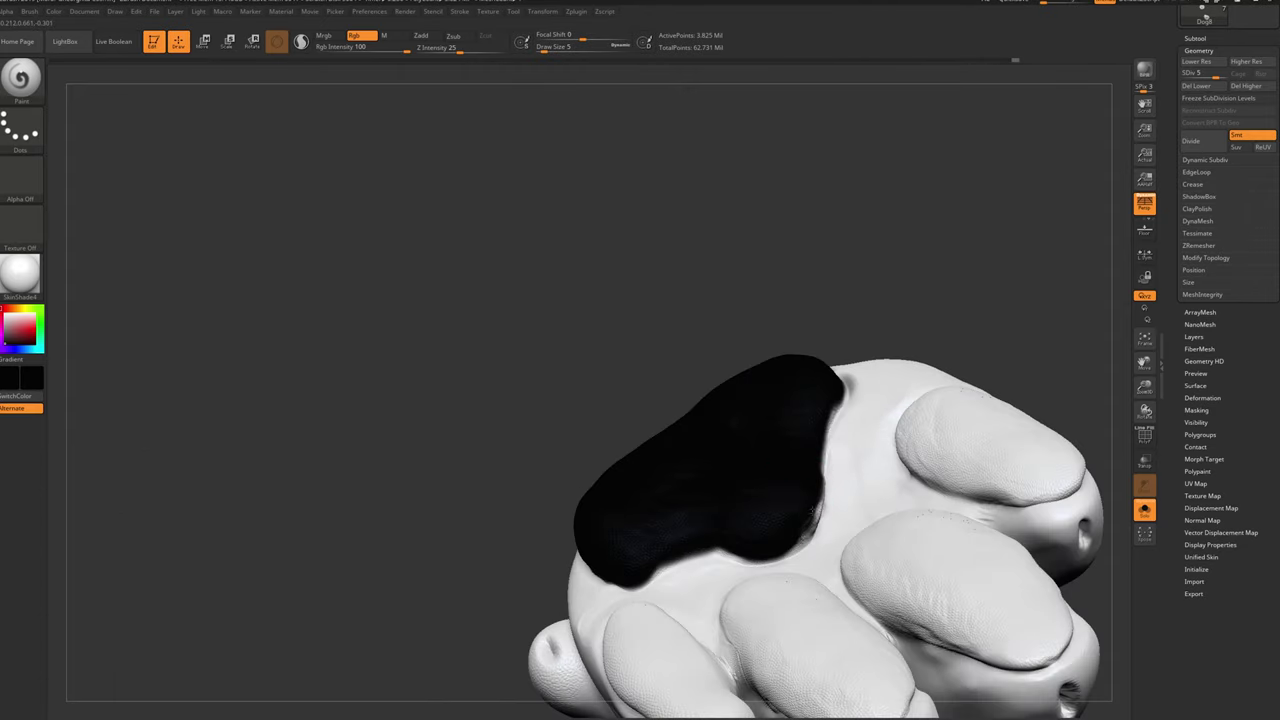
mouse_move(818, 411)
right_down()
mouse_move(602, 473)
mouse_move(700, 480)
right_up()
Resize the brush and paint the upper-right toe pad black
key(s)
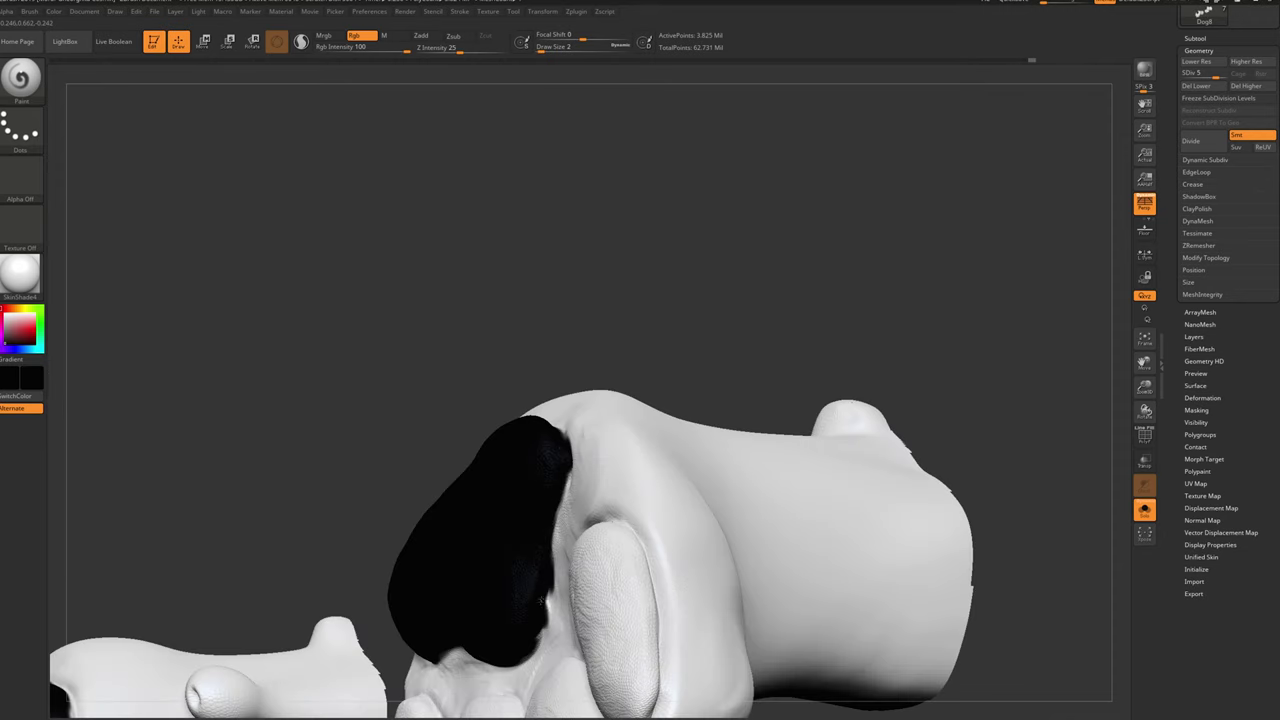
right_drag(541, 600, 628, 416)
right_drag(556, 538, 670, 411)
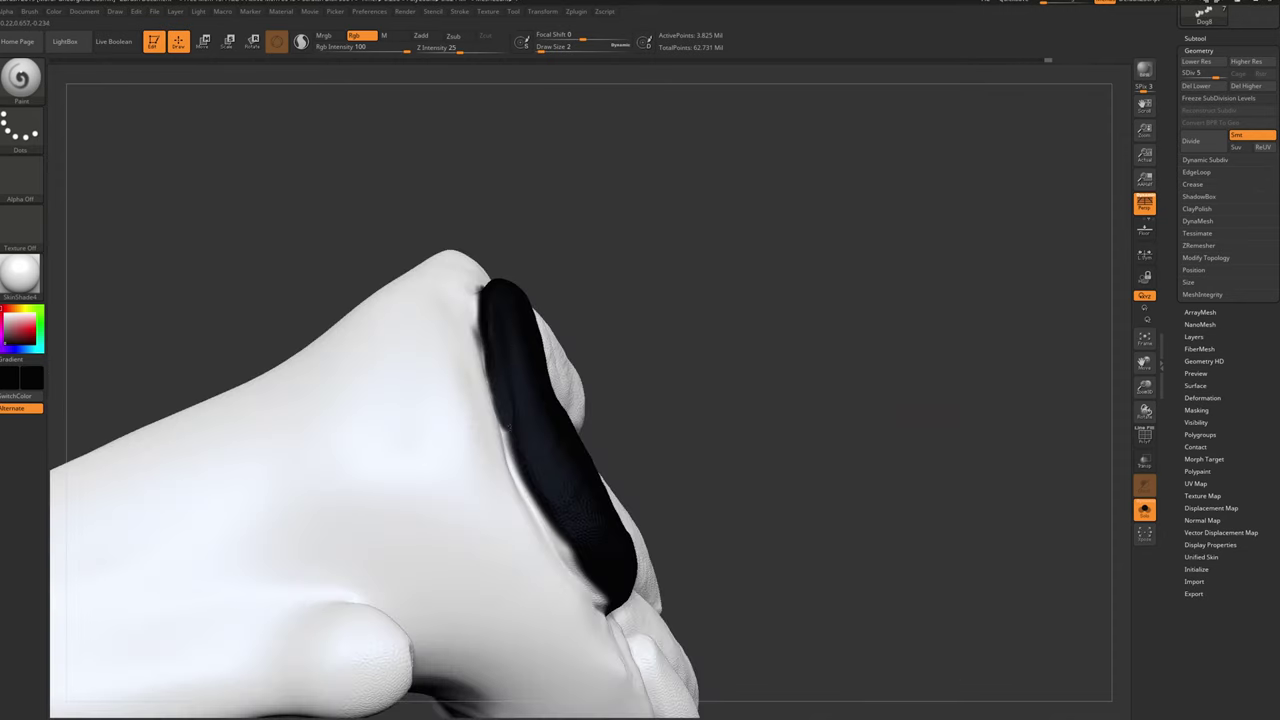
mouse_move(592, 594)
alt+right_down()
mouse_move(560, 520)
mouse_move(678, 512)
alt+right_up()
drag(735, 440, 643, 413)
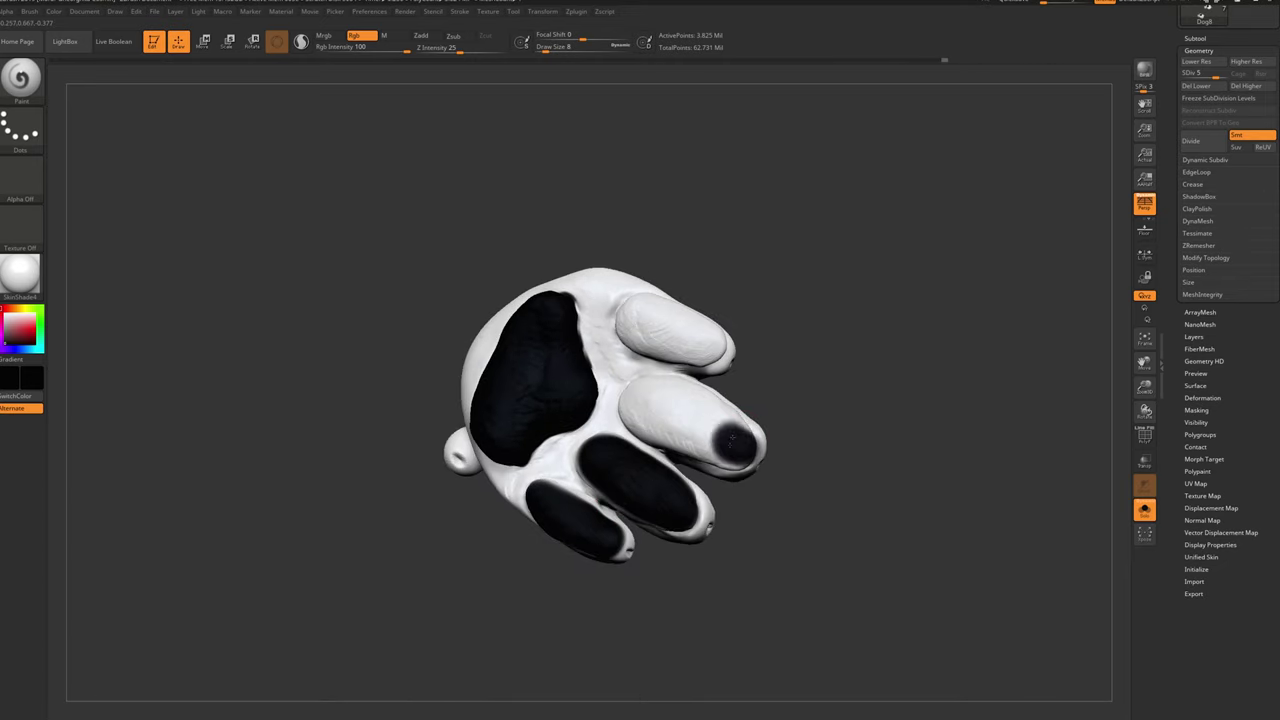
Check the painted pads from several angles, then bring the whole dog back into view
right_drag(845, 306, 709, 418)
key(s)
mouse_move(755, 485)
right_down()
mouse_move(704, 410)
mouse_move(690, 452)
right_up()
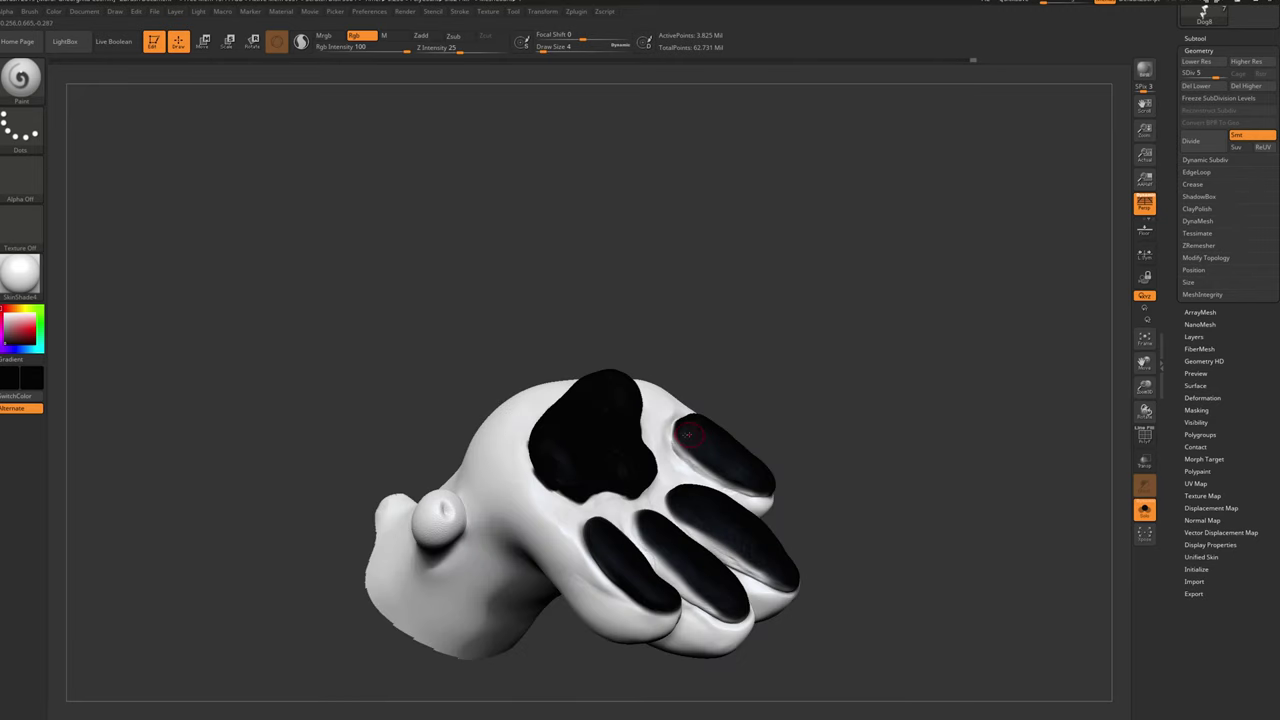
mouse_move(738, 488)
alt+right_down()
mouse_move(801, 433)
mouse_move(606, 450)
alt+right_up()
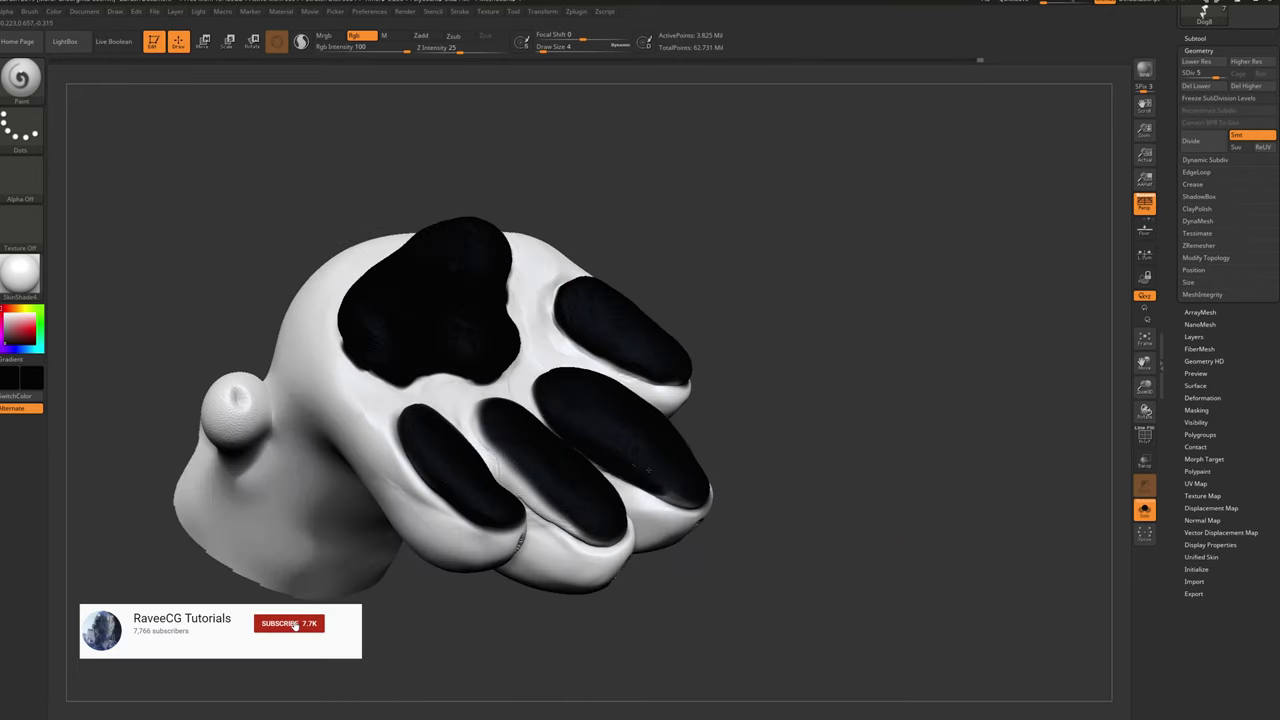
right_drag(550, 502, 570, 540)
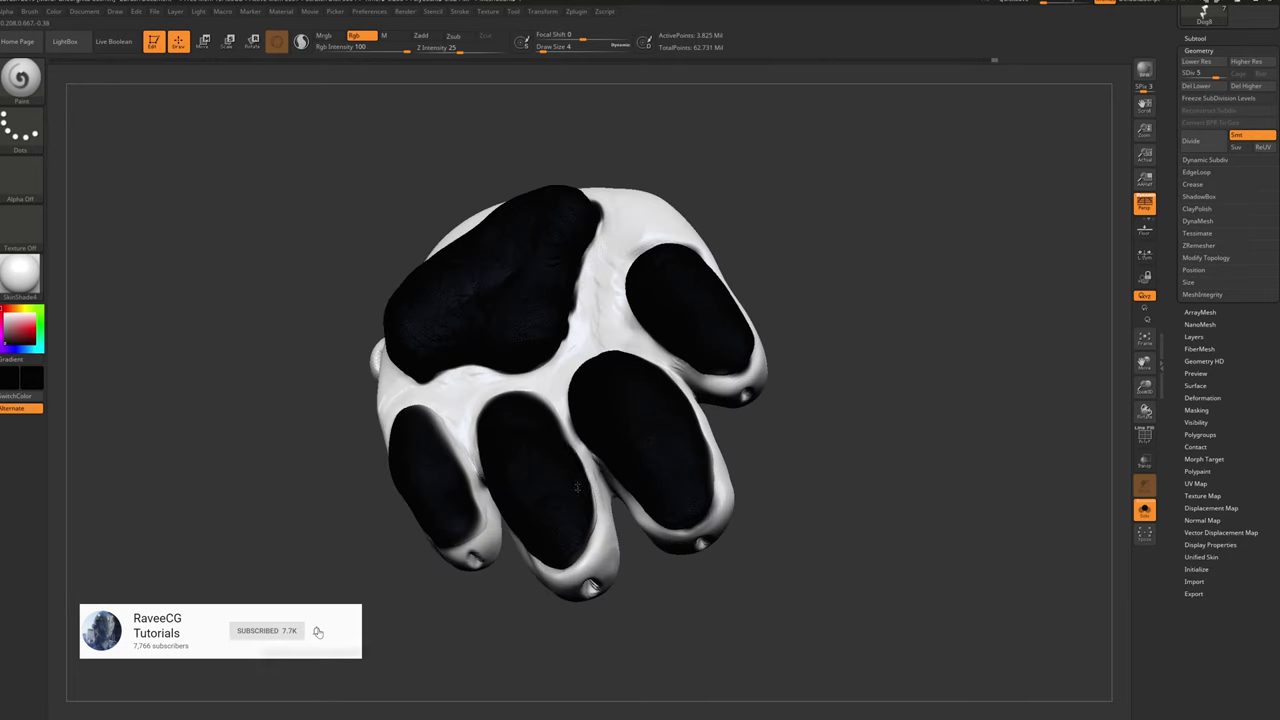
right_drag(577, 487, 591, 517)
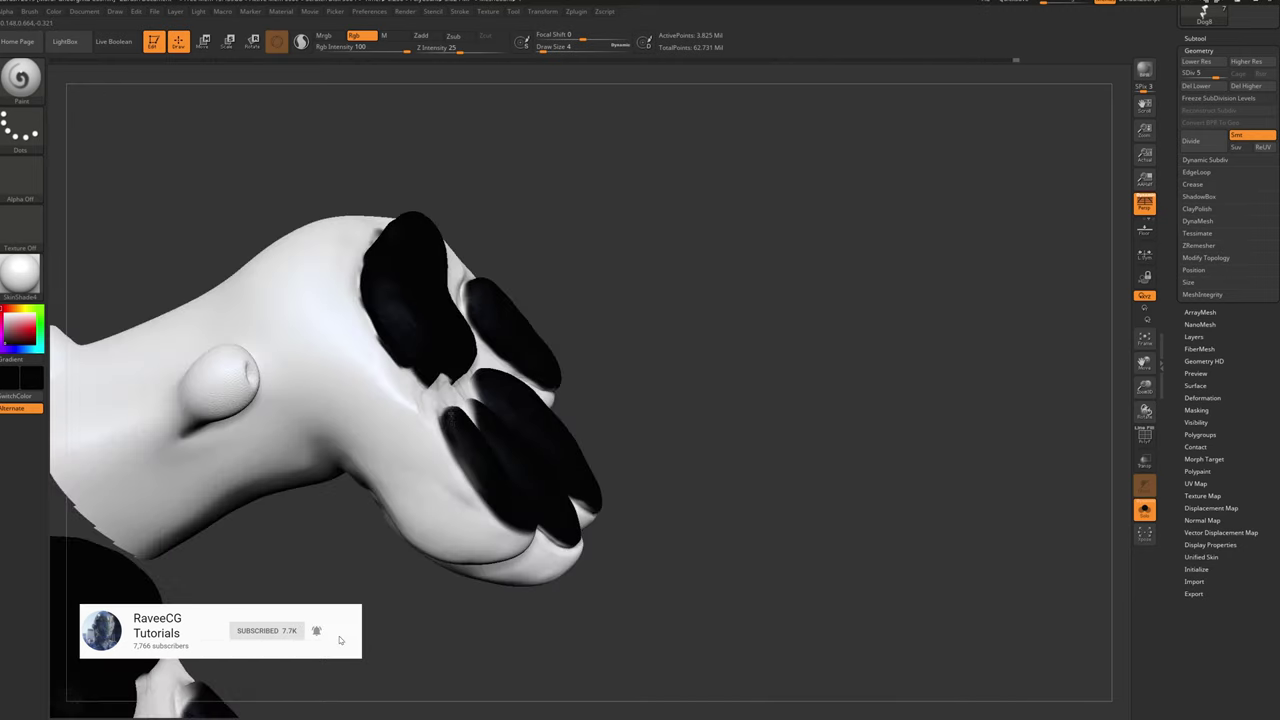
right_drag(600, 450, 650, 490)
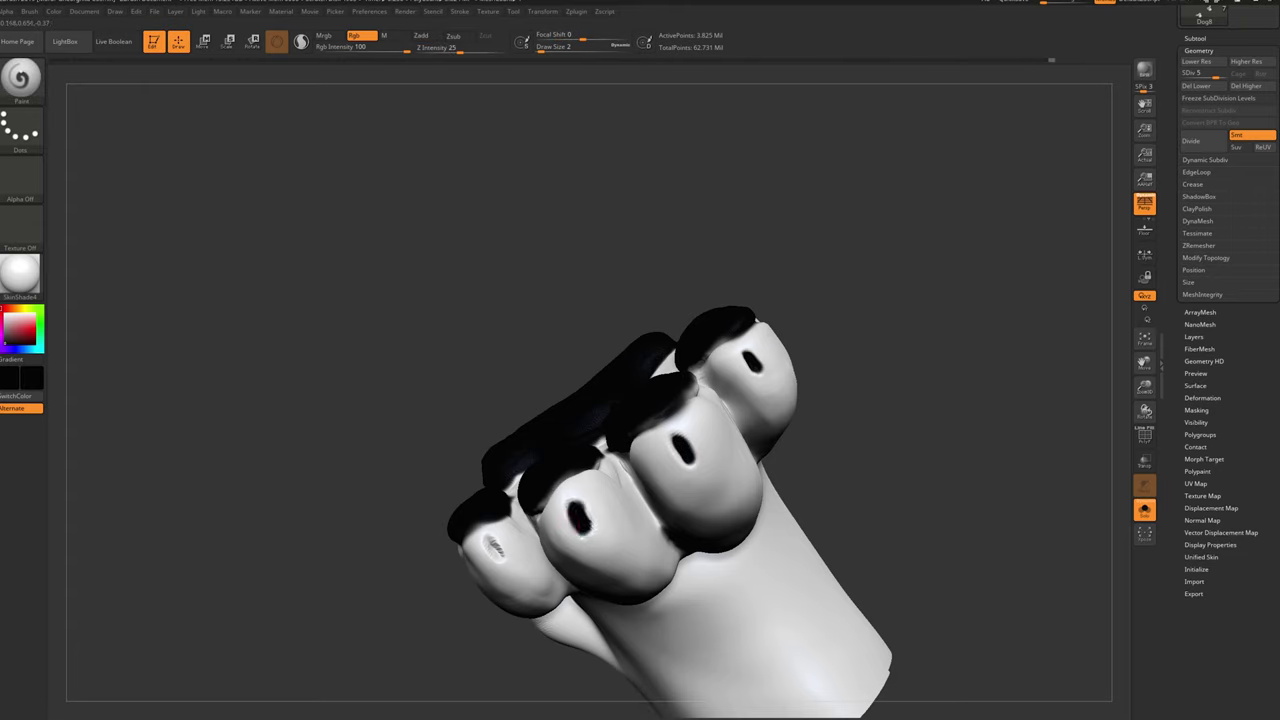
mouse_move(896, 435)
alt+right_down()
mouse_move(623, 480)
mouse_move(352, 365)
alt+right_up()
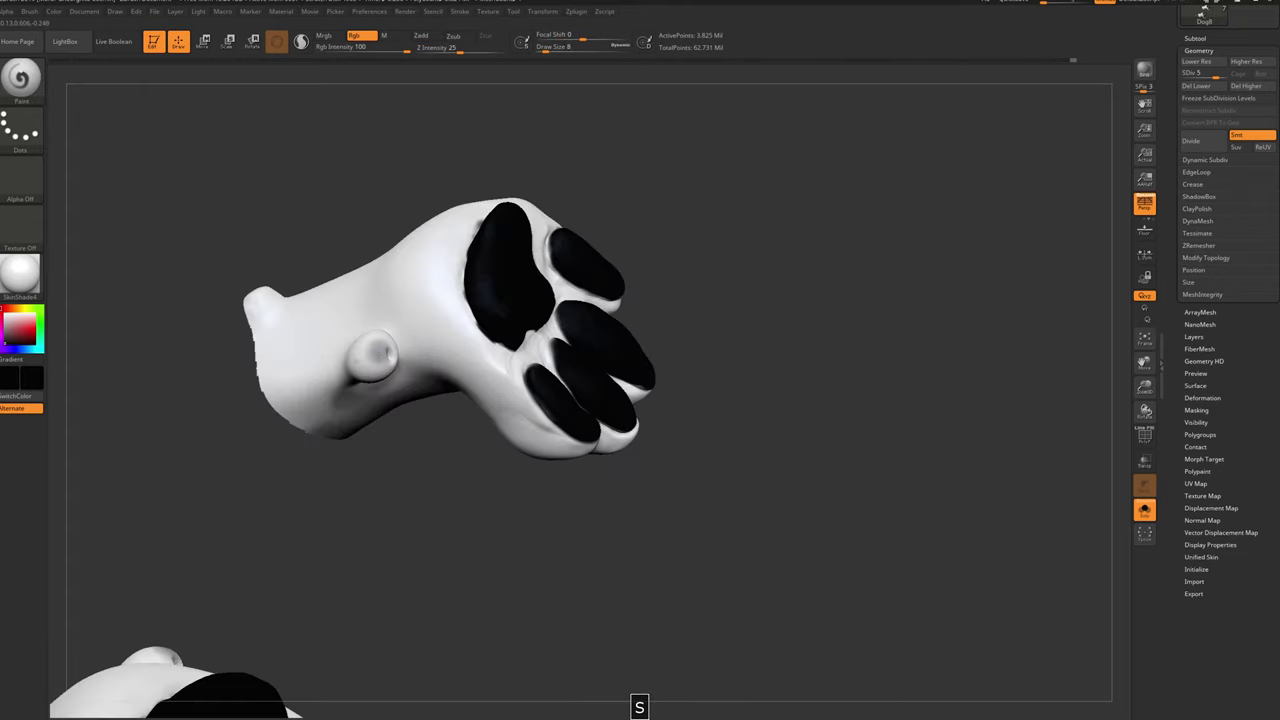
right_drag(600, 450, 640, 470)
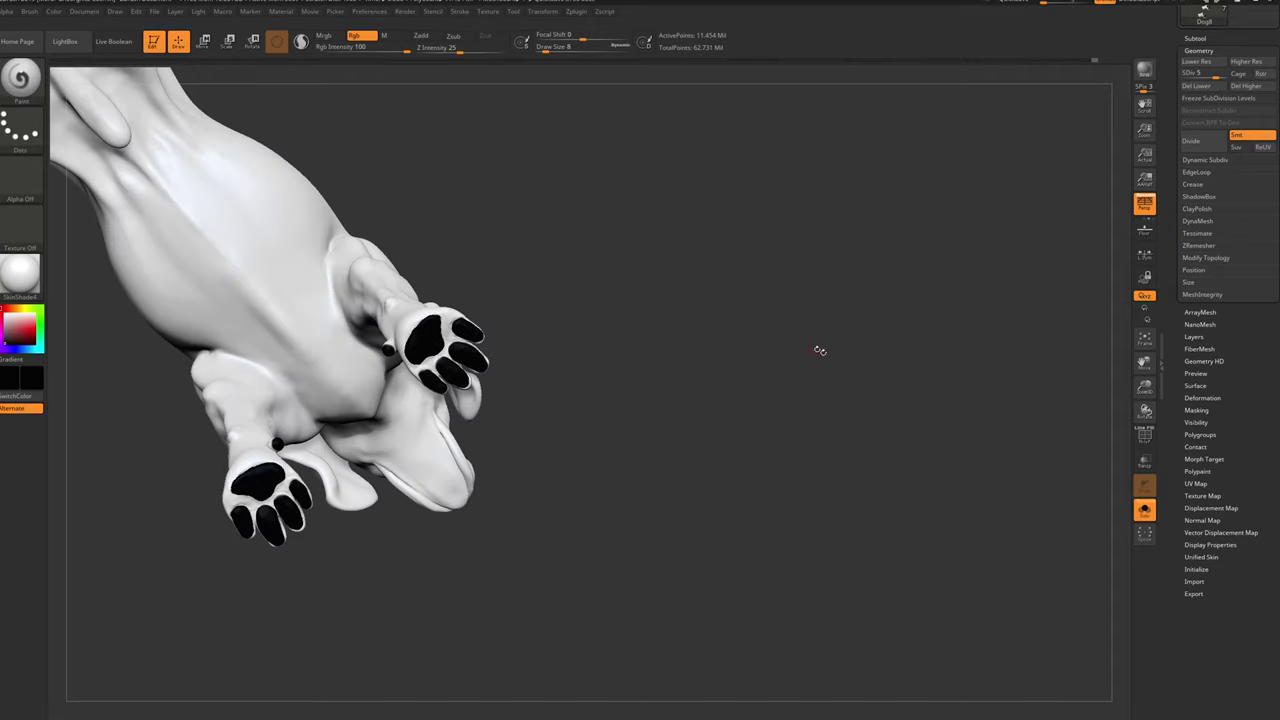
Isolate another paw with a Ctrl+Shift lasso and paint its toe pads black
ctrl+shift+drag(548, 330, 388, 316)
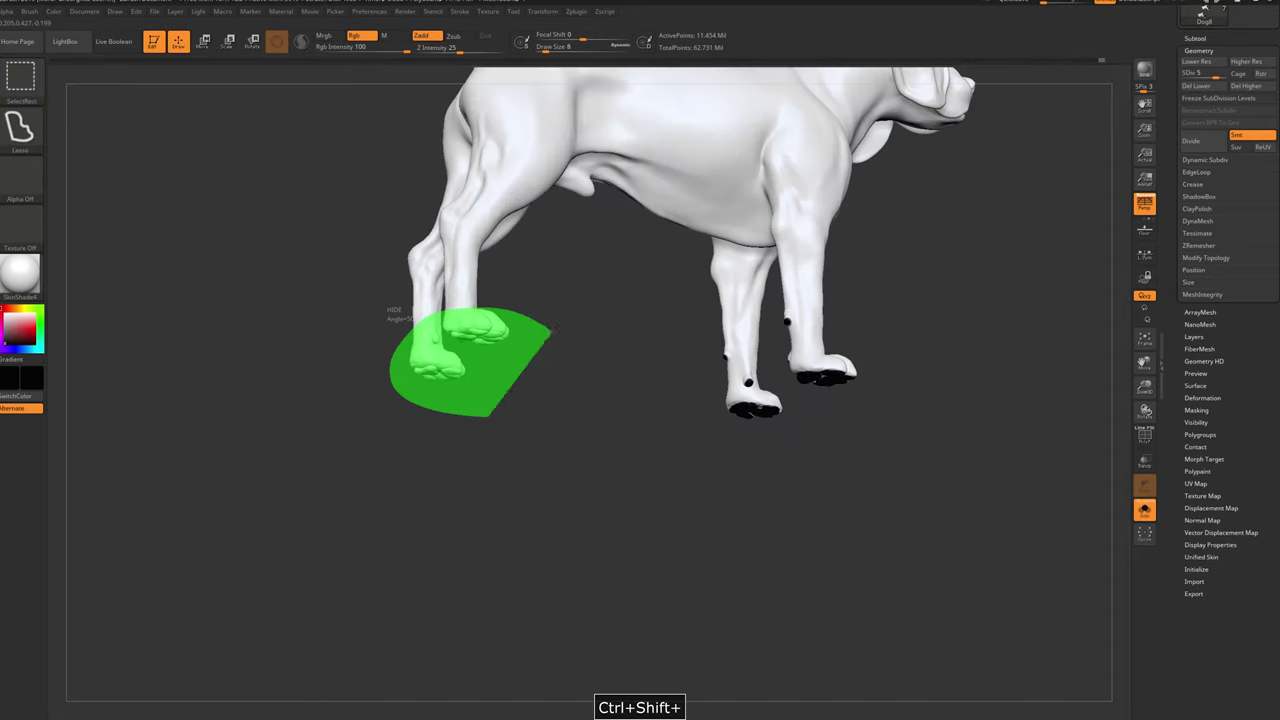
alt+right_drag(614, 431, 676, 484)
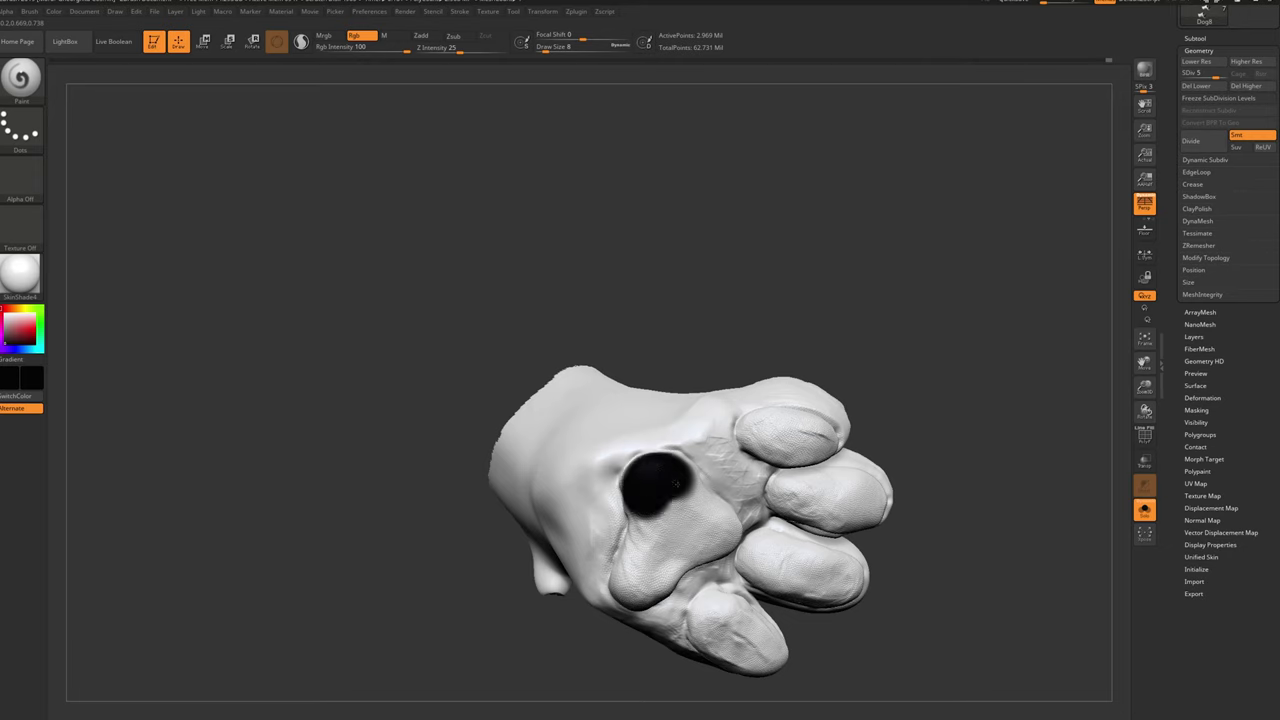
mouse_move(900, 366)
right_down()
mouse_move(709, 509)
mouse_move(834, 414)
mouse_move(551, 389)
mouse_move(600, 480)
right_up()
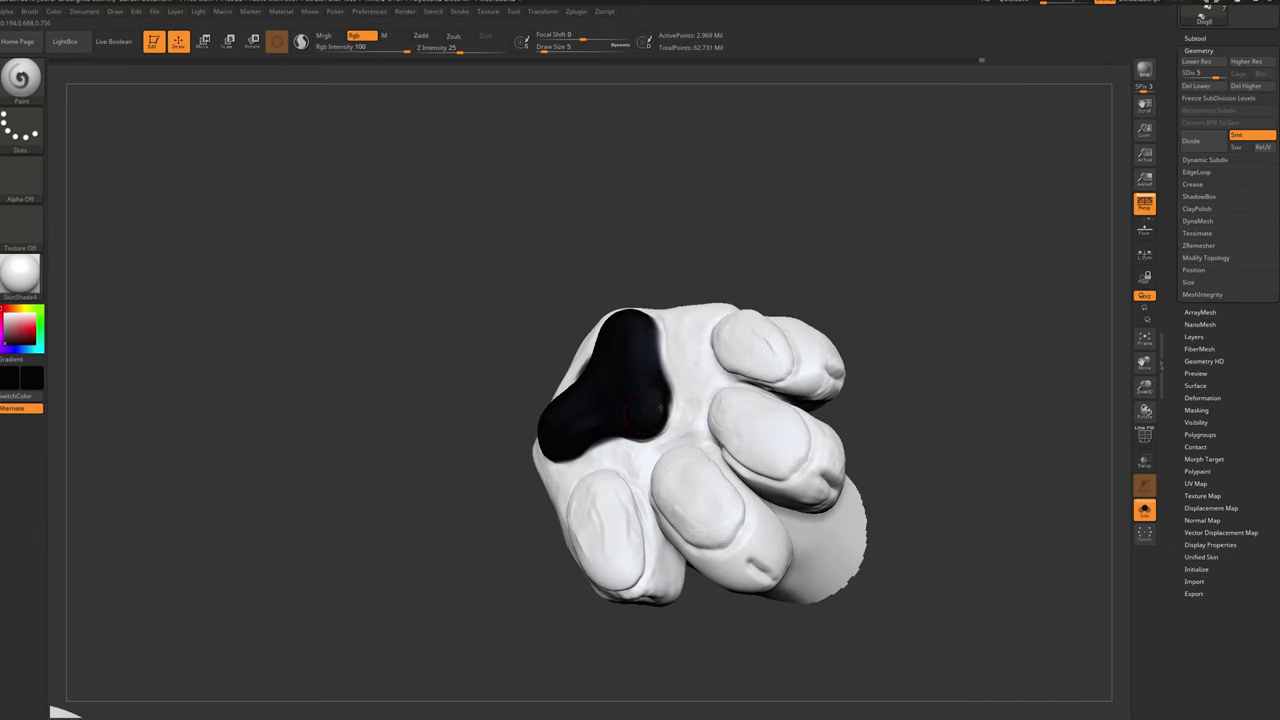
drag(603, 492, 586, 512)
right_drag(628, 514, 659, 537)
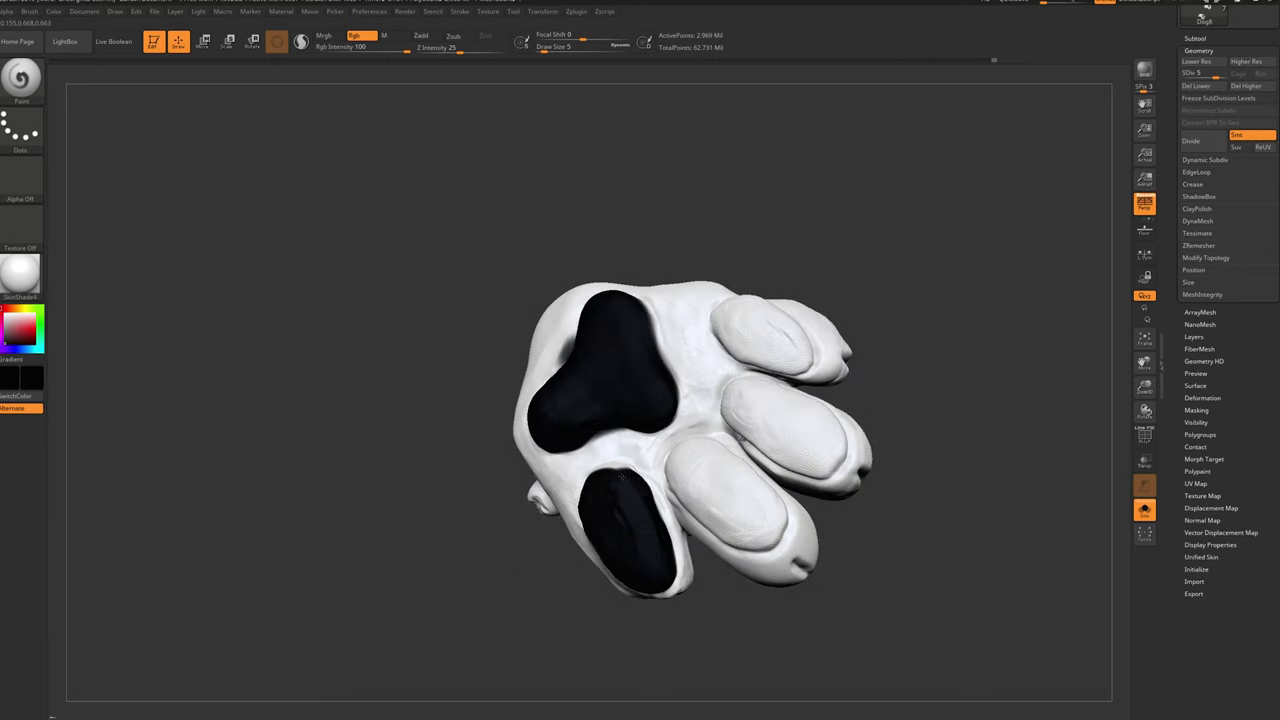
drag(690, 462, 755, 520)
right_drag(755, 520, 665, 472)
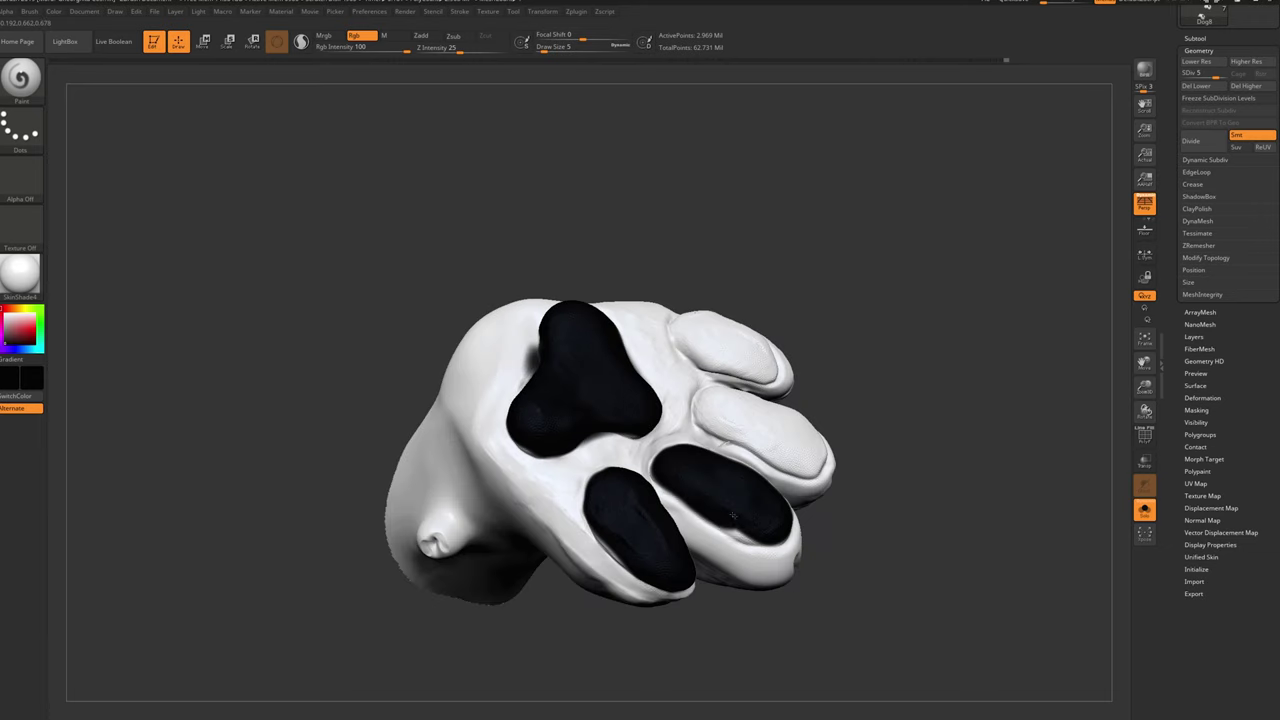
Check the palm pads from a lower angle, then unhide the whole beagle
right_drag(733, 516, 759, 524)
right_drag(713, 461, 738, 401)
mouse_move(764, 461)
right_down()
mouse_move(751, 443)
mouse_move(750, 484)
mouse_move(672, 428)
right_up()
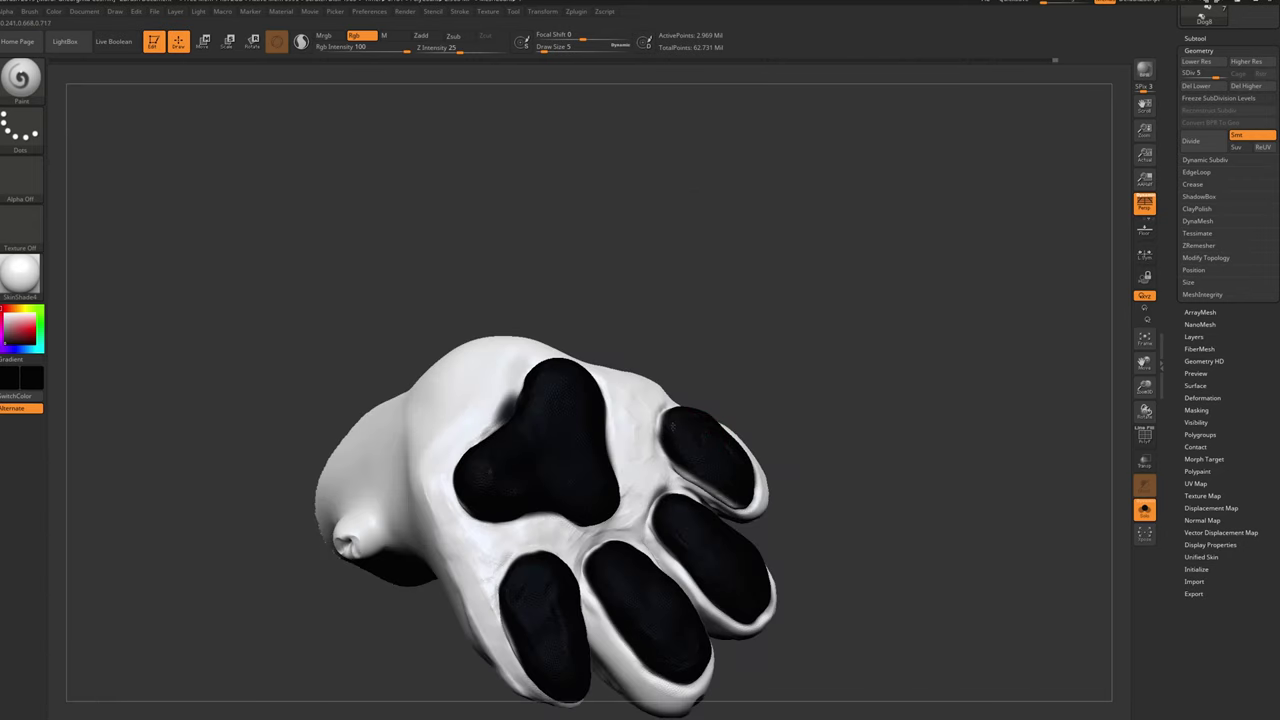
alt+right_drag(297, 370, 697, 369)
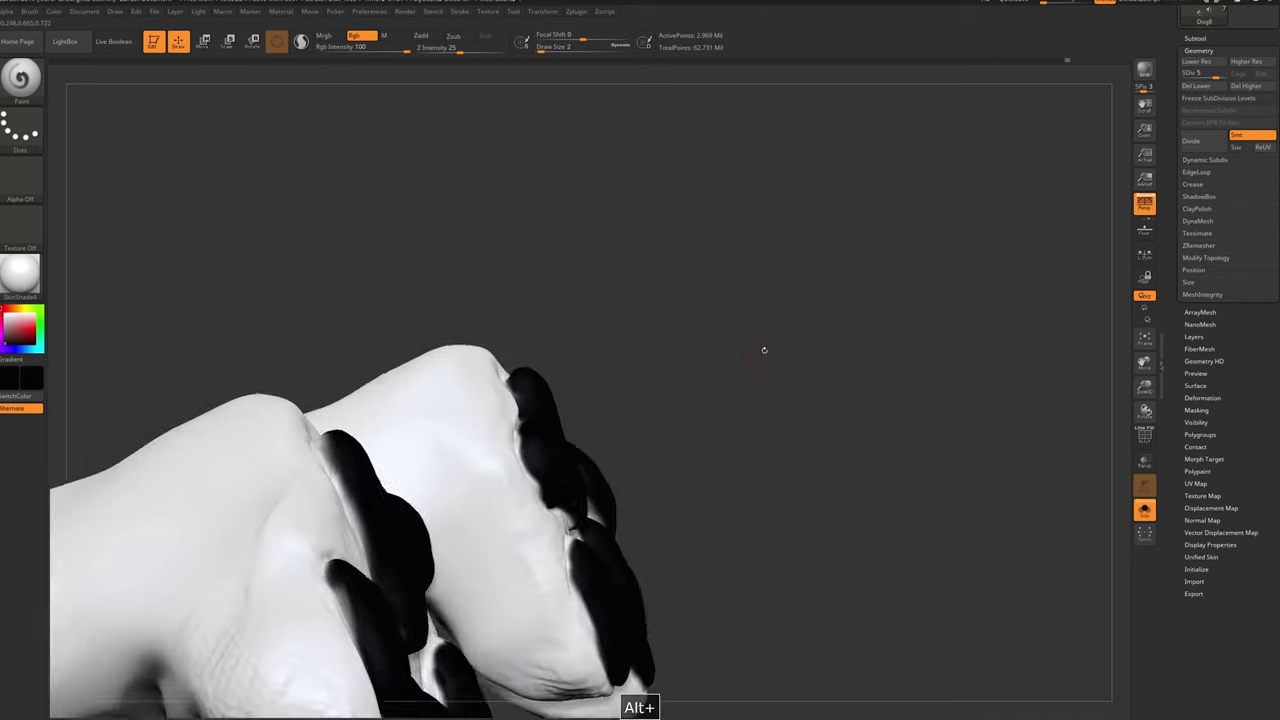
ctrl+shift+drag(636, 379, 500, 596)
ctrl+shift+click(843, 357)
mouse_move(843, 357)
right_down()
mouse_move(760, 330)
mouse_move(707, 294)
right_up()
mouse_move(466, 640)
right_down()
mouse_move(343, 417)
mouse_move(729, 351)
mouse_move(646, 274)
mouse_move(641, 374)
right_up()
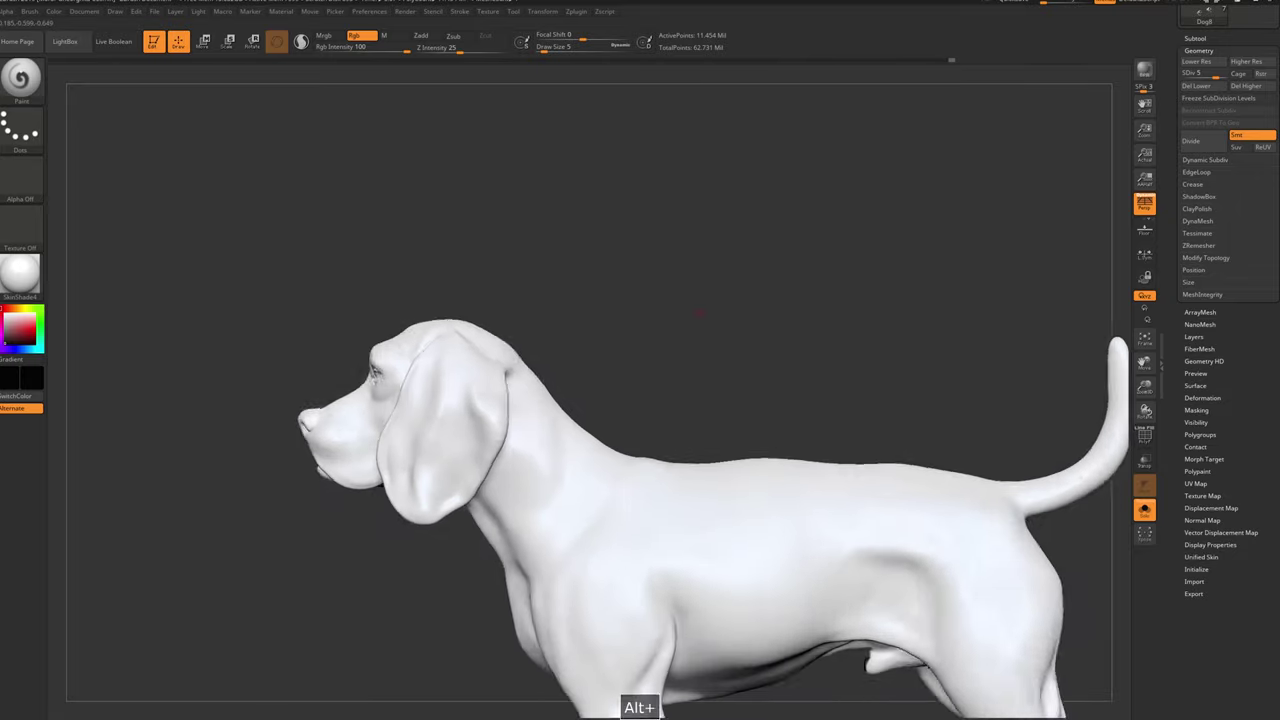
Isolate the head, then just the face piece around the eye, and frame it
ctrl+shift+drag(423, 271, 729, 429)
key(f)
mouse_move(992, 256)
alt+right_down()
mouse_move(963, 323)
mouse_move(700, 300)
alt+right_up()
ctrl+shift+drag(580, 360, 645, 425)
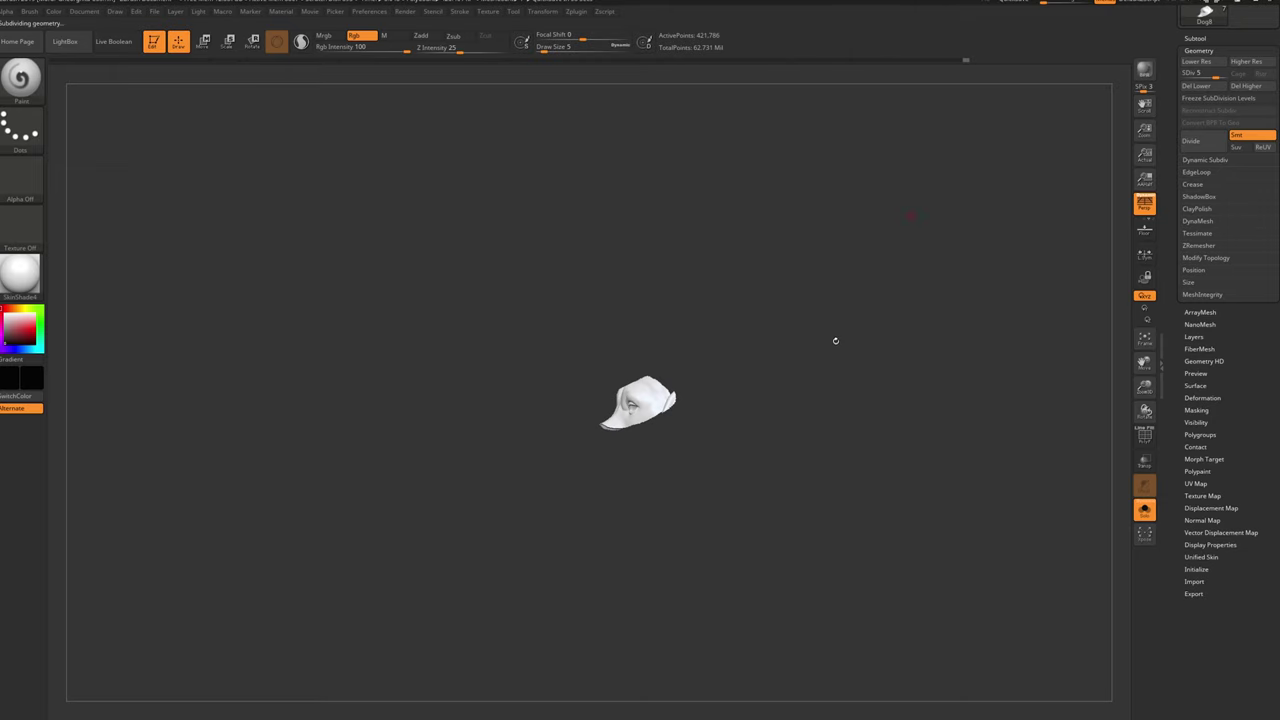
key(f)
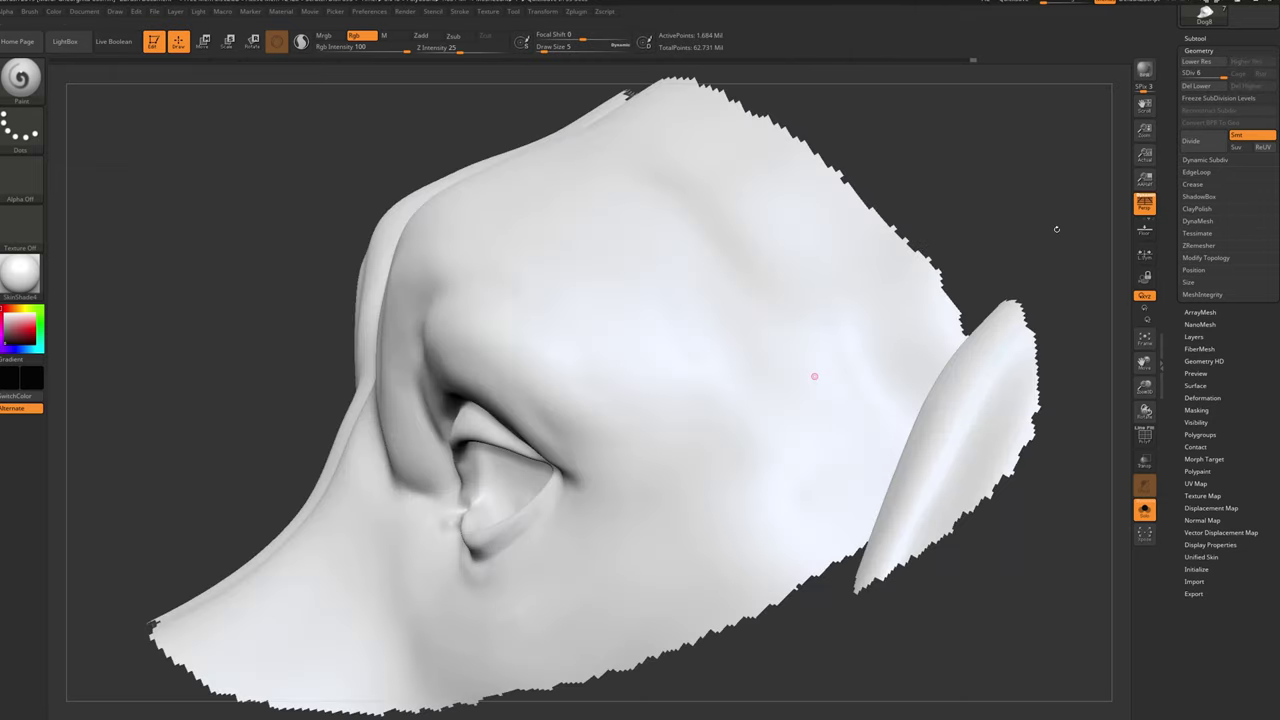
Smooth around the eye and carve the socket deeper at a lower subdivision level
mouse_move(987, 218)
right_down()
mouse_move(1034, 177)
mouse_move(929, 251)
right_up()
ctrl+alt+shift+drag(929, 251, 787, 582)
key(shift+d)
right_drag(787, 582, 689, 429)
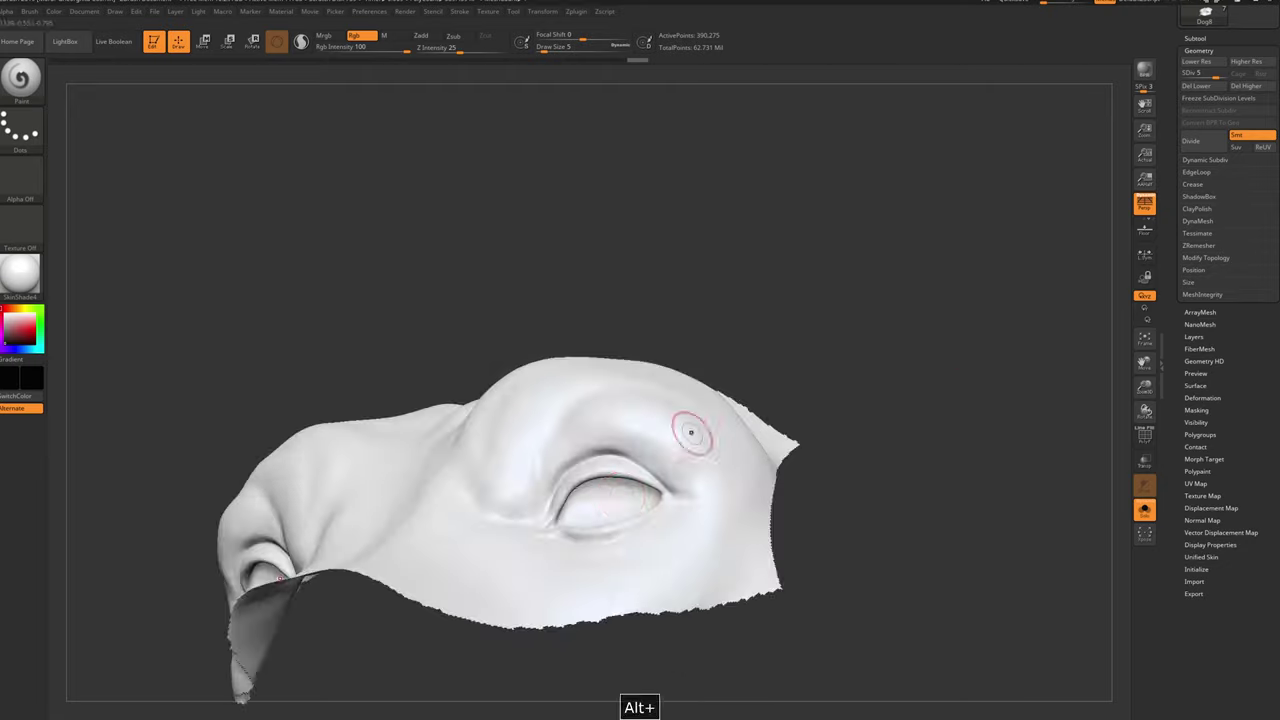
alt+right_drag(886, 377, 605, 478)
mouse_move(605, 478)
mouse_down()
mouse_move(560, 520)
mouse_move(650, 500)
mouse_move(600, 470)
mouse_up()
mouse_move(600, 470)
right_down()
mouse_move(733, 308)
mouse_move(900, 330)
mouse_move(1040, 372)
mouse_move(395, 345)
right_up()
With Polyframe on, sculpt a ridge along the inner eye rim, then turn wireframe off
key(shift+f)
click(28, 197)
right_drag(600, 450, 470, 444)
drag(470, 444, 516, 545)
right_drag(504, 490, 700, 370)
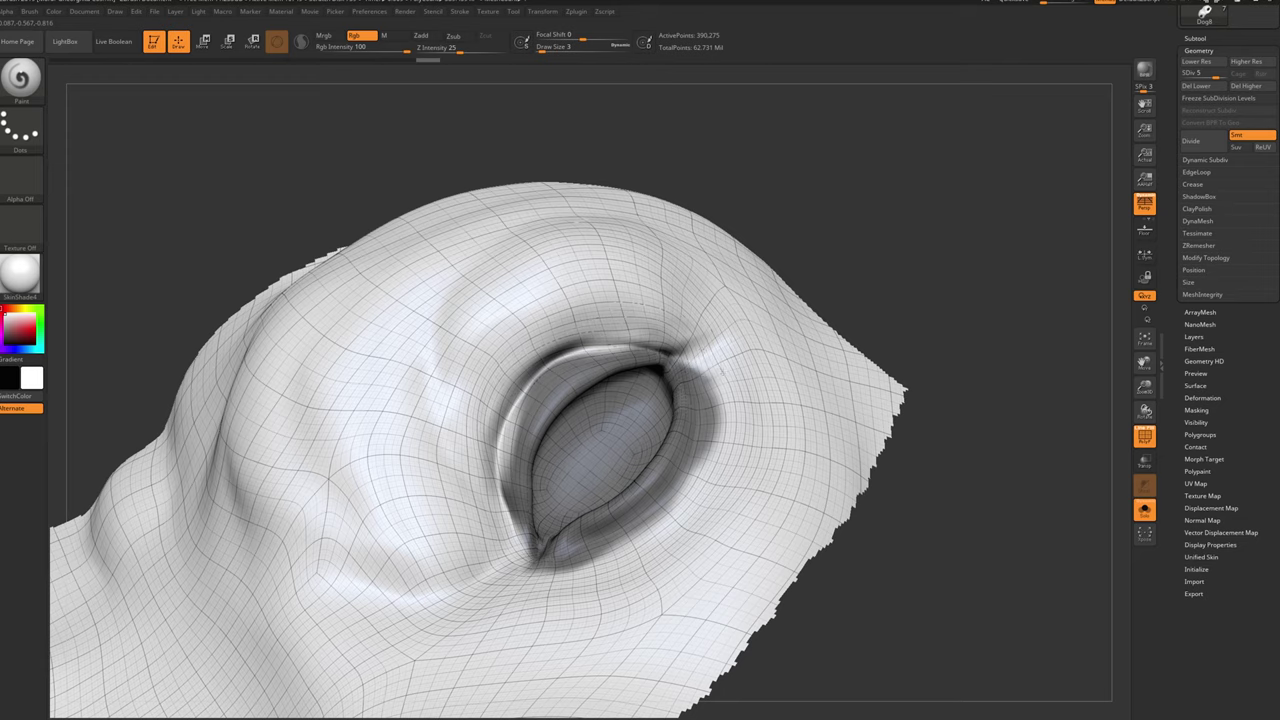
mouse_move(700, 470)
right_down()
mouse_move(1014, 374)
mouse_move(690, 600)
right_up()
key(shift+f)
Refine the shape of the eye opening
right_drag(600, 420, 680, 373)
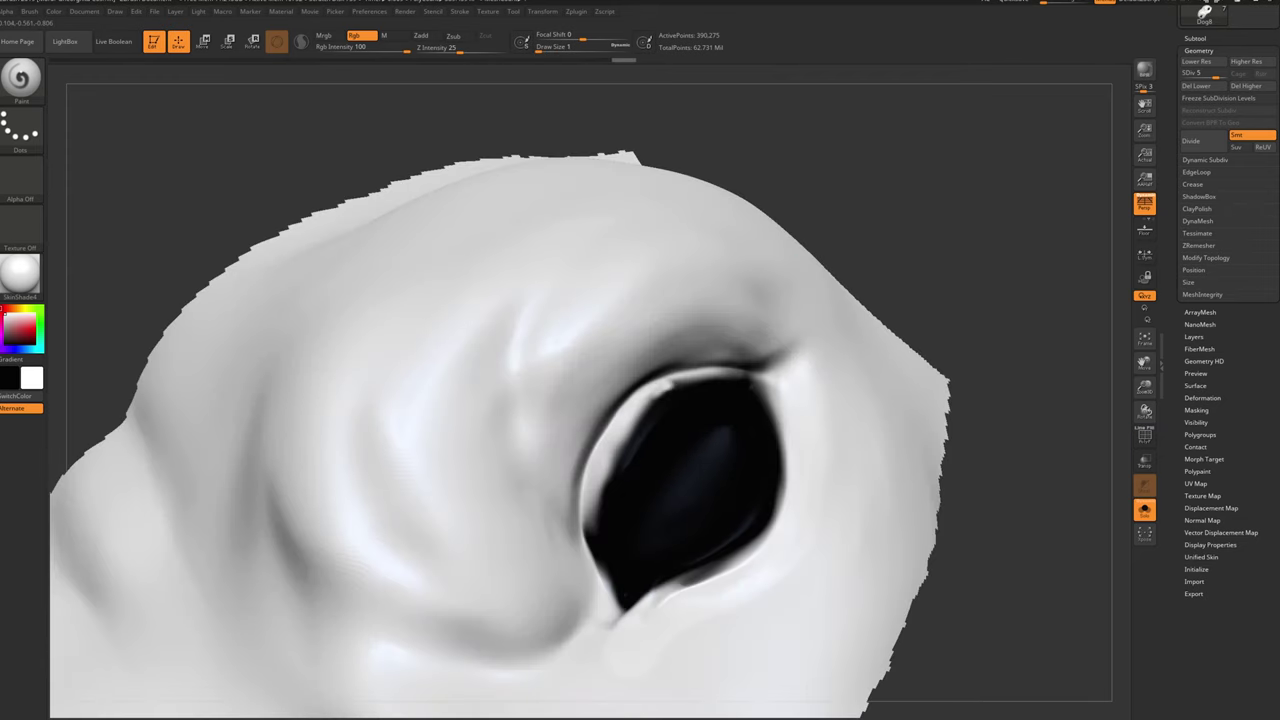
alt+right_drag(485, 562, 305, 392)
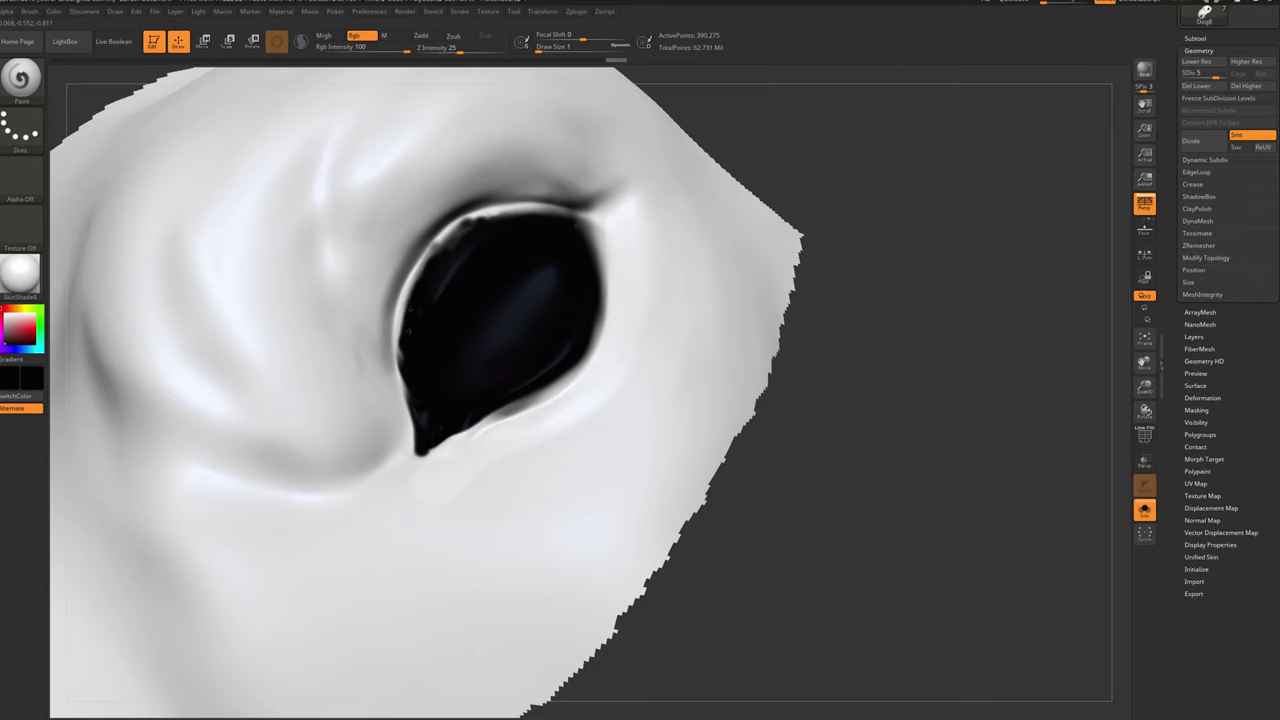
right_drag(590, 240, 584, 350)
key(s)
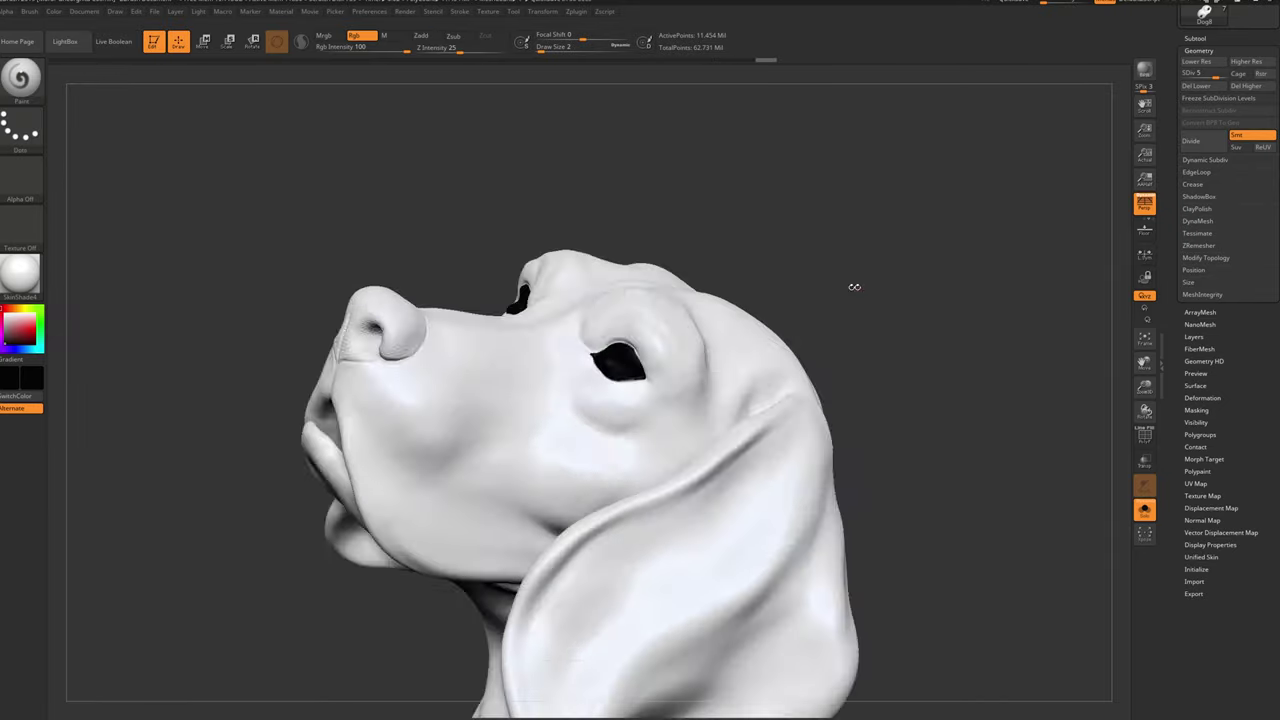
Solo the nose mesh and inspect it from the side and top
ctrl+shift+drag(400, 314, 494, 314)
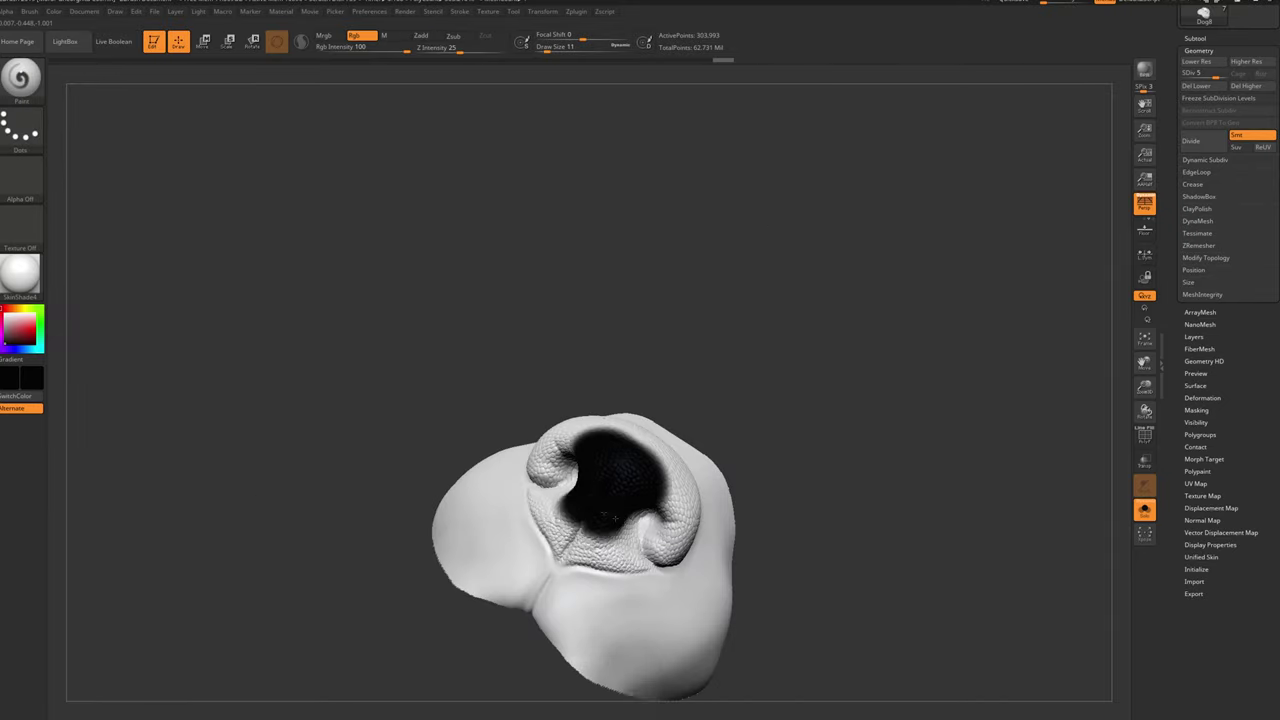
alt+right_drag(574, 546, 545, 400)
key(s)
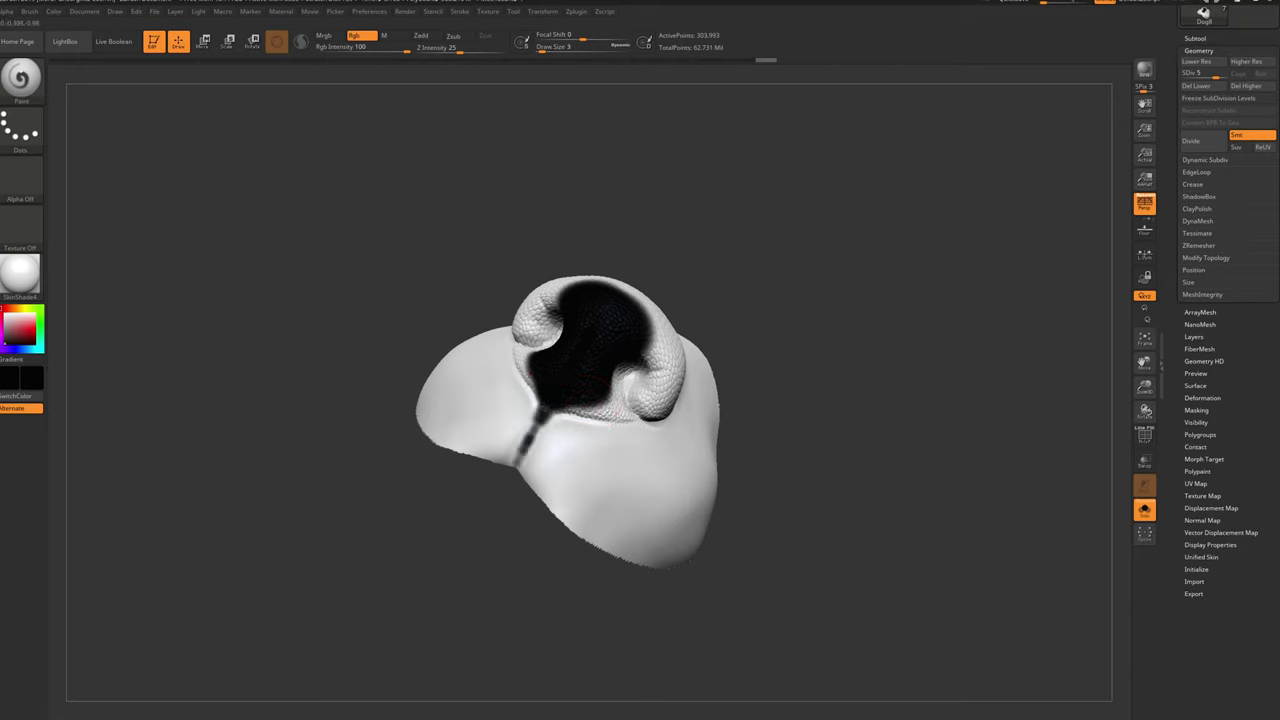
drag(759, 333, 681, 371)
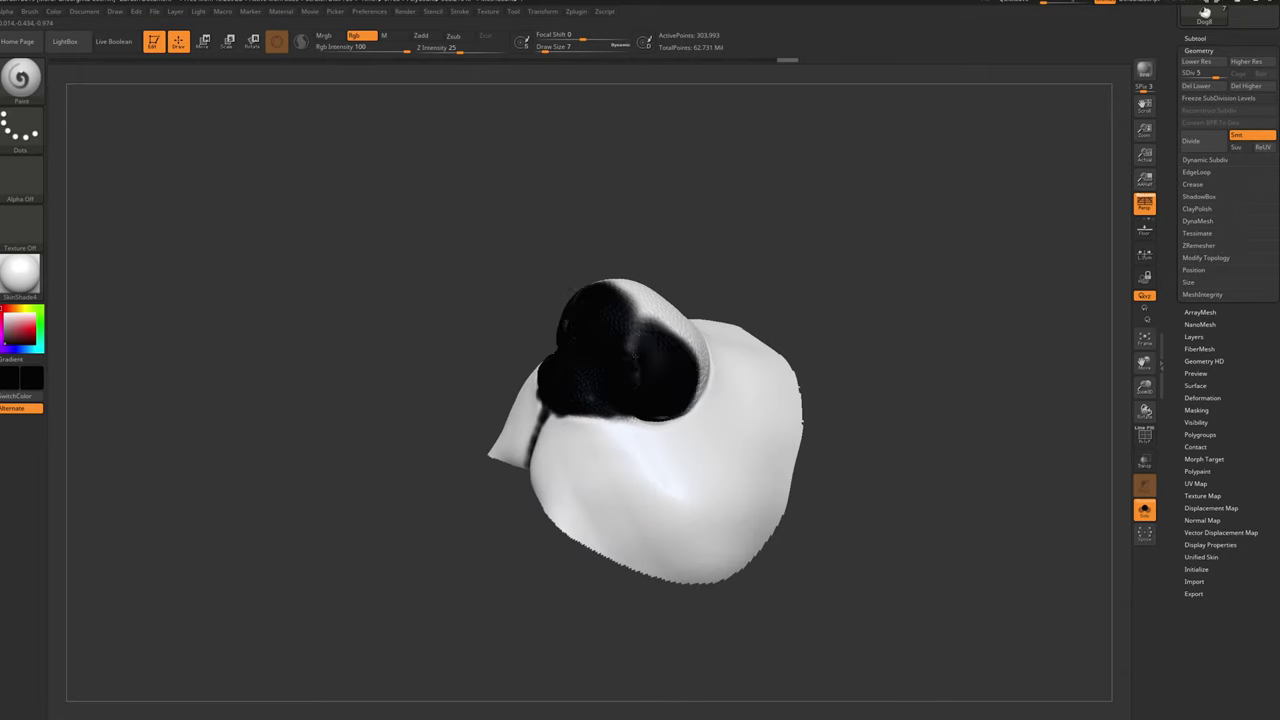
mouse_move(690, 322)
mouse_down()
mouse_move(710, 302)
mouse_move(829, 371)
mouse_move(662, 449)
mouse_move(828, 322)
mouse_move(686, 229)
mouse_up()
Back on the Dog subtool, hide most of the head and drop to SDiv 1
alt+click(829, 371)
mouse_move(478, 172)
ctrl+alt+shift+mouse_down()
mouse_move(793, 312)
mouse_move(571, 200)
ctrl+alt+shift+mouse_up()
ctrl+alt+shift+drag(290, 180, 687, 393)
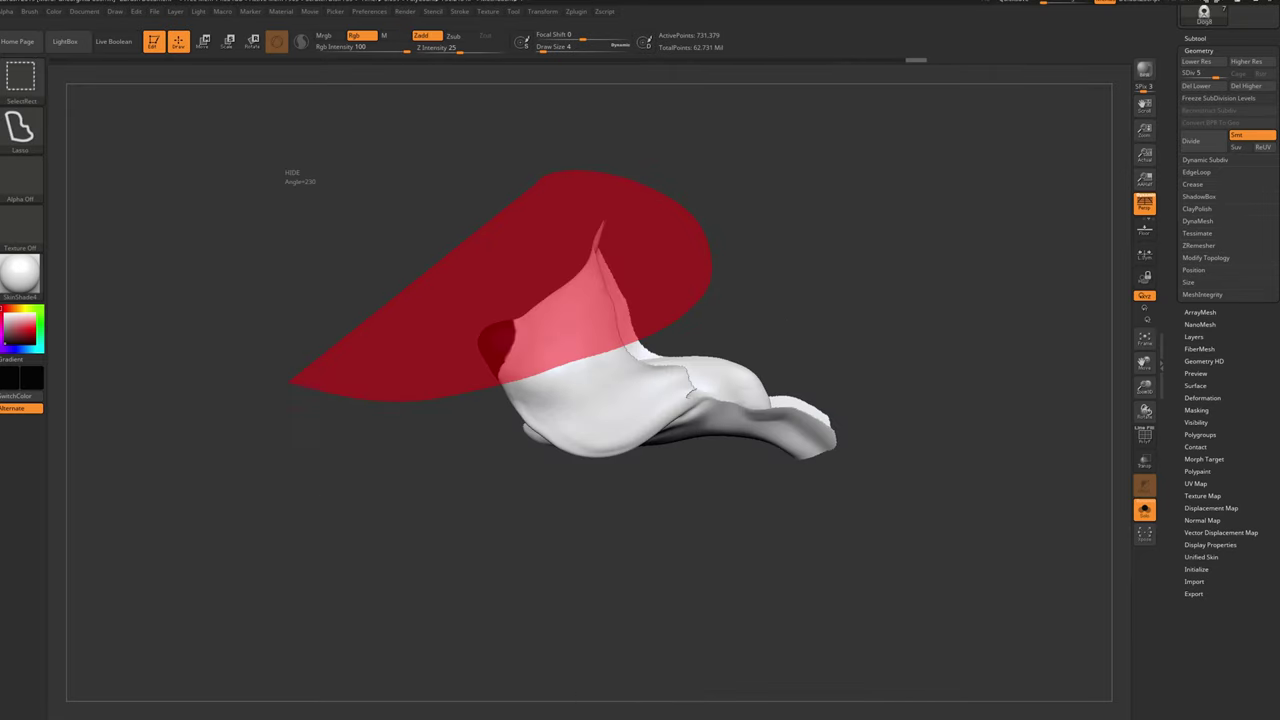
drag(813, 239, 697, 553)
mouse_move(870, 340)
ctrl+alt+shift+mouse_down()
mouse_move(597, 544)
mouse_move(737, 549)
mouse_move(690, 596)
mouse_move(783, 466)
mouse_move(1060, 168)
ctrl+alt+shift+mouse_up()
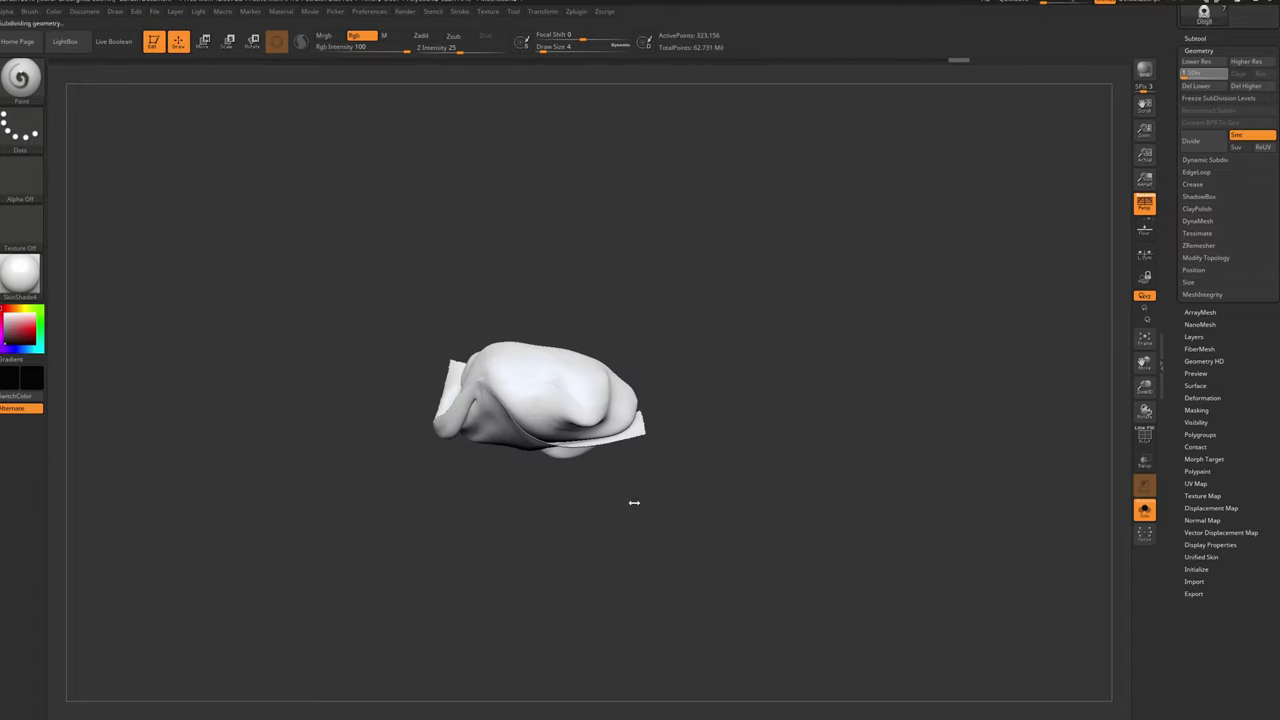
key(shift+d)
mouse_move(634, 491)
alt+mouse_down()
mouse_move(686, 563)
mouse_move(750, 585)
mouse_move(694, 600)
mouse_move(760, 560)
alt+mouse_up()
key(ctrl+z)
Zoom onto the muzzle and step the mesh up a subdivision level
scroll(1226, 436, down, 1)
mouse_move(1100, 480)
alt+mouse_down()
mouse_move(908, 537)
mouse_move(1100, 440)
alt+mouse_up()
key(d)
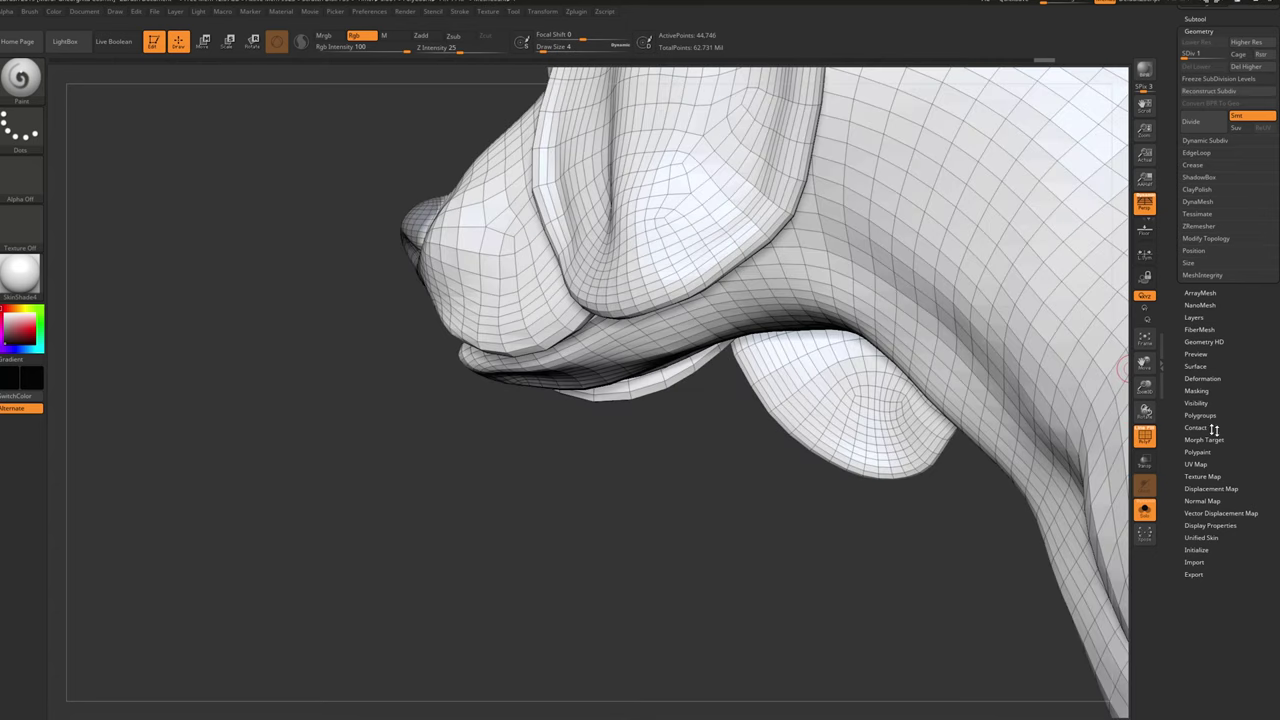
click(1205, 317)
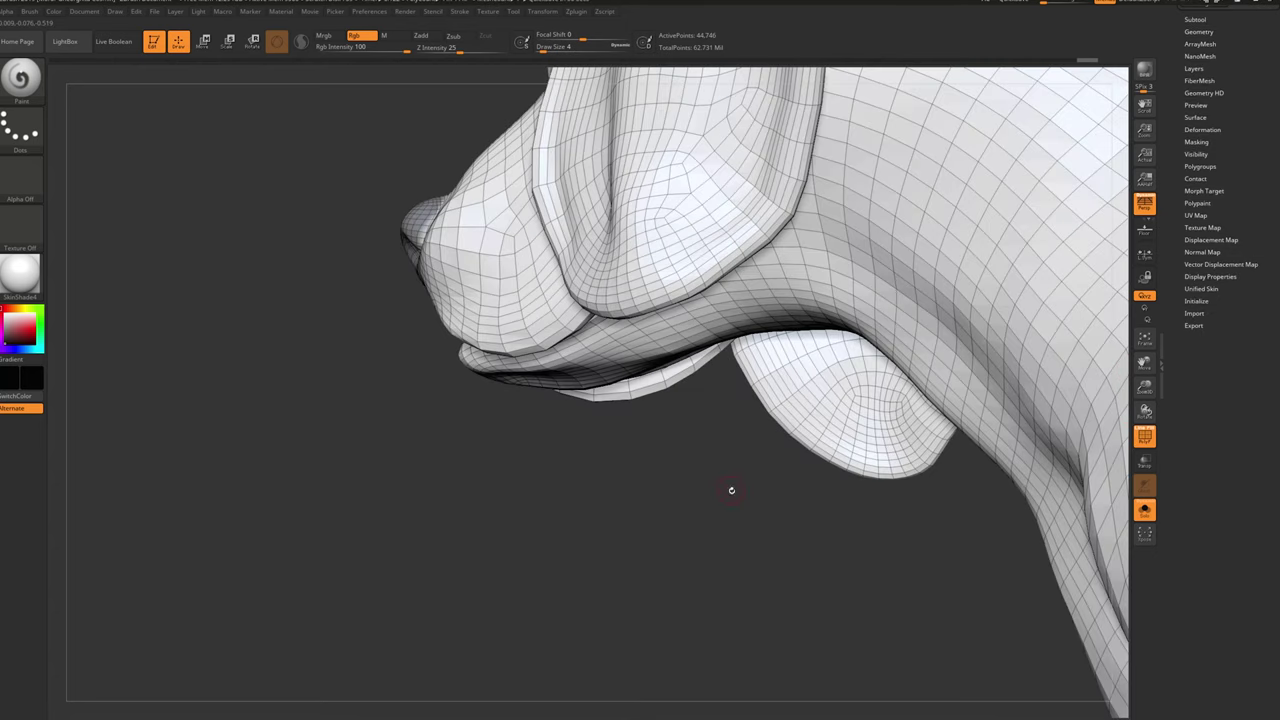
Hide another mesh section, then reveal the head area again and reopen Geometry
mouse_move(704, 437)
mouse_down()
mouse_move(789, 518)
mouse_move(697, 463)
mouse_move(771, 400)
mouse_move(457, 480)
mouse_move(380, 591)
mouse_move(226, 545)
mouse_move(260, 520)
mouse_up()
mouse_move(780, 500)
mouse_down()
mouse_move(840, 480)
mouse_move(645, 487)
mouse_move(780, 517)
mouse_move(700, 585)
mouse_move(596, 556)
mouse_move(849, 477)
mouse_move(909, 477)
mouse_move(853, 549)
mouse_move(774, 506)
mouse_move(415, 515)
mouse_move(683, 334)
mouse_move(560, 430)
mouse_up()
ctrl+shift+drag(562, 512, 375, 345)
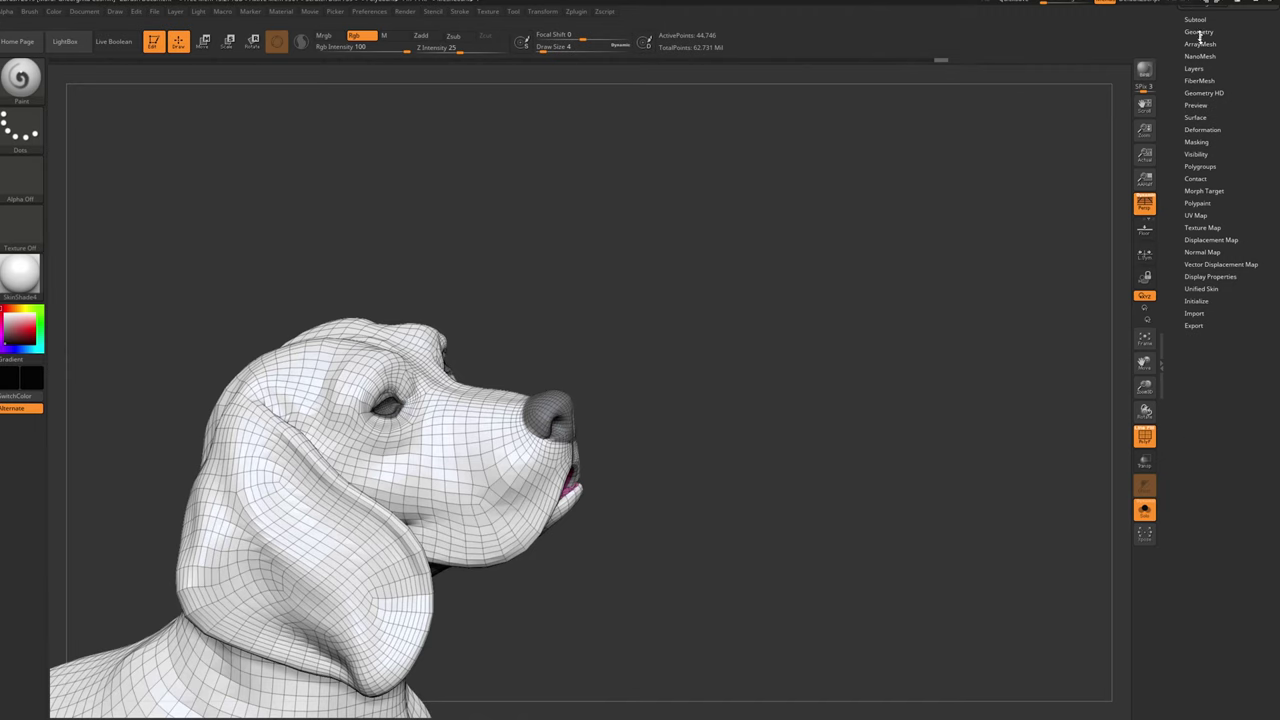
click(1200, 34)
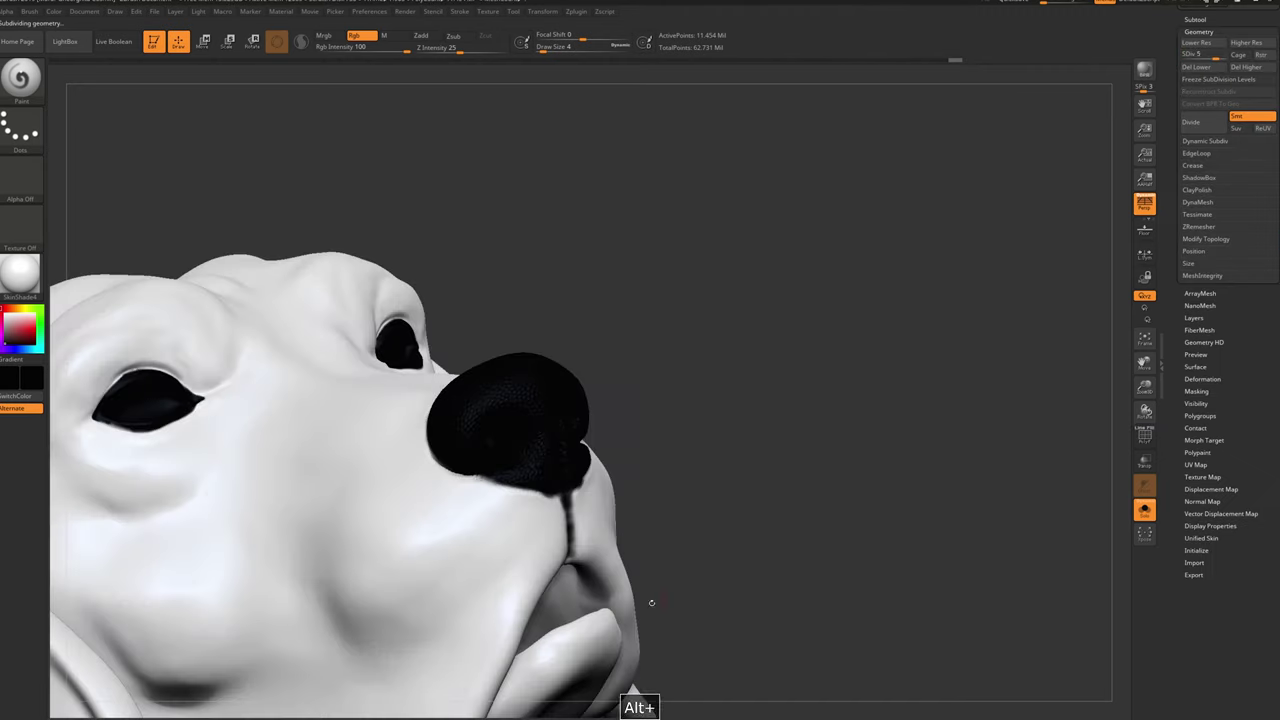
Turn off the PolyF wireframe and orbit the head to check the black nose and mouth
key(f)
click(1145, 436)
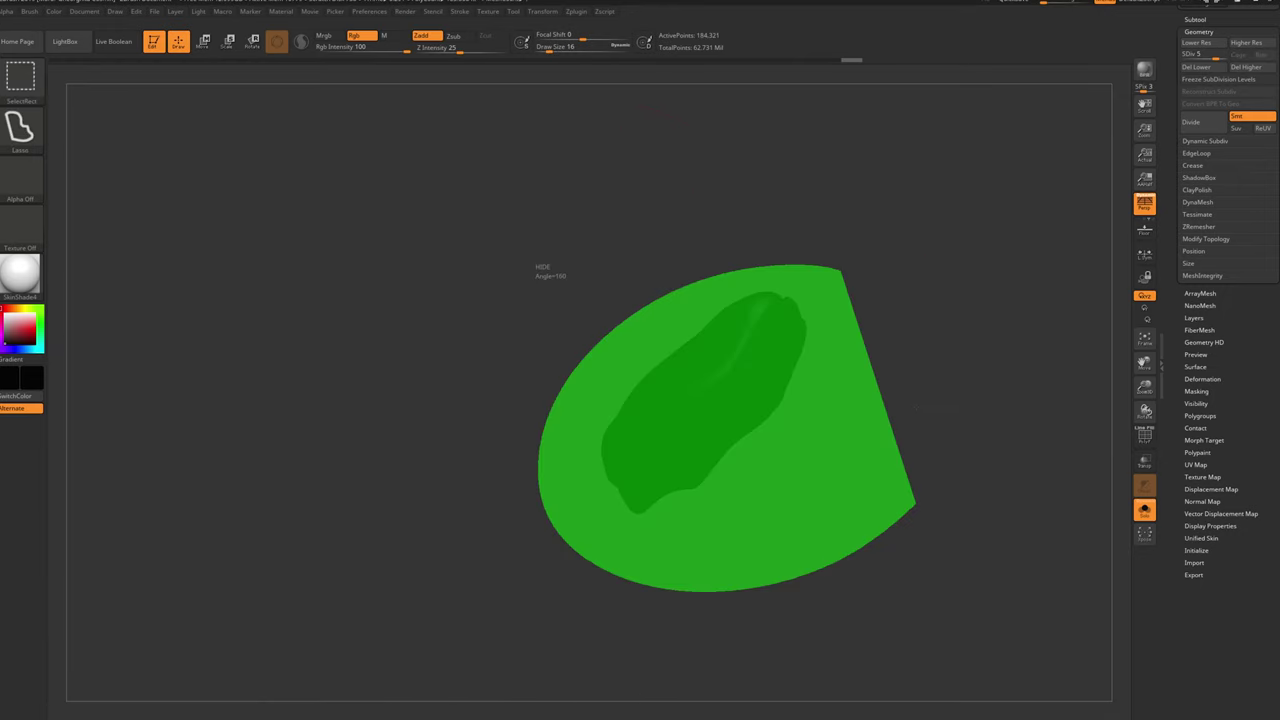
alt+drag(894, 487, 826, 481)
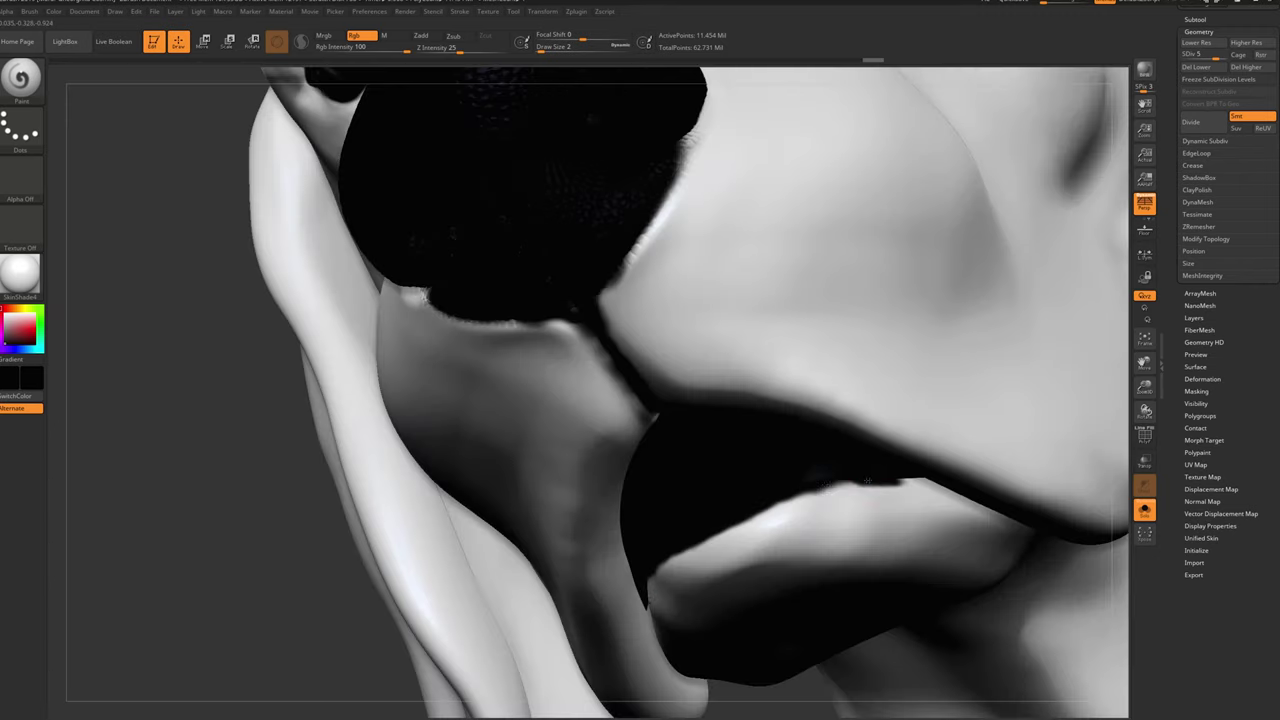
mouse_move(826, 481)
mouse_down()
mouse_move(397, 515)
mouse_move(608, 368)
mouse_up()
key(s)
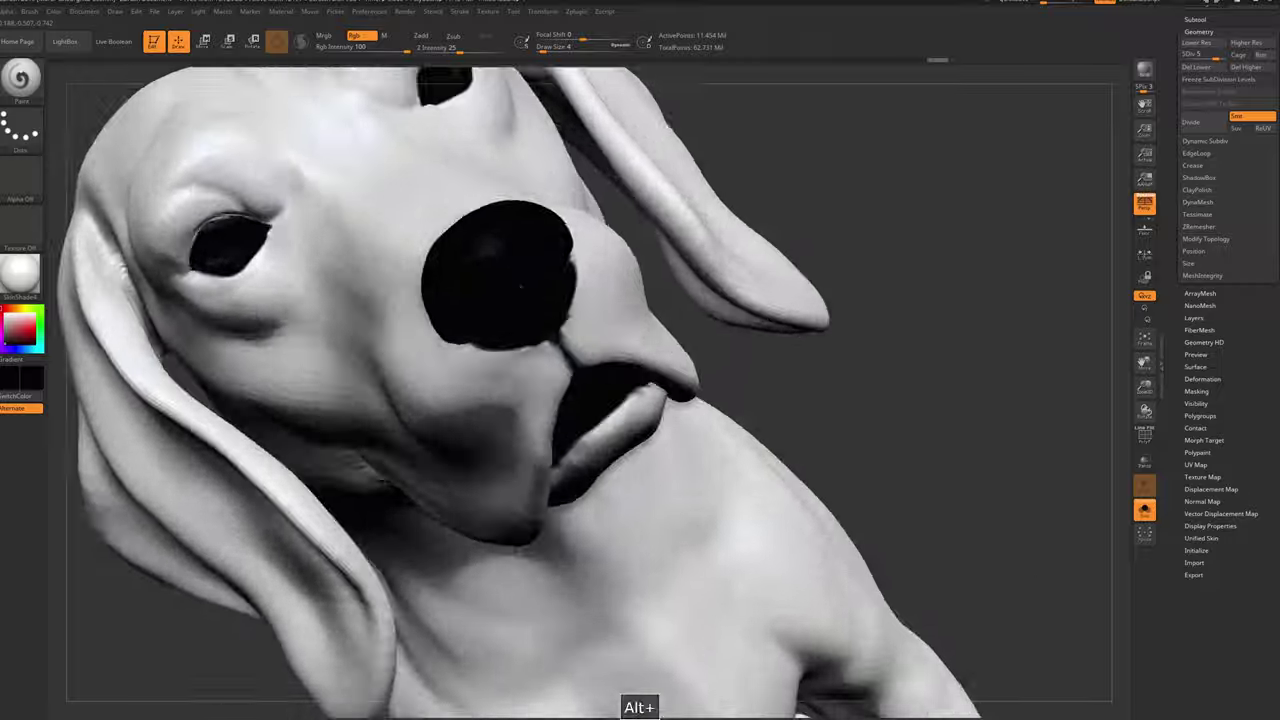
drag(489, 323, 420, 330)
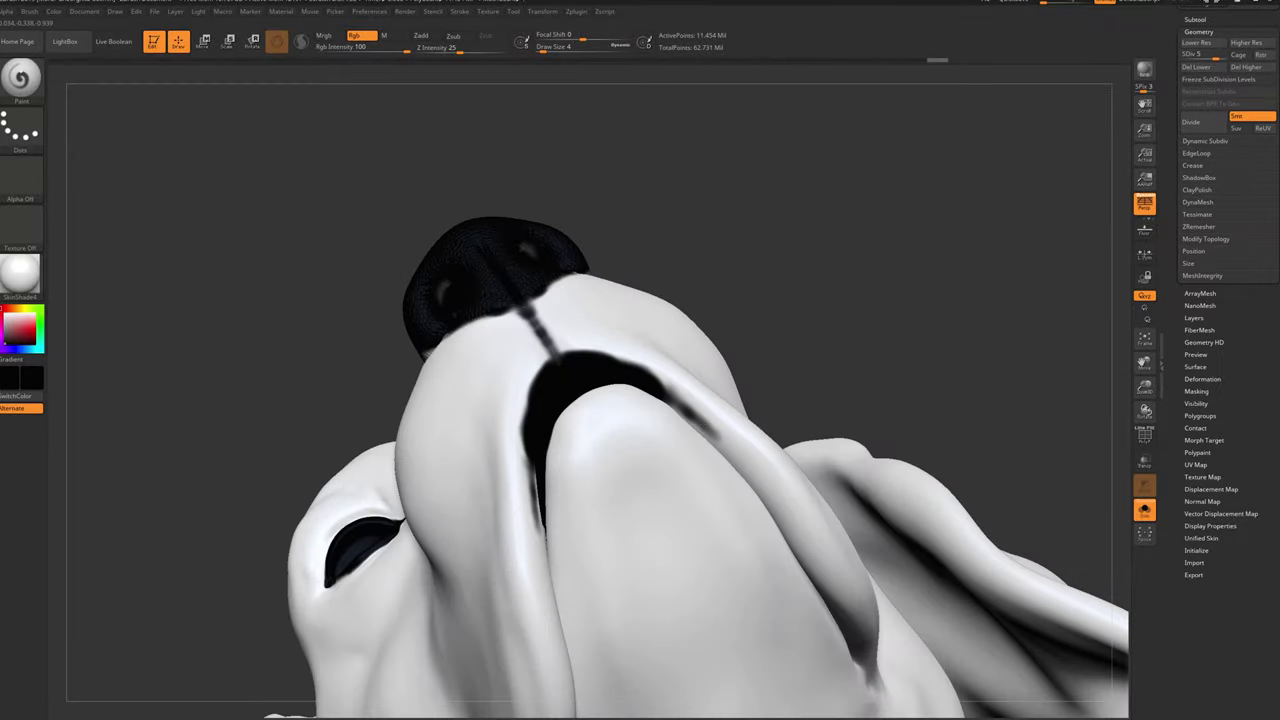
drag(811, 328, 1179, 197)
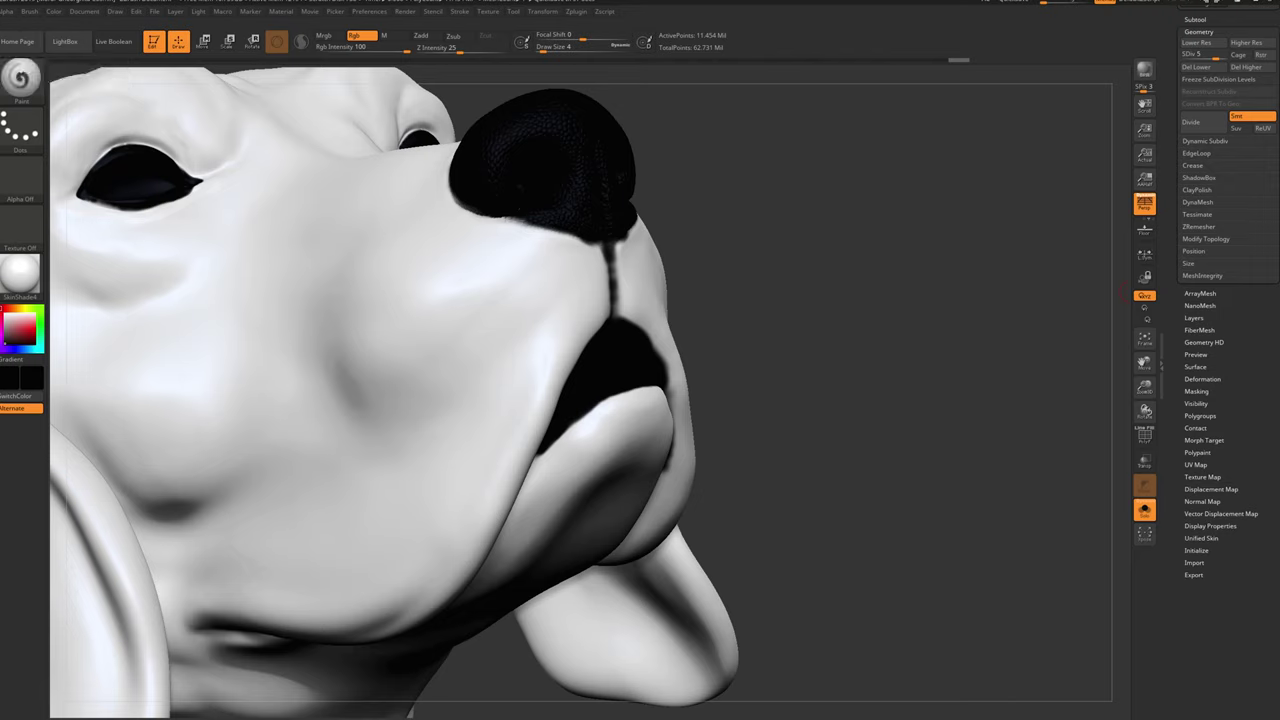
drag(900, 400, 880, 330)
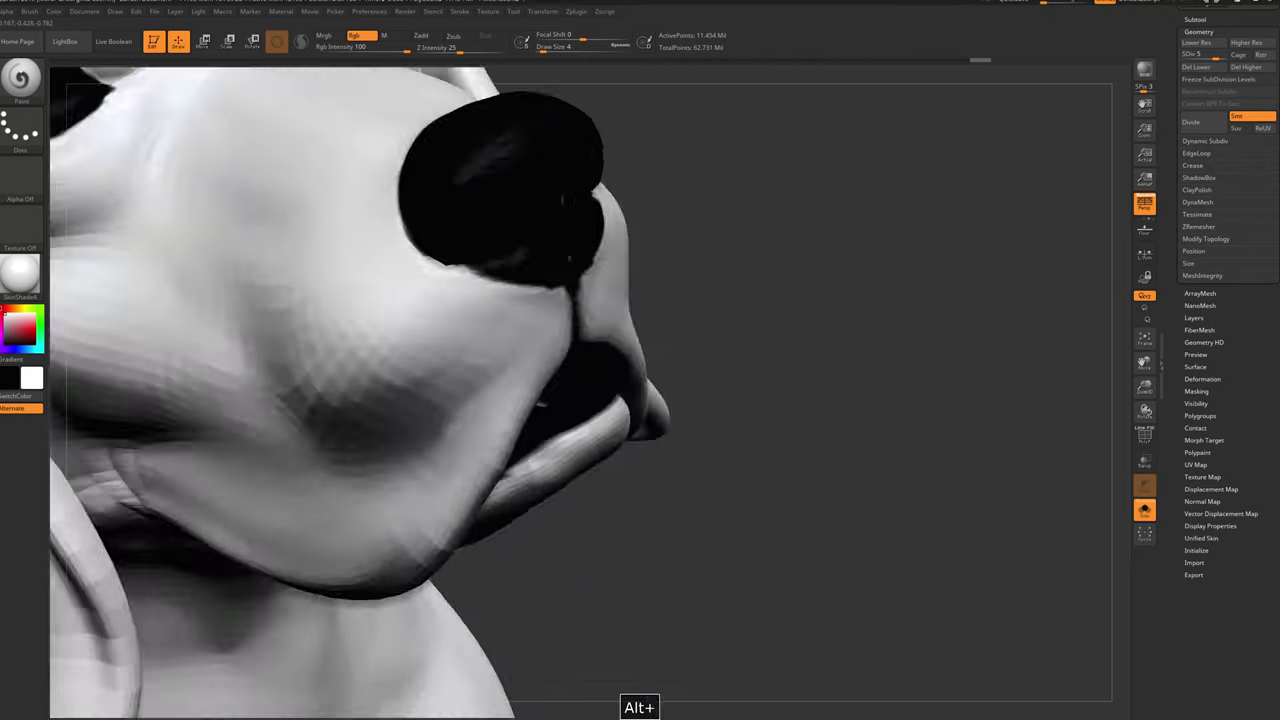
alt+drag(668, 396, 950, 394)
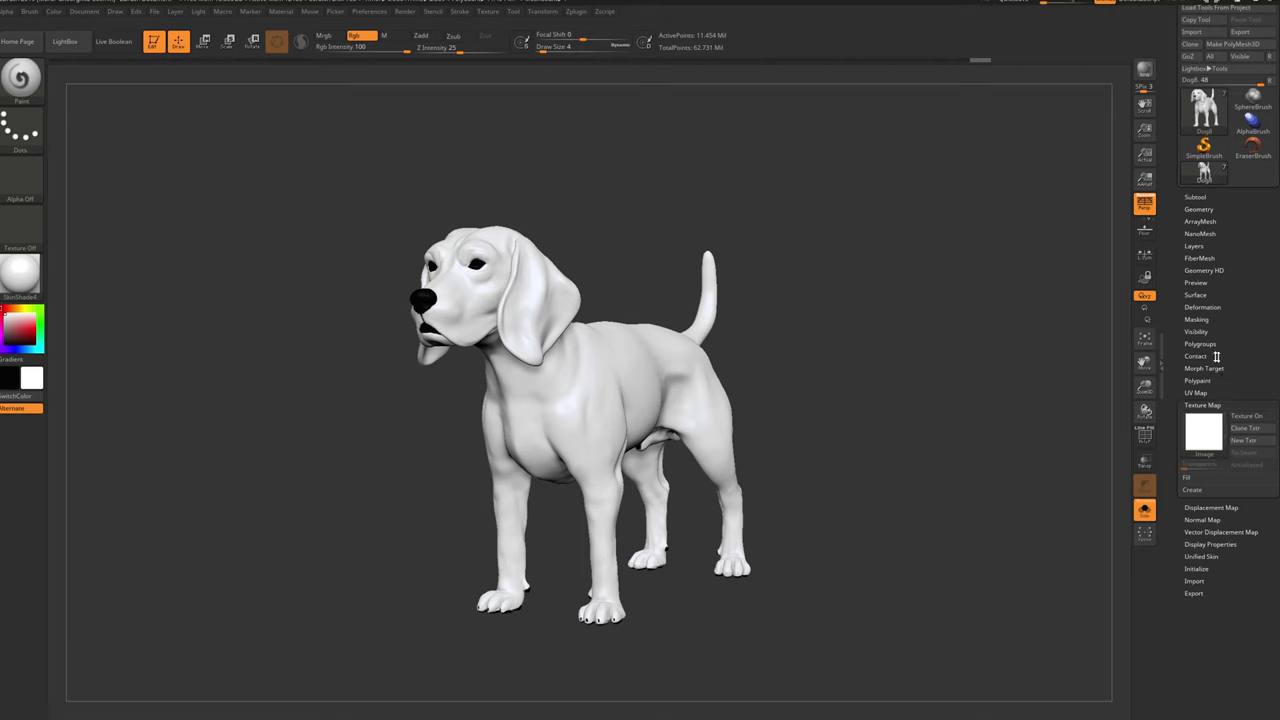
Build a 4096×4096 texture from the polypaint and export it as a JPG to TEXTURES
click(1202, 405)
click(1195, 490)
click(1199, 503)
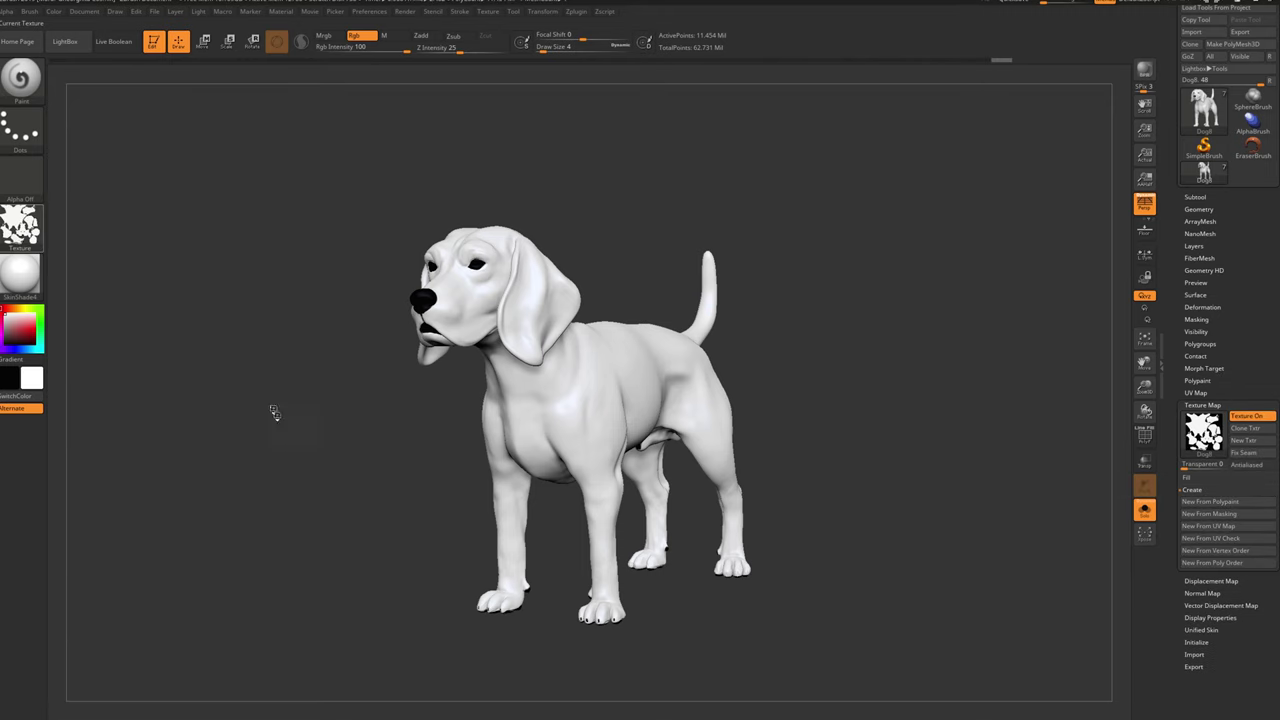
click(20, 228)
click(117, 403)
text(Dog Distri)
key(Return)
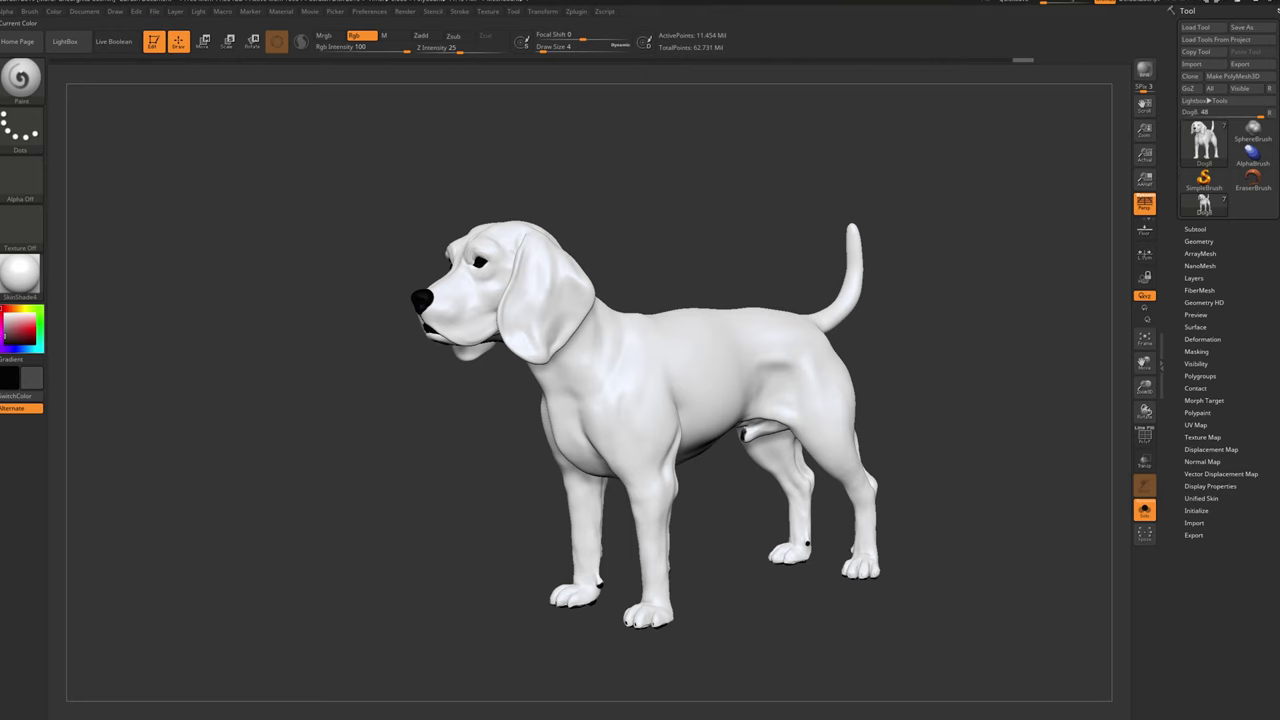
Fill the whole dog with grey, then refill it with a lighter grey
click(54, 11)
click(140, 229)
mouse_move(363, 509)
alt+mouse_down()
mouse_move(263, 500)
mouse_move(263, 580)
alt+mouse_up()
click(54, 11)
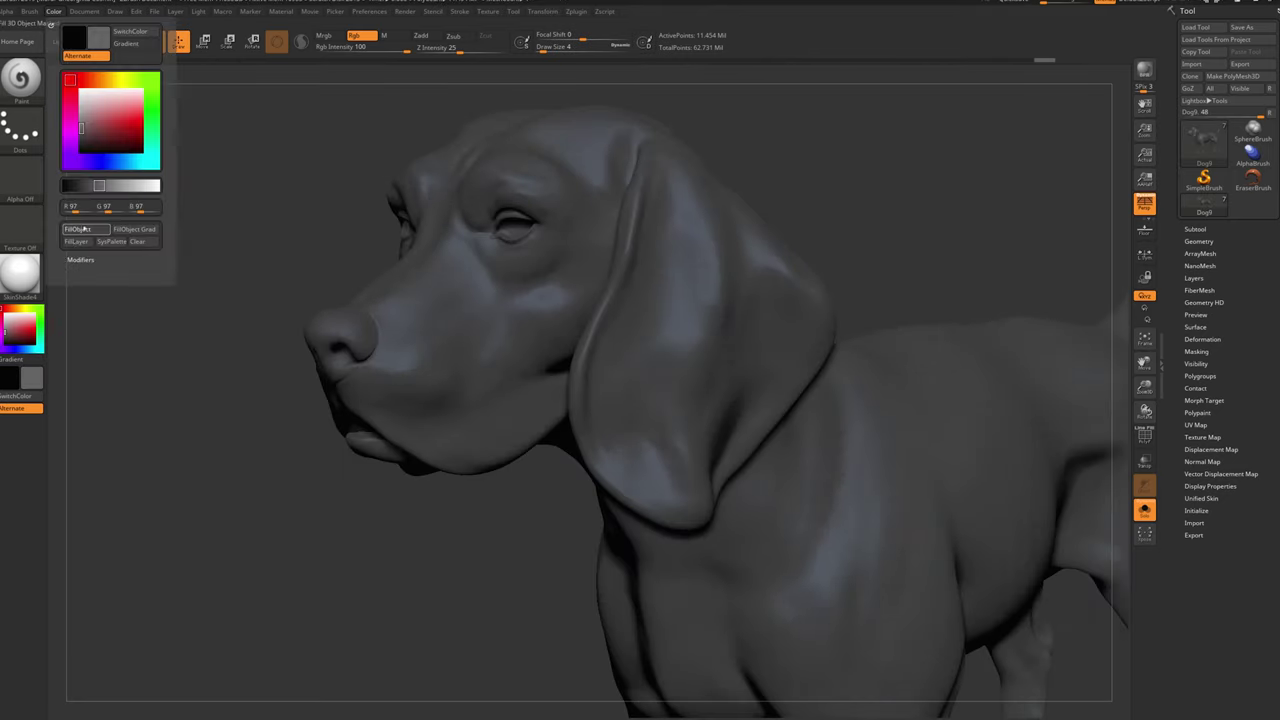
click(140, 229)
Orbit around the head and body and set the brush Draw Size to 22
alt+drag(325, 537, 330, 490)
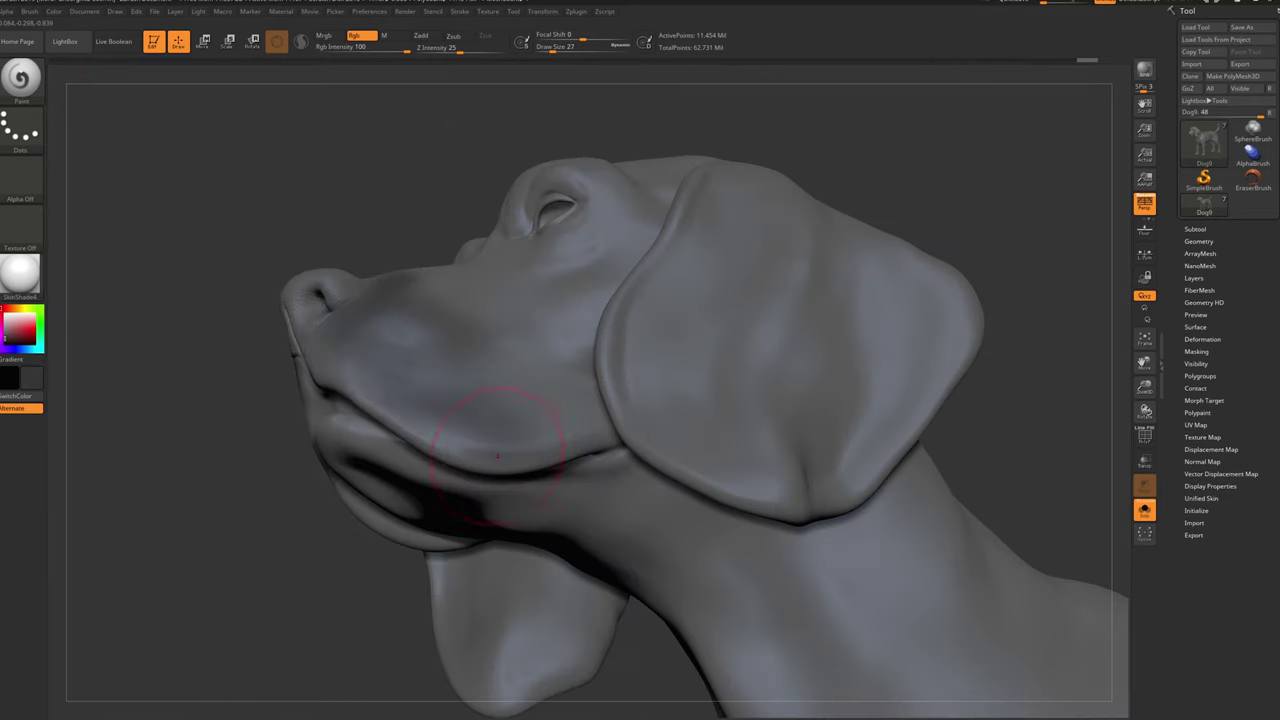
drag(440, 400, 65, 300)
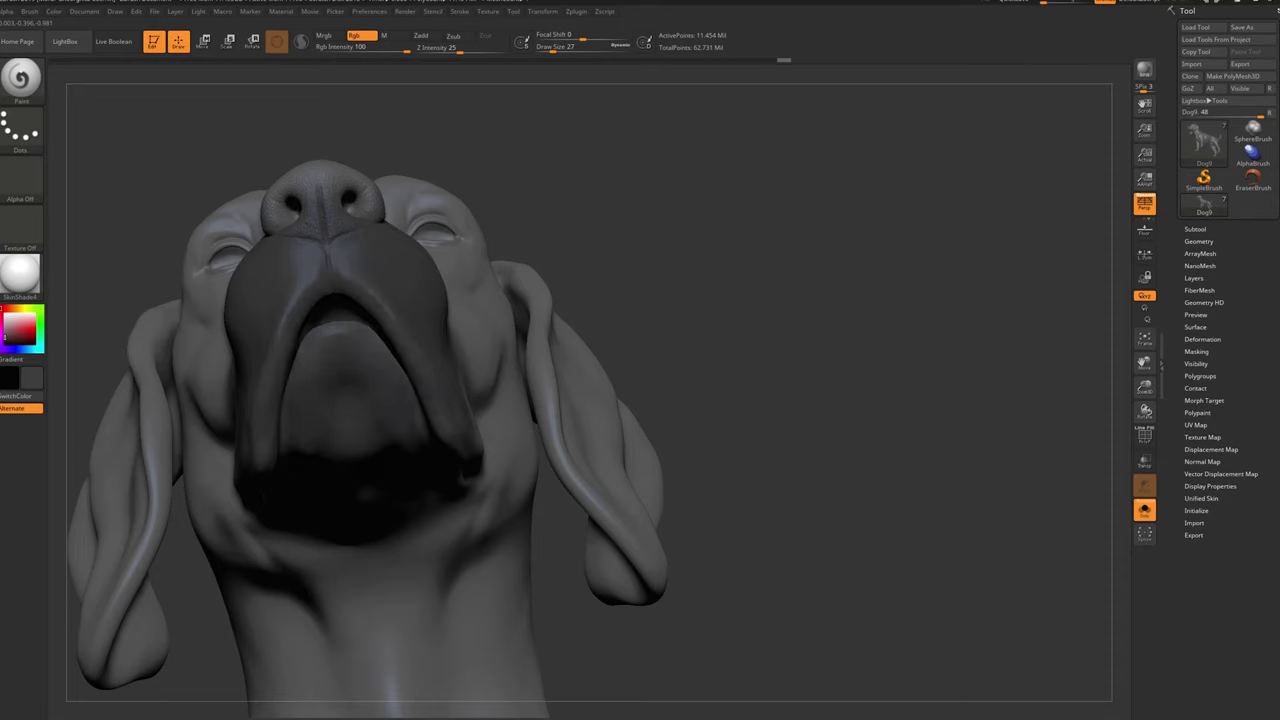
drag(800, 400, 600, 380)
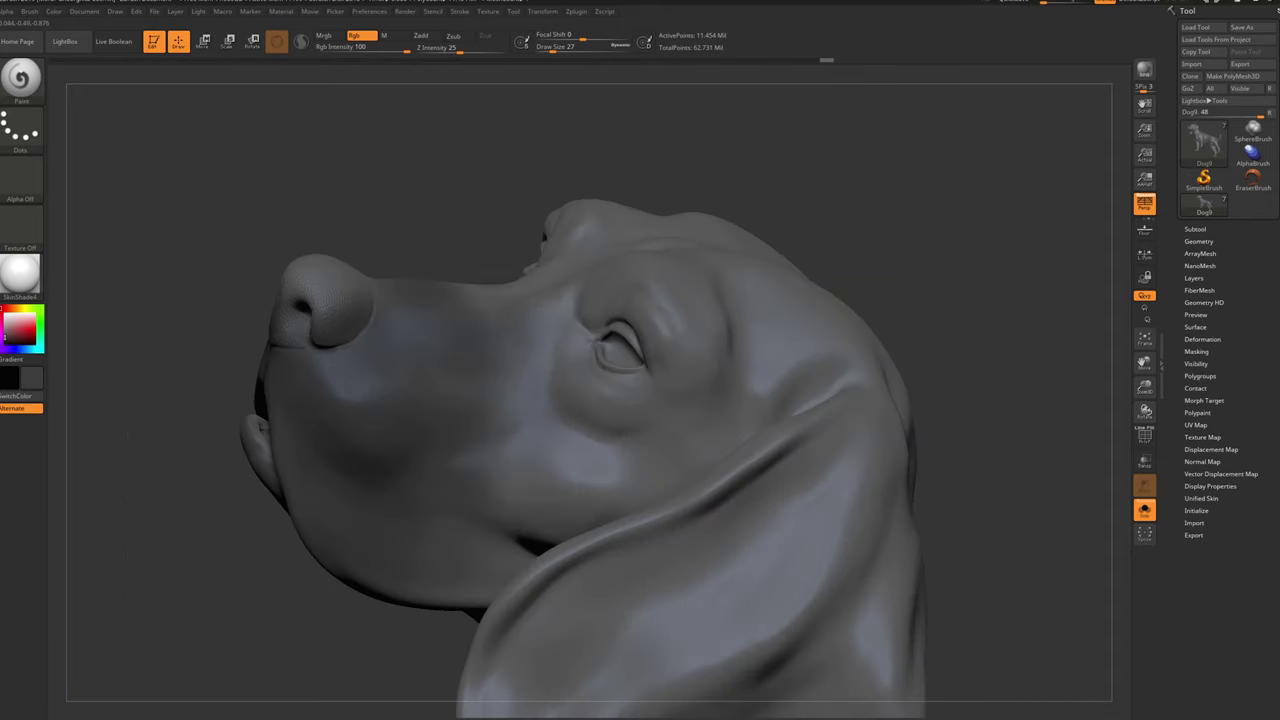
alt+drag(1000, 250, 900, 310)
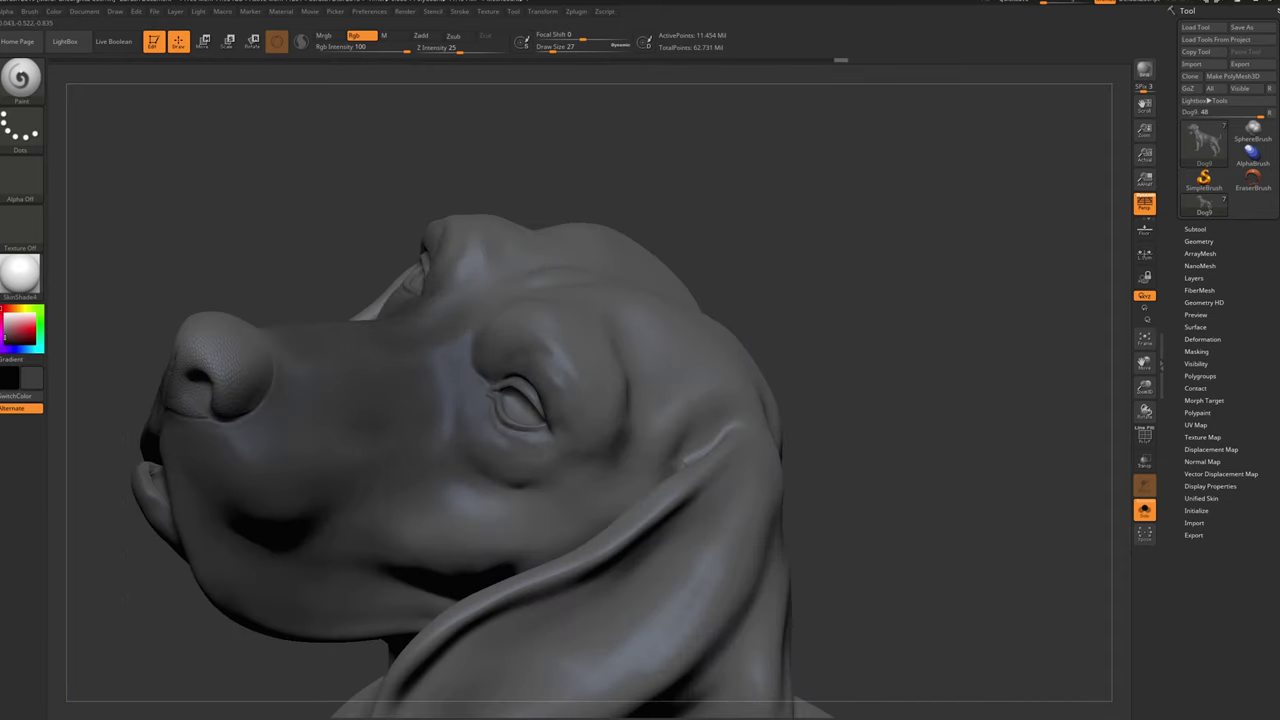
mouse_move(410, 525)
alt+mouse_down()
mouse_move(400, 540)
mouse_move(368, 476)
mouse_move(688, 376)
mouse_move(705, 440)
mouse_move(794, 337)
alt+mouse_up()
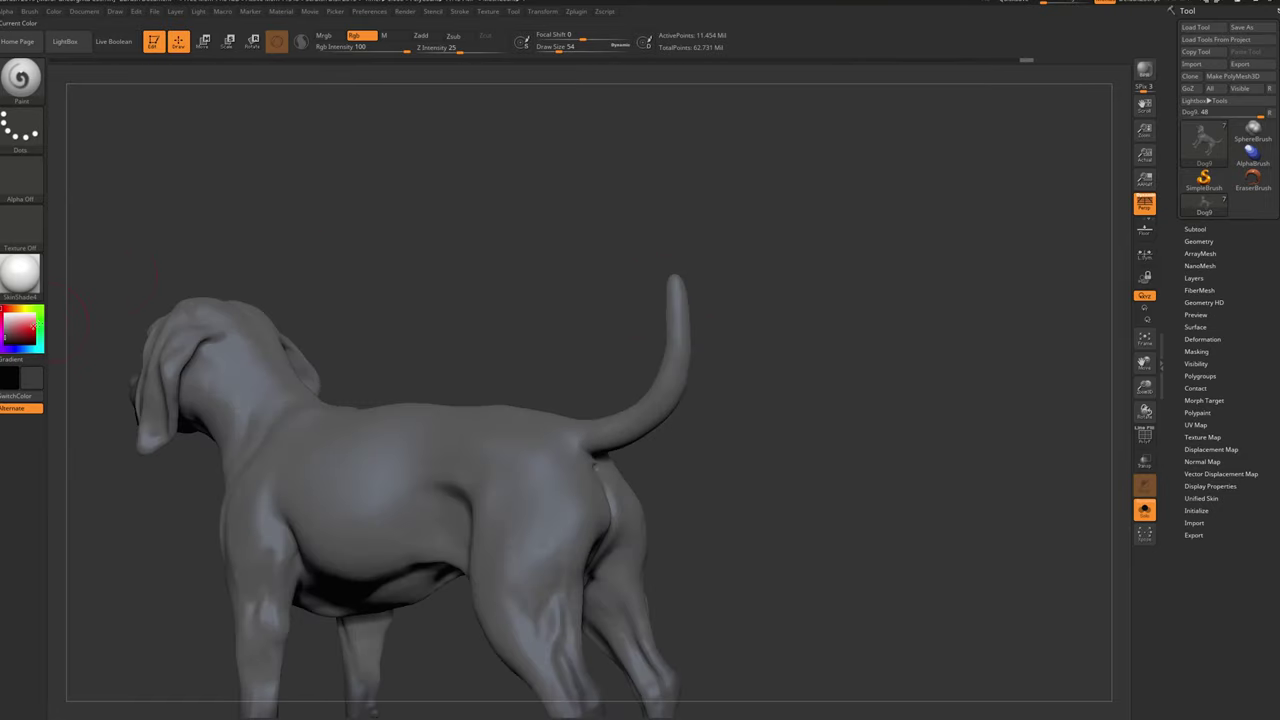
mouse_move(700, 480)
mouse_down()
mouse_move(735, 375)
mouse_move(794, 408)
mouse_move(380, 578)
mouse_move(345, 525)
mouse_move(486, 486)
mouse_move(355, 560)
mouse_move(343, 400)
mouse_move(929, 537)
mouse_move(474, 288)
mouse_move(770, 479)
mouse_move(760, 390)
mouse_move(737, 443)
mouse_move(943, 351)
mouse_move(700, 380)
mouse_move(660, 250)
mouse_up()
key(s)
click(474, 288)
key(s)
key(s)
mouse_move(230, 400)
mouse_down()
mouse_move(262, 400)
mouse_move(340, 482)
mouse_move(800, 408)
mouse_move(880, 371)
mouse_up()
Create a new polypaint texture and export it as JPEG 'Dog Distribution Map' into TEXTURES
click(1203, 437)
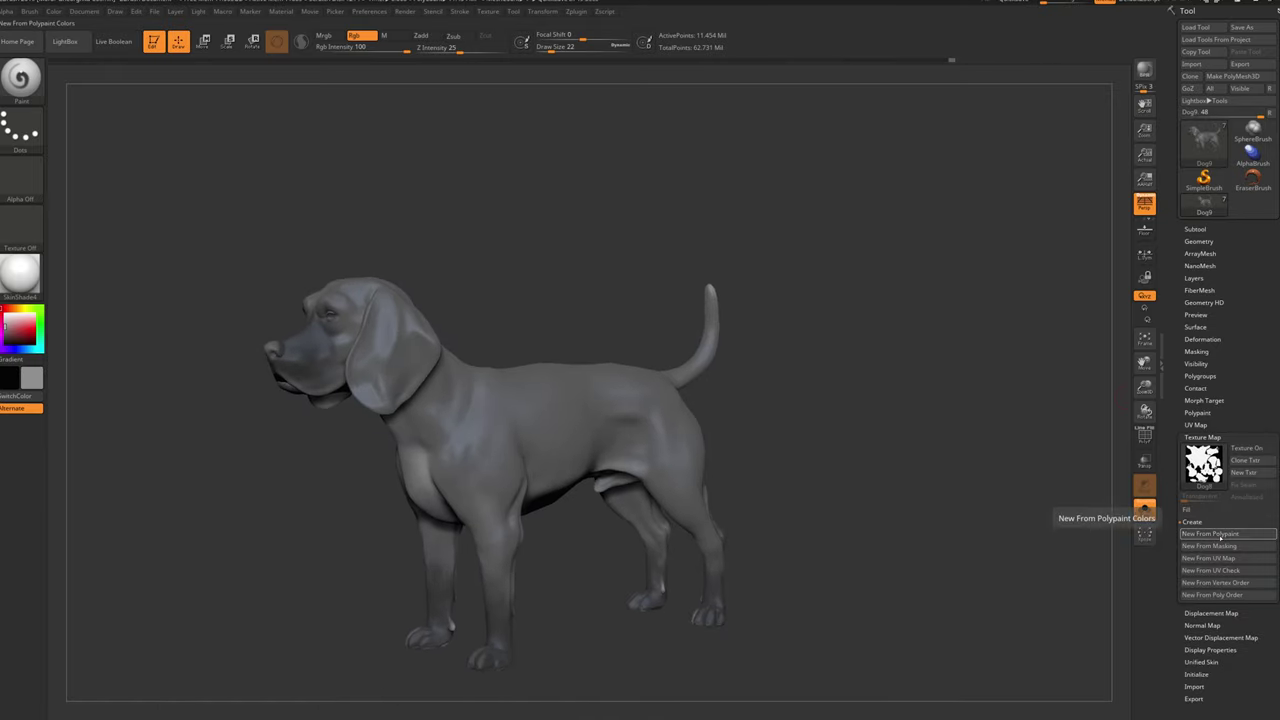
click(1220, 535)
click(20, 225)
click(118, 403)
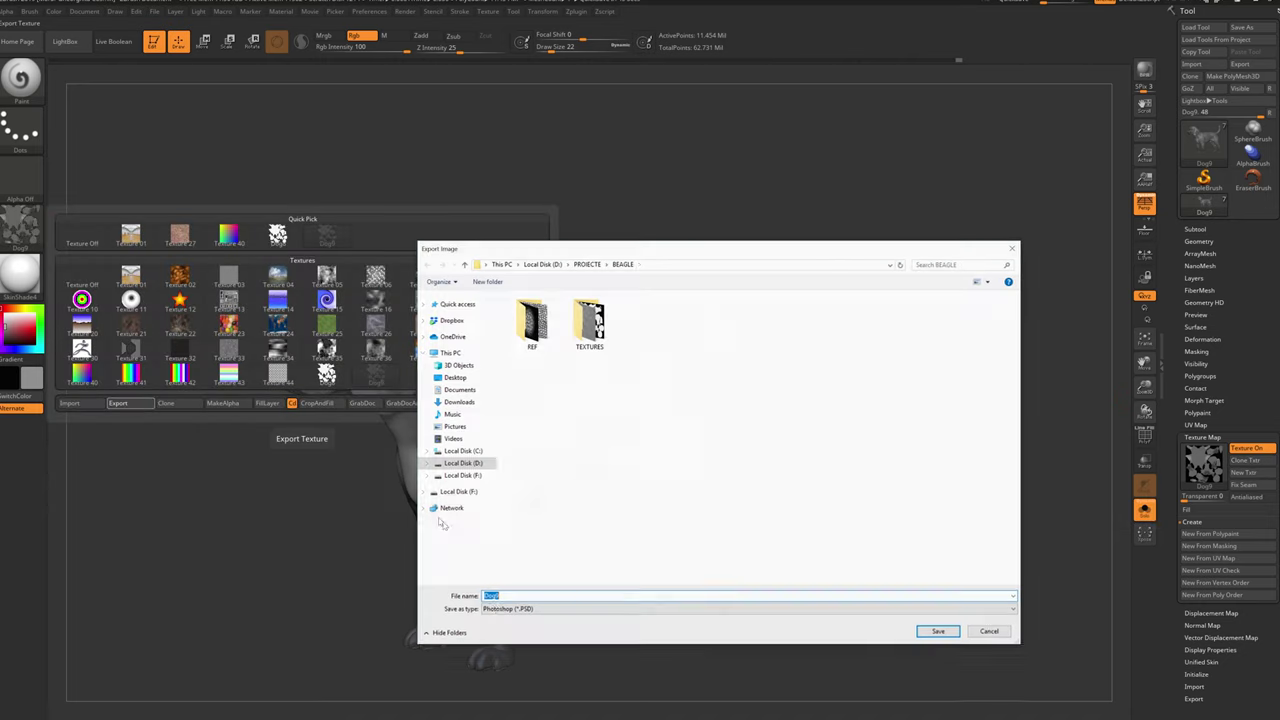
click(748, 609)
click(500, 625)
click(531, 320)
click(528, 596)
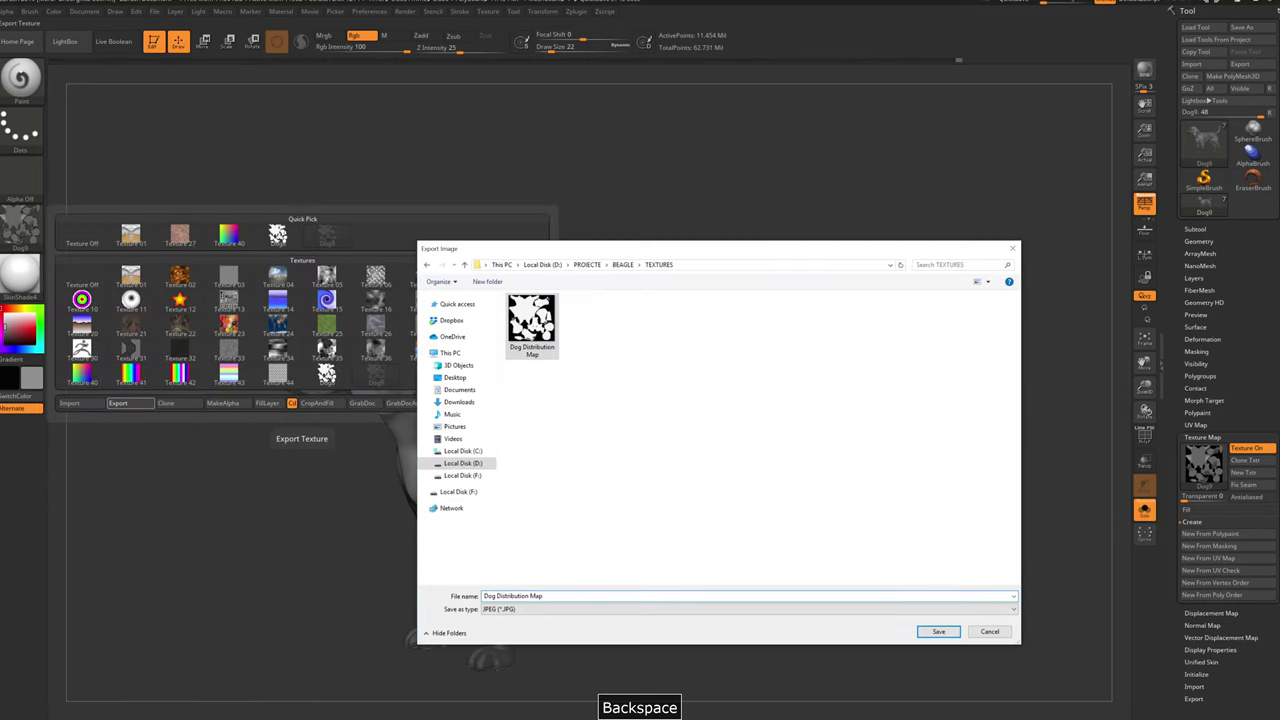
key(BackSpace)
key(BackSpace)
key(BackSpace)
text(ist)
key(Return)
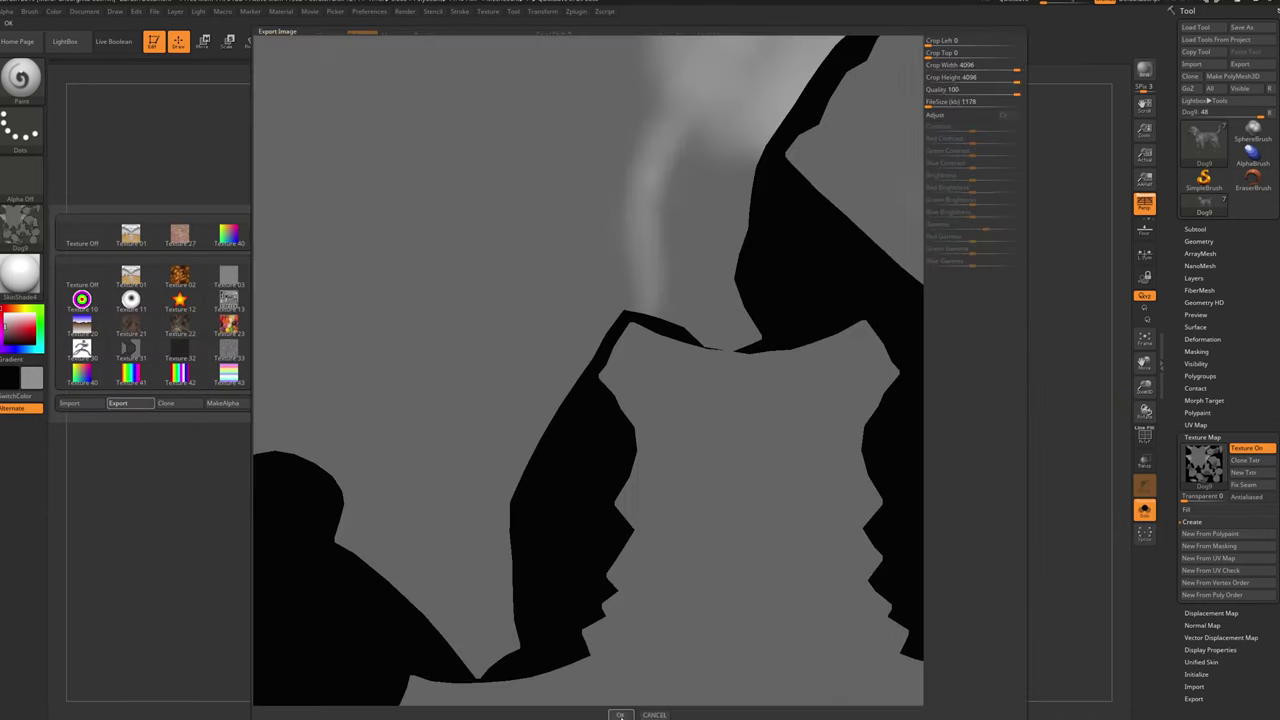
Set the paint colour to black and fill the whole dog with it
mouse_move(748, 518)
mouse_down()
mouse_move(846, 549)
mouse_move(894, 414)
mouse_move(918, 400)
mouse_move(900, 330)
mouse_up()
click(54, 11)
drag(87, 187, 66, 187)
alt+drag(306, 380, 85, 340)
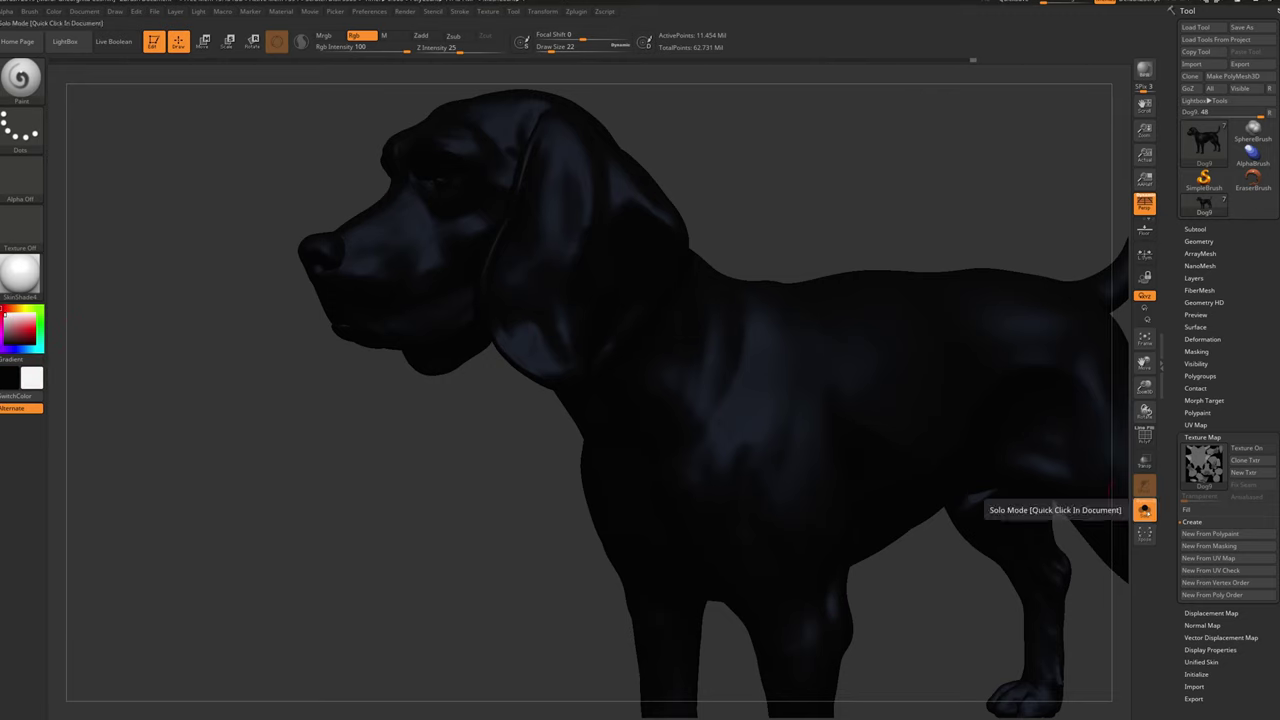
Fill the dog with white and paint its muzzle black
click(54, 11)
click(87, 227)
mouse_move(300, 420)
alt+mouse_down()
mouse_move(308, 290)
mouse_move(400, 380)
alt+mouse_up()
key(s)
mouse_move(900, 200)
mouse_down()
mouse_move(700, 200)
mouse_move(718, 190)
mouse_move(720, 330)
mouse_move(640, 420)
mouse_move(820, 330)
mouse_up()
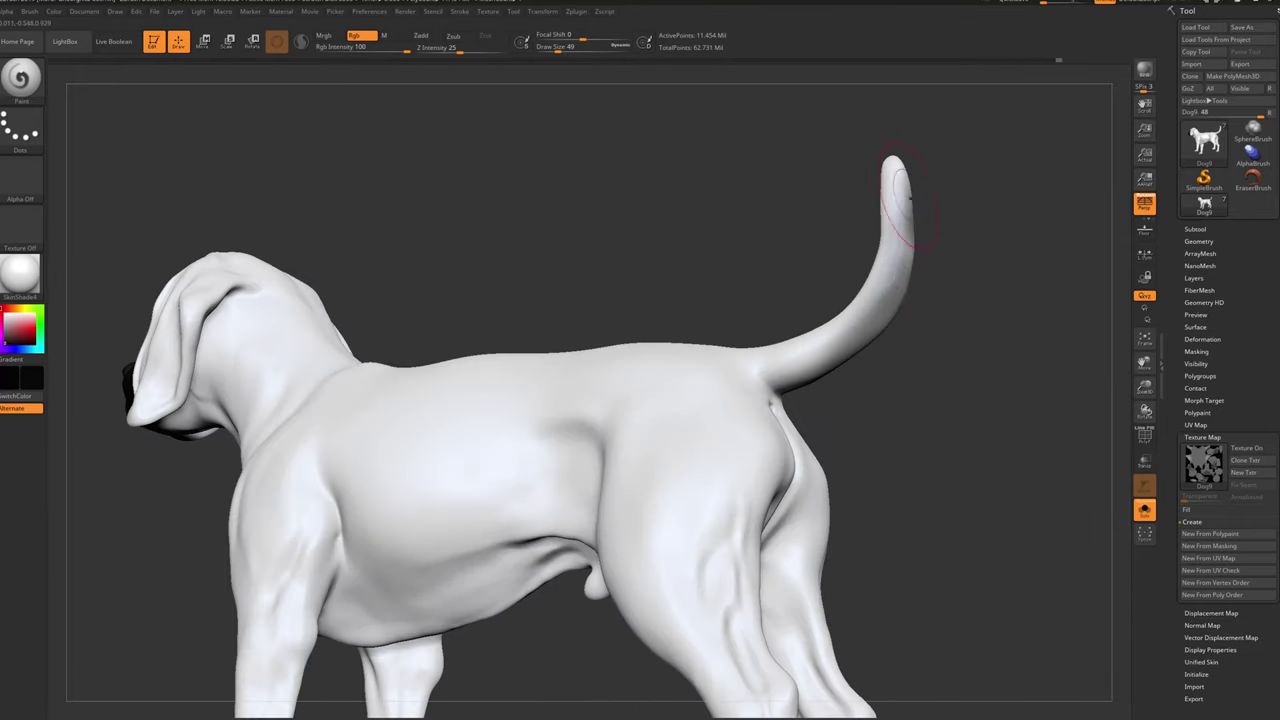
alt+drag(880, 250, 640, 420)
Create a texture from the polypaint and export it as the JPG 'Dog Cluster Map'
click(1214, 534)
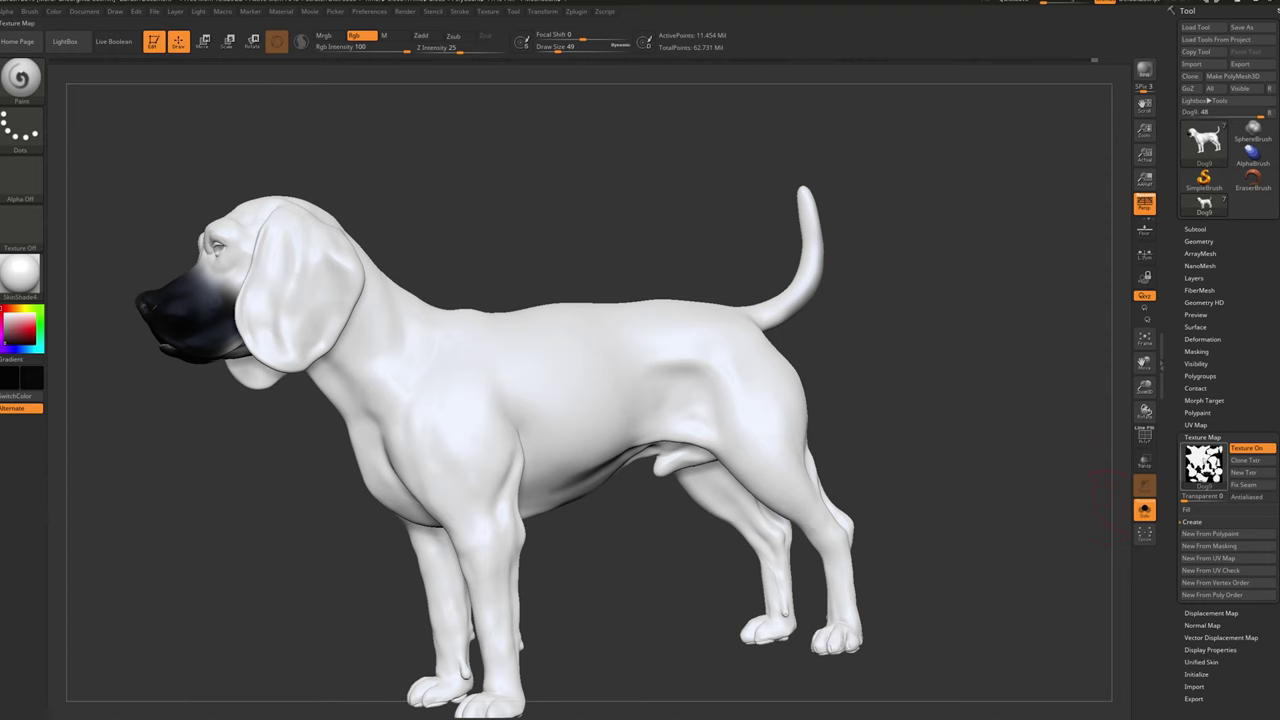
drag(1066, 390, 900, 420)
click(20, 225)
click(133, 398)
click(589, 320)
click(520, 596)
key(BackSpace)
key(BackSpace)
key(BackSpace)
key(BackSpace)
key(BackSpace)
key(BackSpace)
text(Coat)
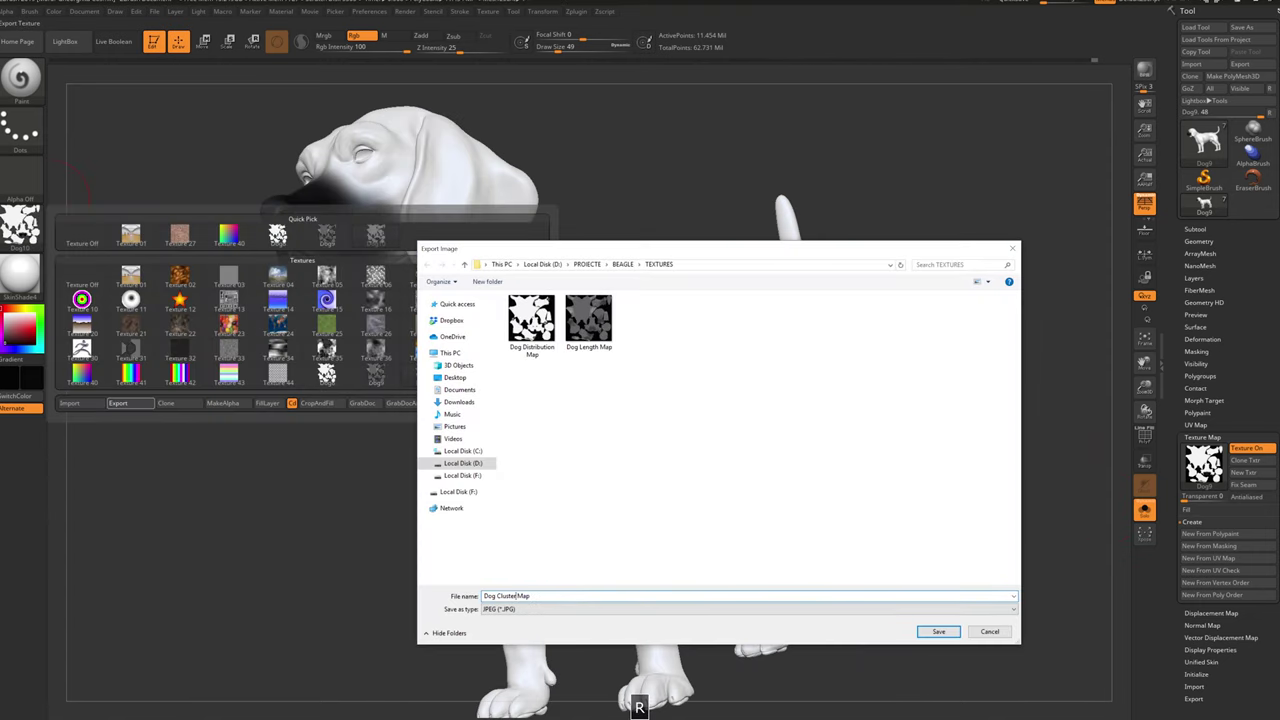
key(Return)
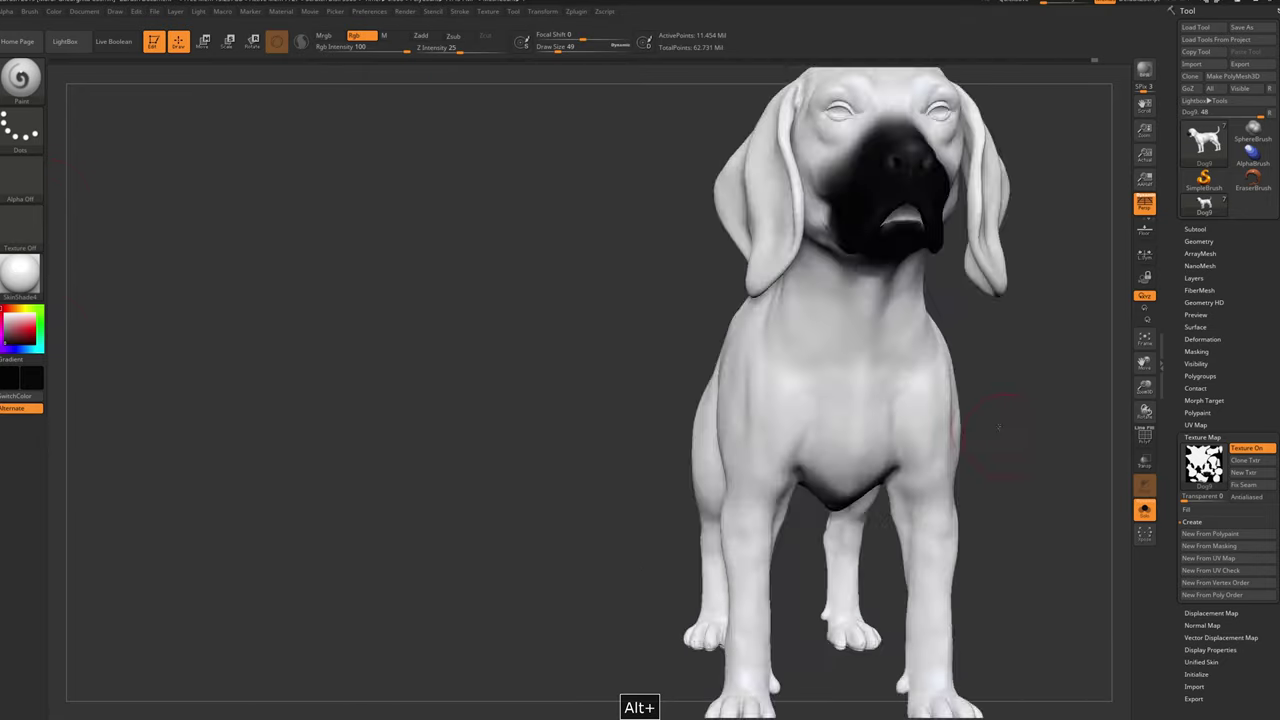
key(alt+Tab)
Restore the body mesh, clone it, and raise the copy's TurboSmooth iterations to 2
key(ctrl+z)
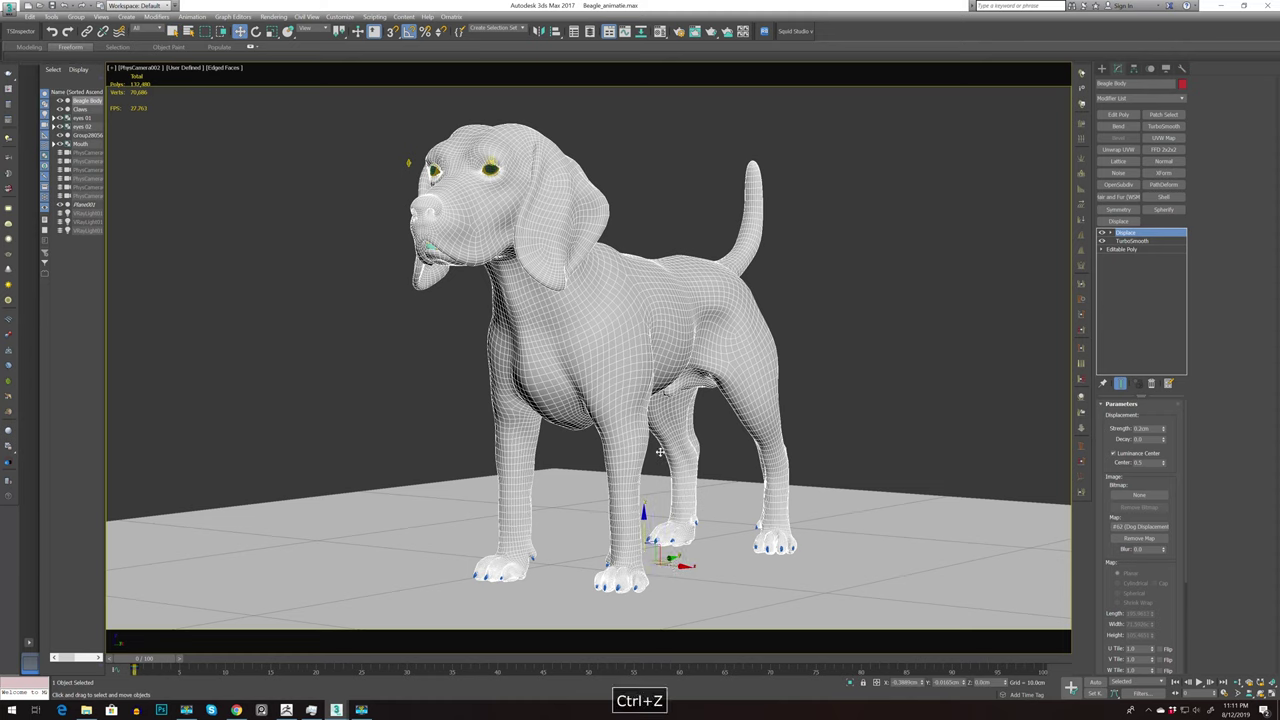
key(ctrl+z)
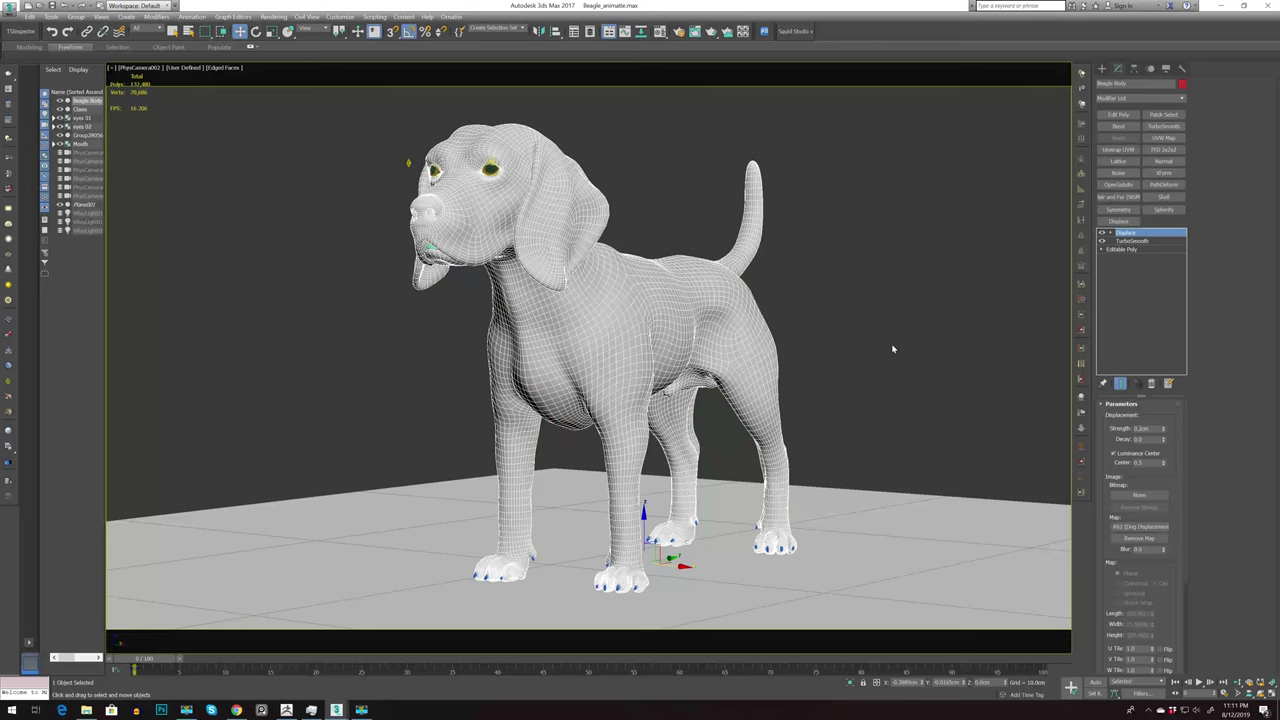
key(ctrl+v)
click(614, 393)
click(1132, 241)
click(1172, 420)
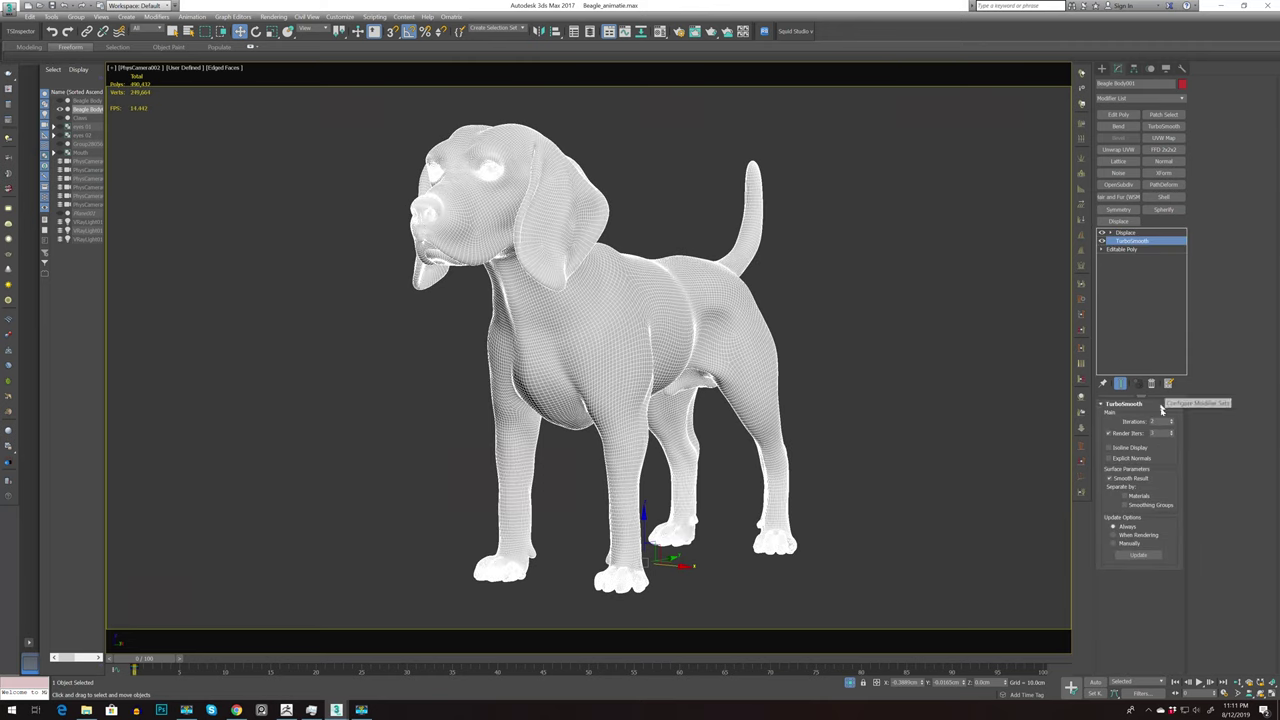
click(1151, 383)
key(ctrl+z)
click(1169, 421)
Set the copy's Displace strength to 0.4cm and convert it to Editable Poly
click(1116, 233)
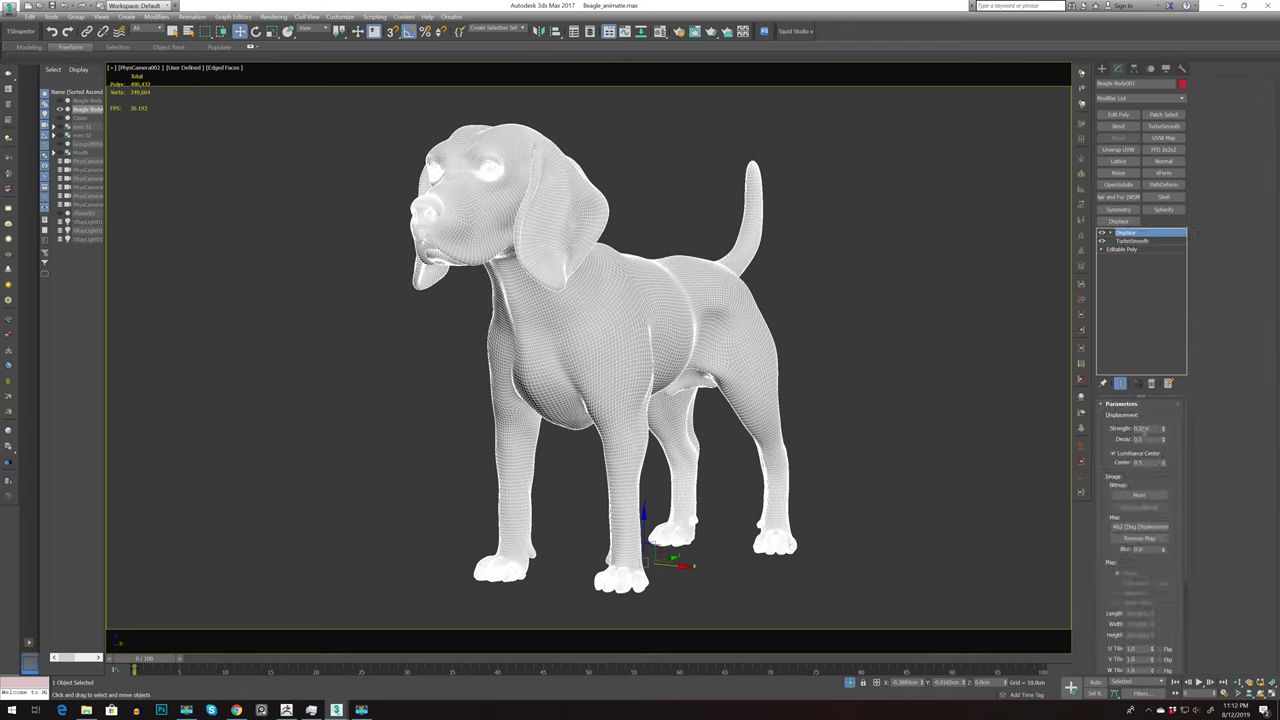
key(BackSpace)
text(0.4)
key(Return)
right_click(821, 426)
mouse_move(866, 526)
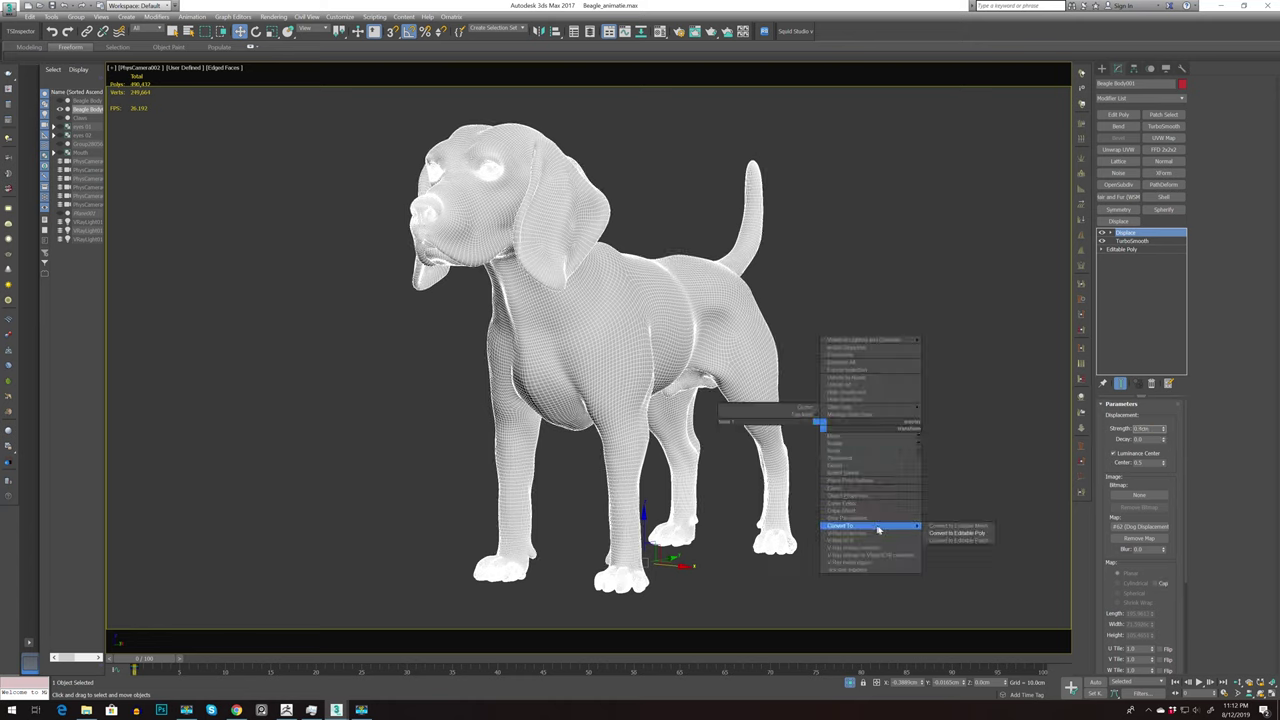
click(947, 534)
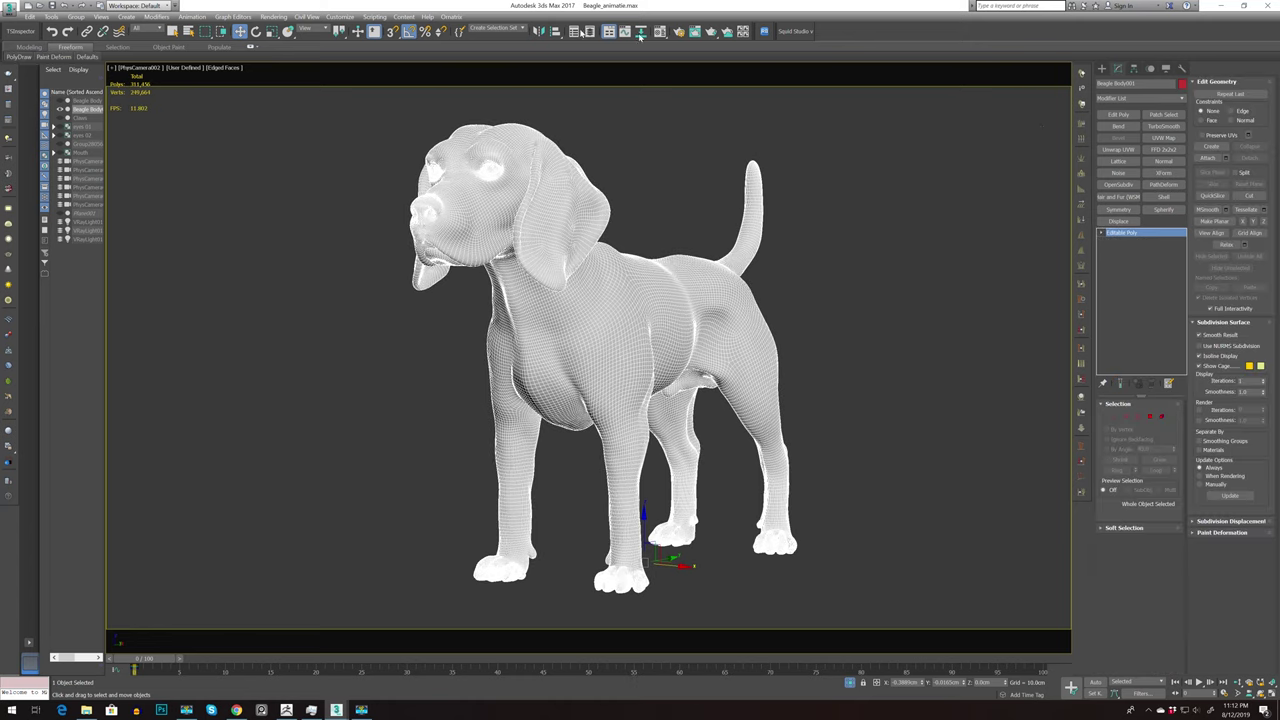
Apply the Ornatrix Fur Ball groom preset to the body copy and show its Guides from Surface settings
click(443, 18)
click(470, 30)
double_click(612, 339)
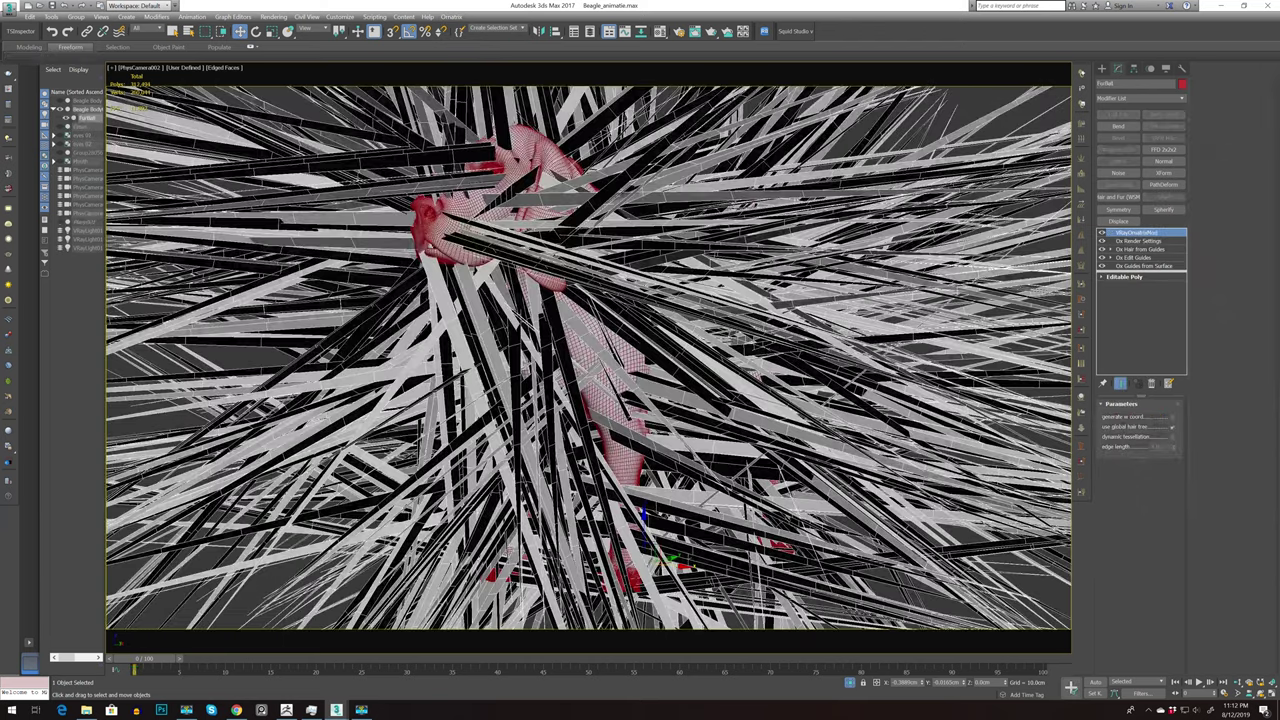
key(m)
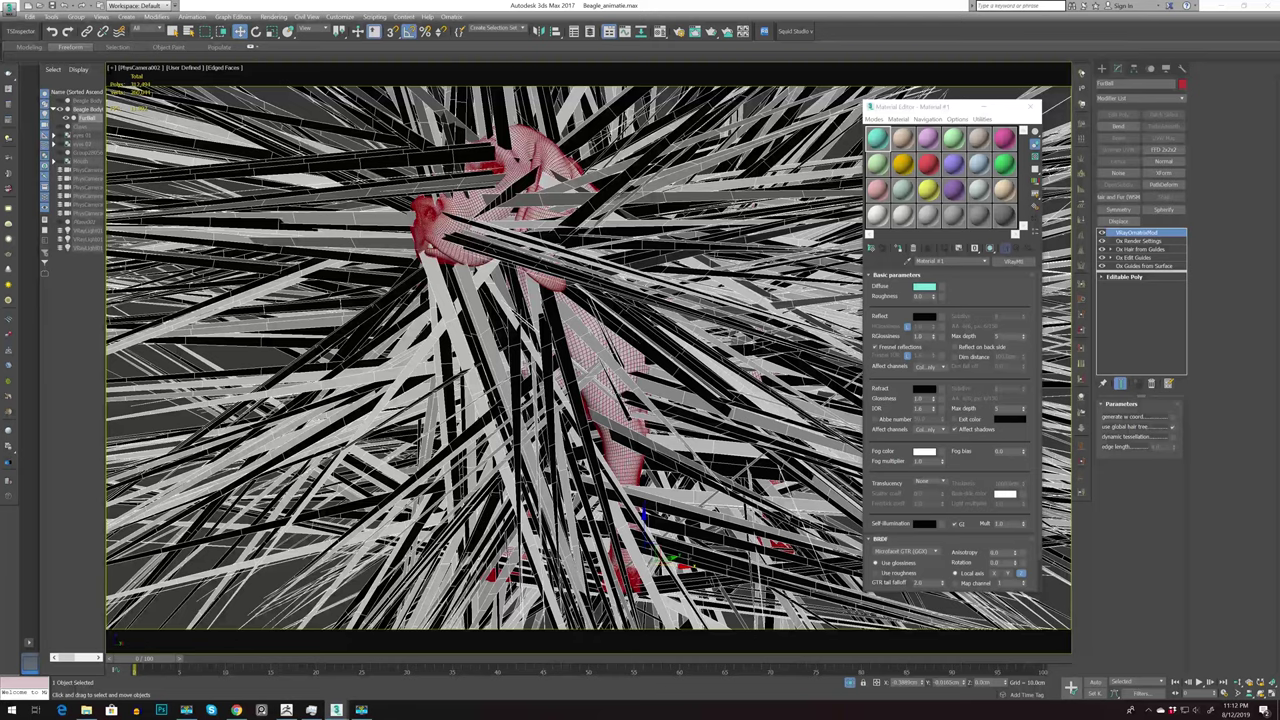
key(m)
click(1134, 267)
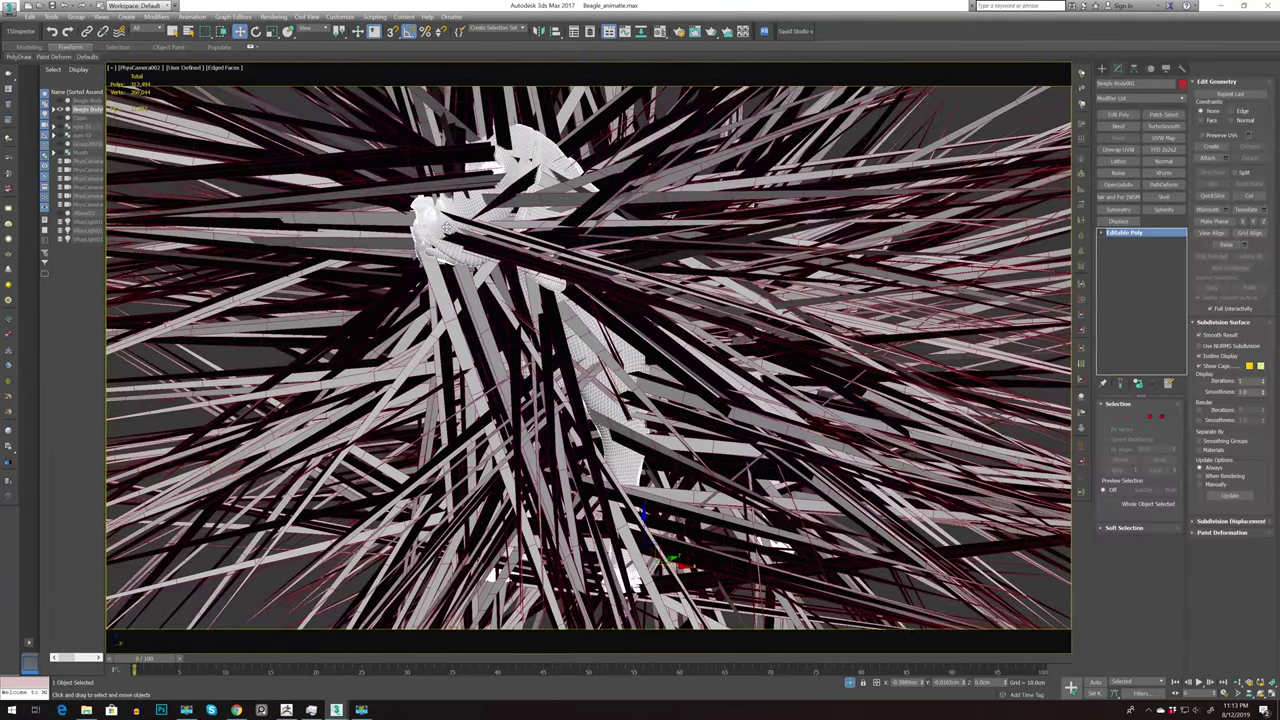
key(Delete)
key(ctrl+z)
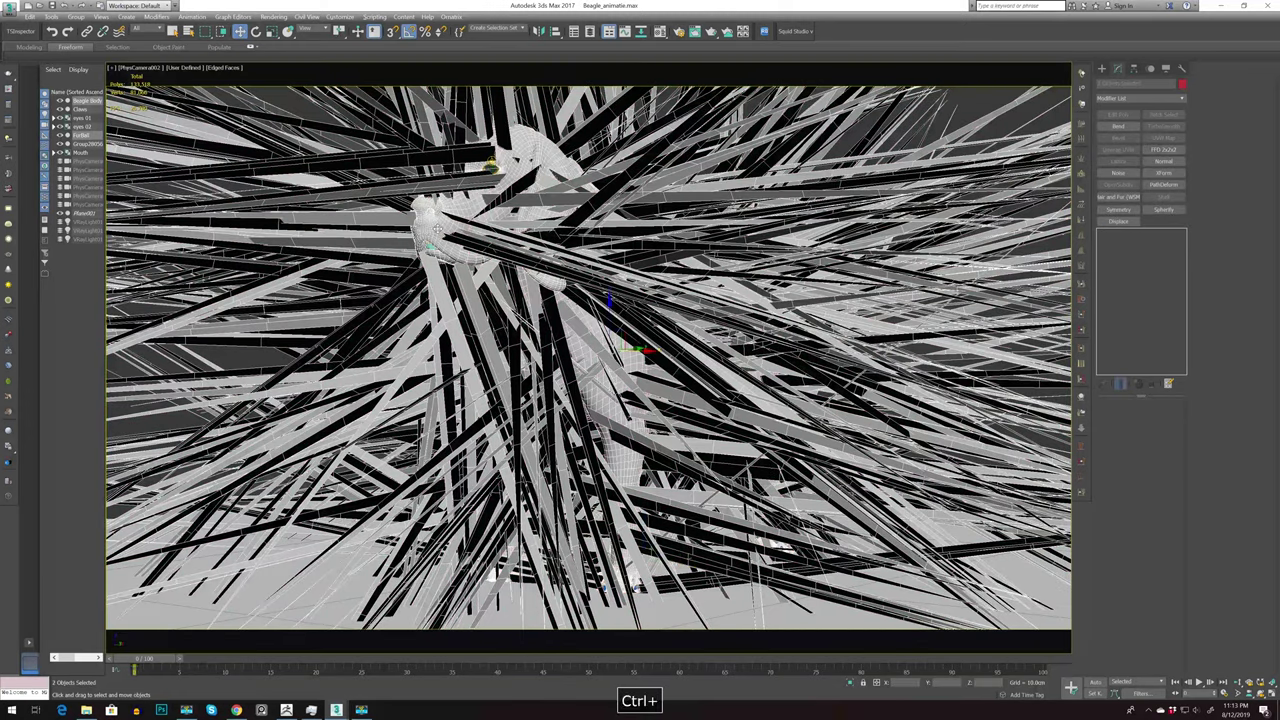
key(alt+q)
click(1160, 266)
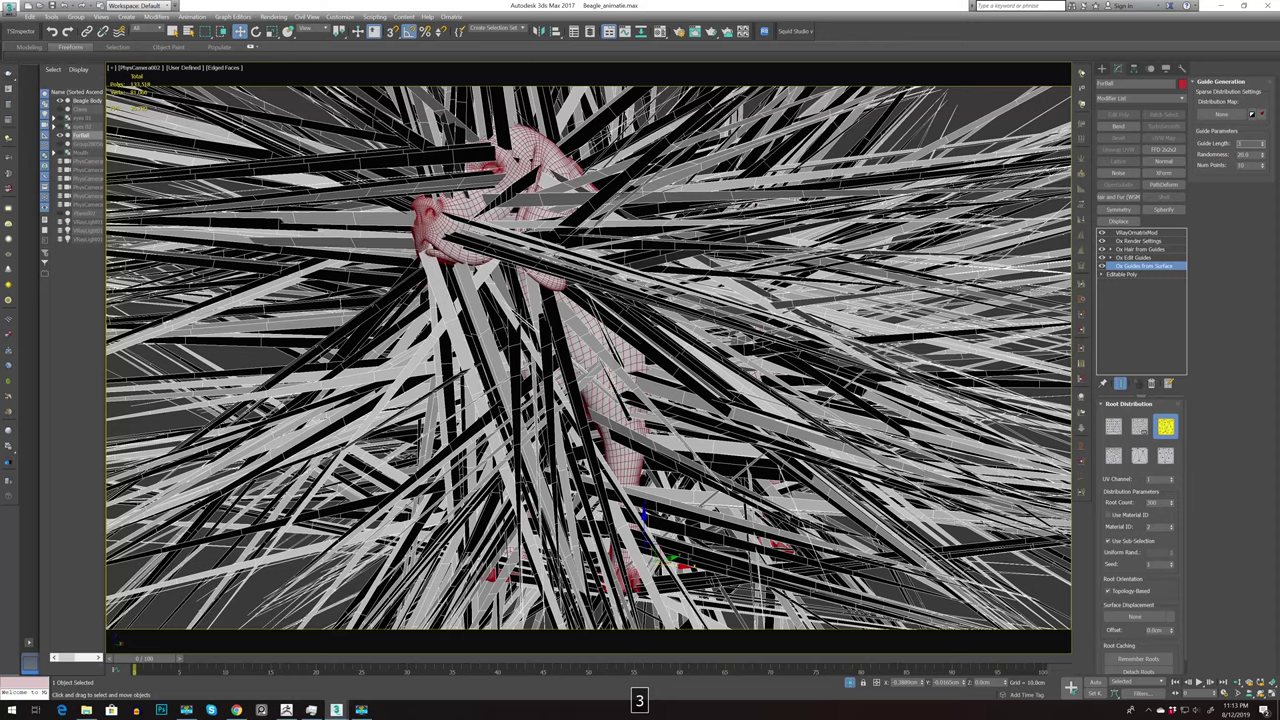
Shorten the guides to 5.0cm length with 25 points each
key(Return)
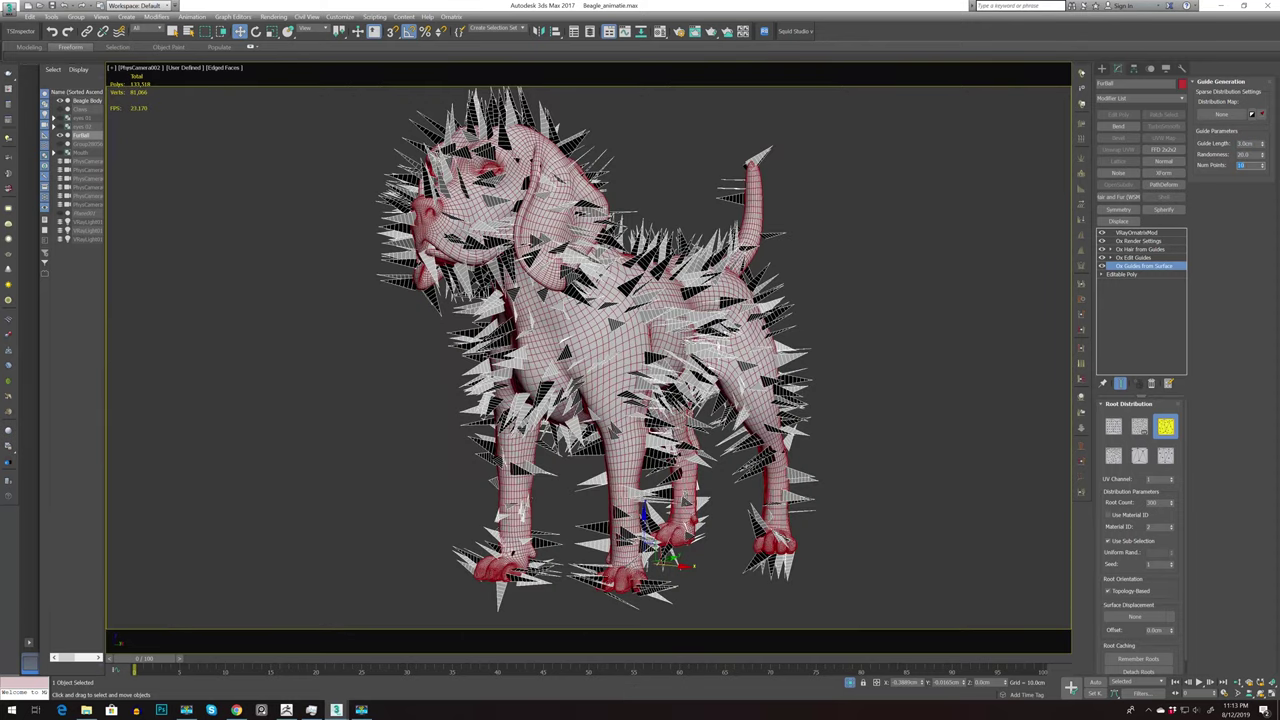
text(25)
key(Return)
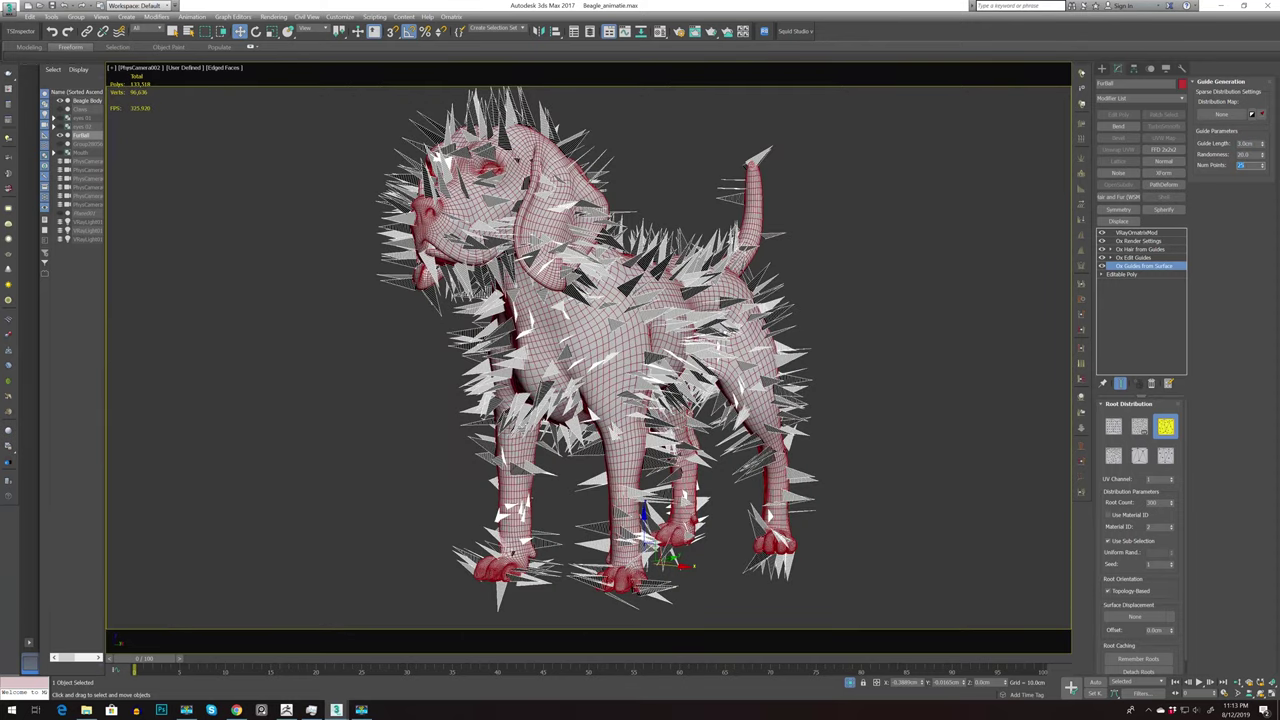
key(m)
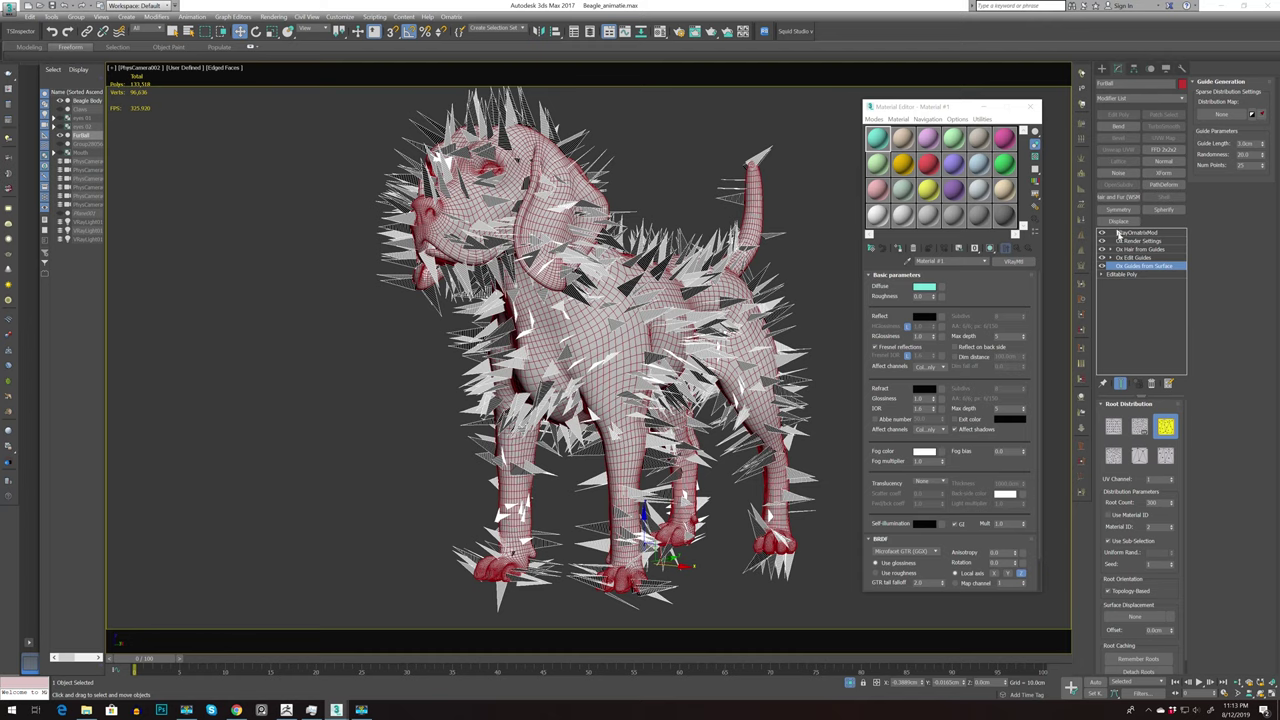
key(m)
click(1135, 250)
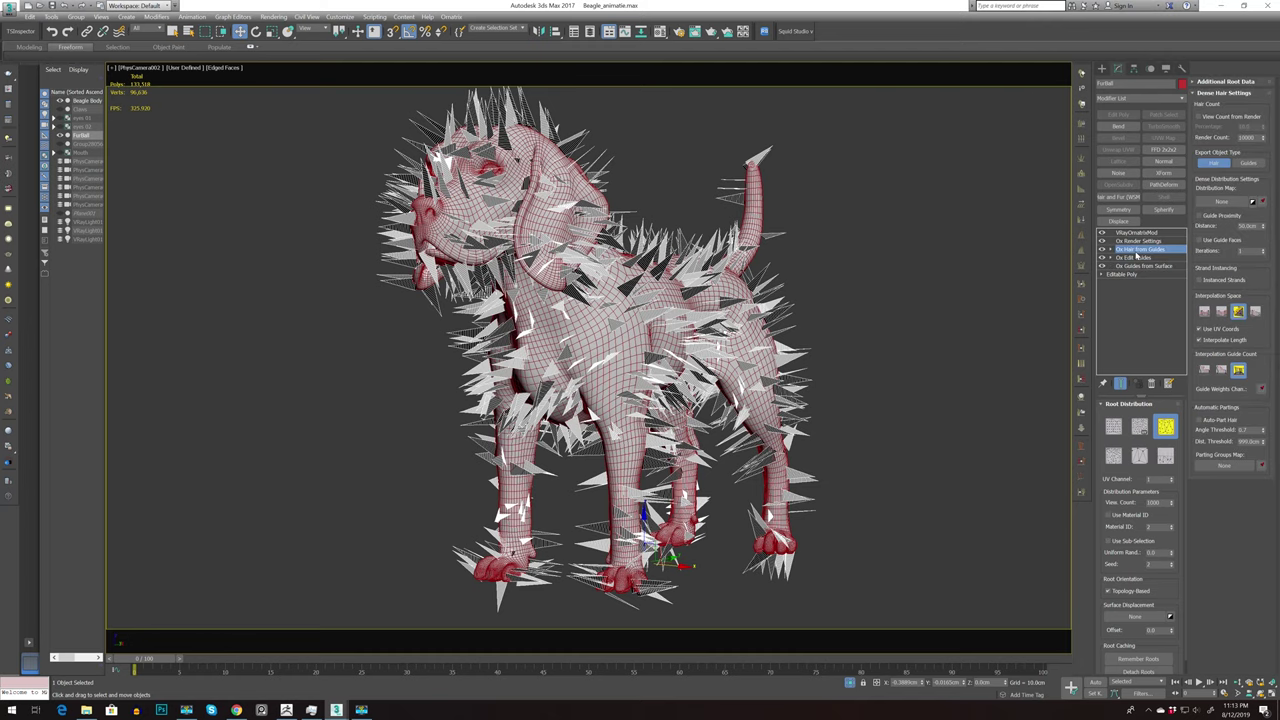
click(1143, 265)
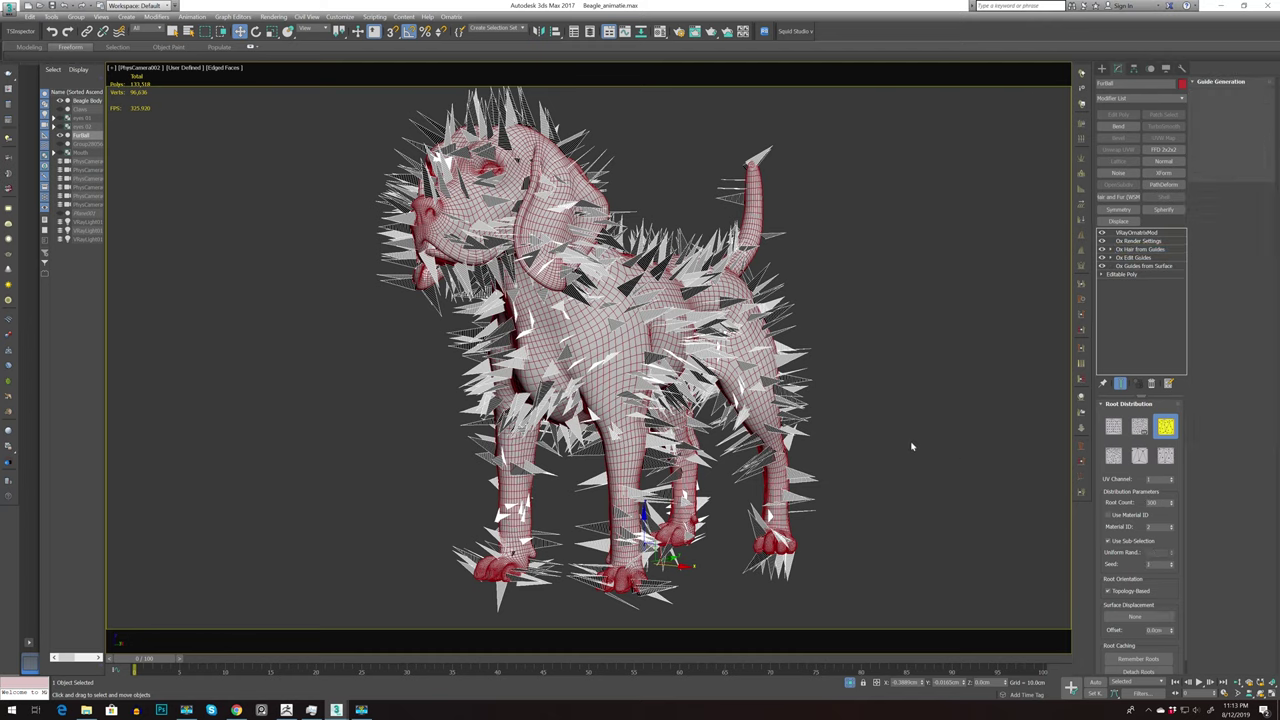
Pick Material #23 in the Material Editor, select the fur object, and bring up the MAPS folder
key(m)
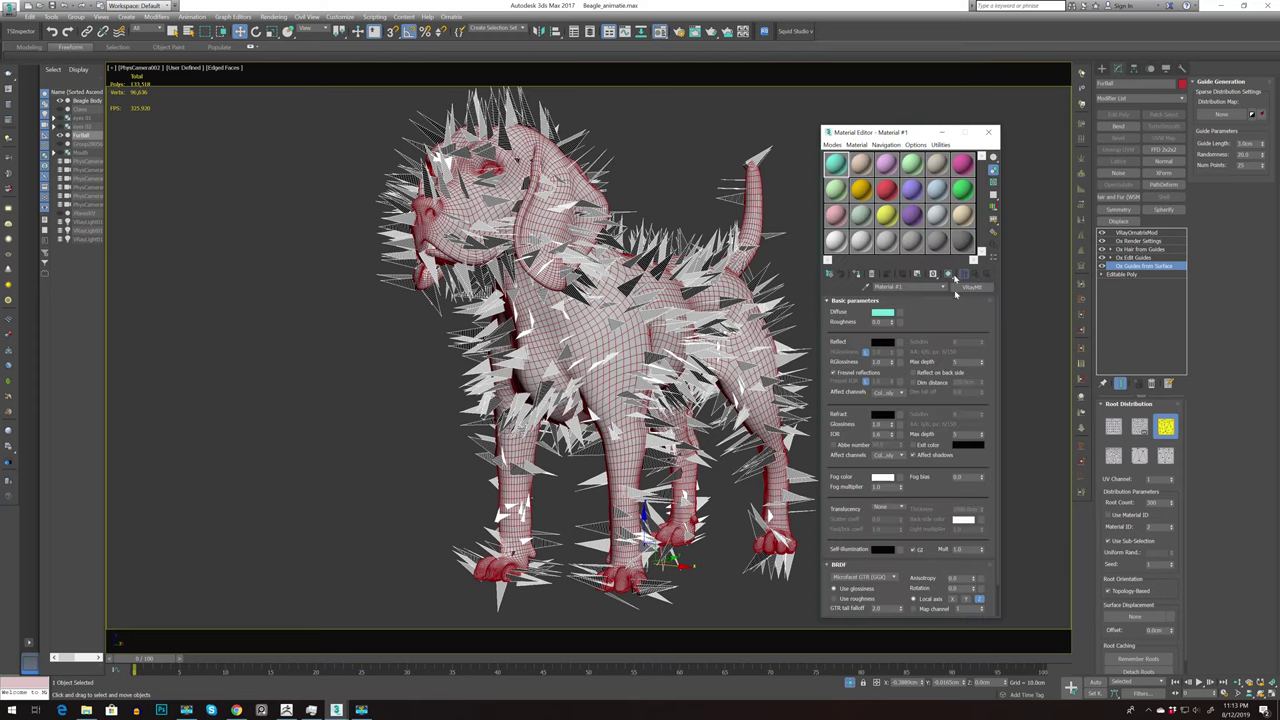
click(940, 245)
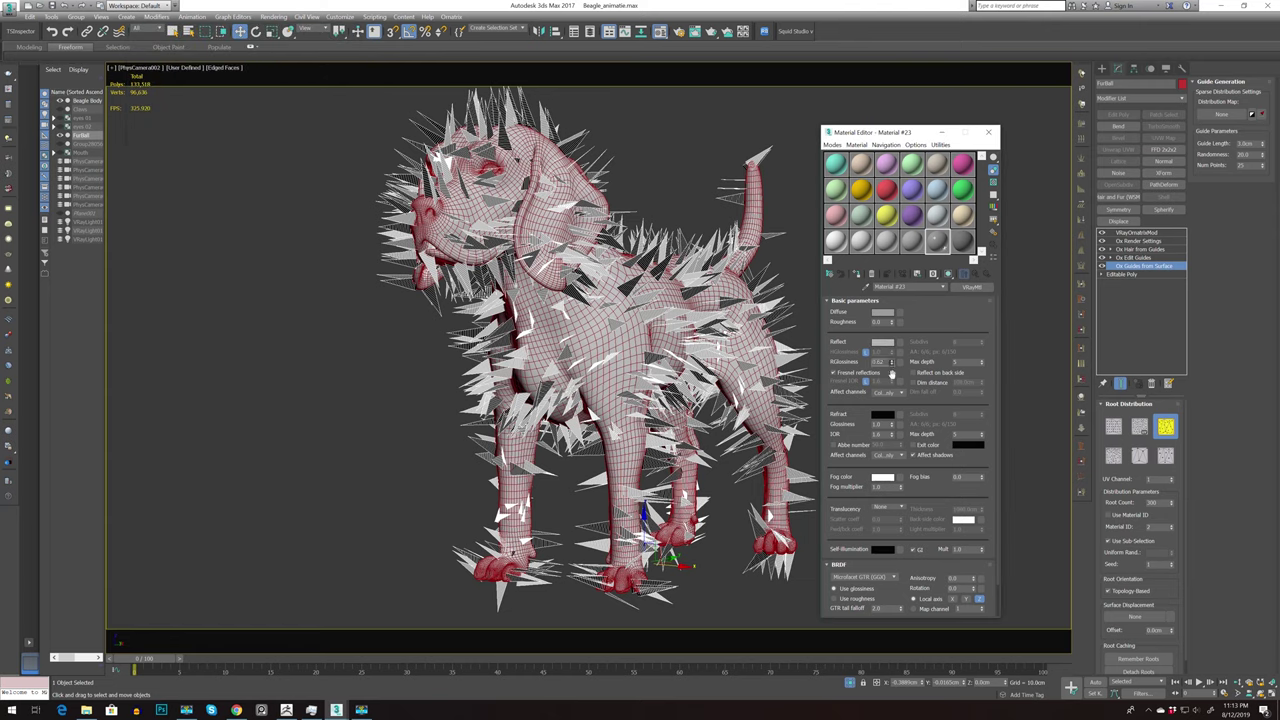
ctrl+click(673, 202)
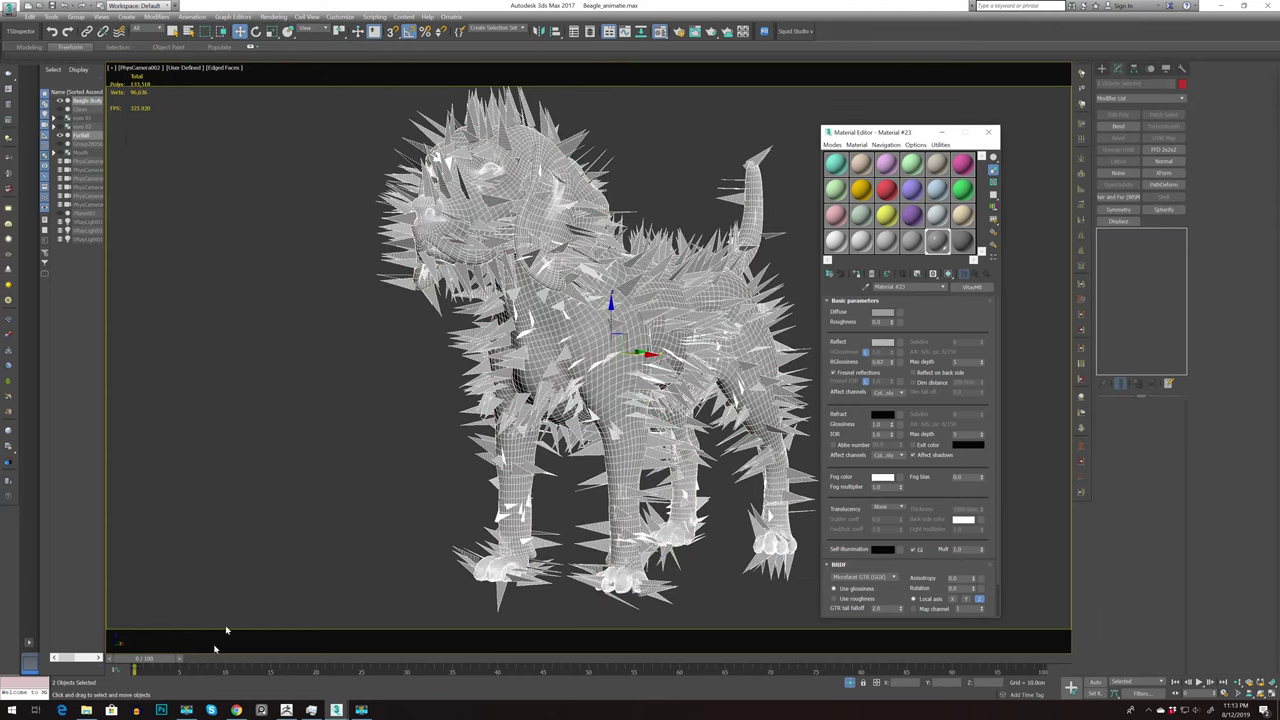
click(86, 710)
drag(686, 229, 408, 213)
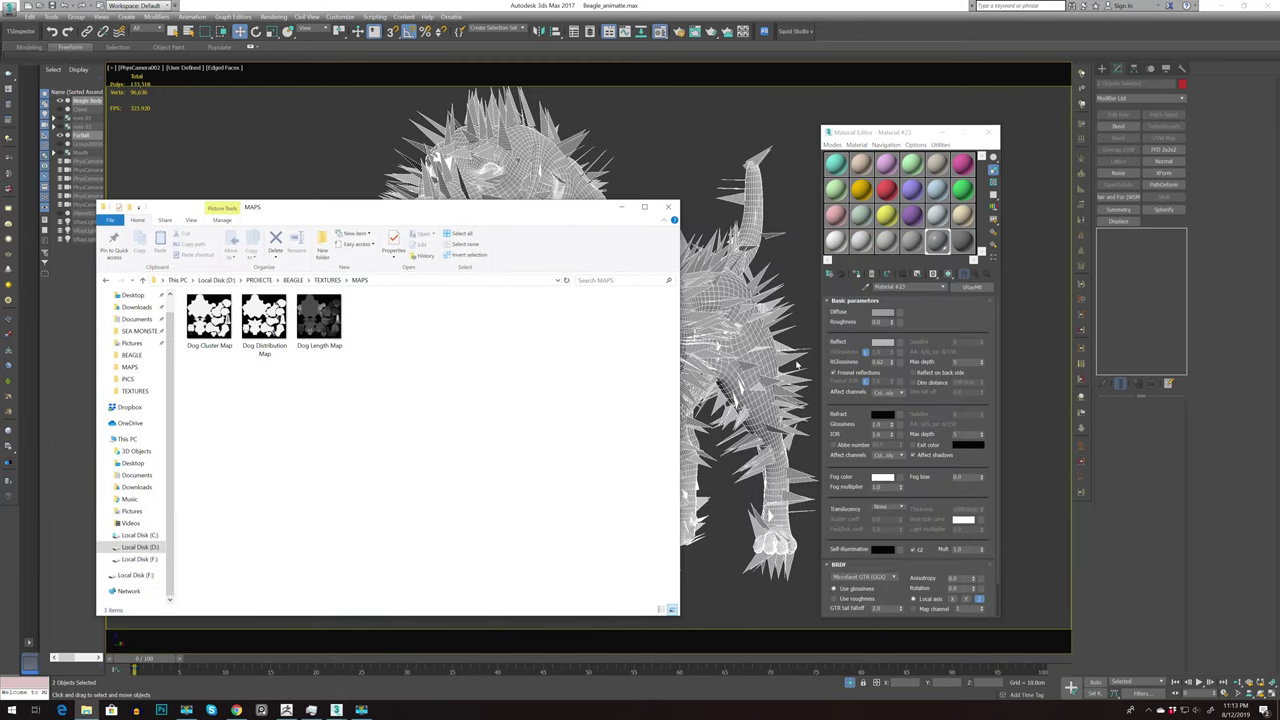
click(797, 366)
click(793, 363)
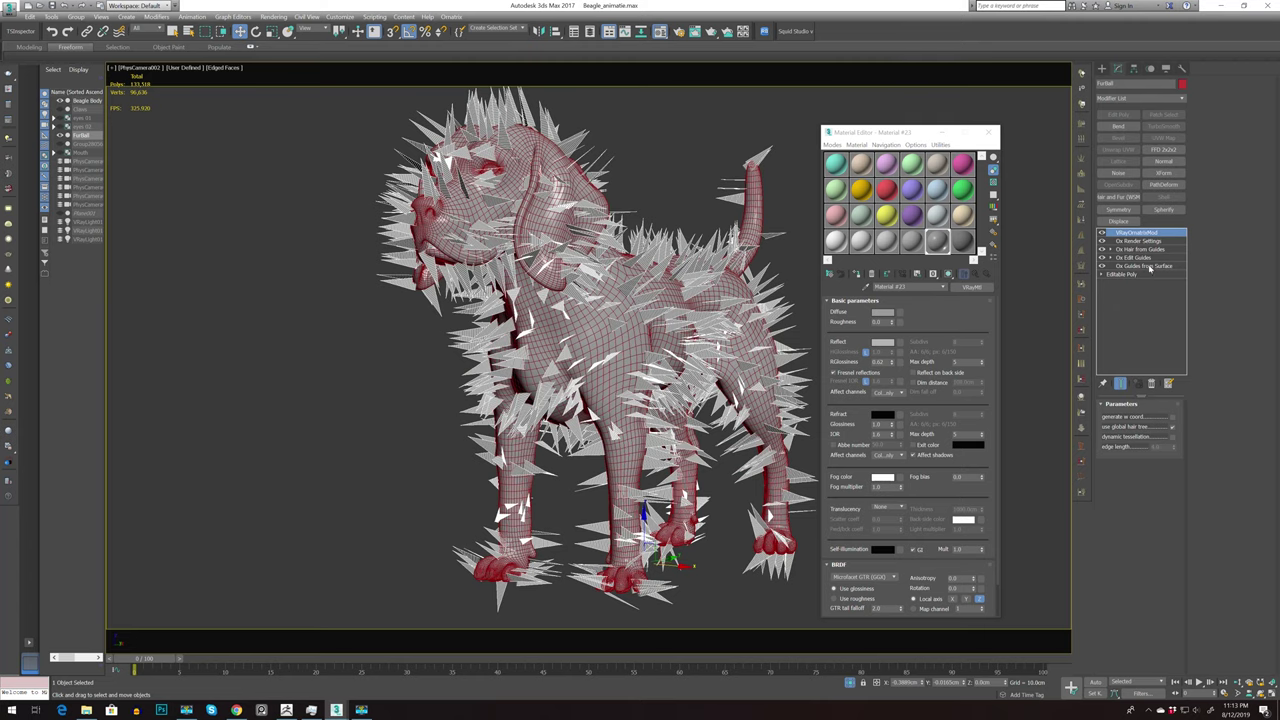
click(1150, 267)
click(86, 710)
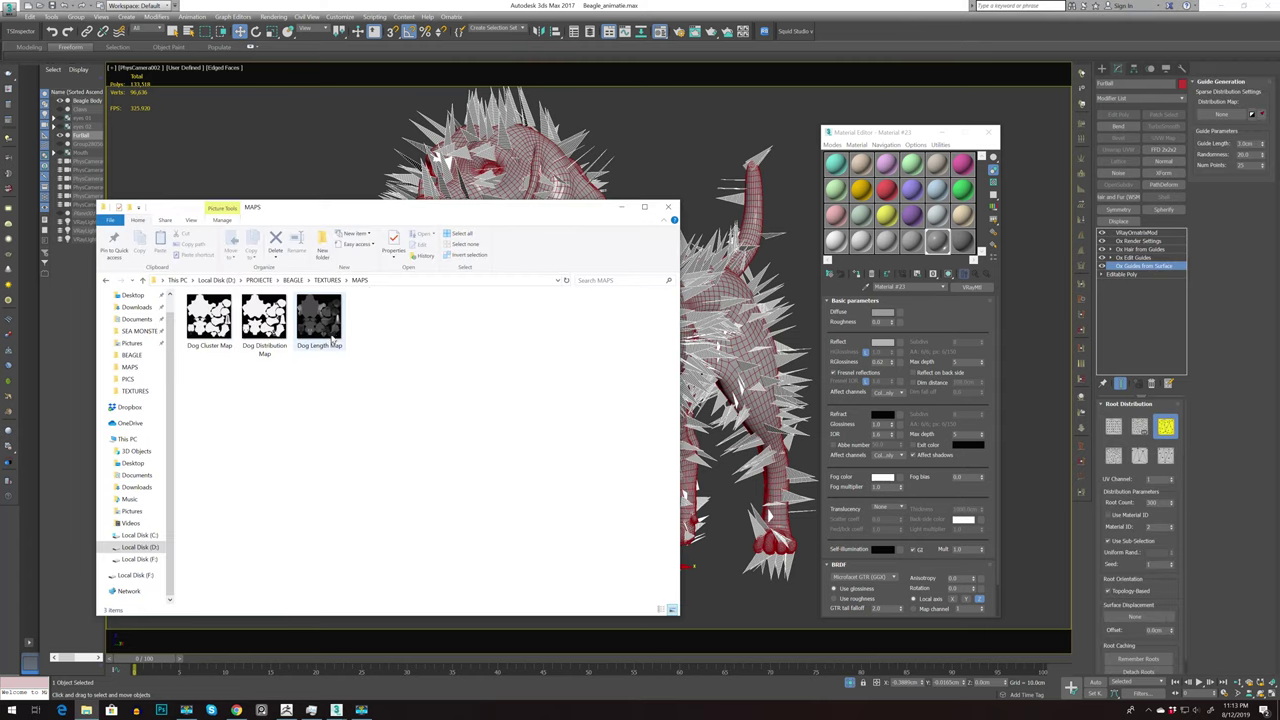
Drag Dog Distribution Map and Dog Cluster Map from the MAPS folder into Material Editor slots
drag(264, 320, 1060, 327)
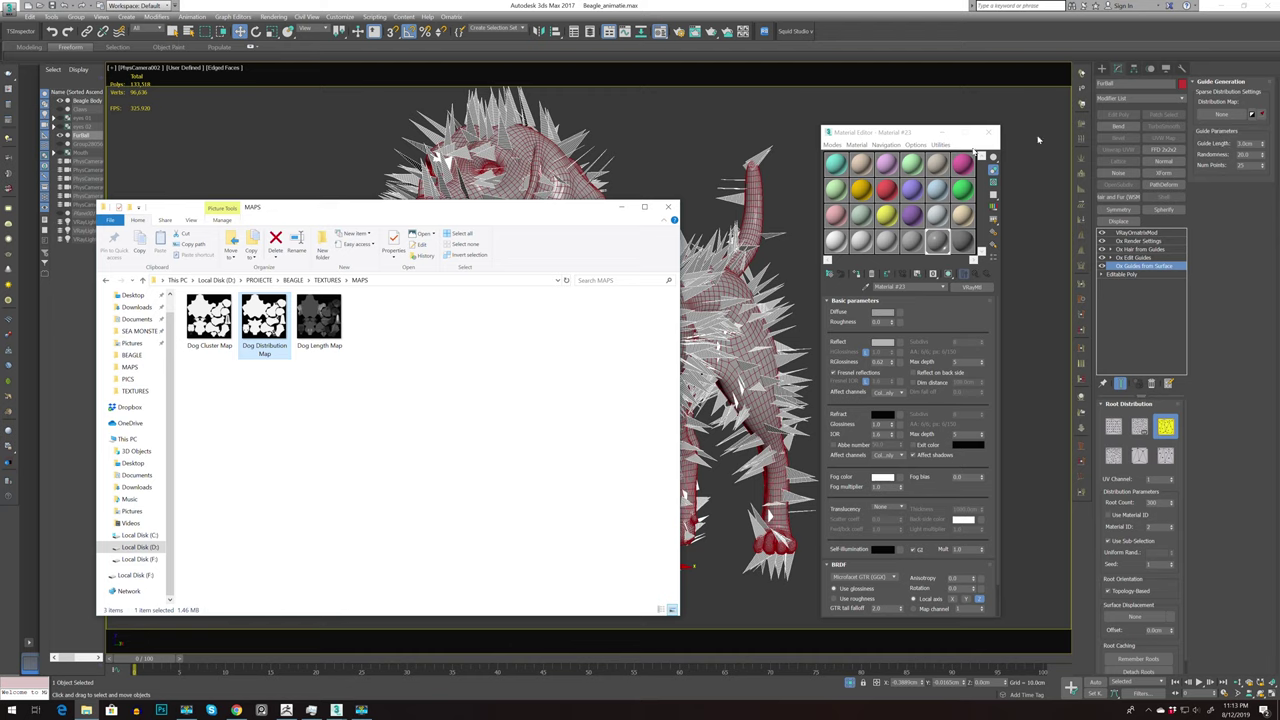
click(963, 217)
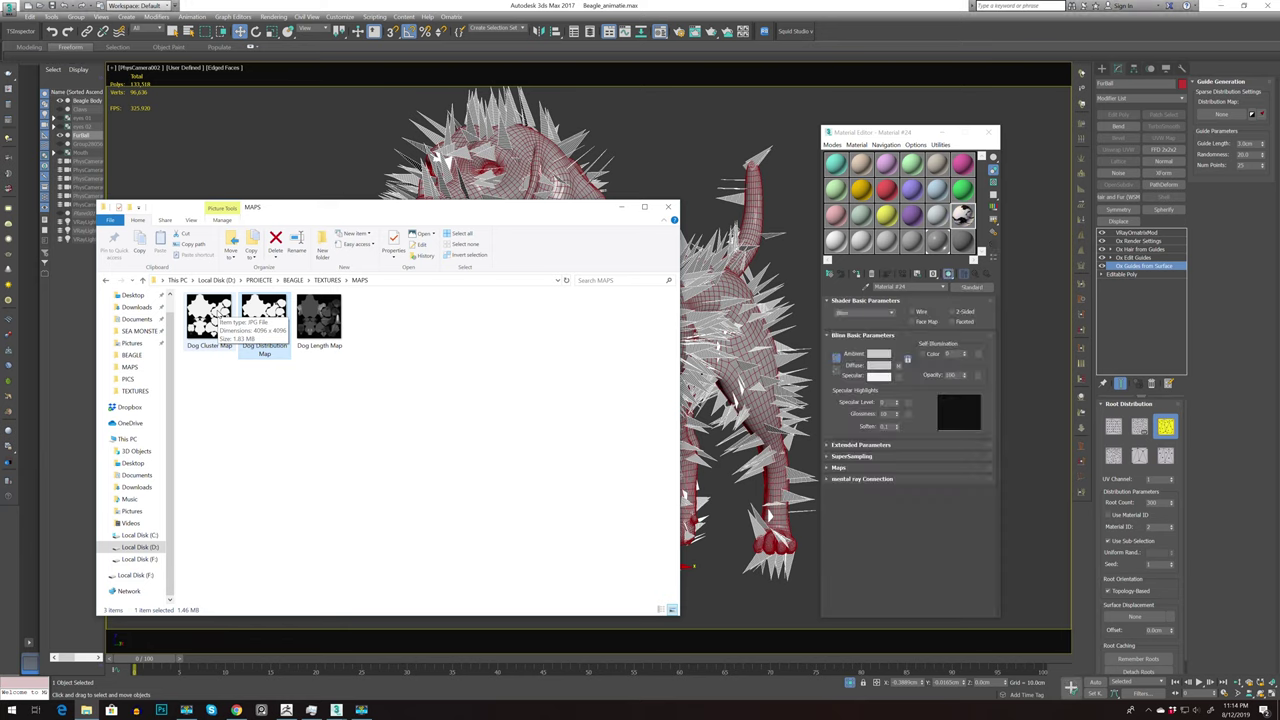
drag(217, 318, 780, 193)
click(935, 219)
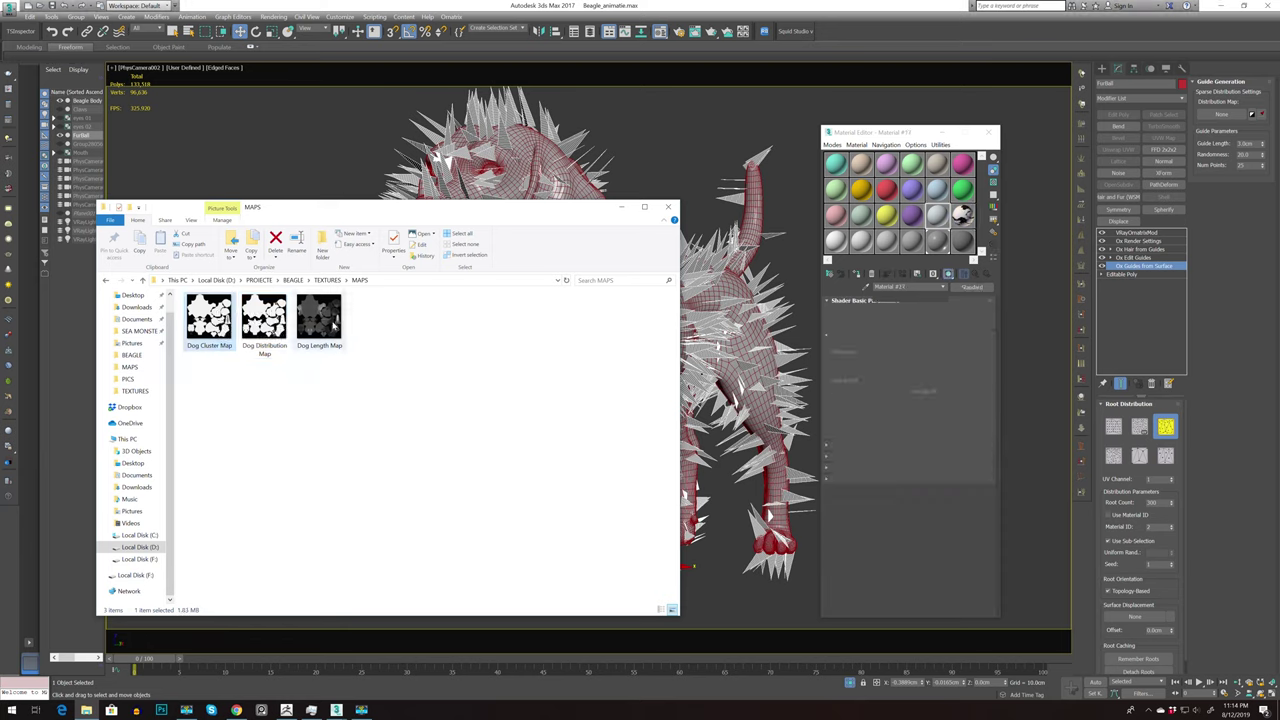
click(911, 215)
Copy a fur map from one sample slot onto another
click(620, 206)
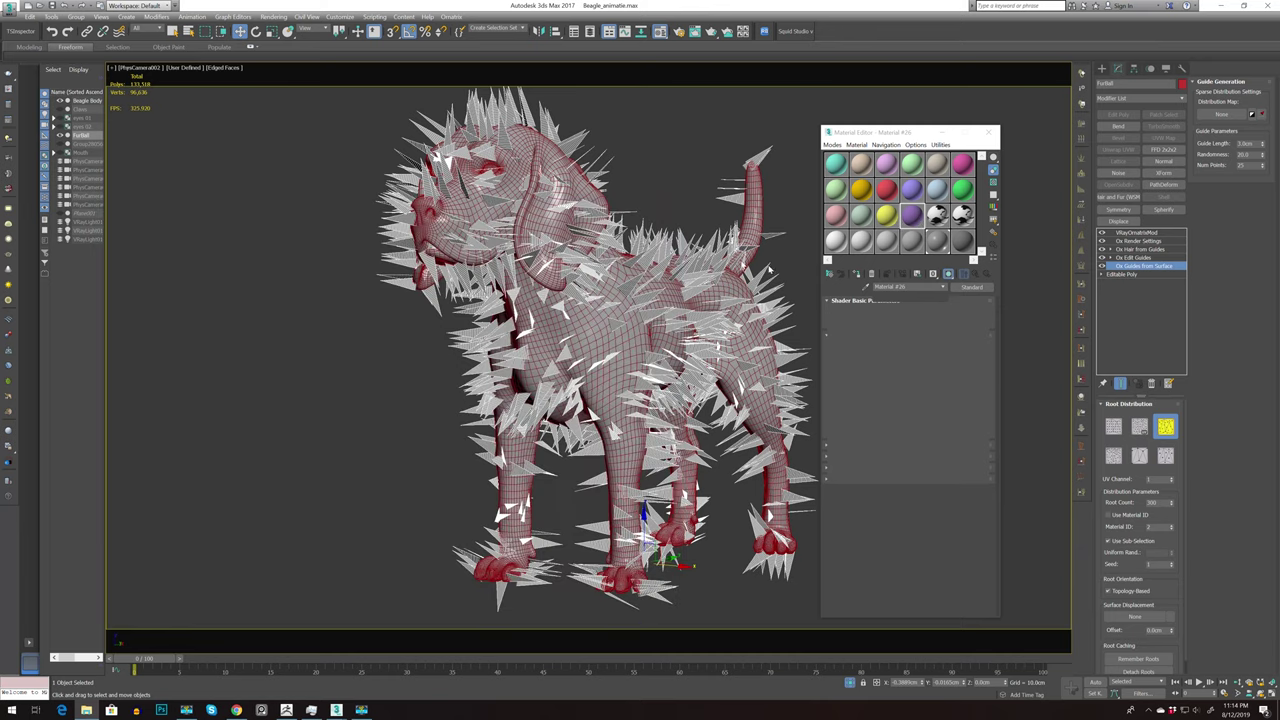
click(911, 190)
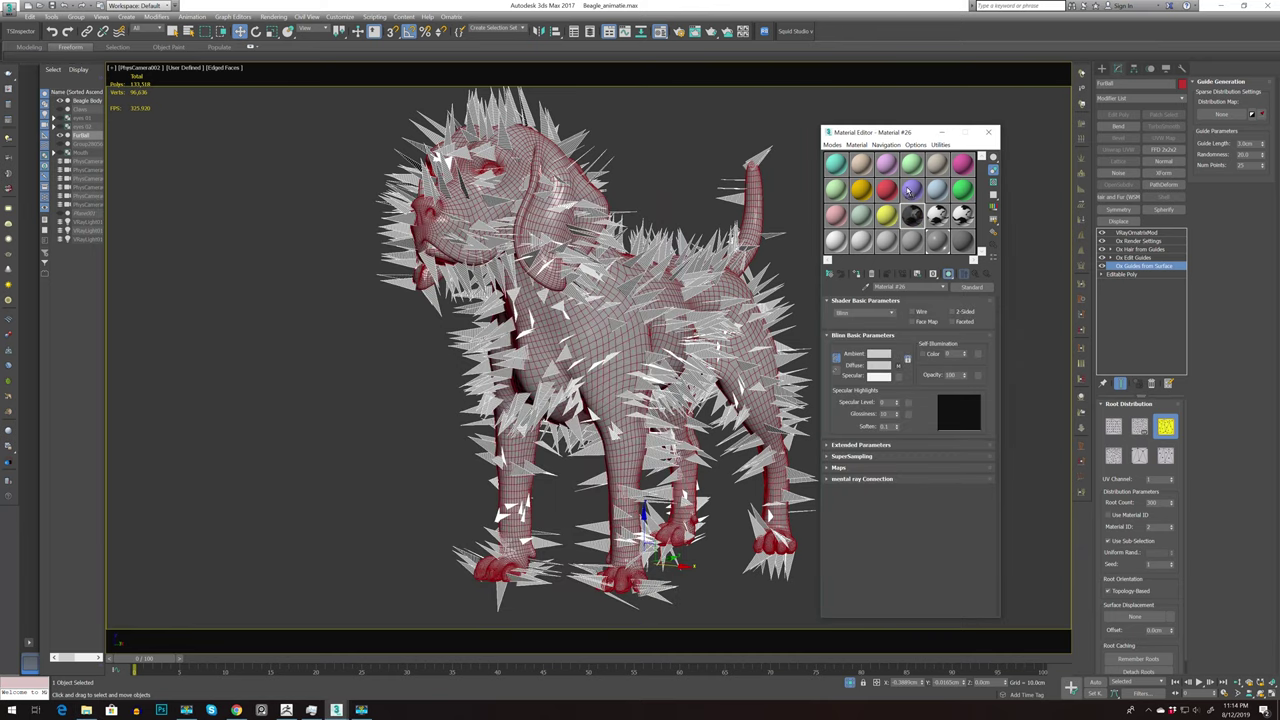
click(937, 216)
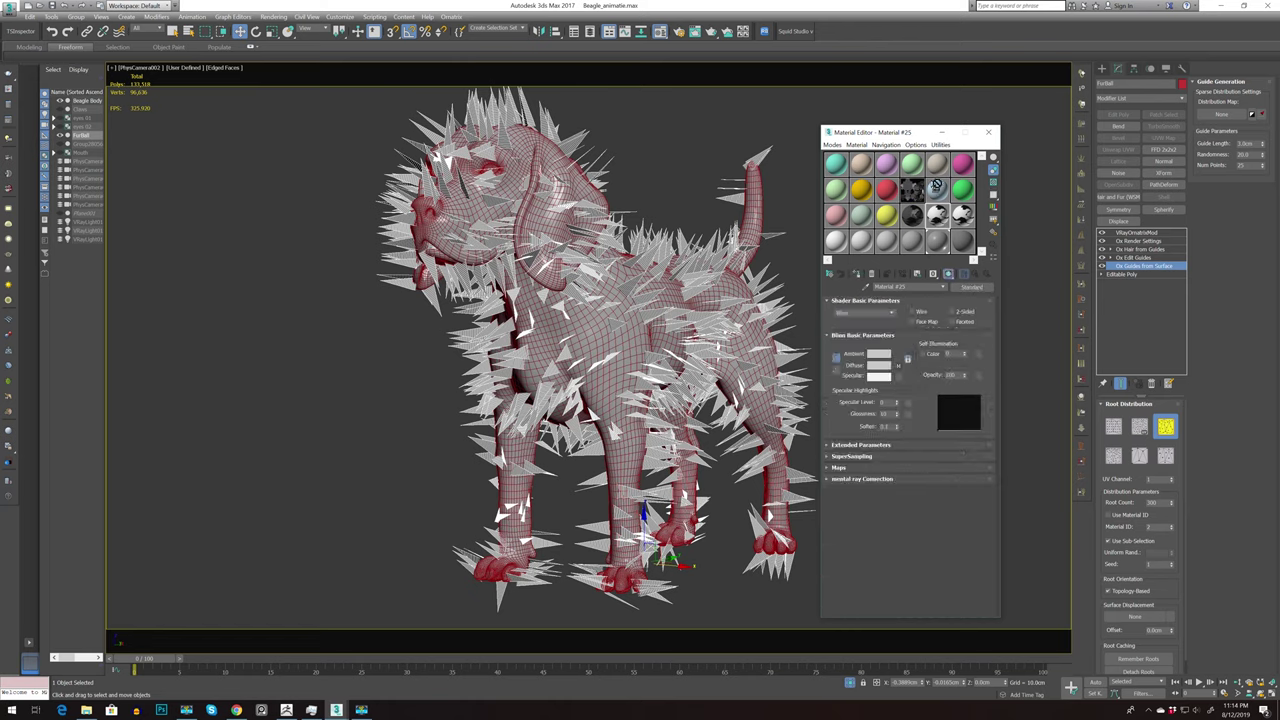
drag(936, 186, 893, 350)
click(892, 406)
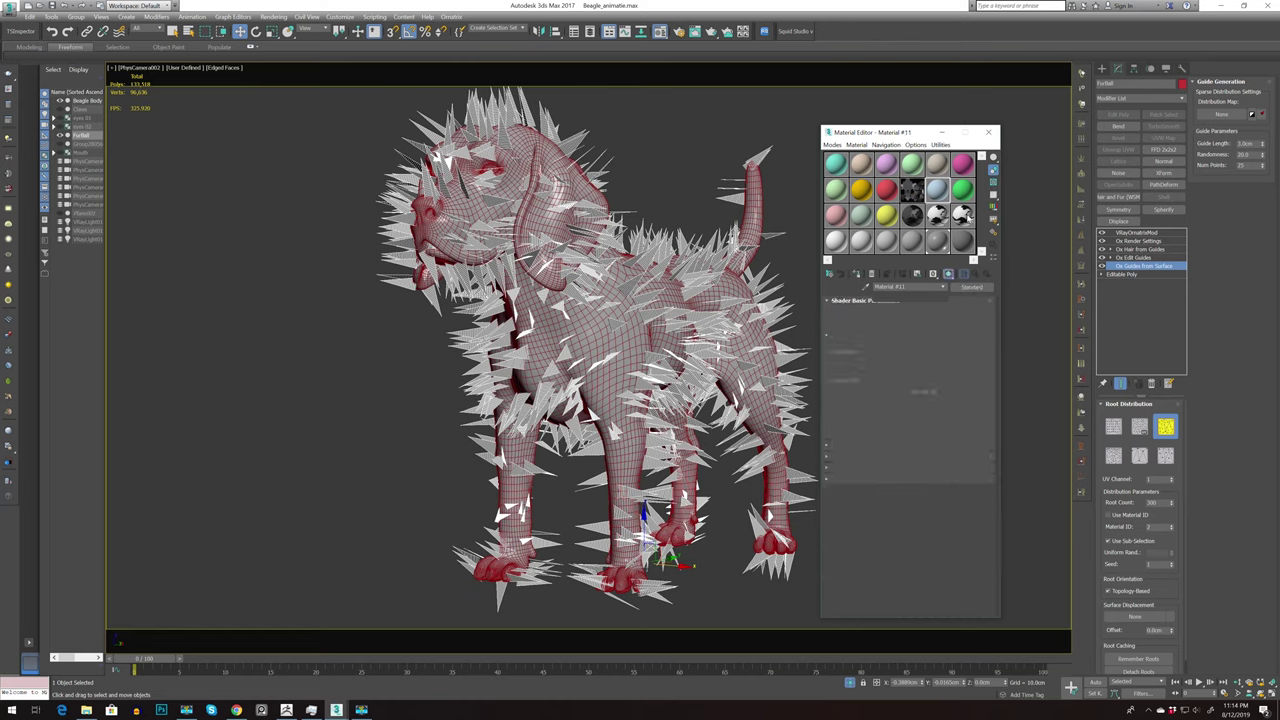
click(967, 197)
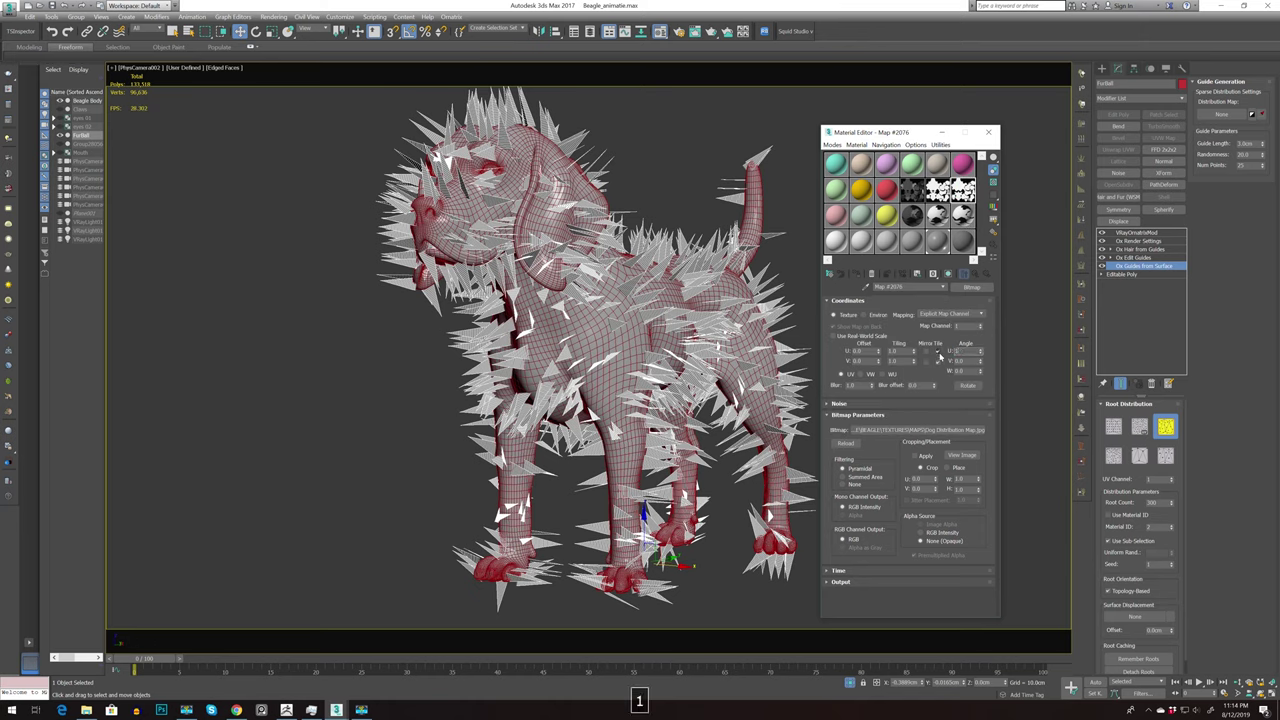
Rotate the distribution, cluster and length maps by 180 degrees
key(Return)
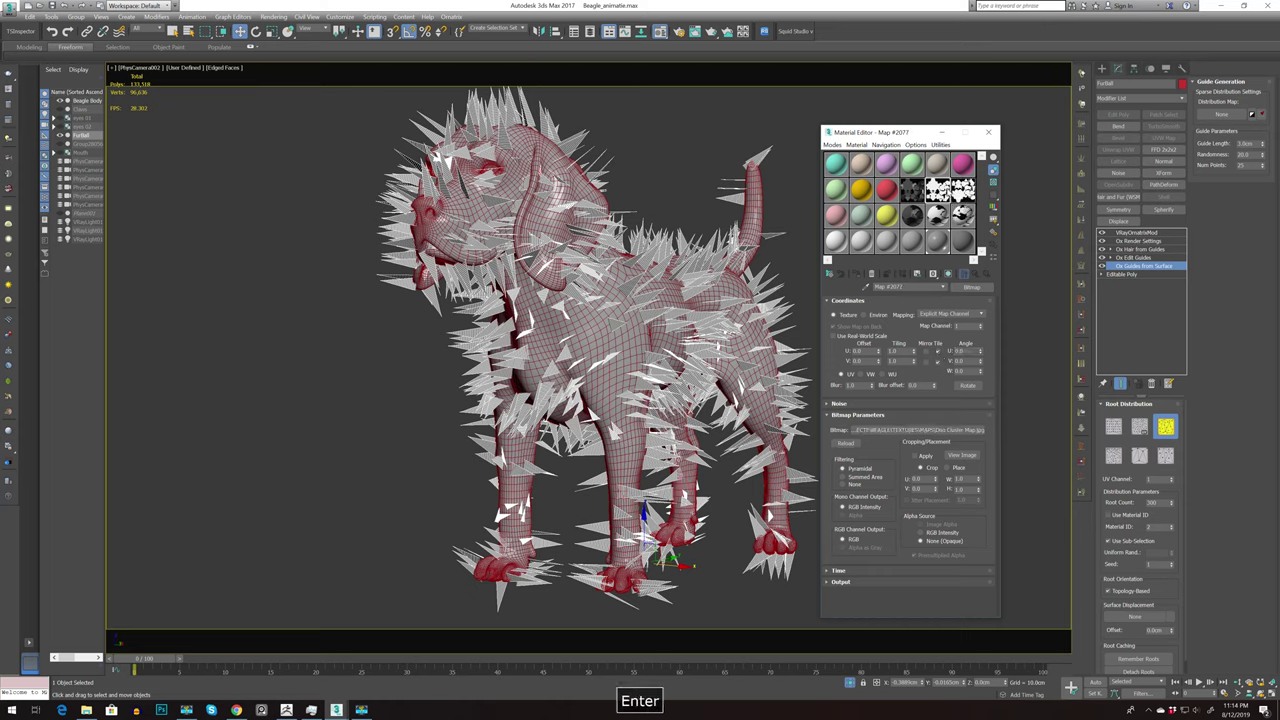
key(ctrl+c)
key(ctrl+v)
key(ctrl+v)
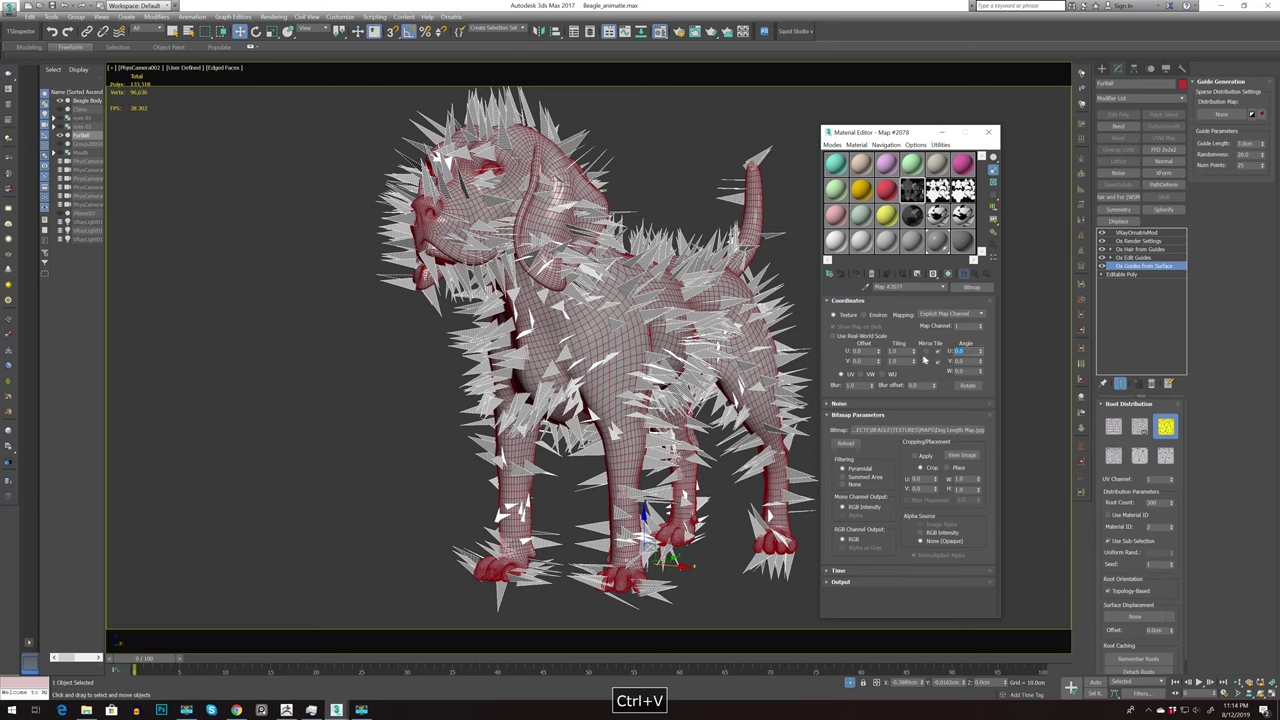
key(Return)
Instance the Dog Distribution Map into both the guide and hair Distribution Map slots
drag(1210, 143, 1212, 144)
click(618, 385)
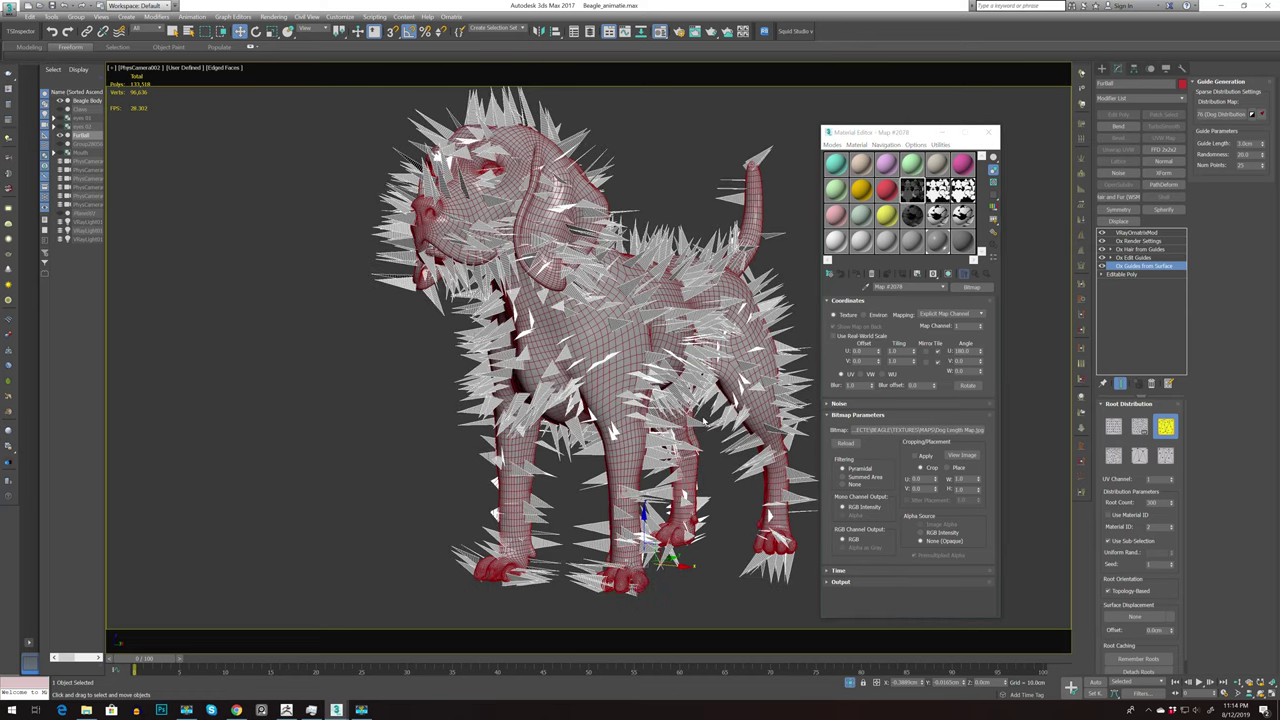
click(1140, 249)
drag(962, 190, 1220, 202)
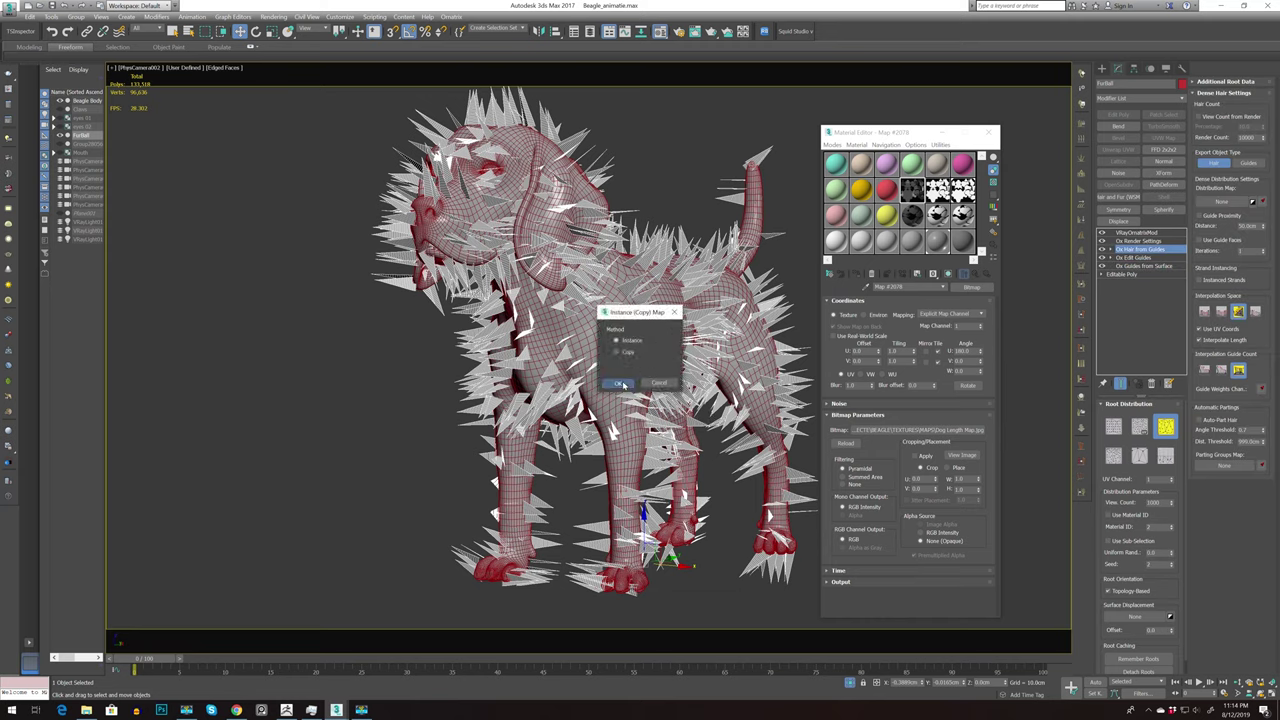
click(619, 384)
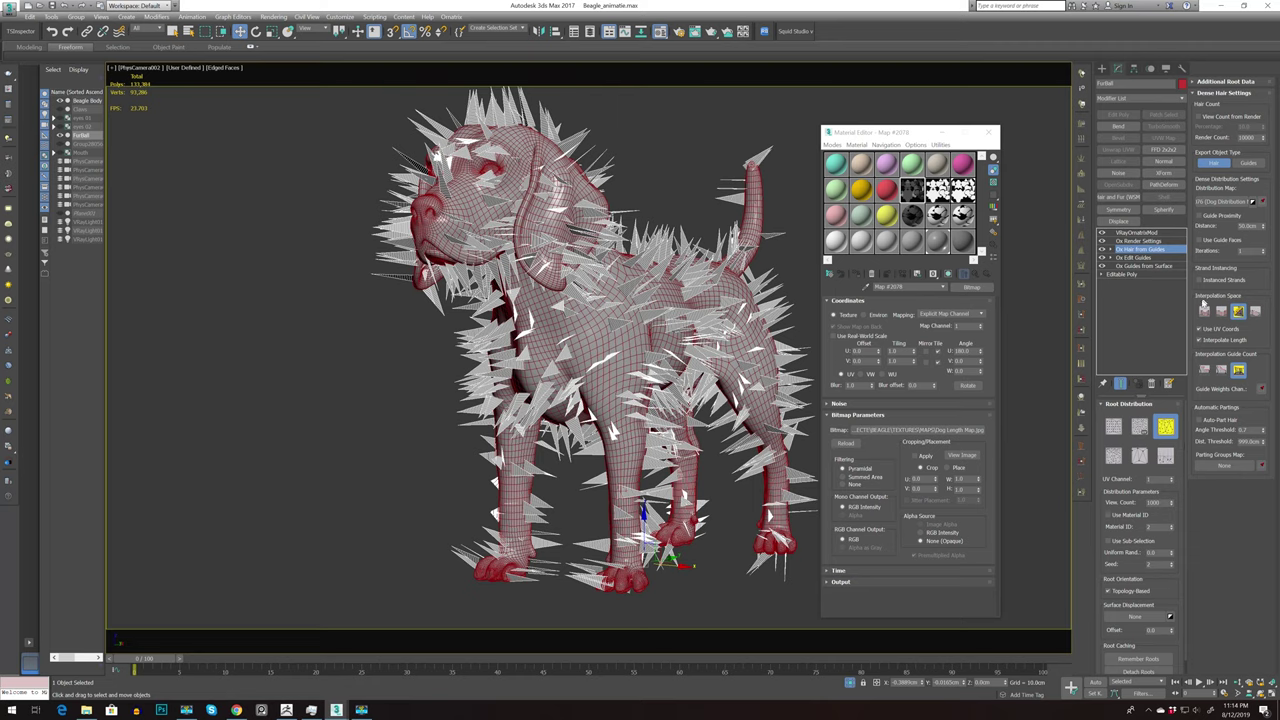
click(1206, 370)
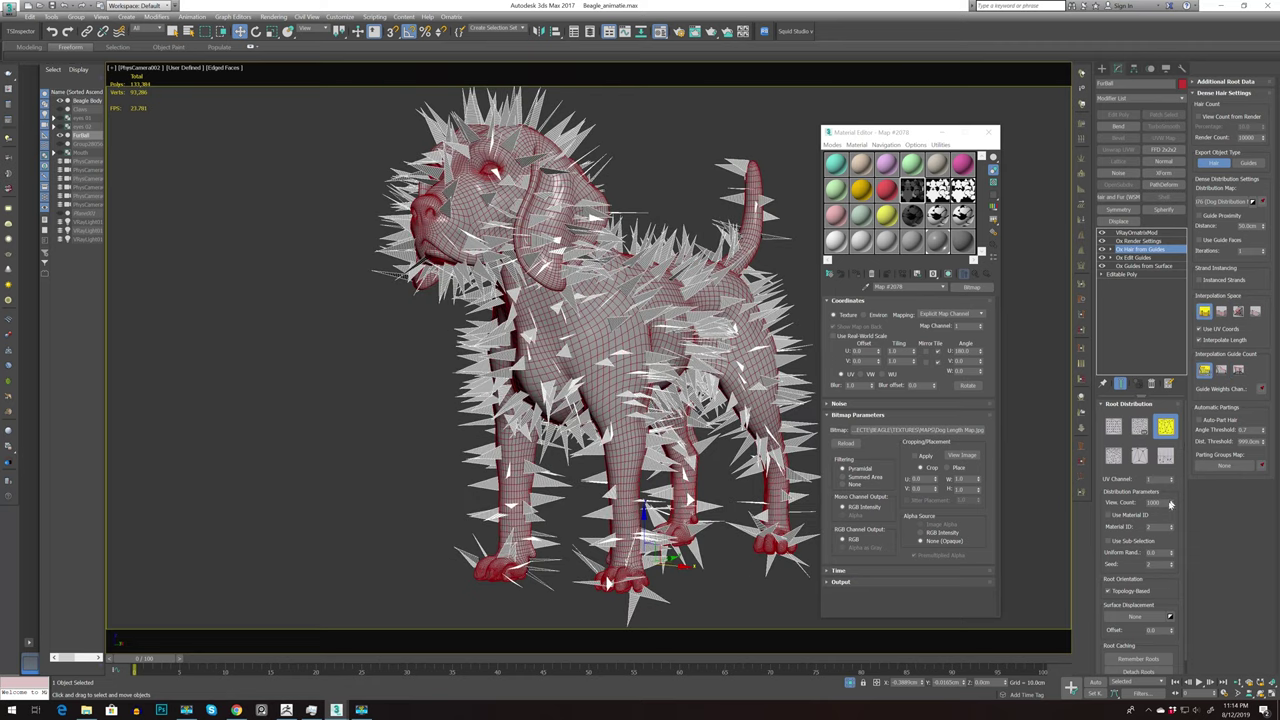
click(1145, 241)
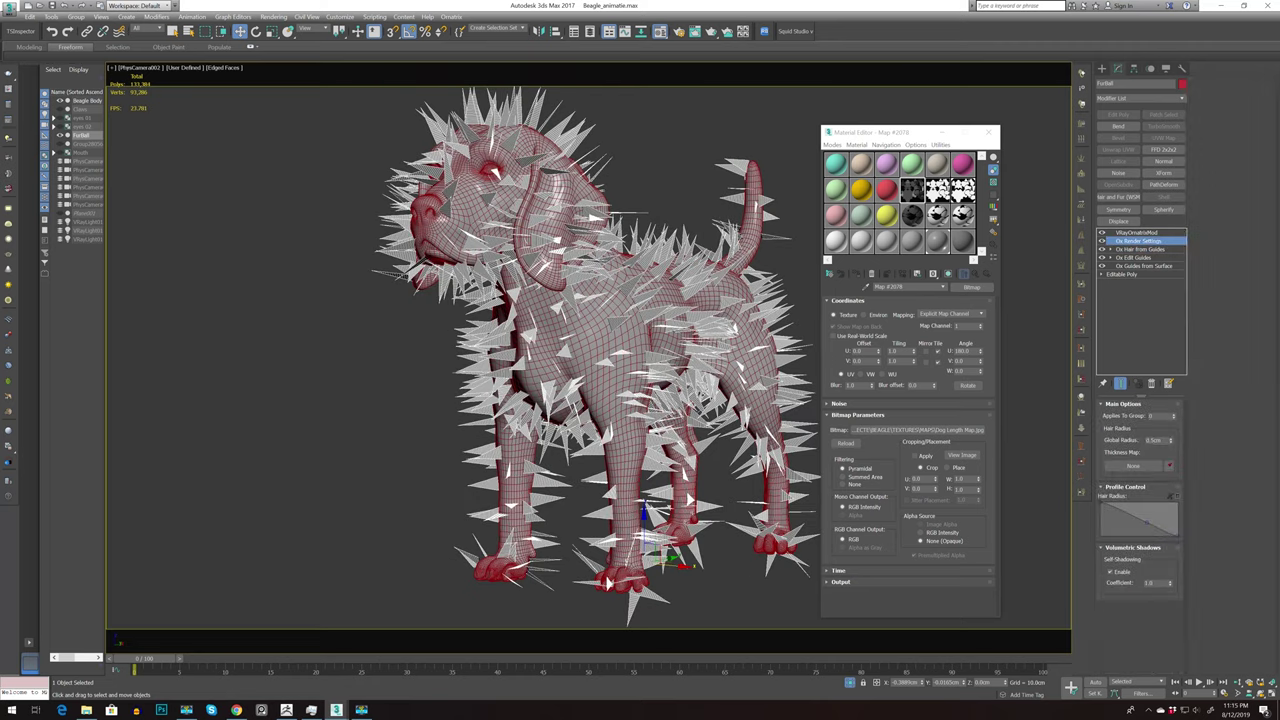
Close the extra Material Editor and lower the Hair Radius curve's left point for thinner strands
key(m)
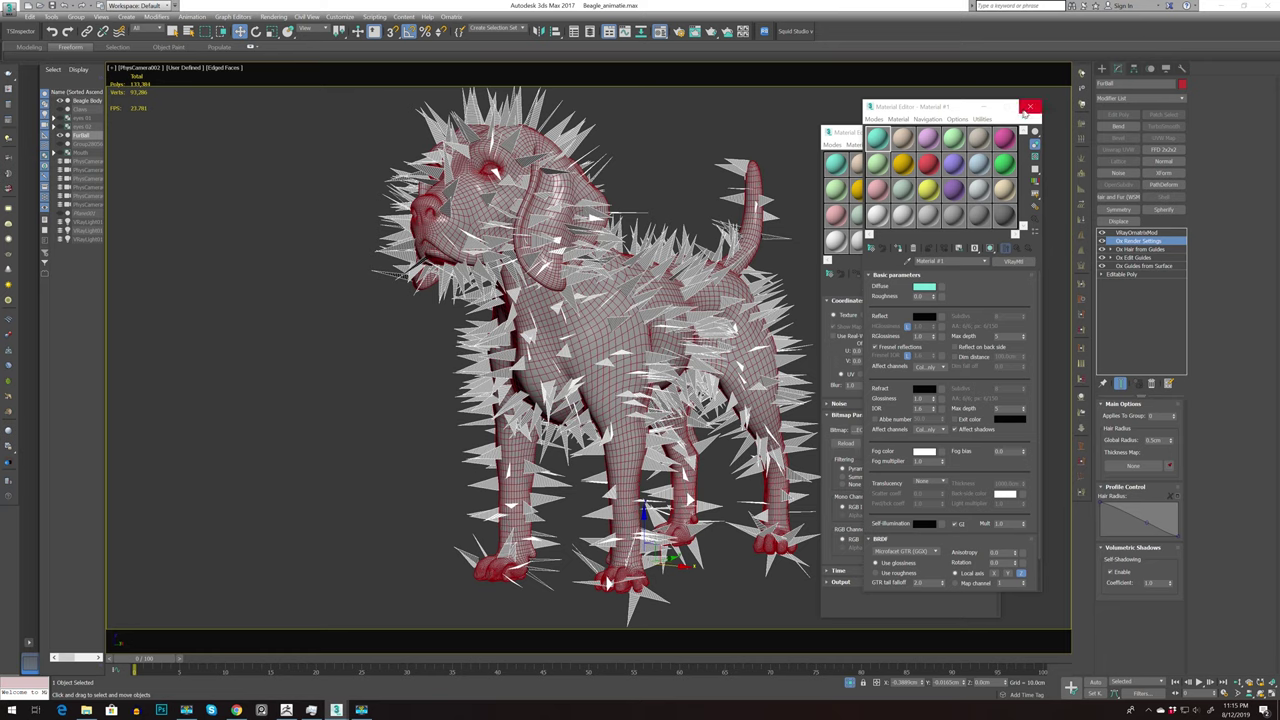
click(1026, 108)
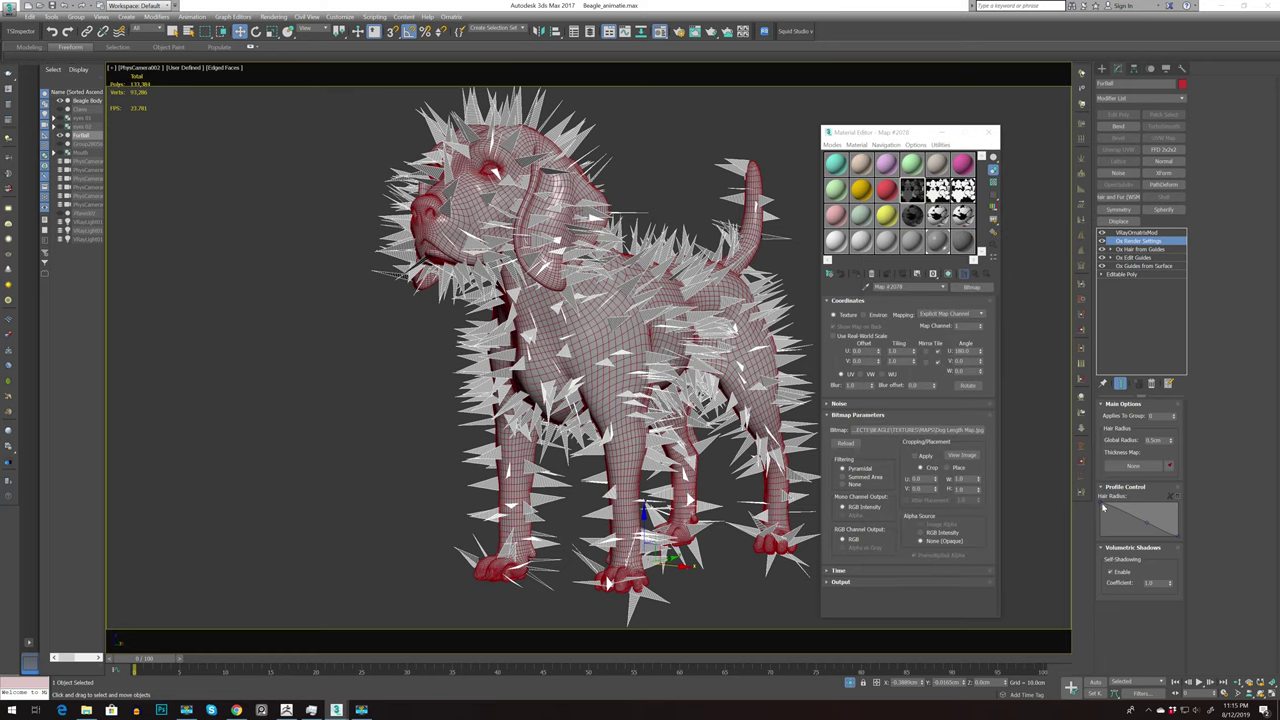
drag(1100, 520, 1143, 531)
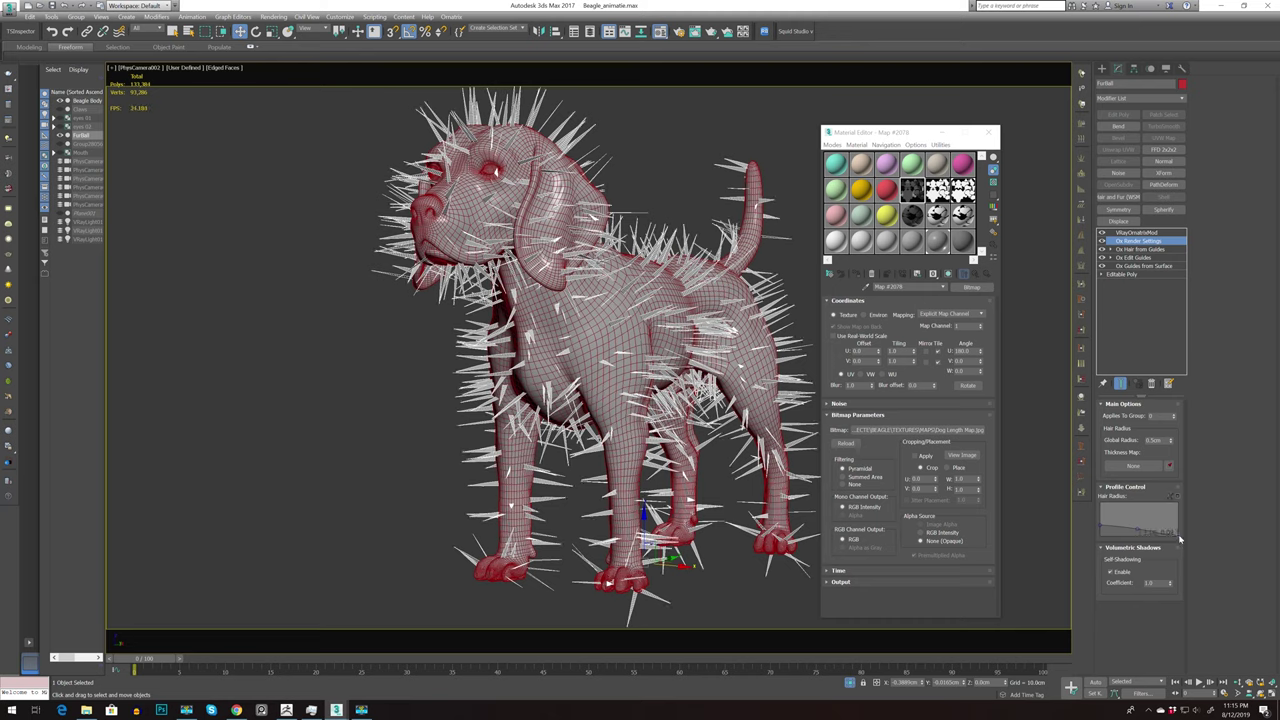
Add Ox Surface Comb and Ox Strand Length modifiers with a randomized length value
click(1149, 249)
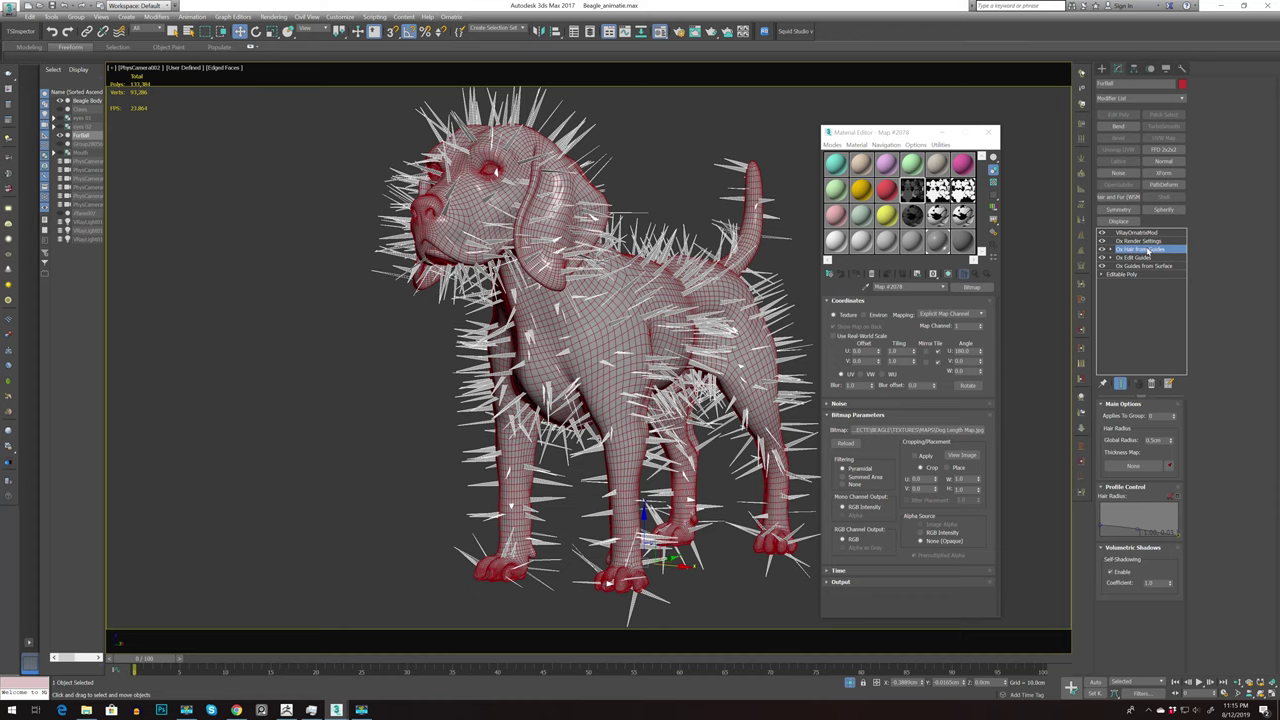
click(1140, 98)
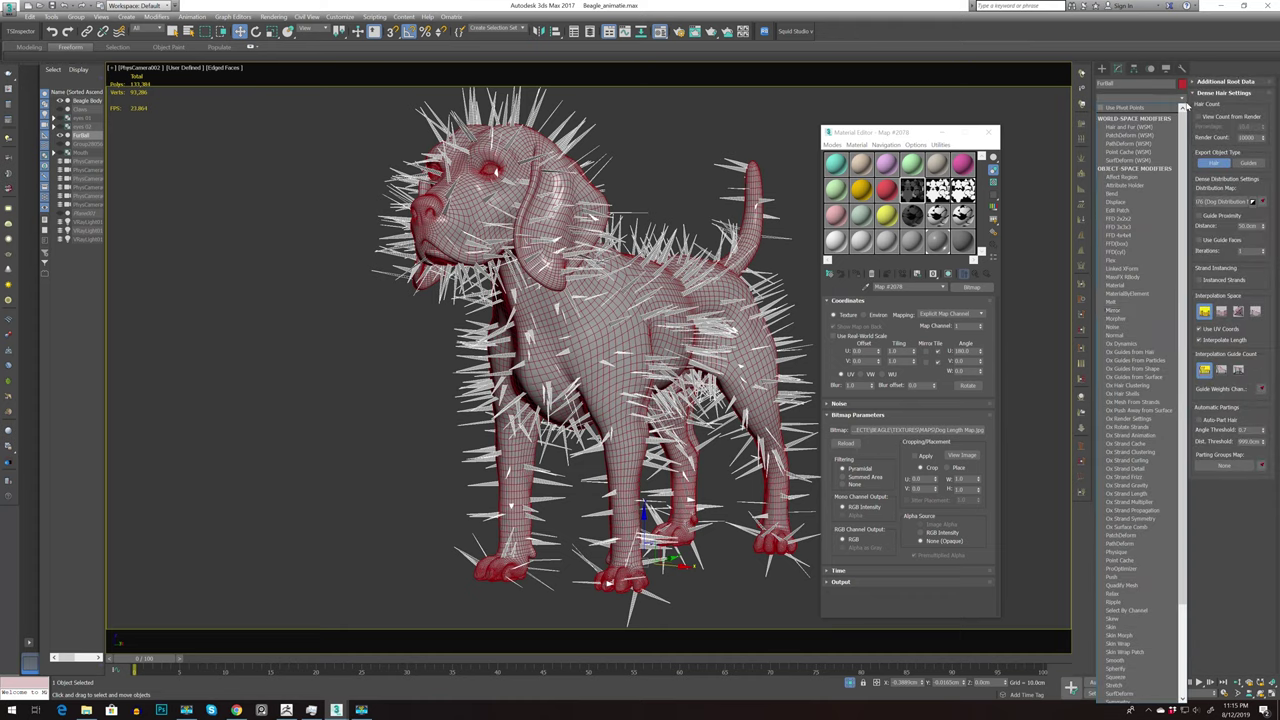
click(1130, 419)
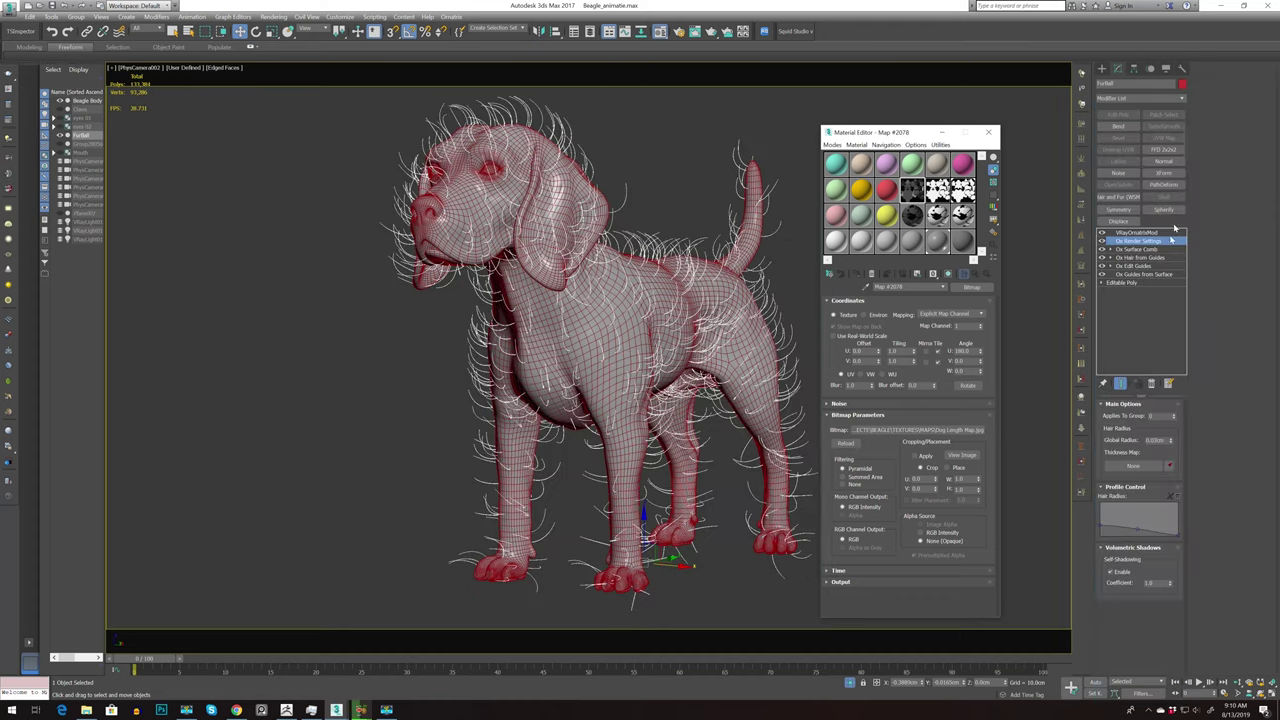
click(1184, 100)
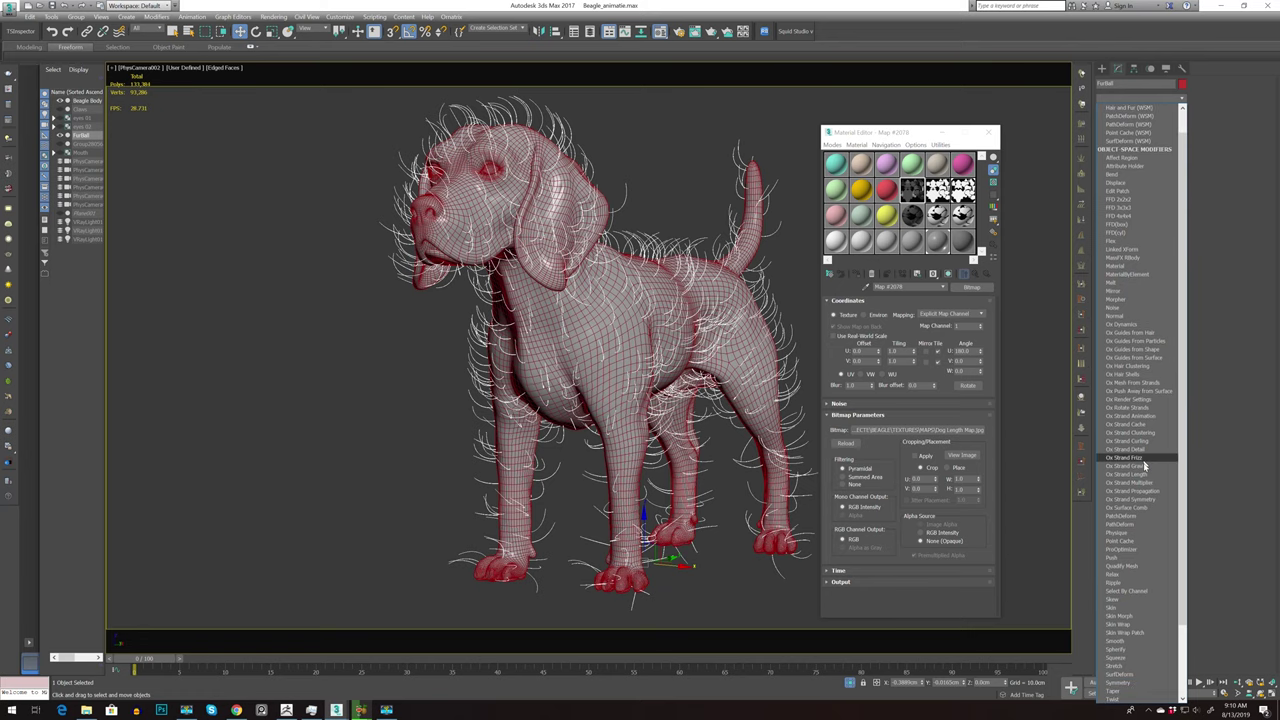
click(1145, 476)
key(BackSpace)
key(Return)
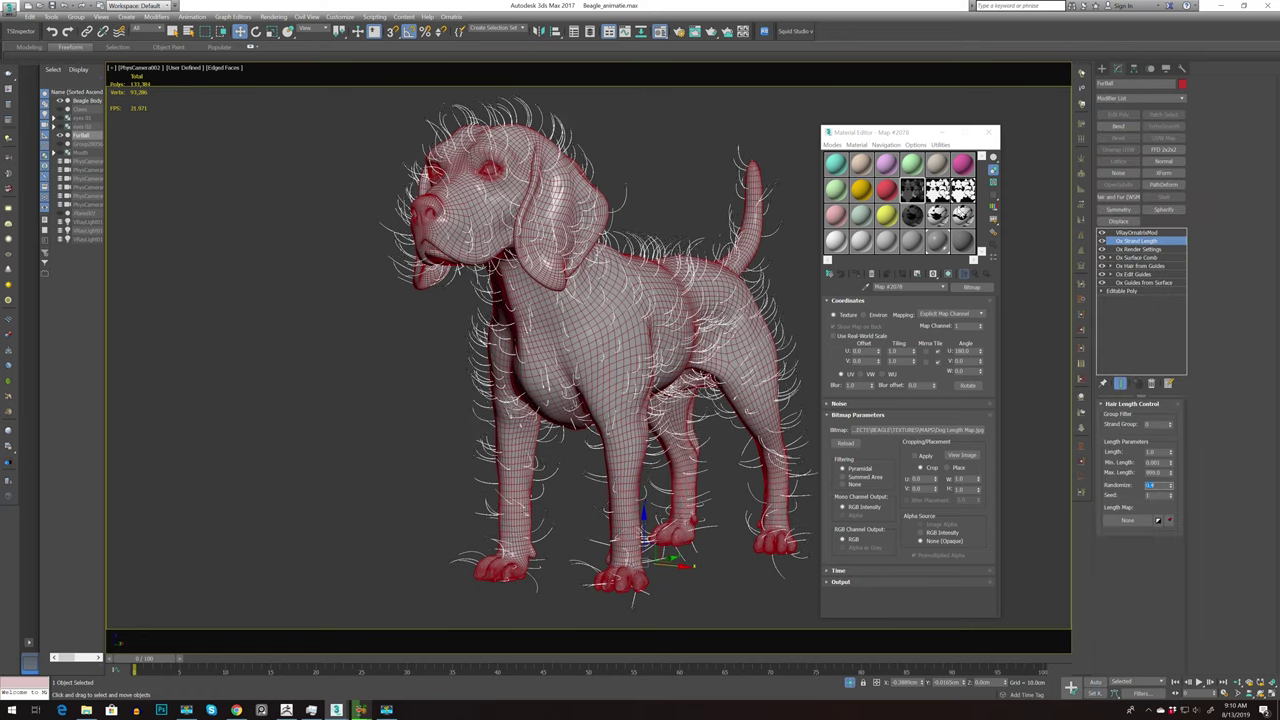
Instance the Dog Length map into the Strand Length's Length Map slot
drag(1137, 519, 1130, 520)
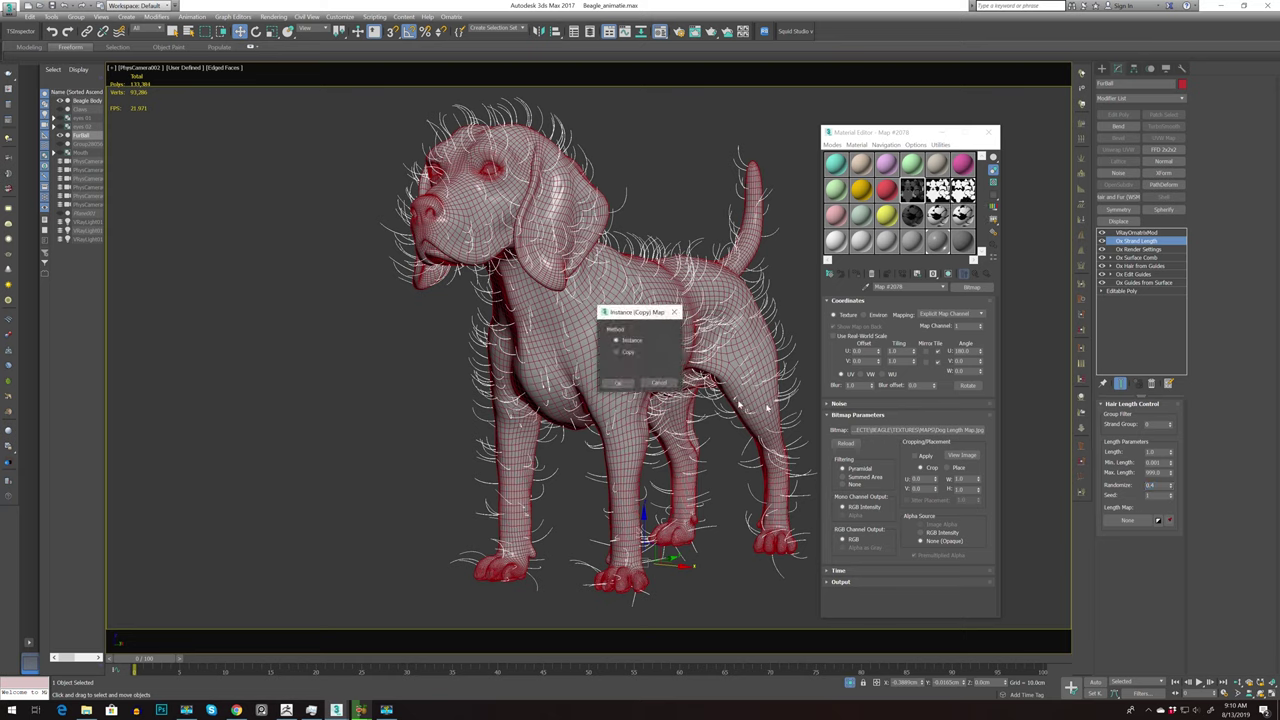
click(618, 386)
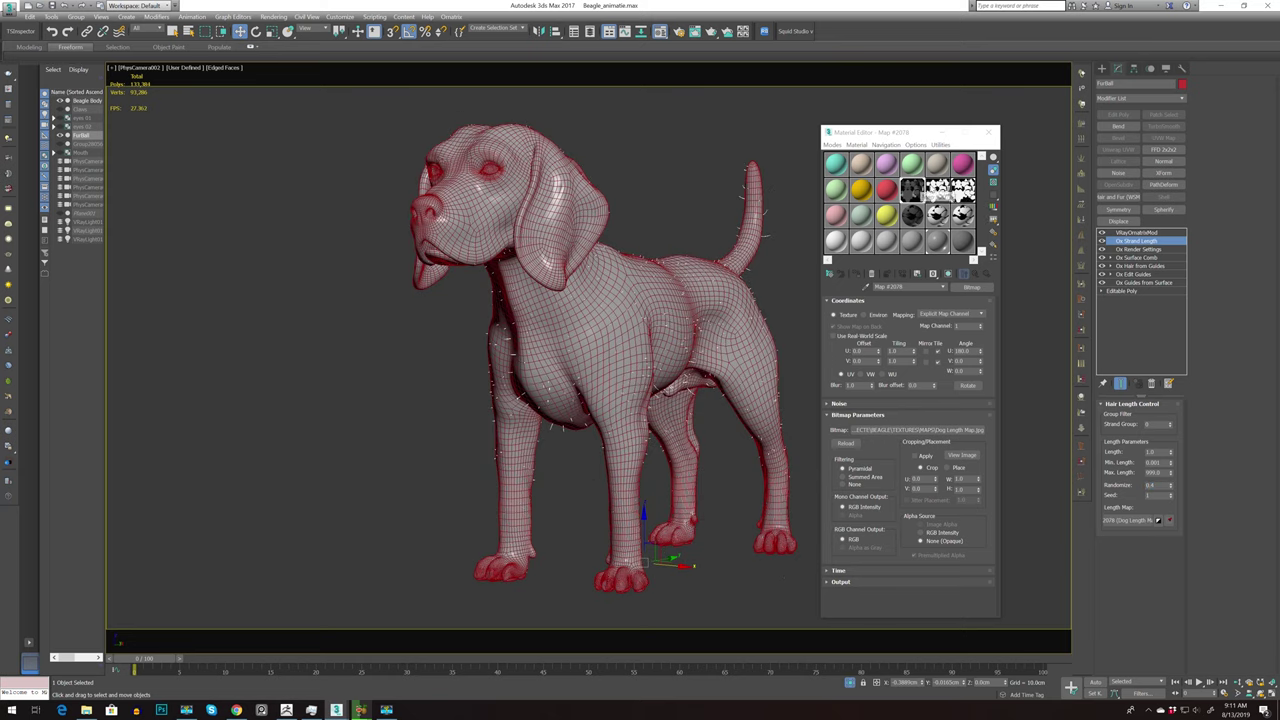
click(988, 132)
click(940, 374)
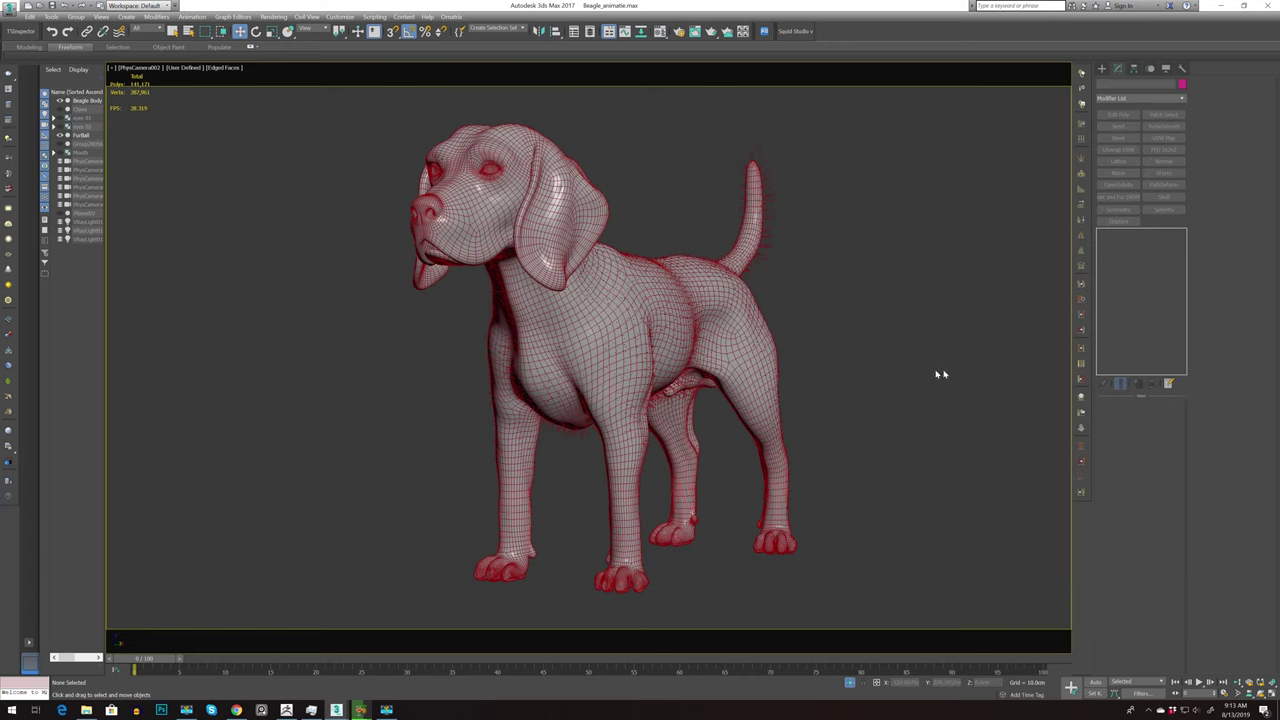
Reload the Dog Length Map image on the fur's bitmap and set the viewport hair count to 1000
click(771, 217)
key(m)
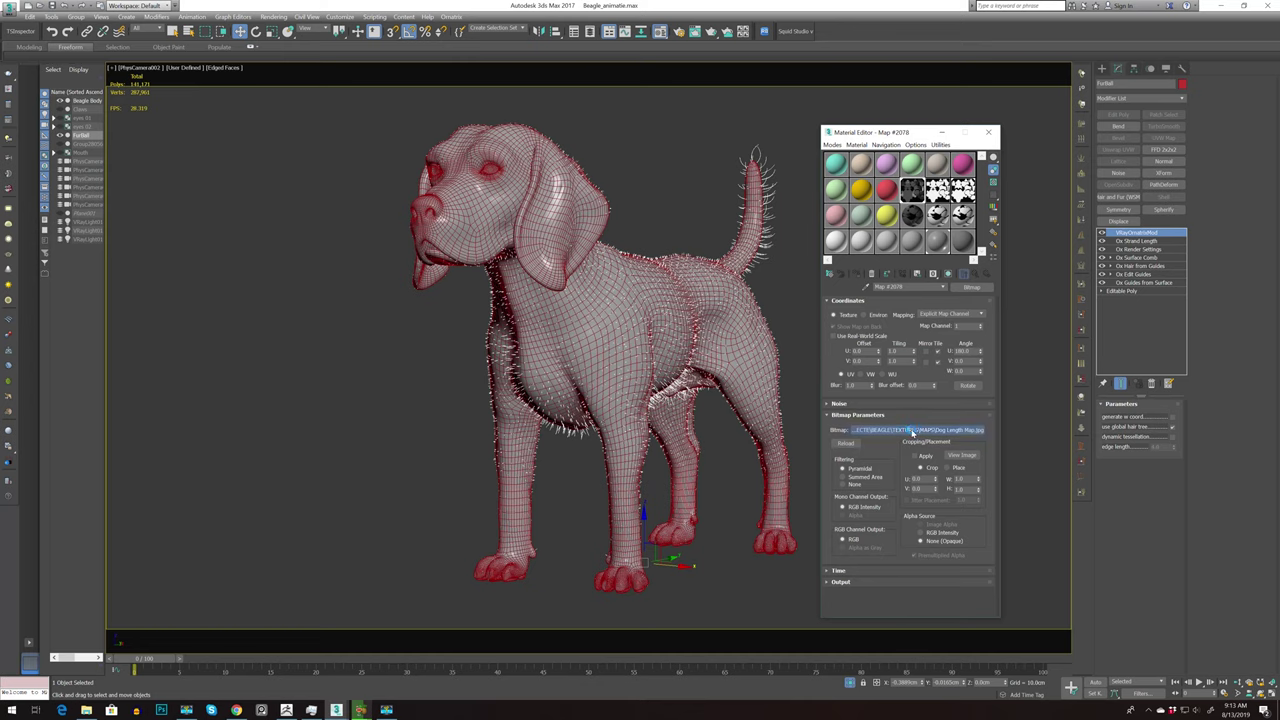
click(911, 431)
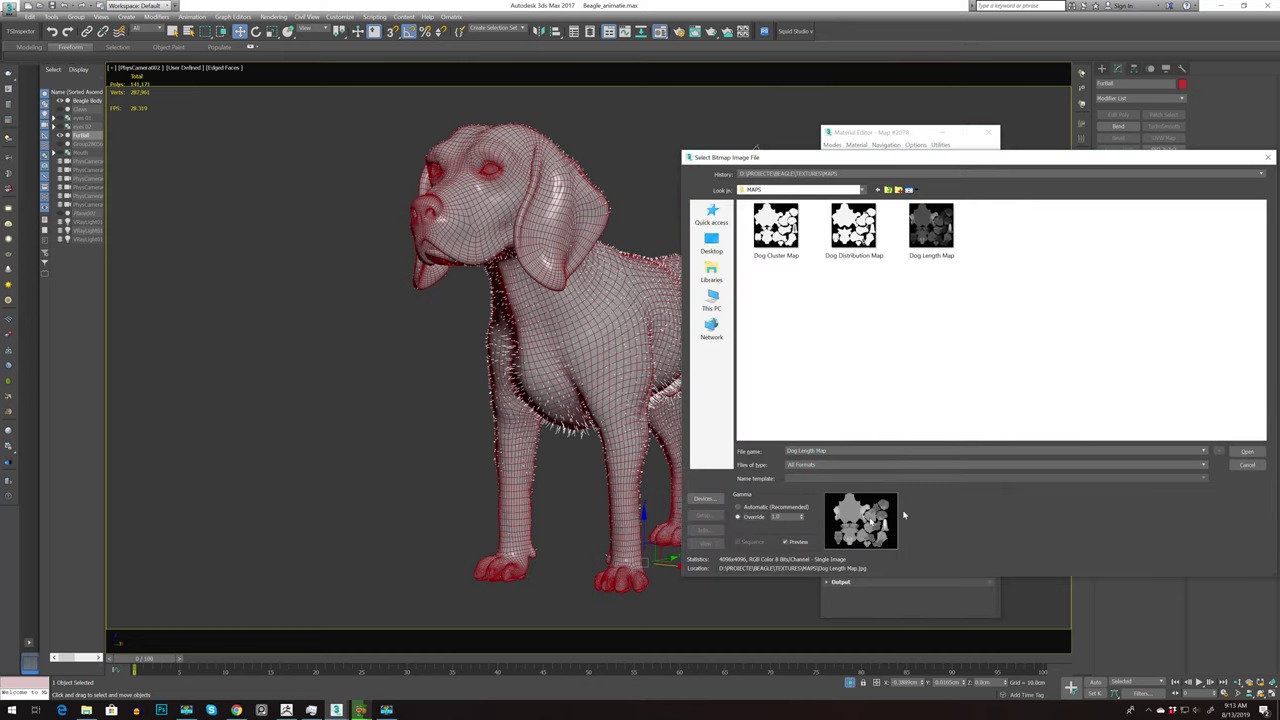
click(1247, 451)
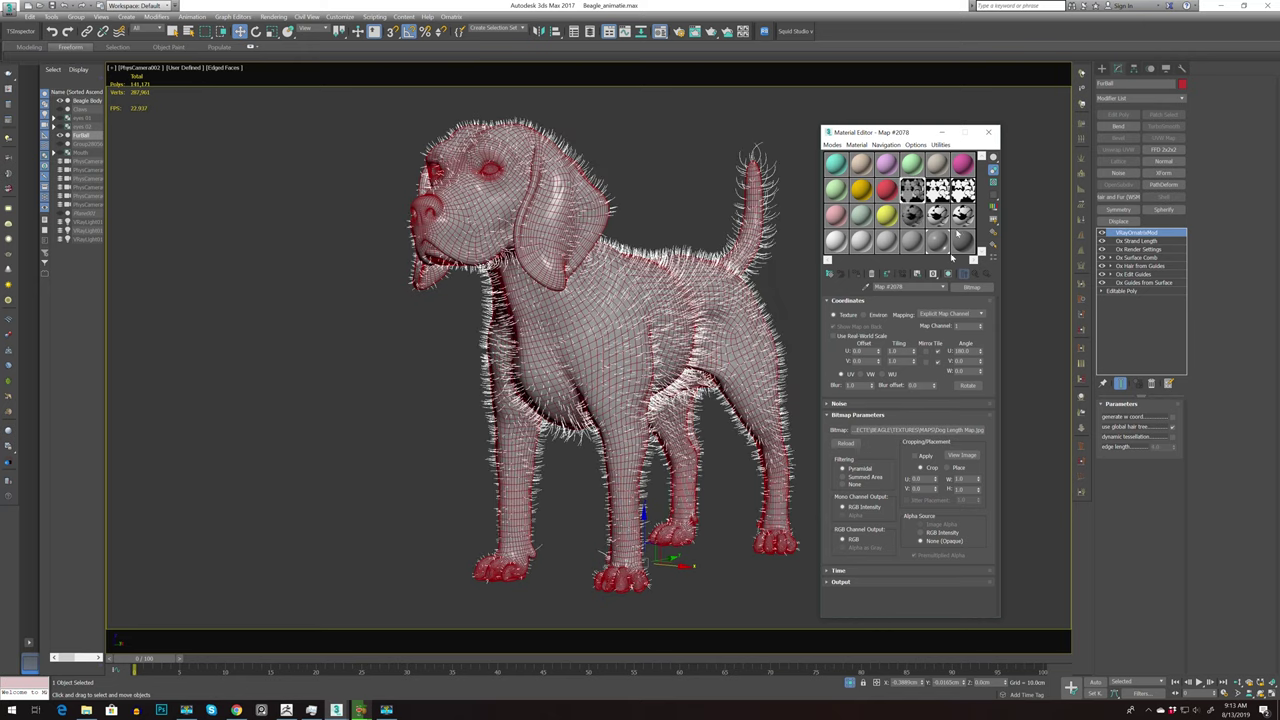
click(988, 132)
click(1140, 266)
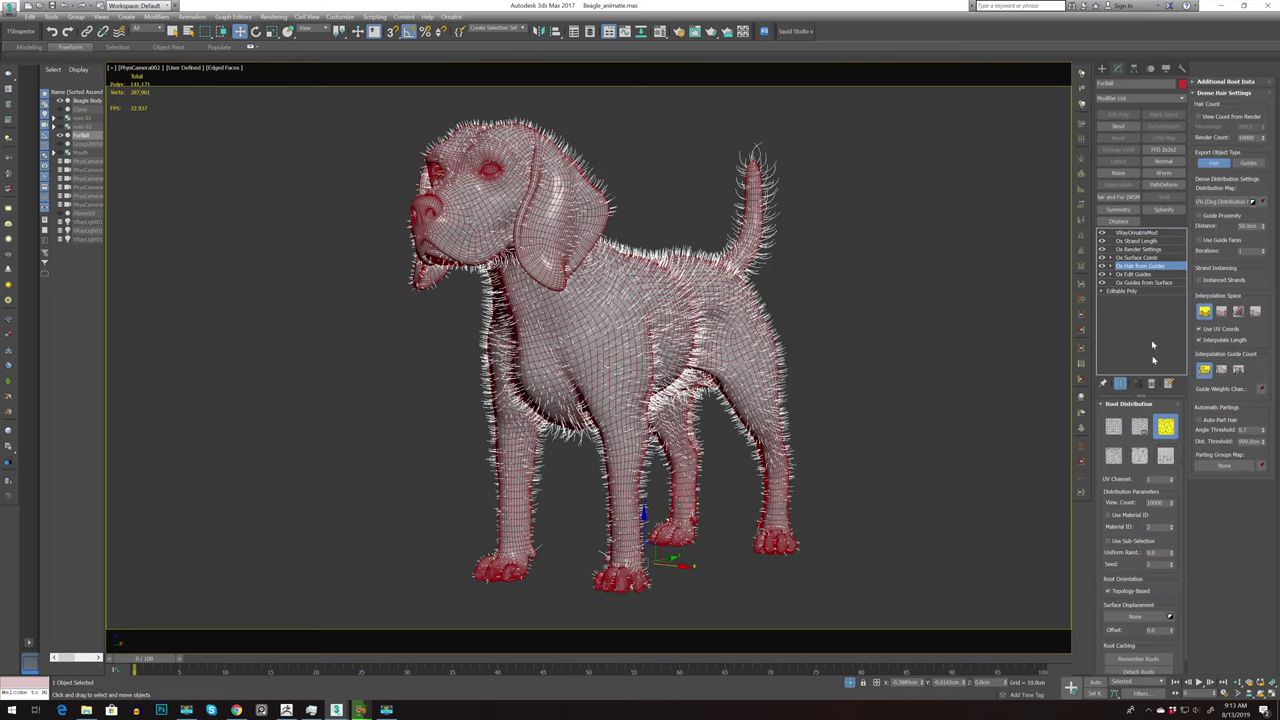
key(Return)
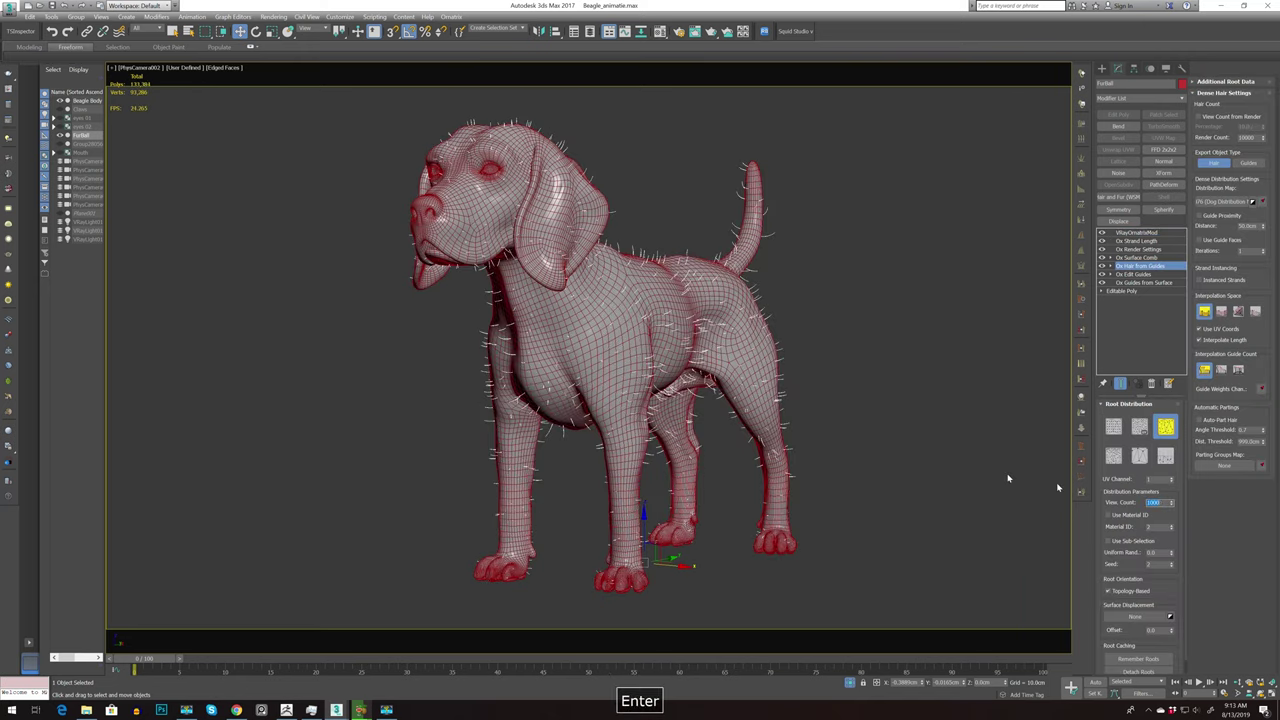
Raise the Surface Comb's Bend Along Strand curve point so the hairs lie along the body
key(f)
key(z)
alt+middle_drag(959, 405, 1040, 320)
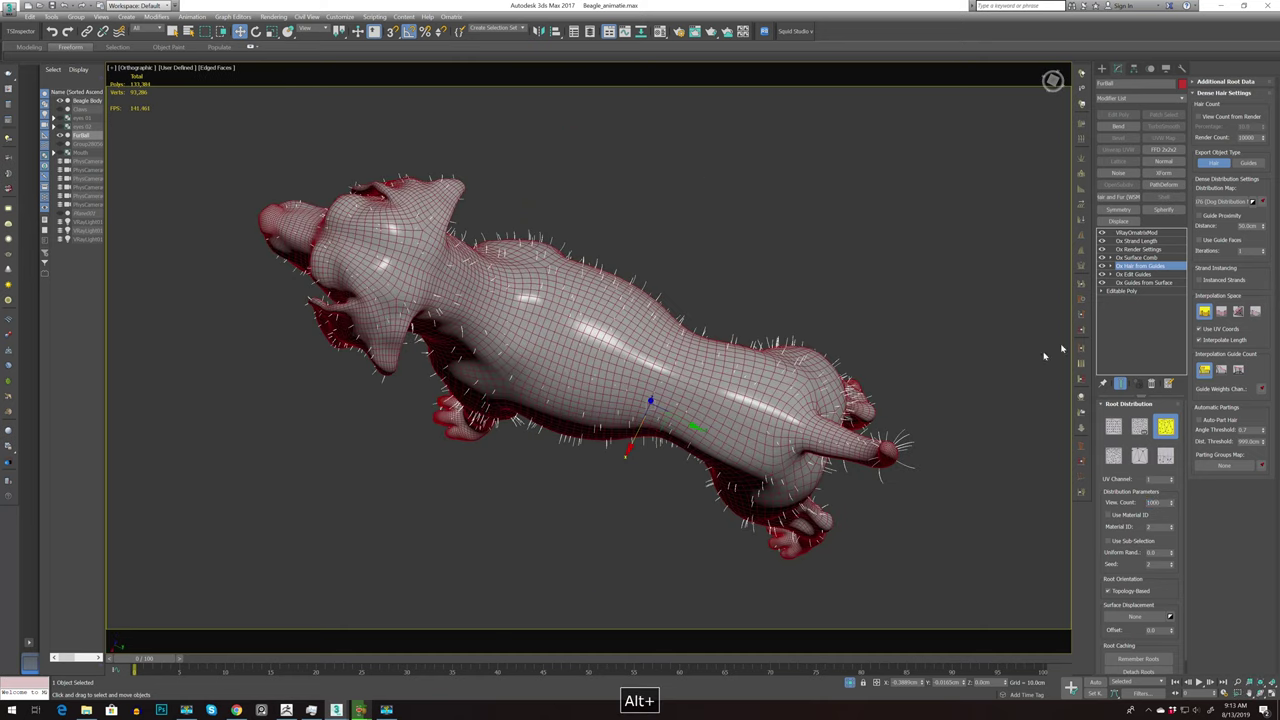
click(1110, 258)
click(1135, 258)
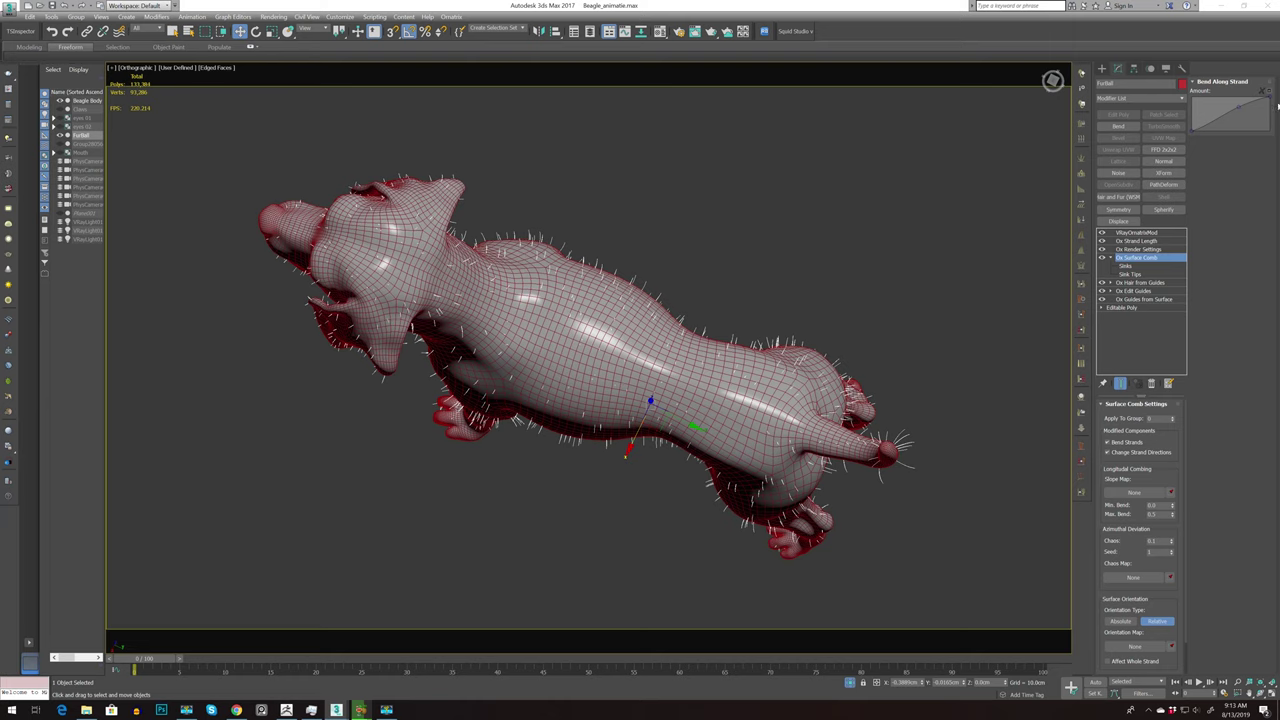
alt+middle_drag(863, 349, 894, 297)
scroll(895, 292, up, 4)
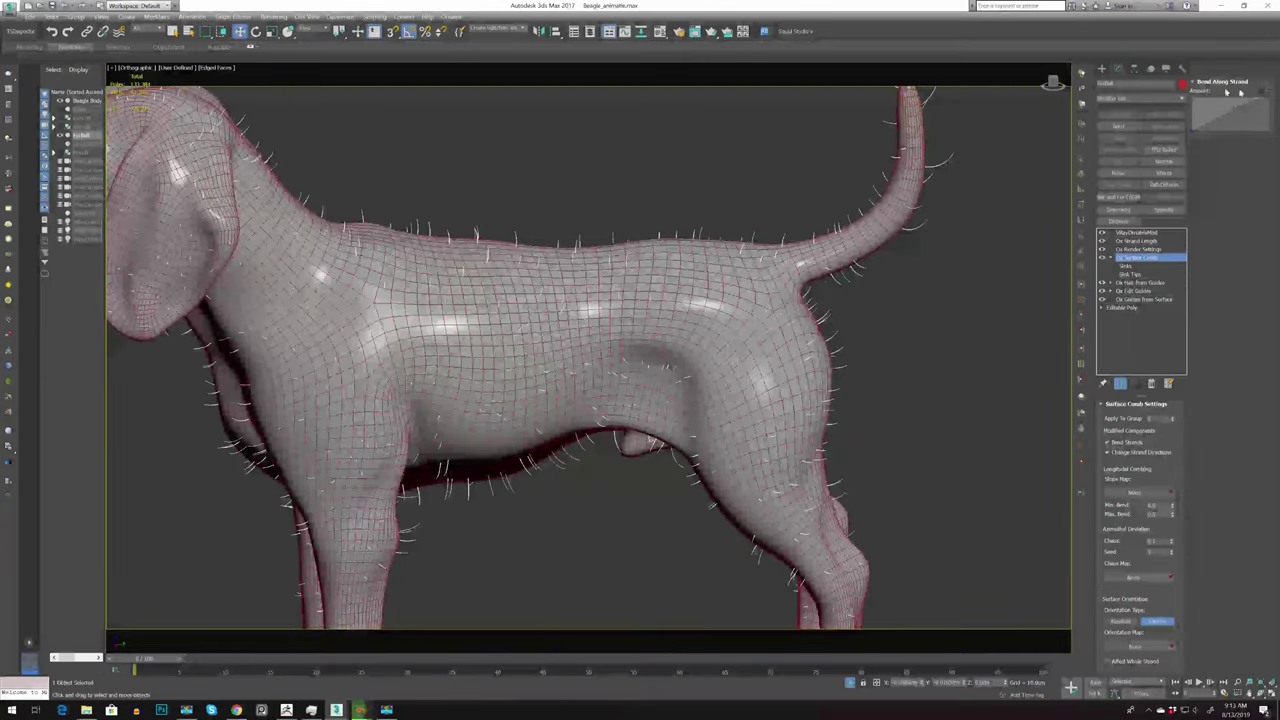
drag(1192, 126, 1190, 104)
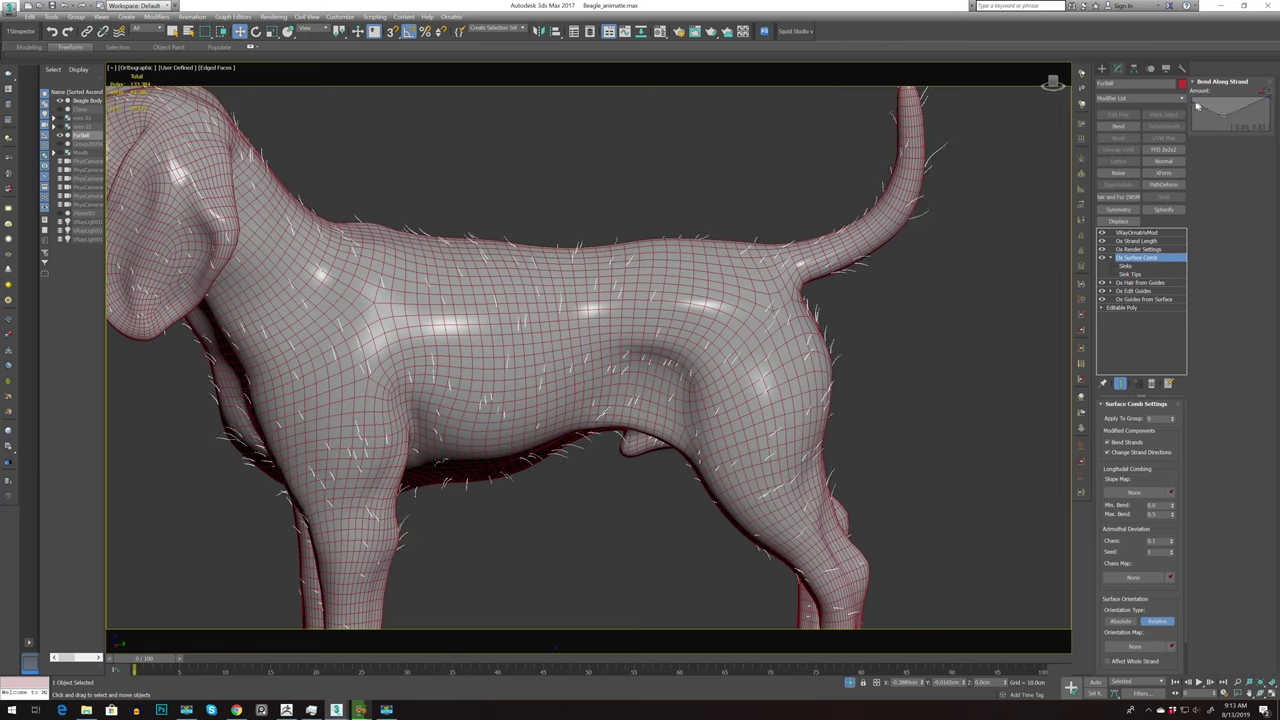
Place comb sinks along the back, along the tail and at the tail base to redirect the guide hairs
click(1128, 265)
click(1120, 427)
mouse_move(512, 296)
alt+middle_down()
mouse_move(522, 300)
mouse_move(282, 352)
alt+middle_up()
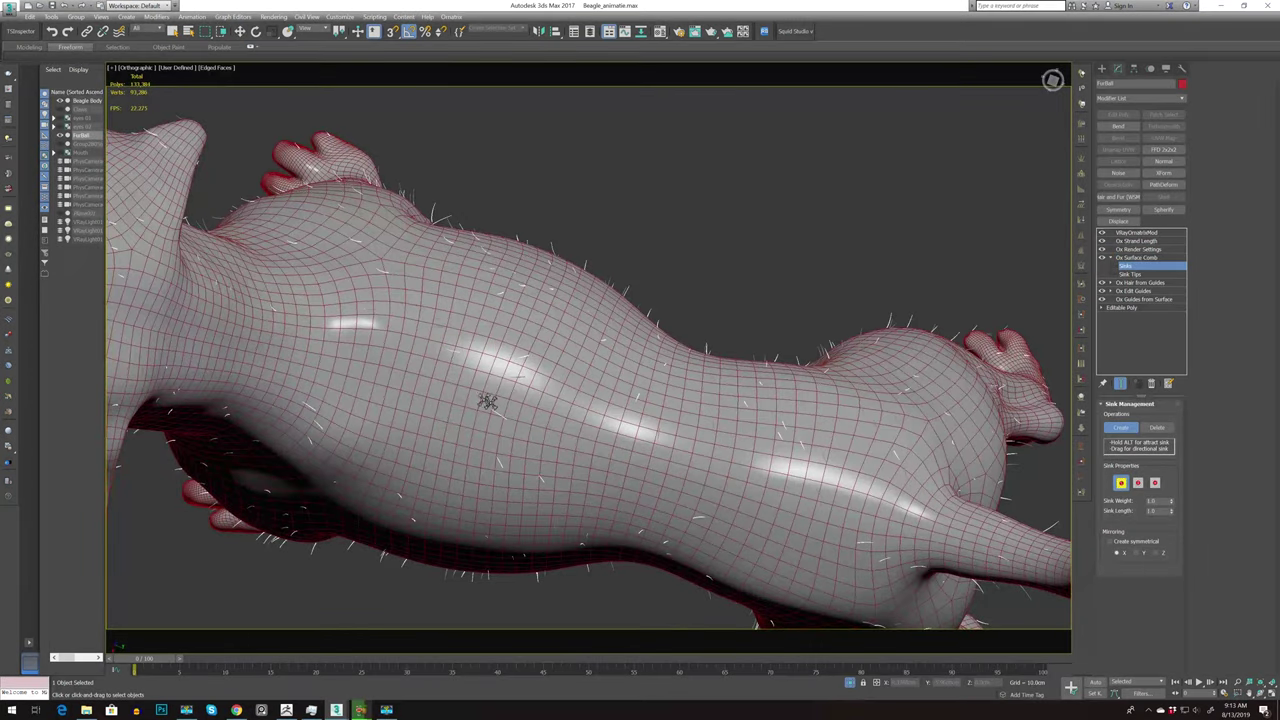
scroll(334, 376, up, 3)
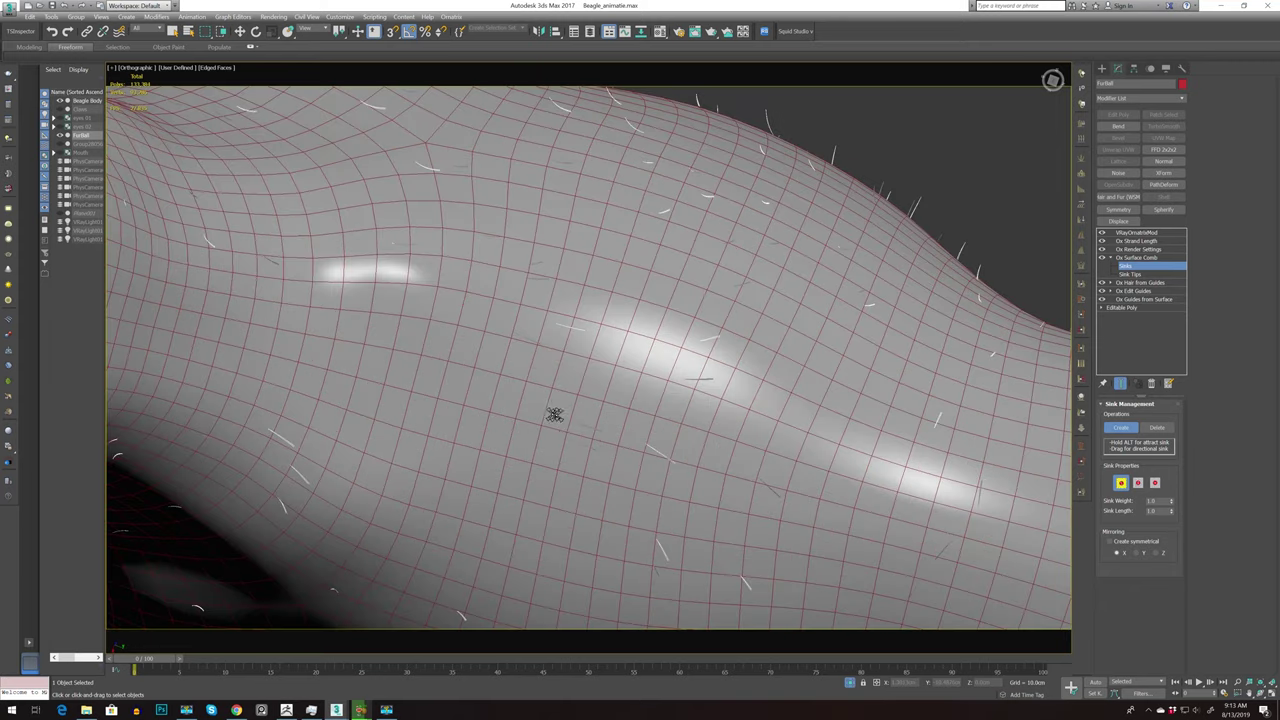
click(591, 426)
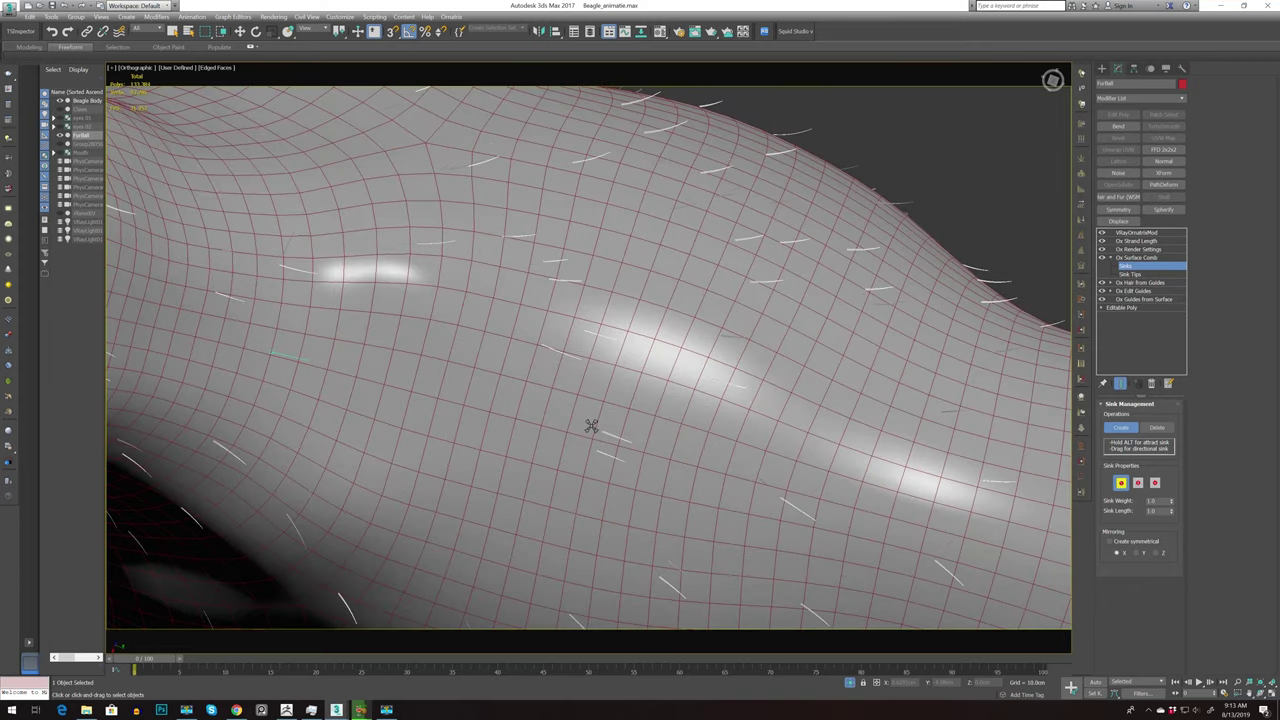
scroll(591, 426, down, 3)
alt+middle_drag(591, 426, 580, 366)
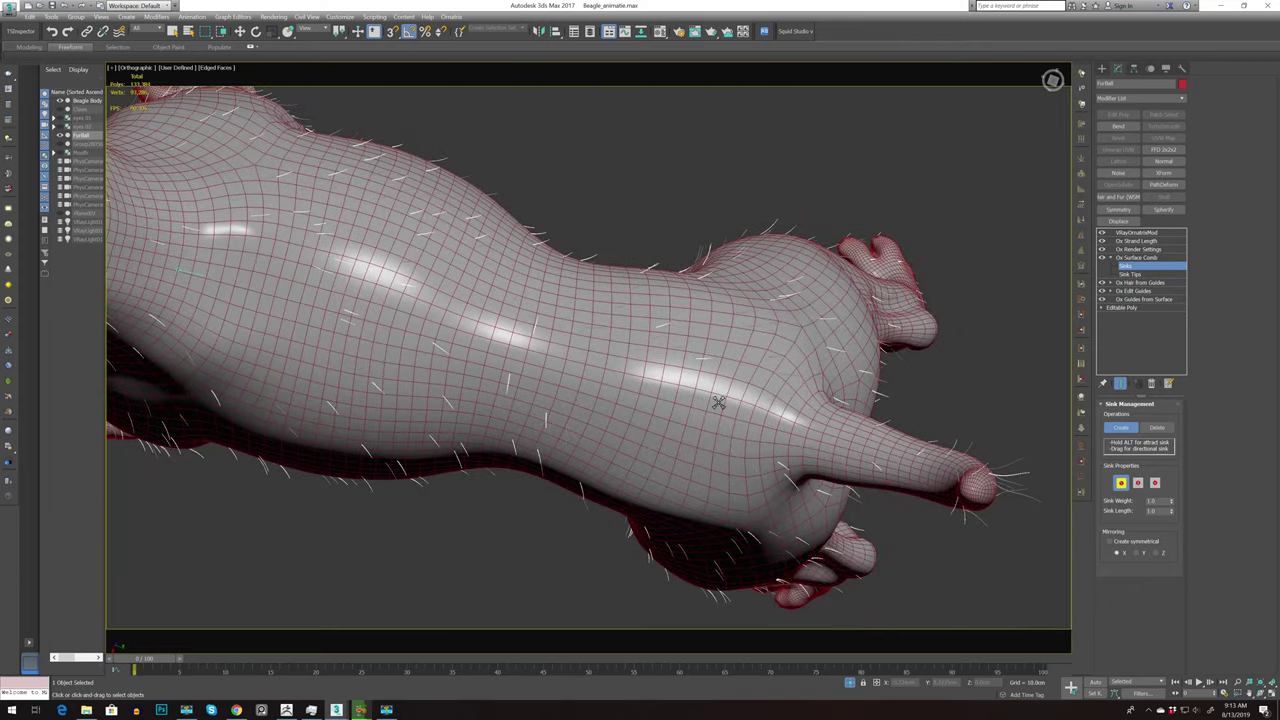
mouse_move(686, 386)
alt+middle_down()
mouse_move(737, 409)
mouse_move(763, 369)
mouse_move(737, 377)
mouse_move(600, 275)
alt+middle_up()
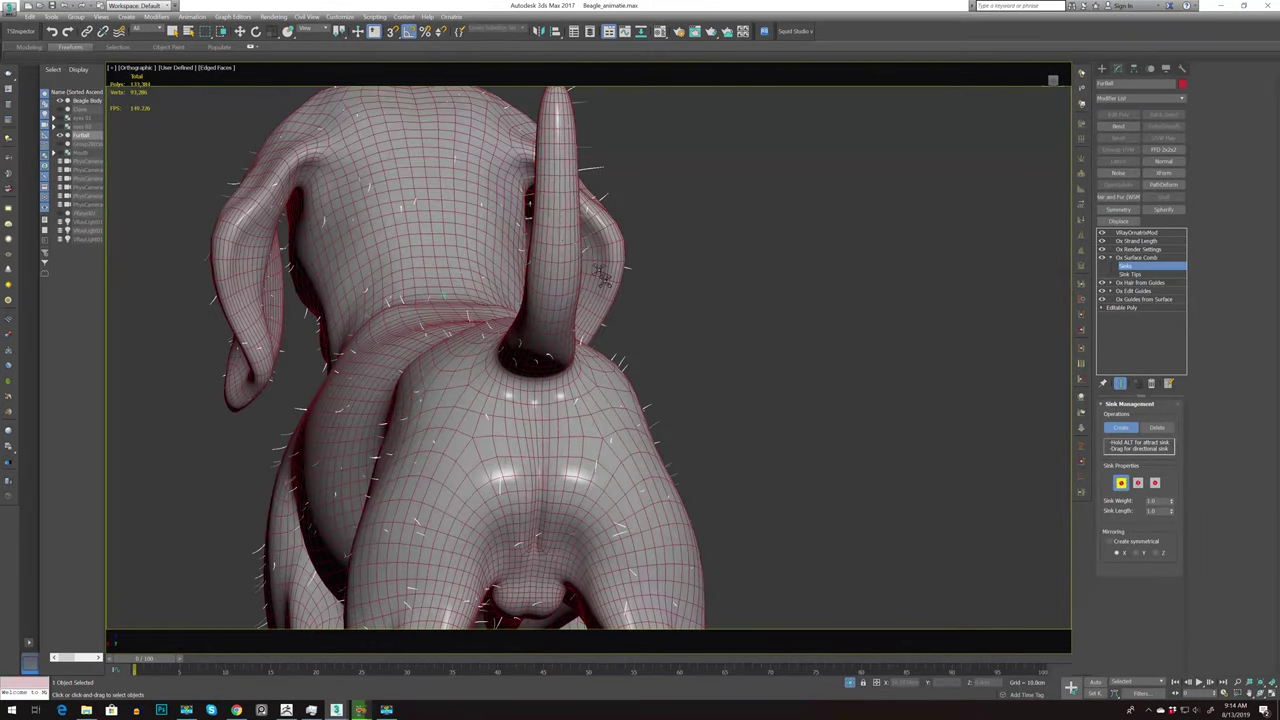
drag(558, 172, 564, 104)
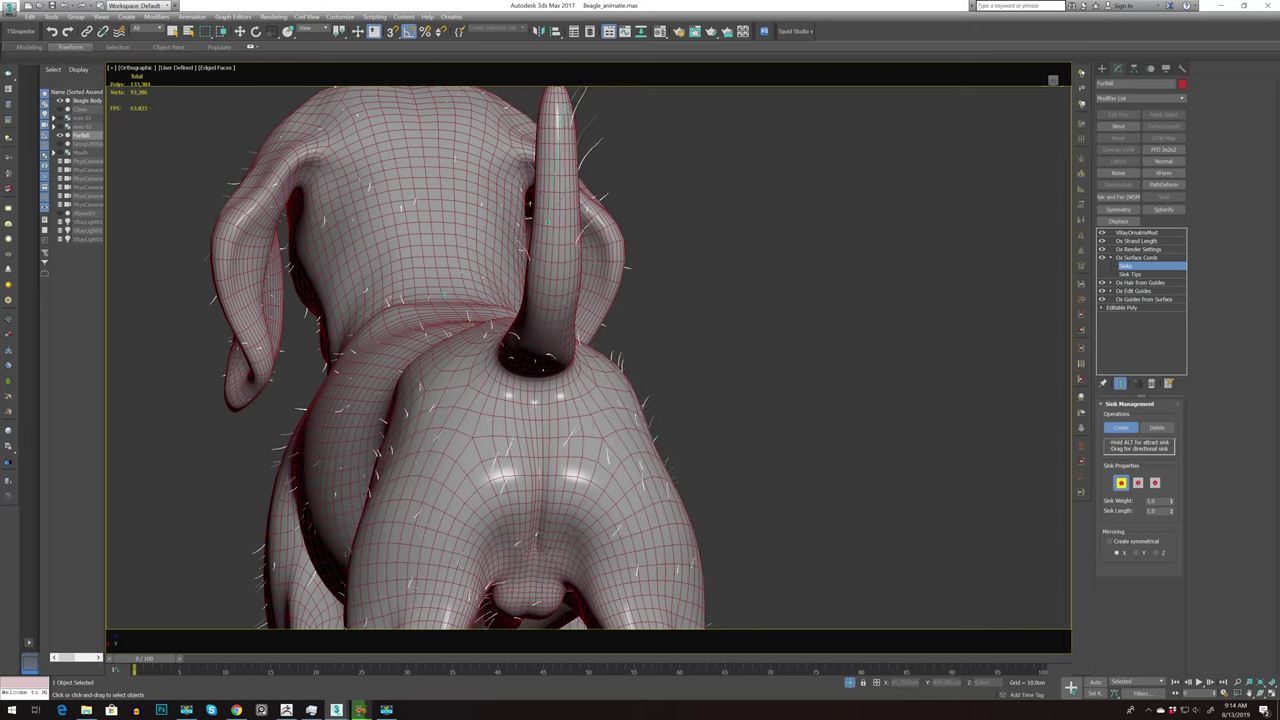
click(549, 318)
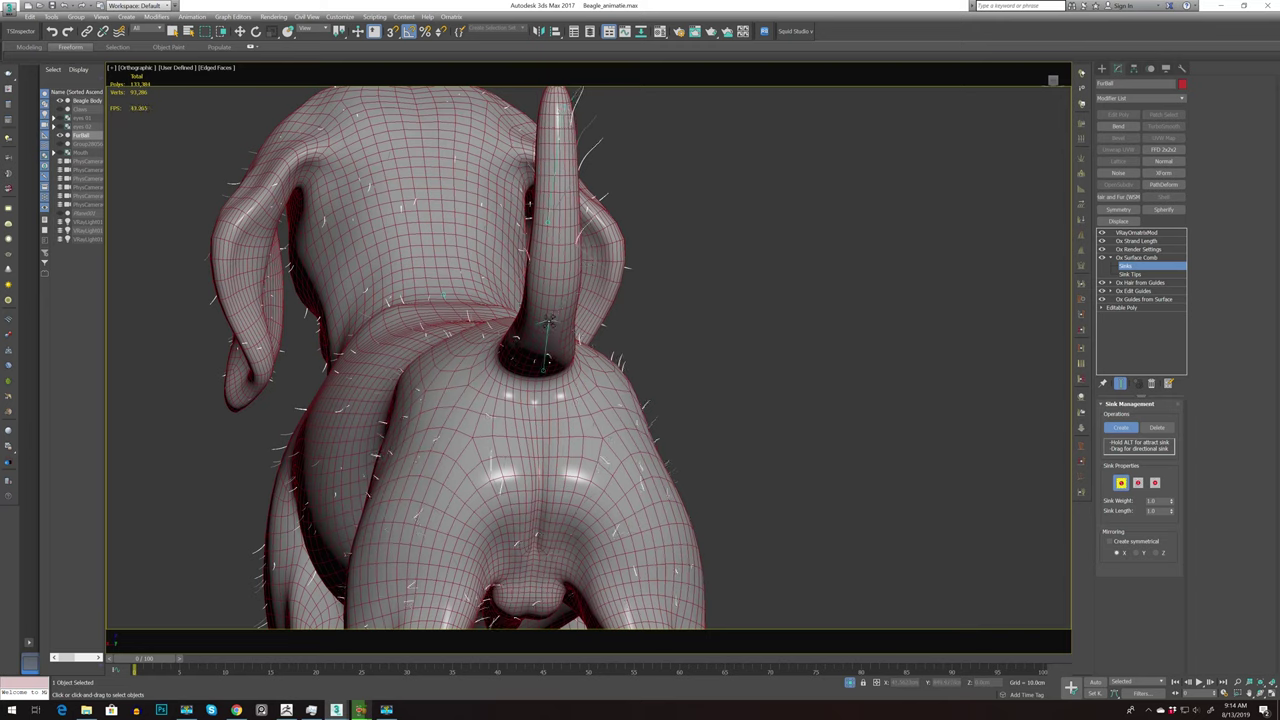
Add two sinks on the rump and two on the hind leg
middle_drag(669, 428, 697, 360)
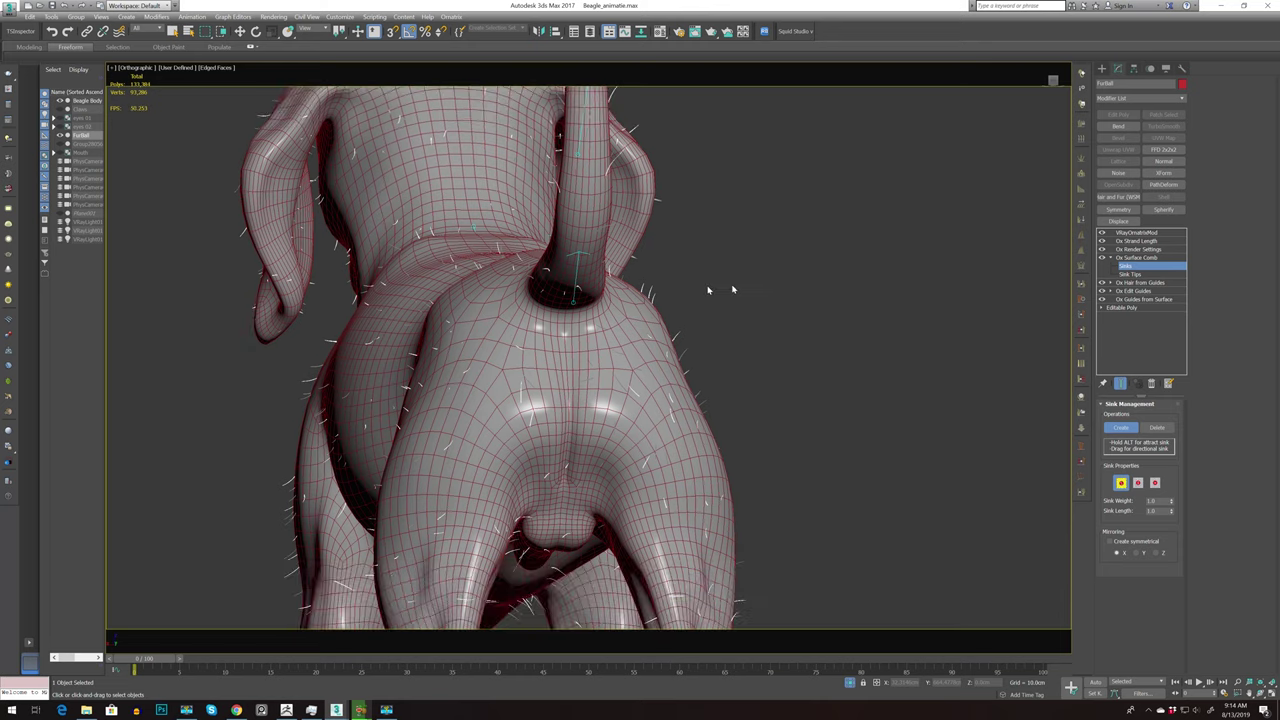
click(573, 431)
click(575, 444)
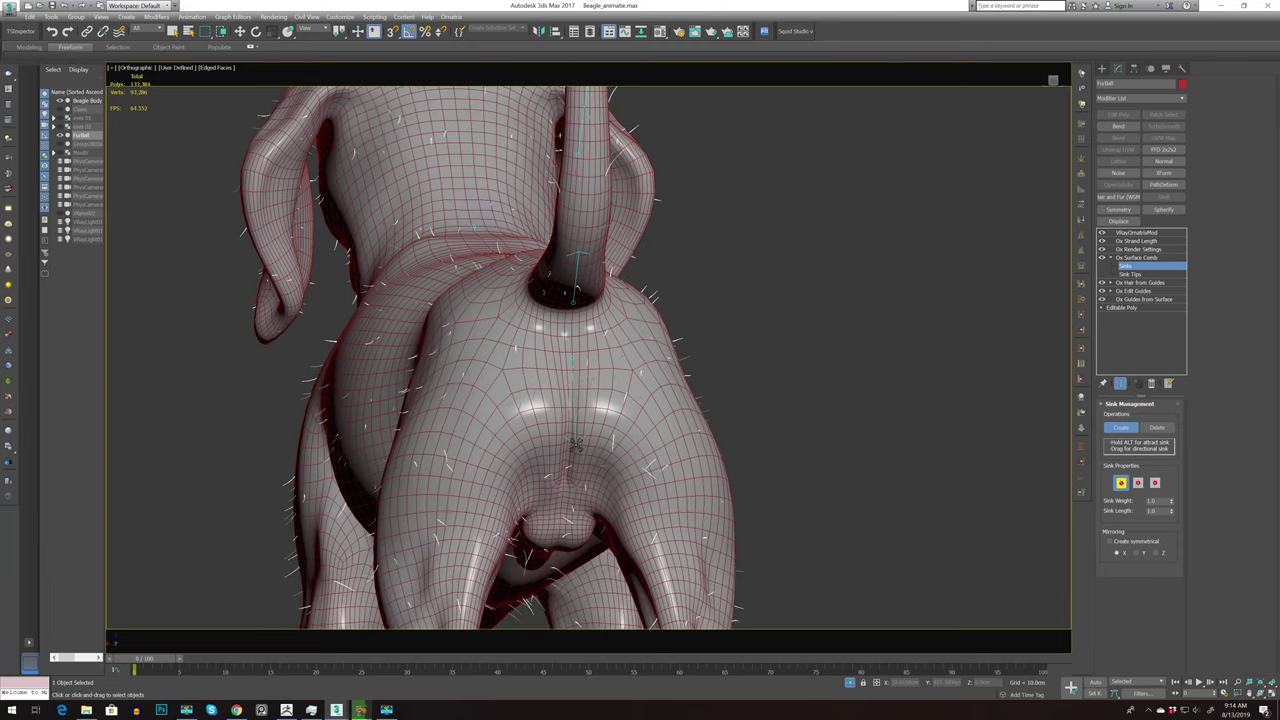
scroll(575, 444, down, 5)
alt+middle_drag(575, 444, 743, 443)
scroll(743, 443, up, 5)
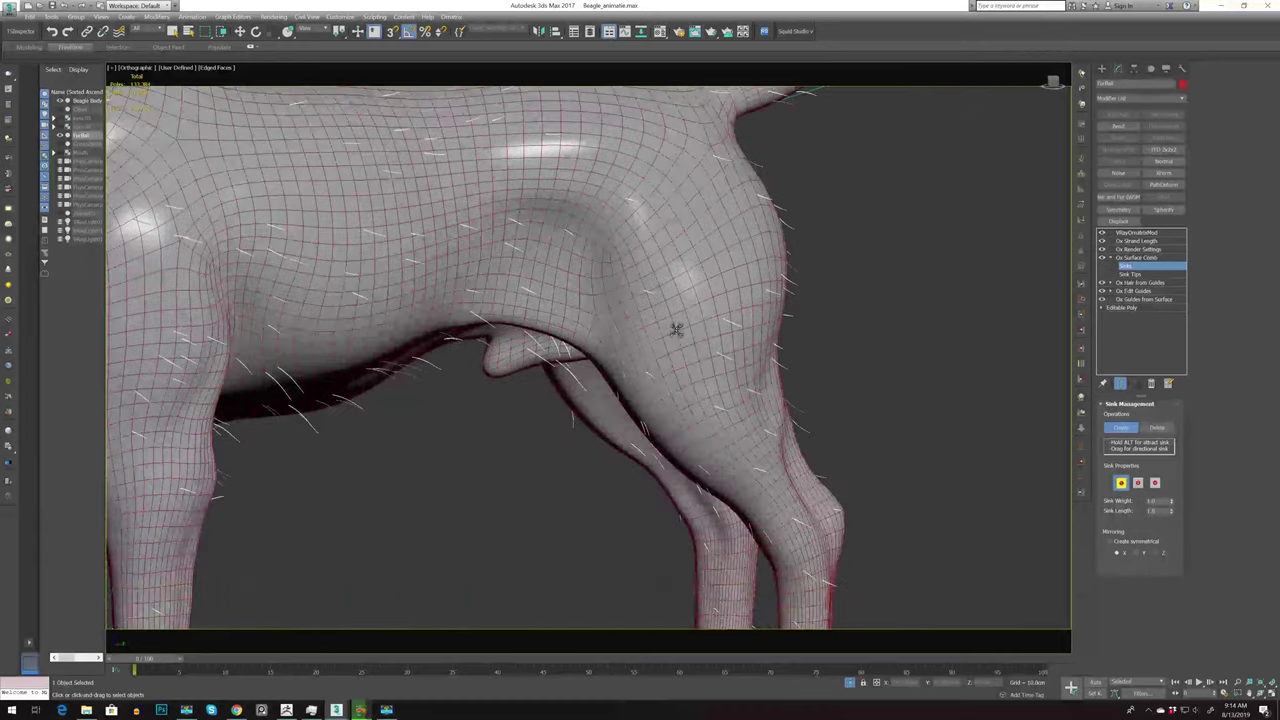
click(732, 414)
click(733, 414)
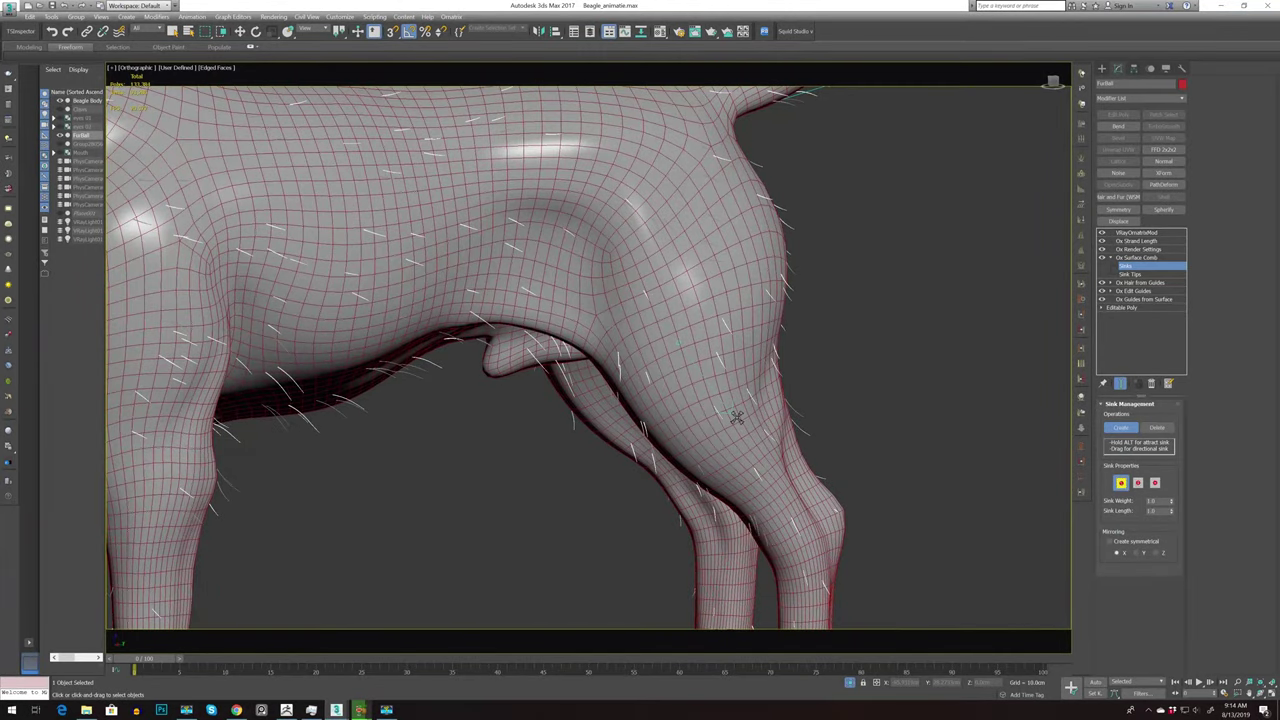
Add sinks on the front legs, including a directional sink across the front leg
scroll(358, 442, down, 4)
middle_drag(358, 442, 586, 391)
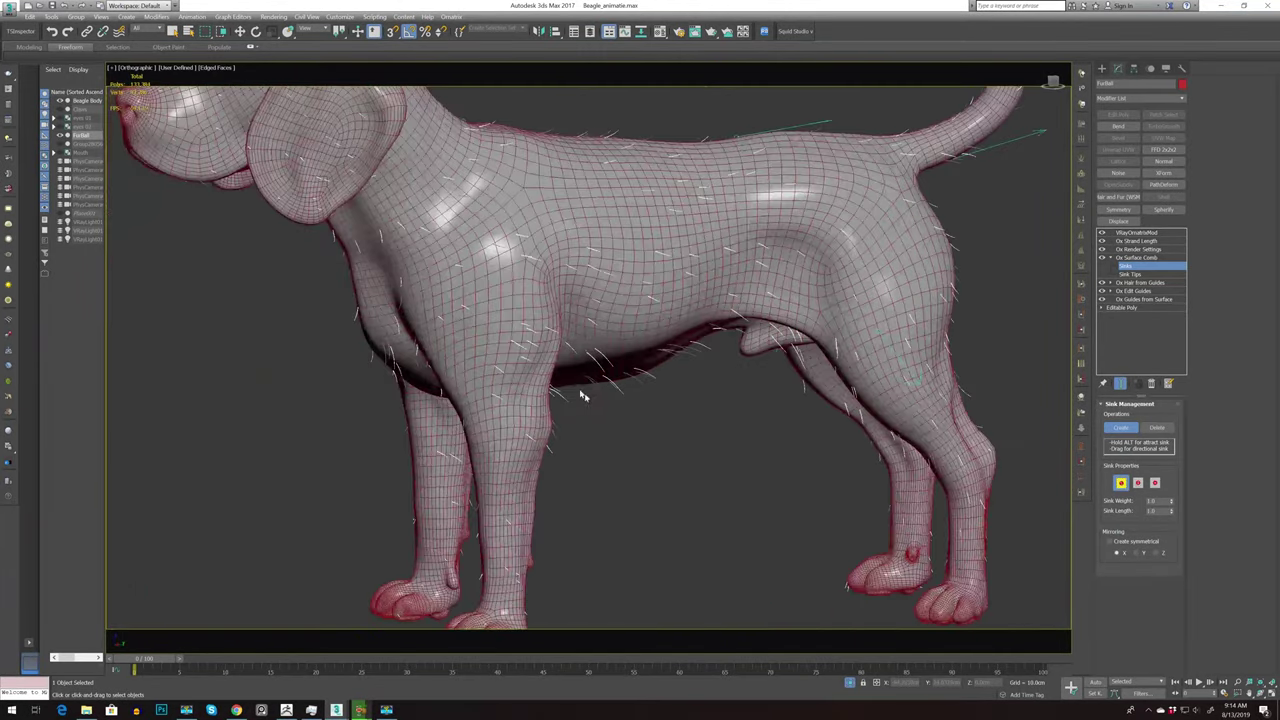
scroll(586, 391, up, 4)
click(463, 342)
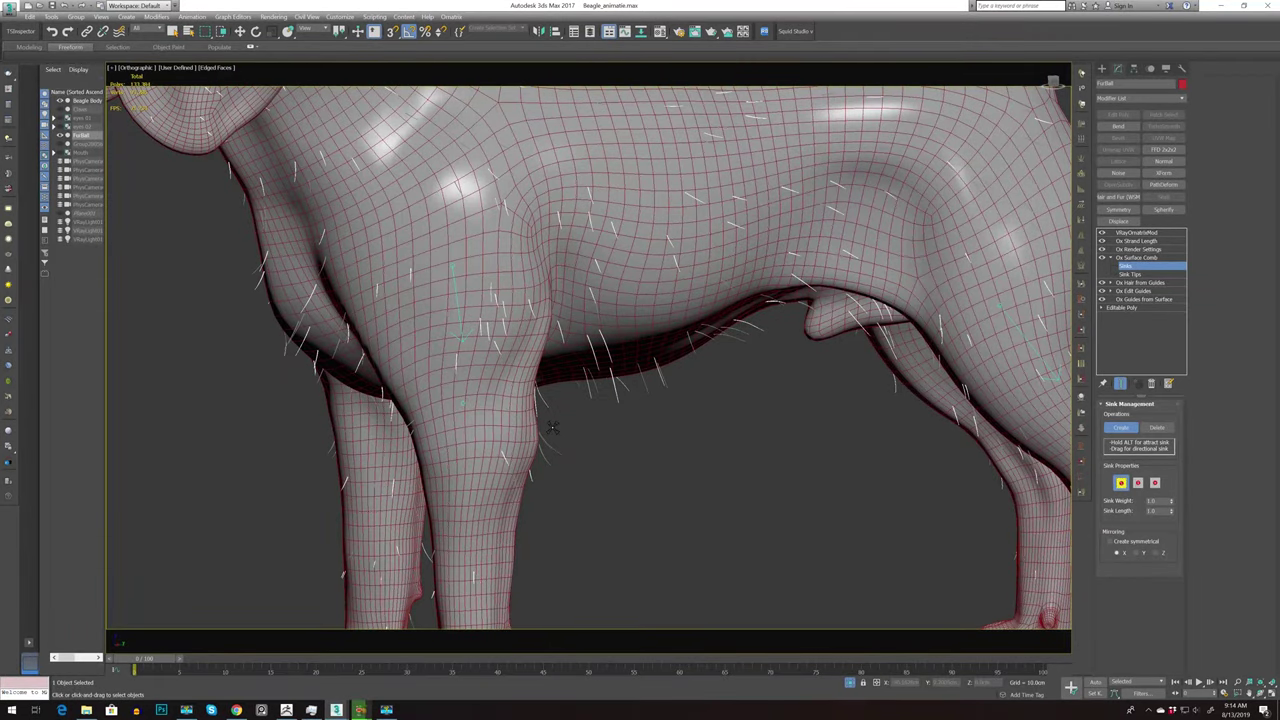
drag(552, 427, 555, 429)
middle_drag(644, 512, 709, 229)
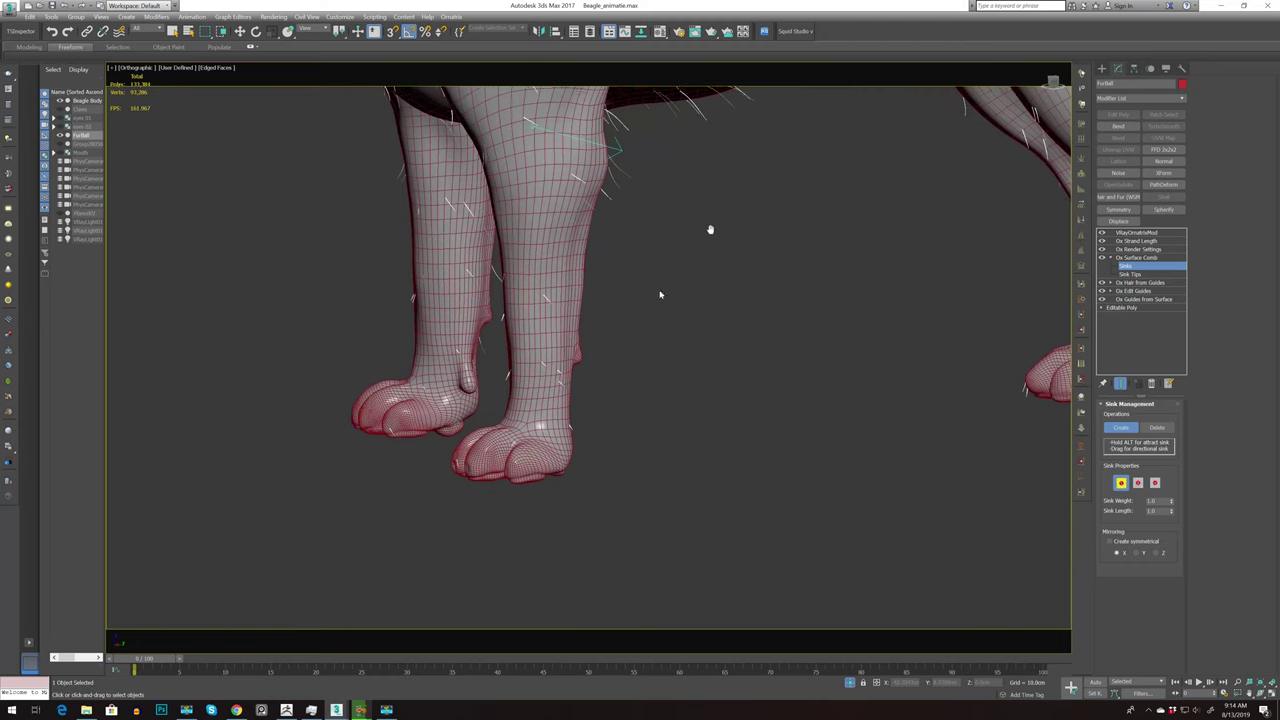
scroll(529, 338, up, 5)
click(589, 382)
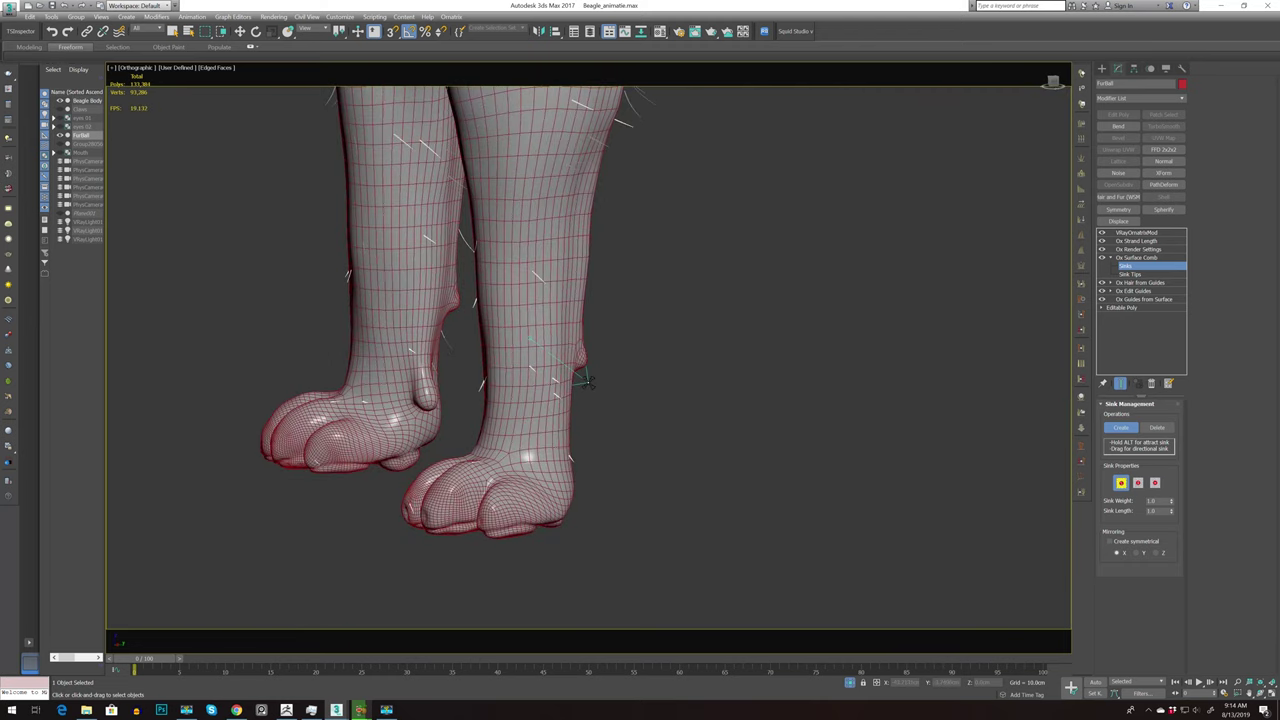
scroll(627, 400, down, 3)
alt+middle_drag(626, 417, 569, 263)
scroll(666, 391, up, 5)
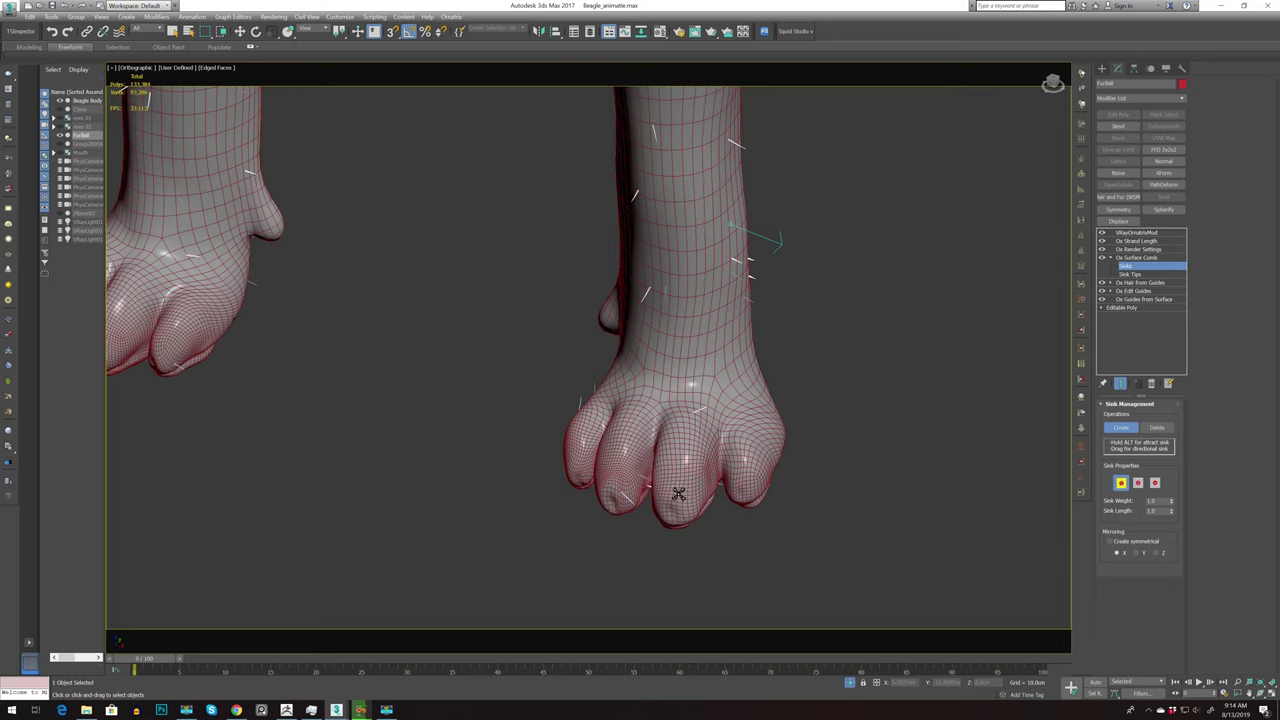
scroll(685, 443, up, 2)
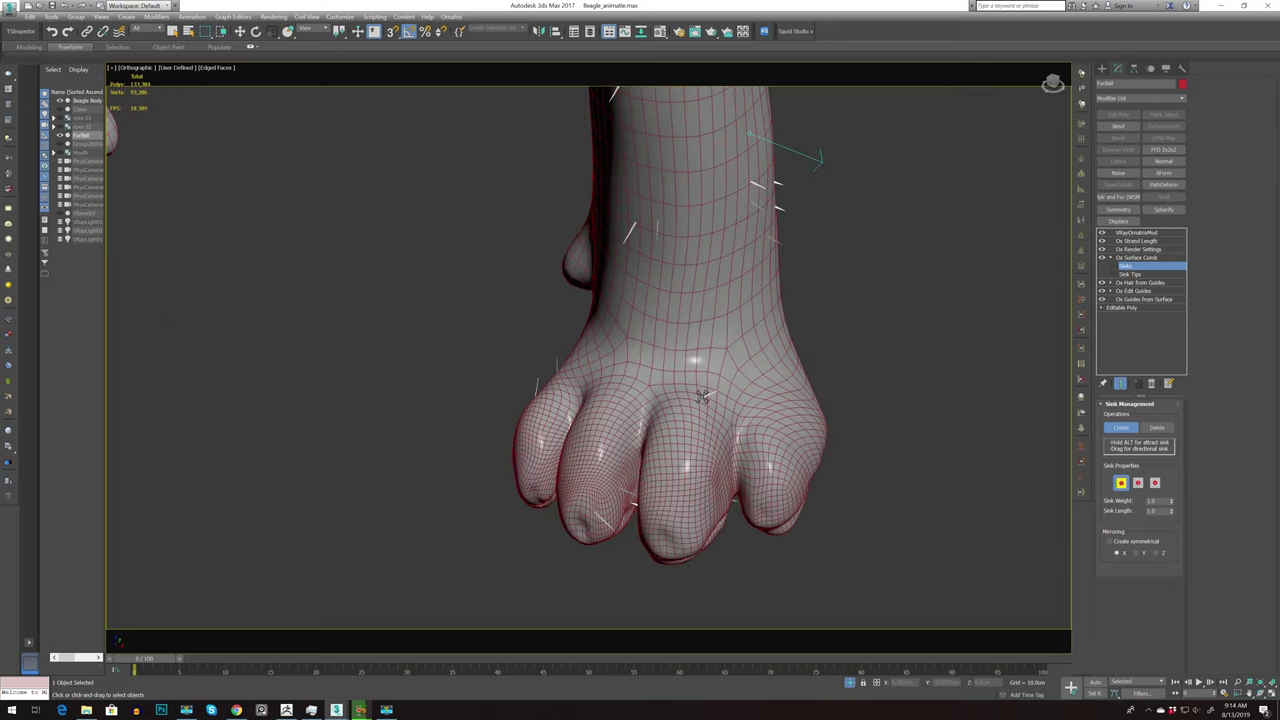
scroll(703, 396, down, 3)
mouse_move(703, 420)
alt+middle_down()
mouse_move(700, 434)
mouse_move(647, 455)
alt+middle_up()
scroll(729, 437, down, 2)
Select the guide hairs on the front leg and hind paw
key(w)
drag(677, 388, 670, 440)
ctrl+drag(1038, 262, 945, 290)
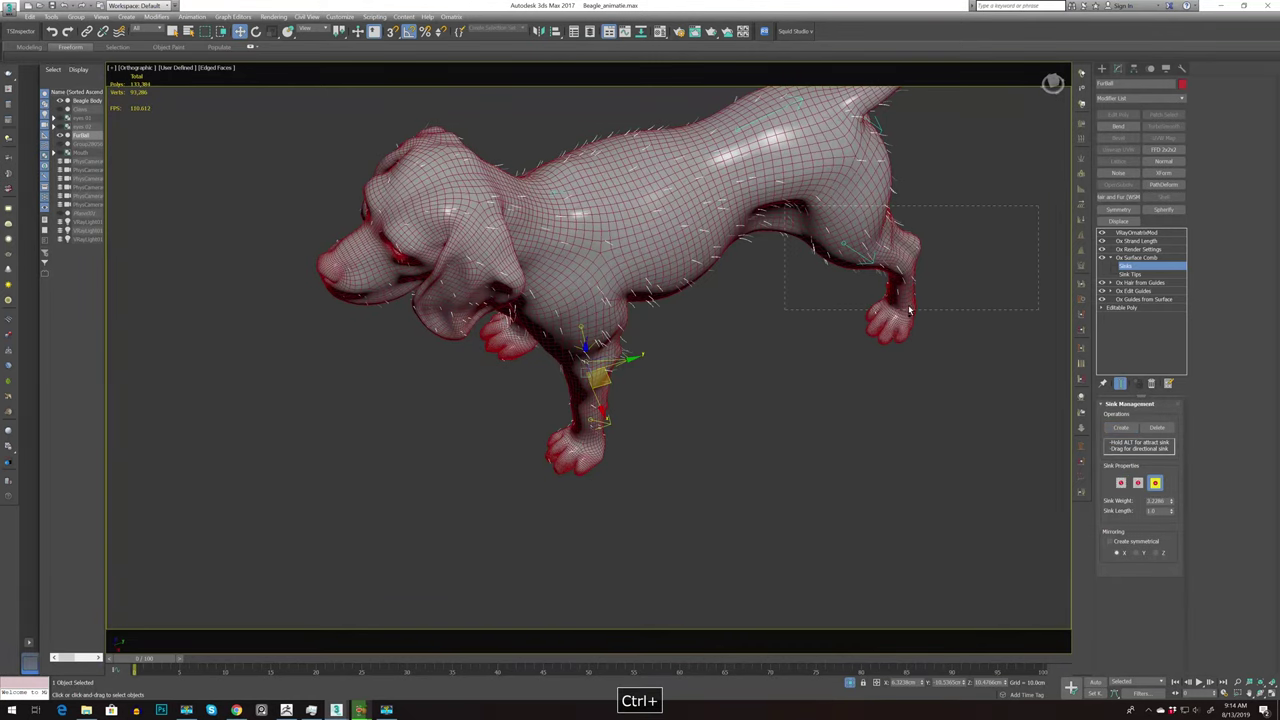
alt+middle_drag(909, 311, 883, 457)
scroll(819, 437, up, 2)
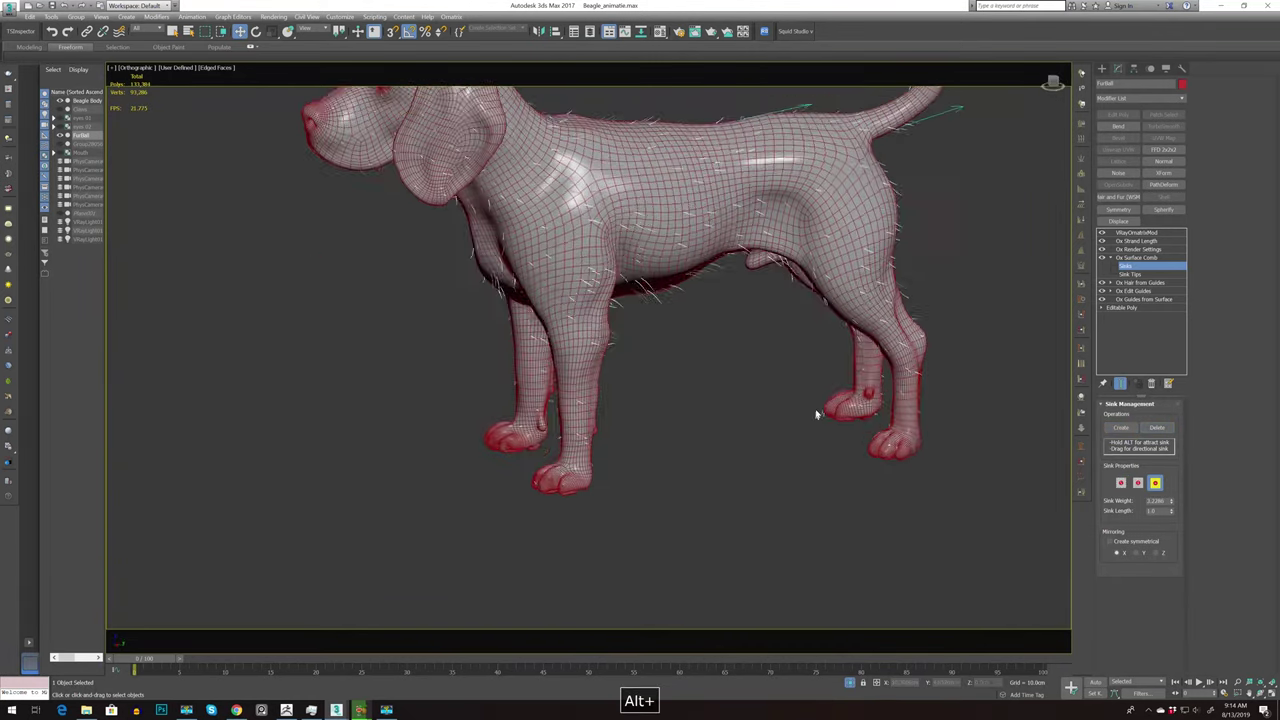
alt+middle_drag(817, 414, 824, 413)
With Create symmetrical on, add mirrored leg sinks, undoing the stray directional one
click(1116, 543)
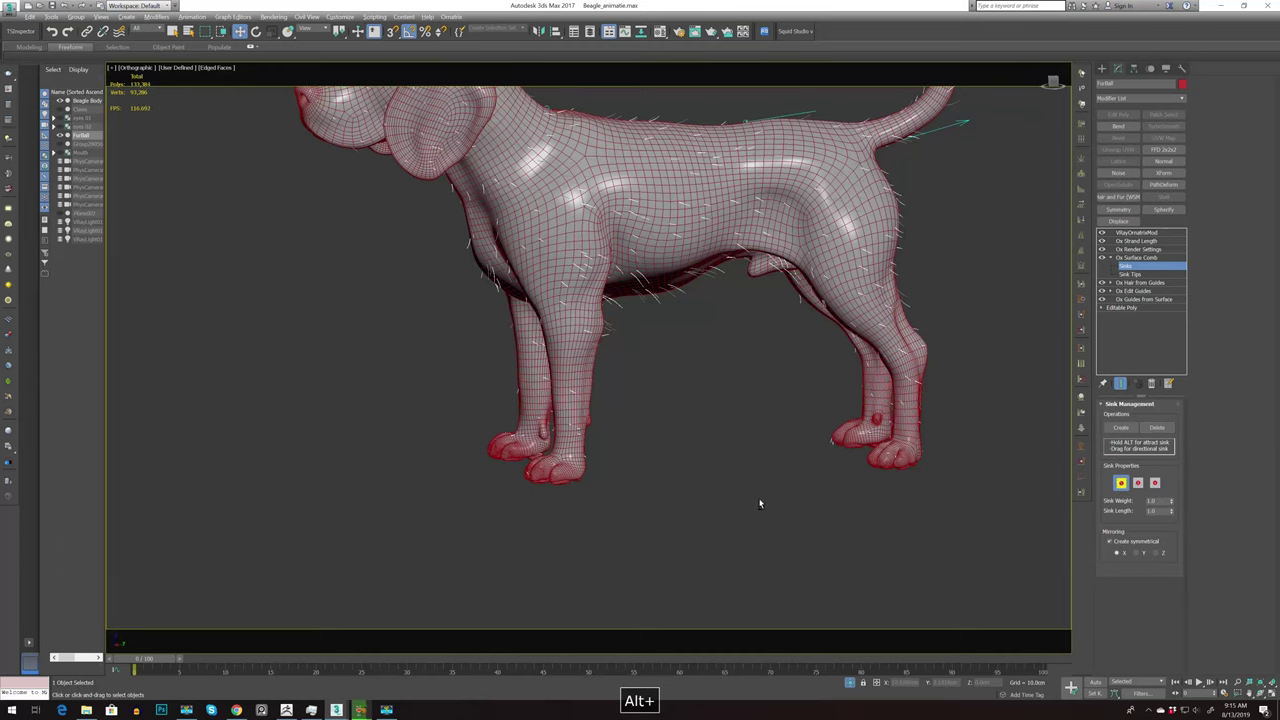
alt+middle_drag(760, 503, 700, 500)
click(1121, 427)
scroll(638, 325, up, 3)
drag(609, 288, 606, 328)
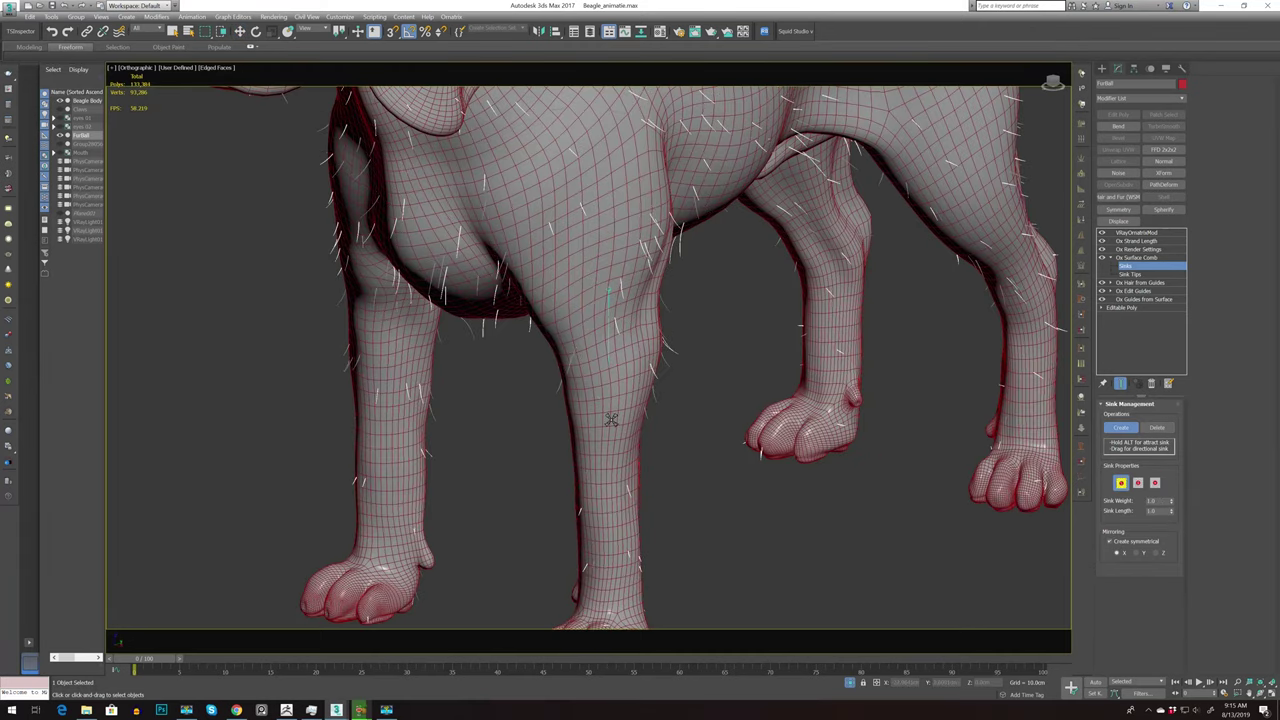
scroll(716, 432, down, 5)
mouse_move(714, 437)
alt+middle_down()
mouse_move(789, 429)
mouse_move(720, 429)
mouse_move(725, 459)
mouse_move(608, 277)
mouse_move(708, 517)
alt+middle_up()
scroll(731, 486, up, 4)
key(ctrl+z)
click(497, 361)
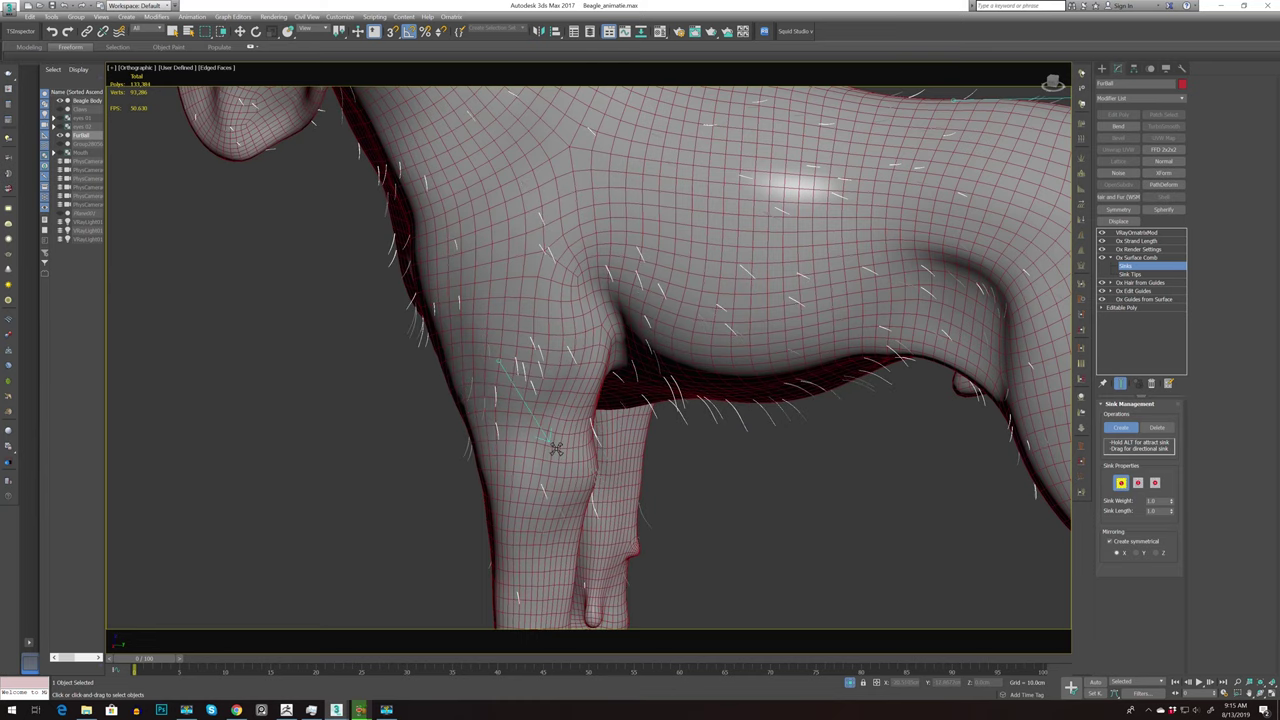
scroll(800, 480, down, 3)
alt+middle_drag(766, 551, 640, 430)
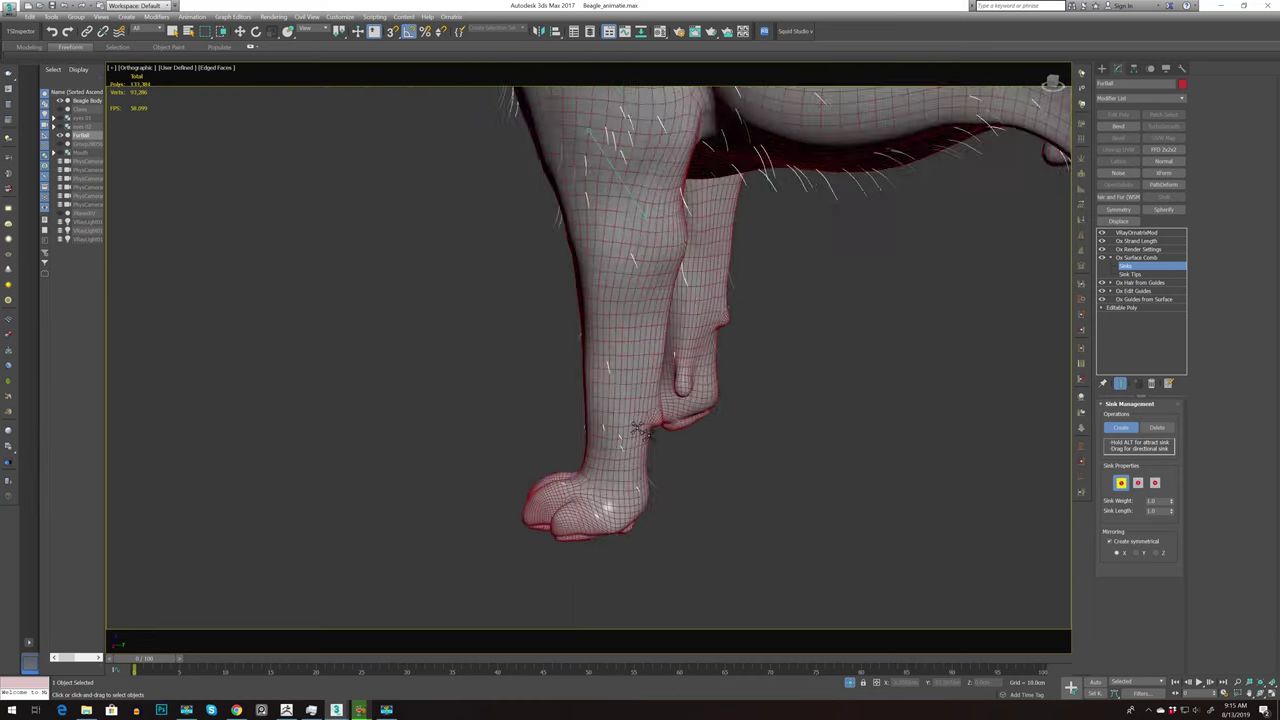
scroll(603, 394, up, 2)
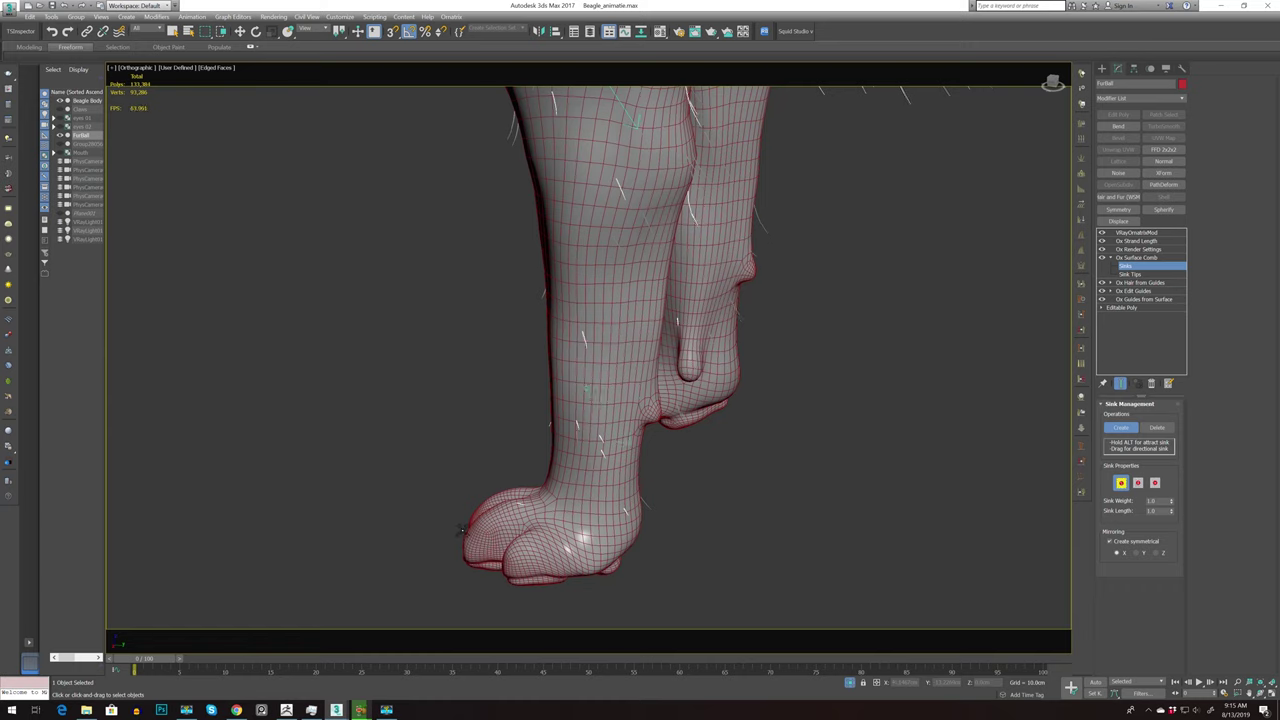
Raise the Ox Hair from Guides viewport View Count to 10000
click(1157, 283)
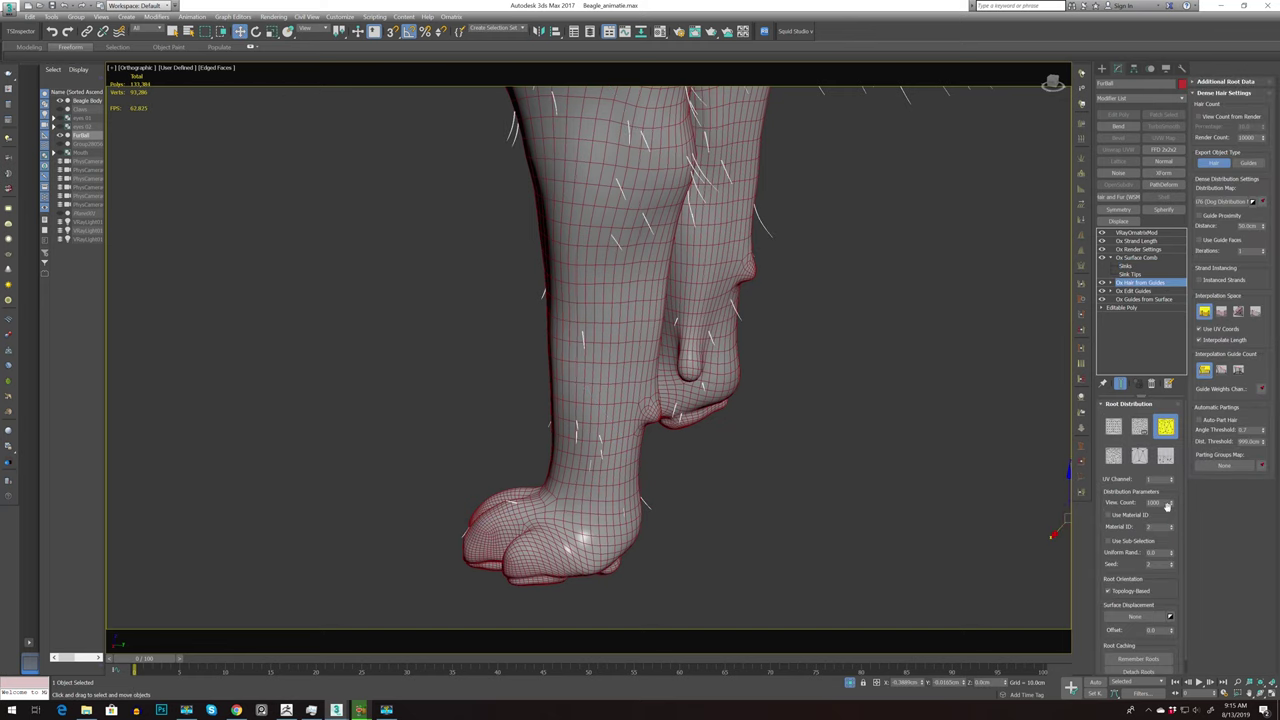
text(0)
key(Return)
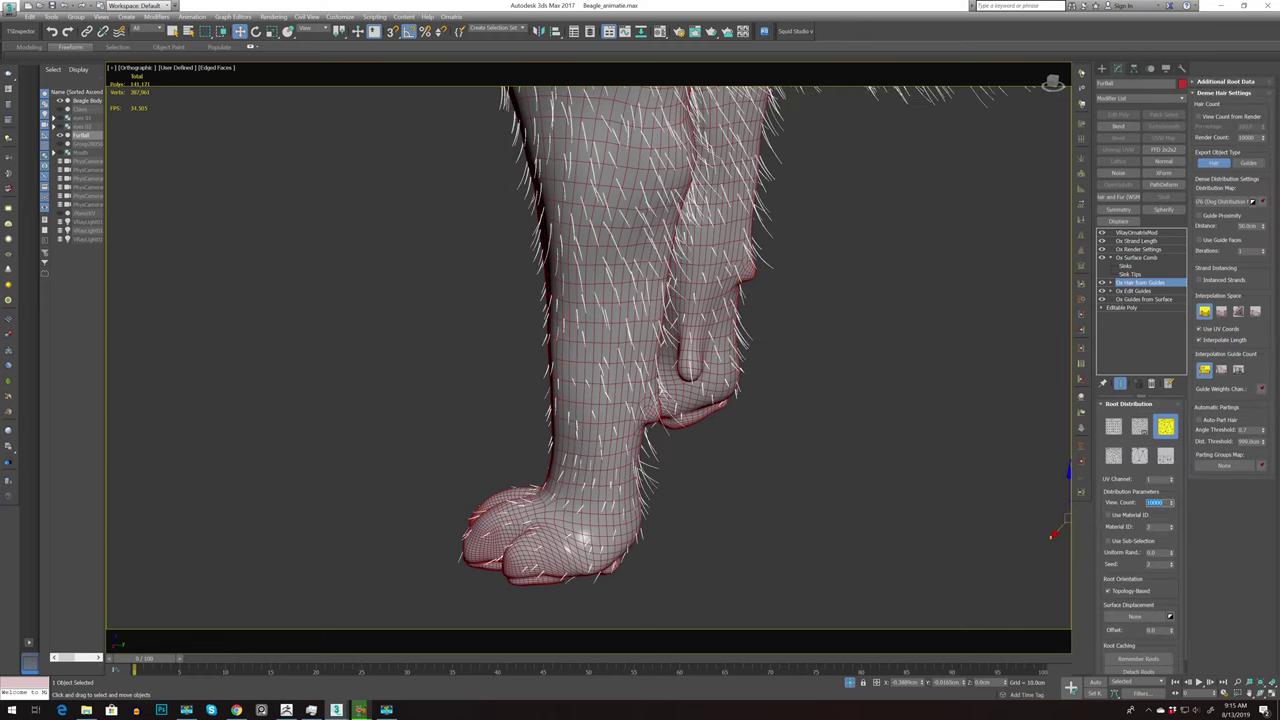
click(1126, 268)
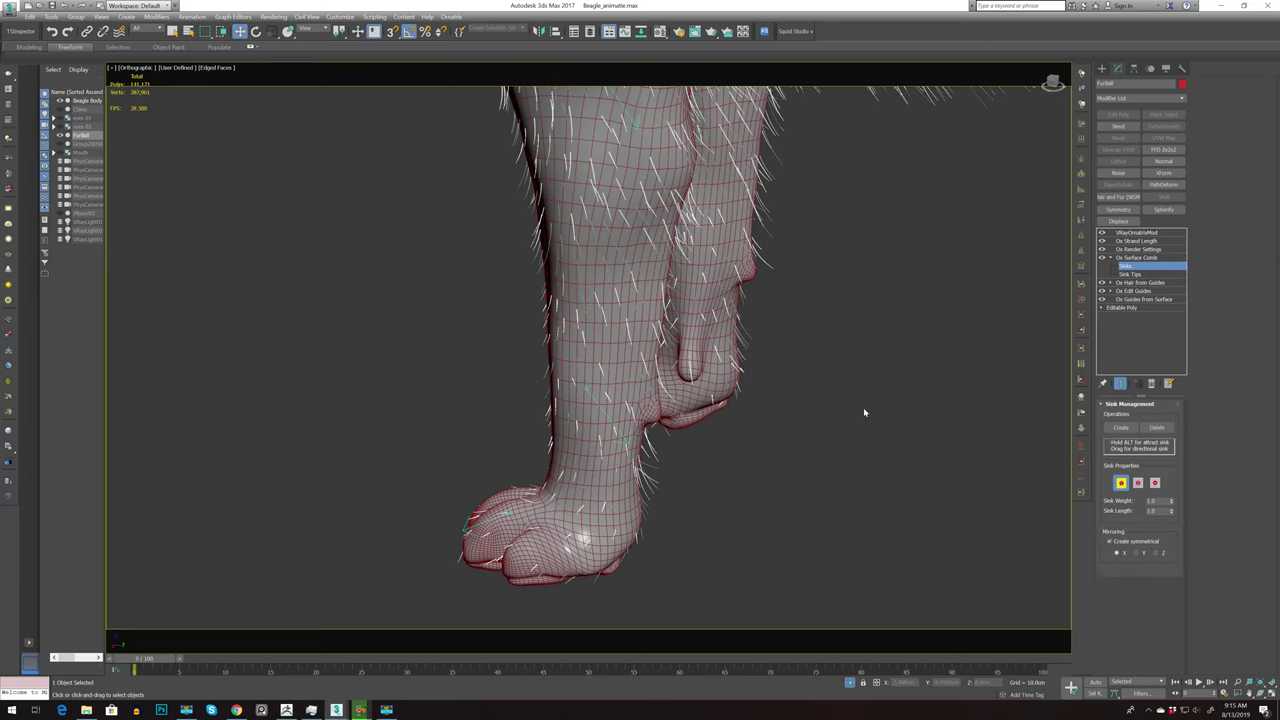
Add sinks on the front paw and at the dewclaw to redirect the hair
scroll(863, 407, down, 5)
mouse_move(863, 407)
alt+middle_down()
mouse_move(912, 418)
mouse_move(748, 443)
mouse_move(820, 420)
alt+middle_up()
scroll(820, 420, up, 4)
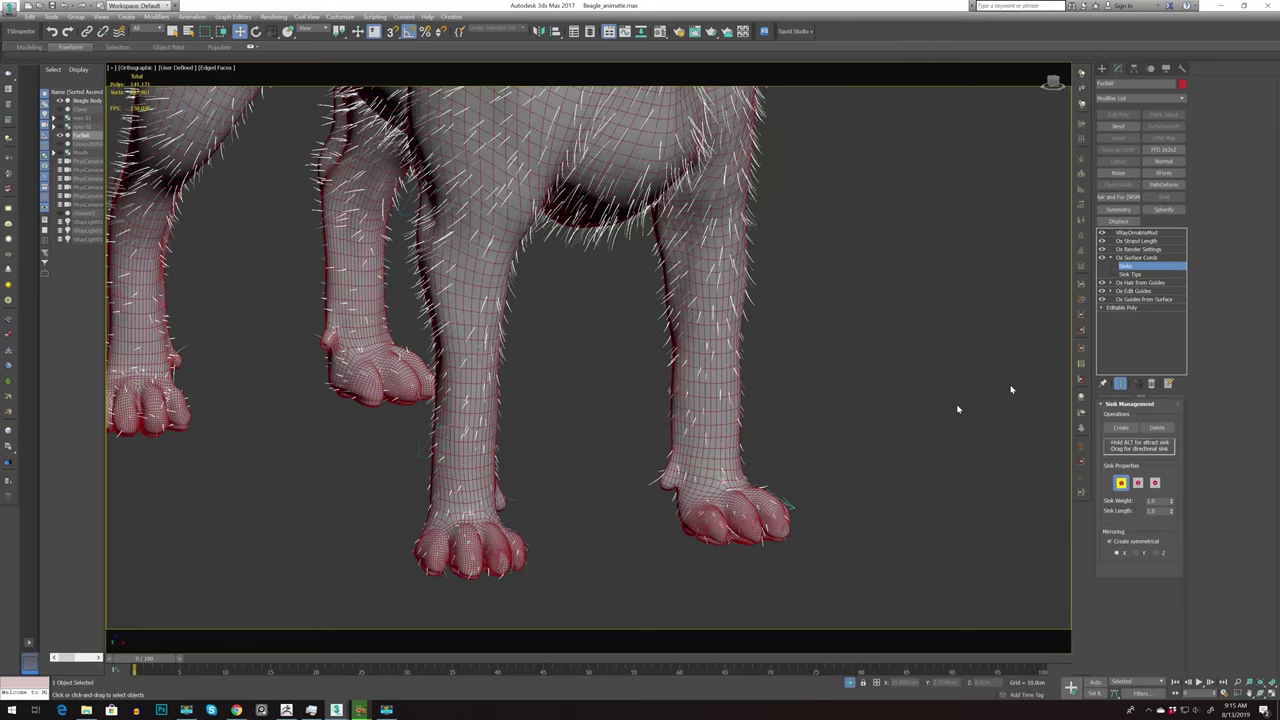
click(1121, 427)
alt+middle_drag(890, 485, 903, 429)
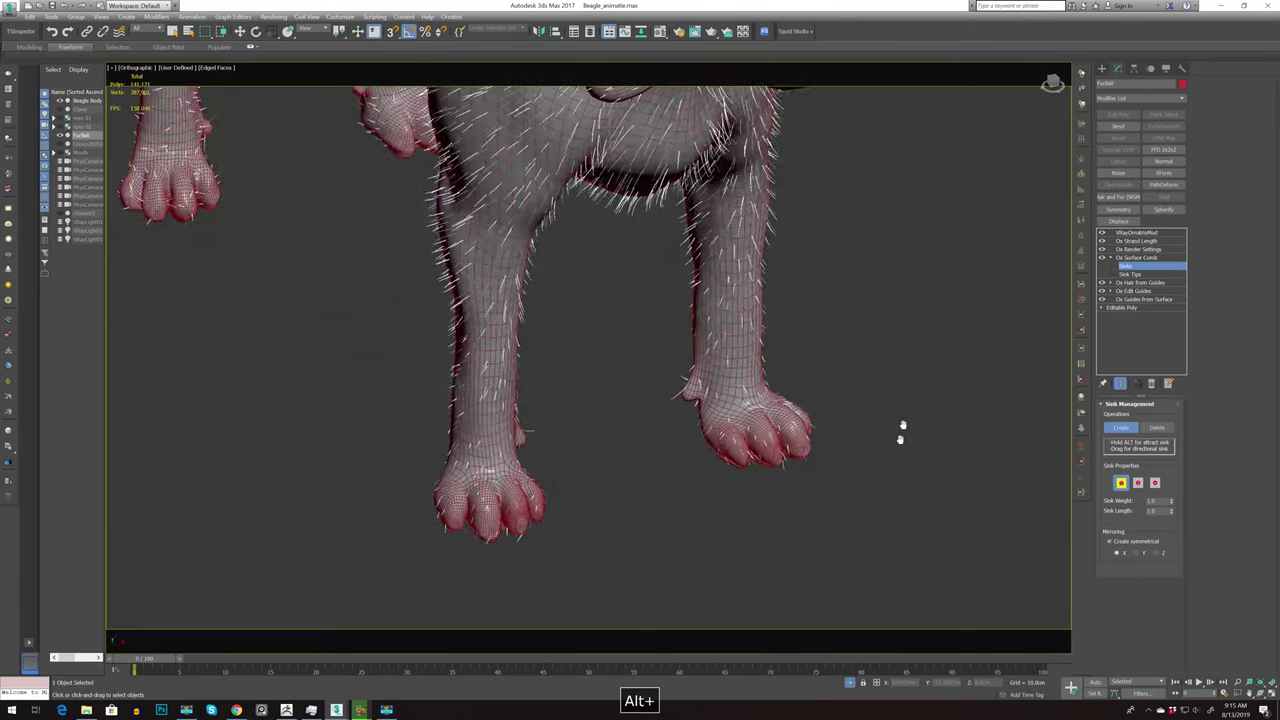
scroll(800, 400, up, 5)
click(706, 398)
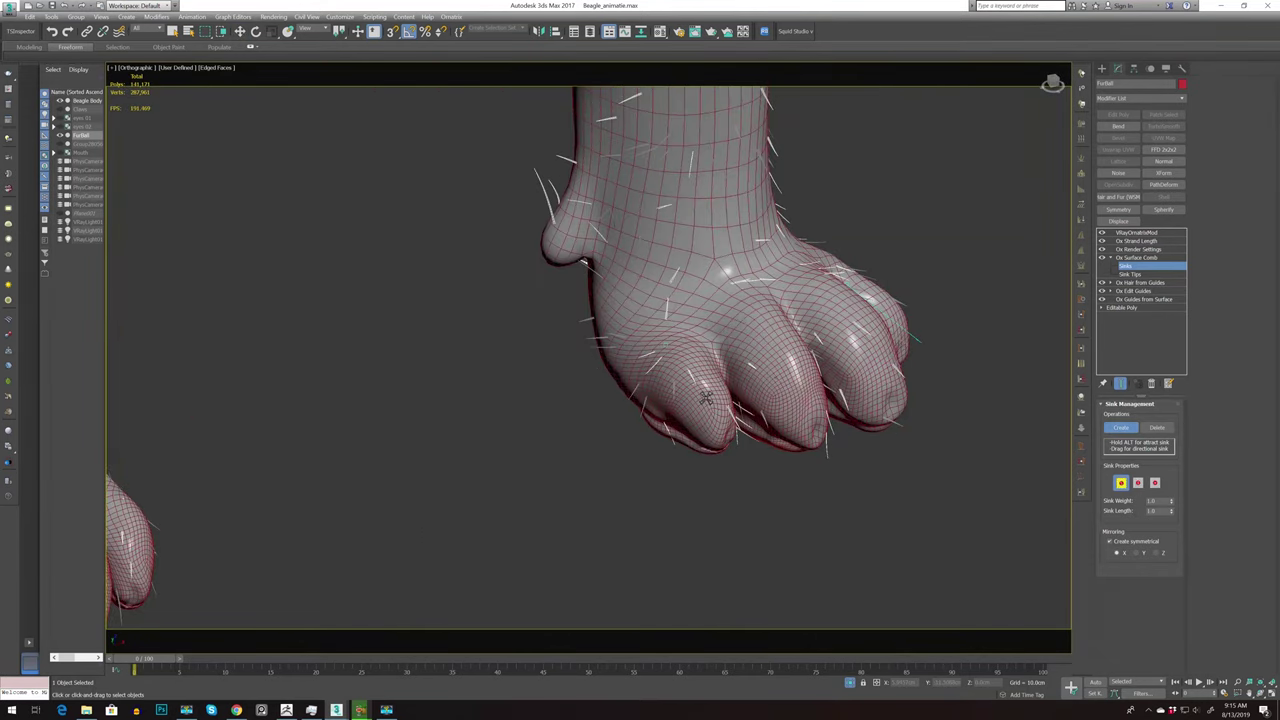
click(562, 250)
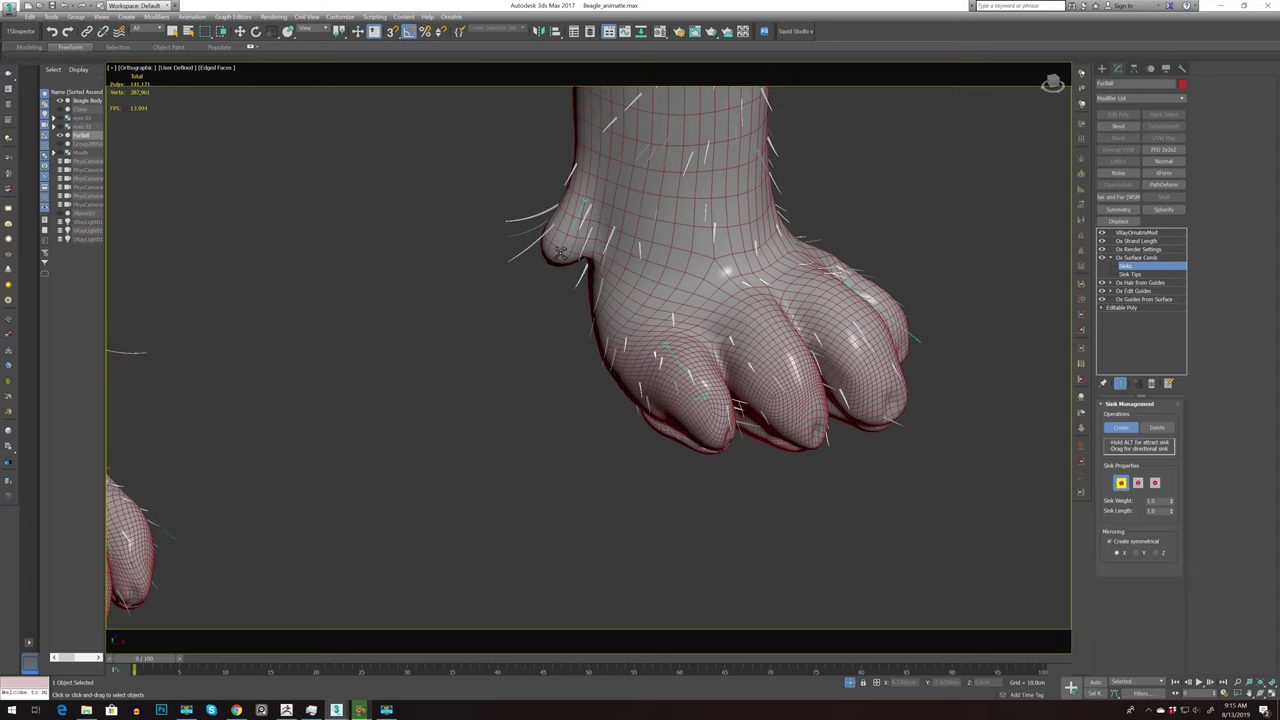
Add sinks on the front leg and the belly near the upper leg
scroll(562, 250, down, 5)
alt+middle_drag(814, 280, 486, 400)
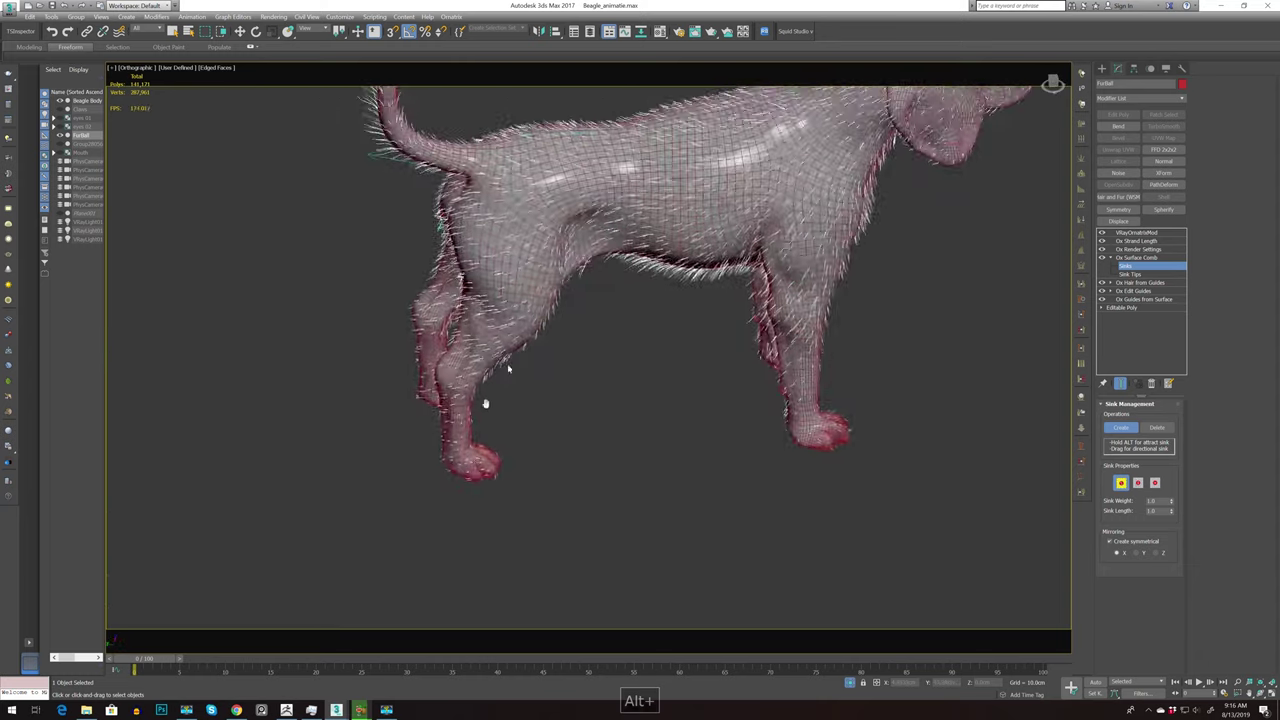
scroll(510, 343, up, 5)
click(441, 452)
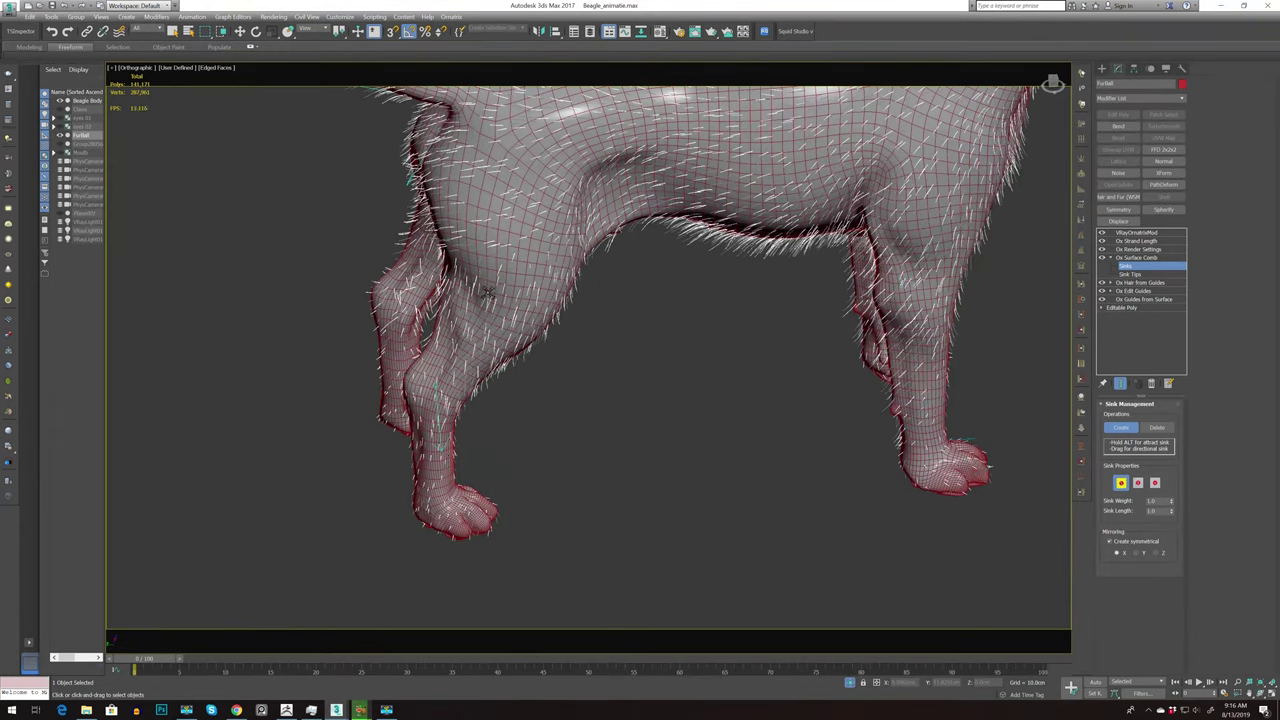
click(487, 292)
click(488, 291)
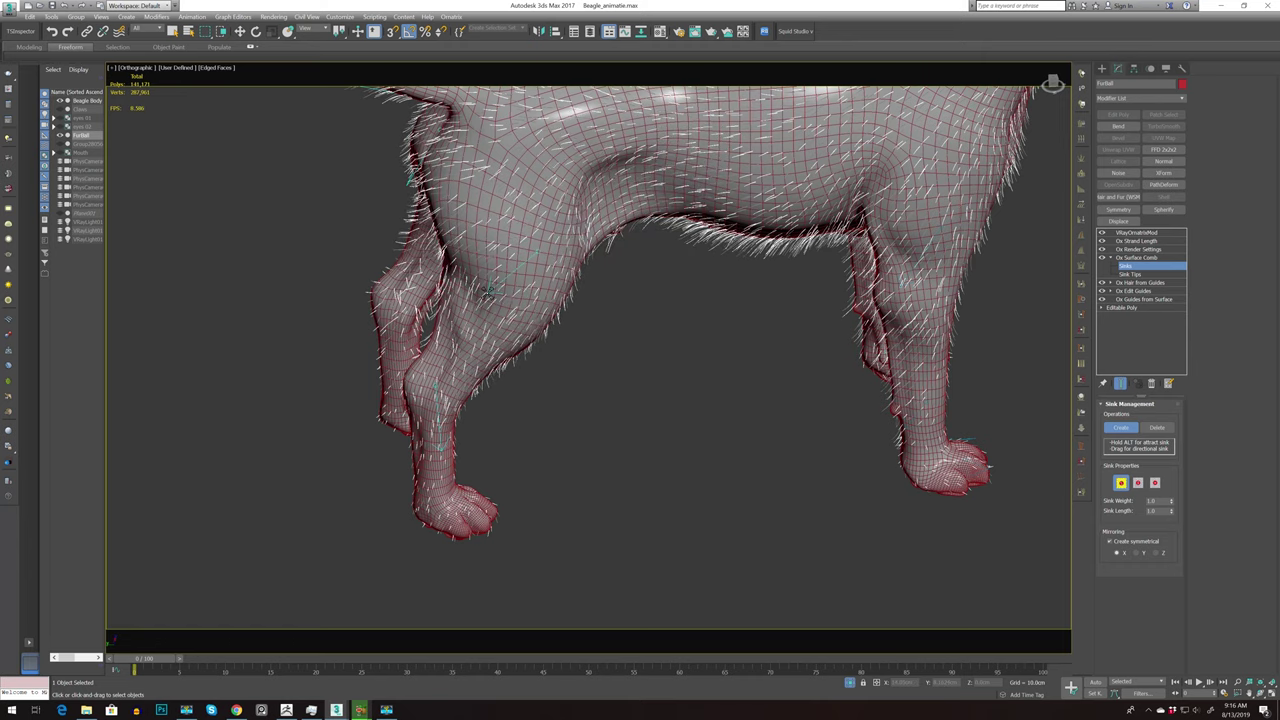
alt+middle_drag(380, 300, 420, 280)
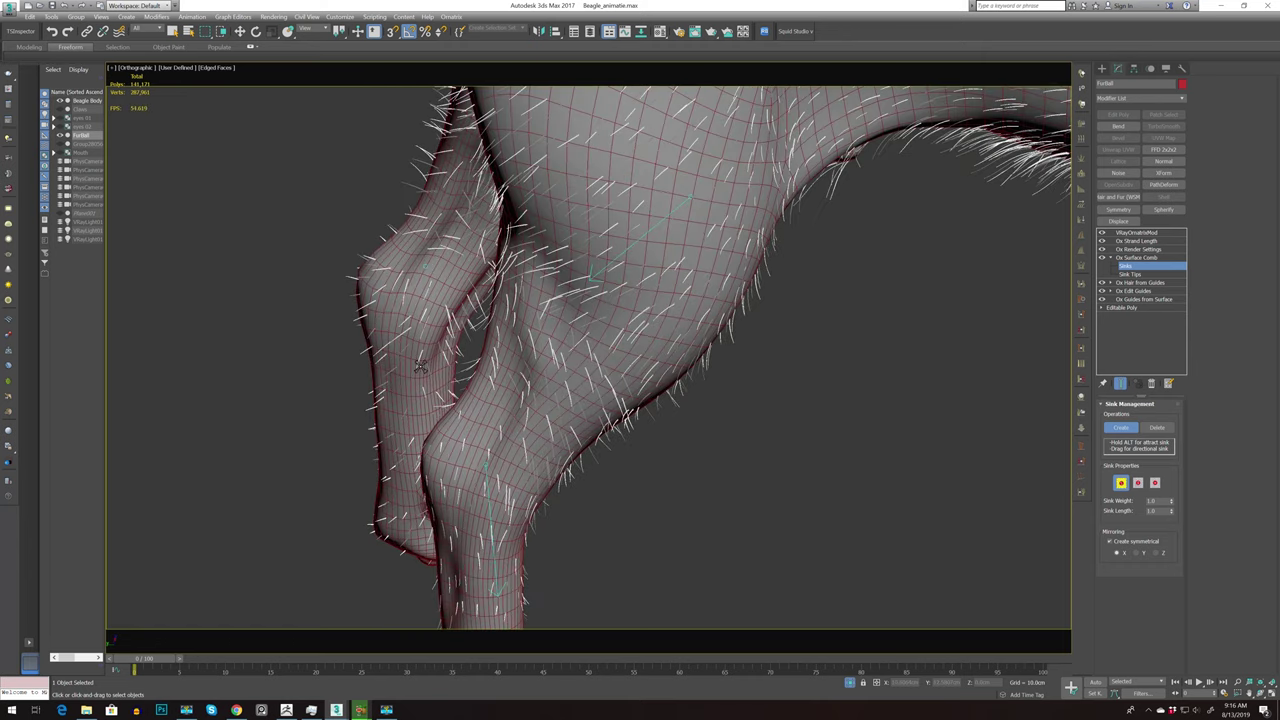
Comb the paw hair with a directional sink seen from below
scroll(420, 366, down, 5)
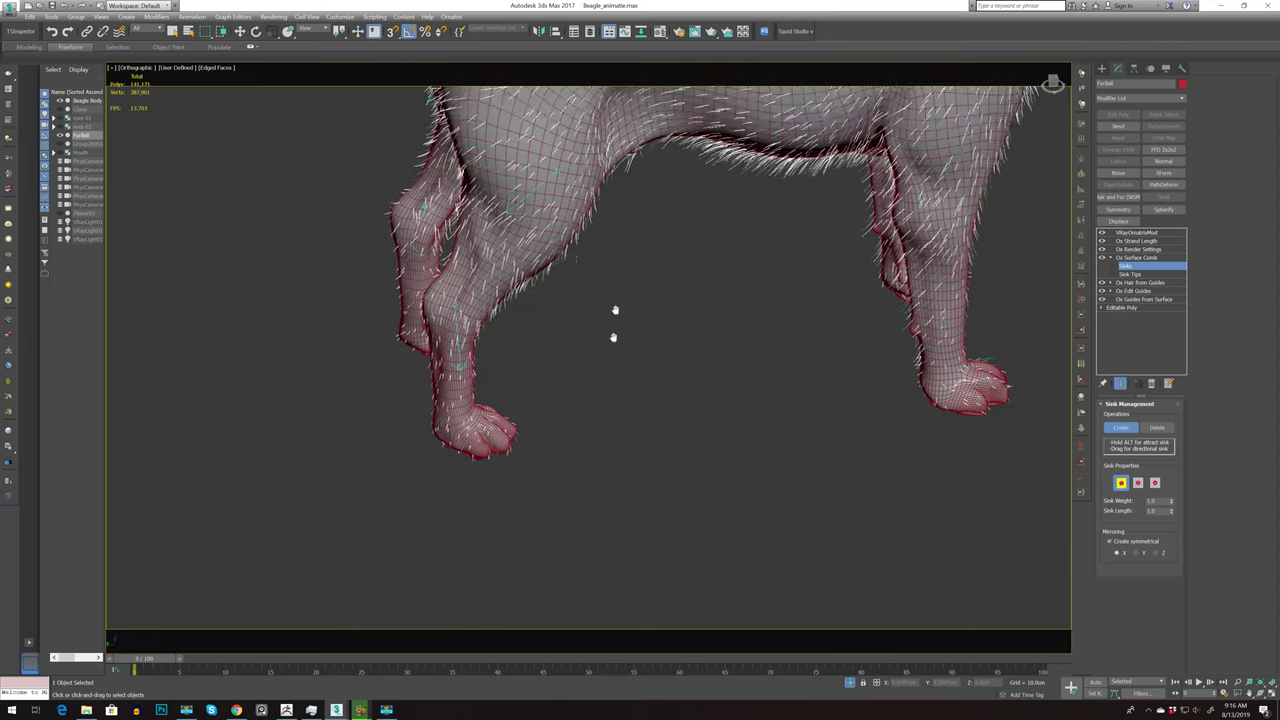
alt+middle_drag(614, 314, 586, 320)
scroll(583, 228, up, 5)
scroll(584, 228, up, 2)
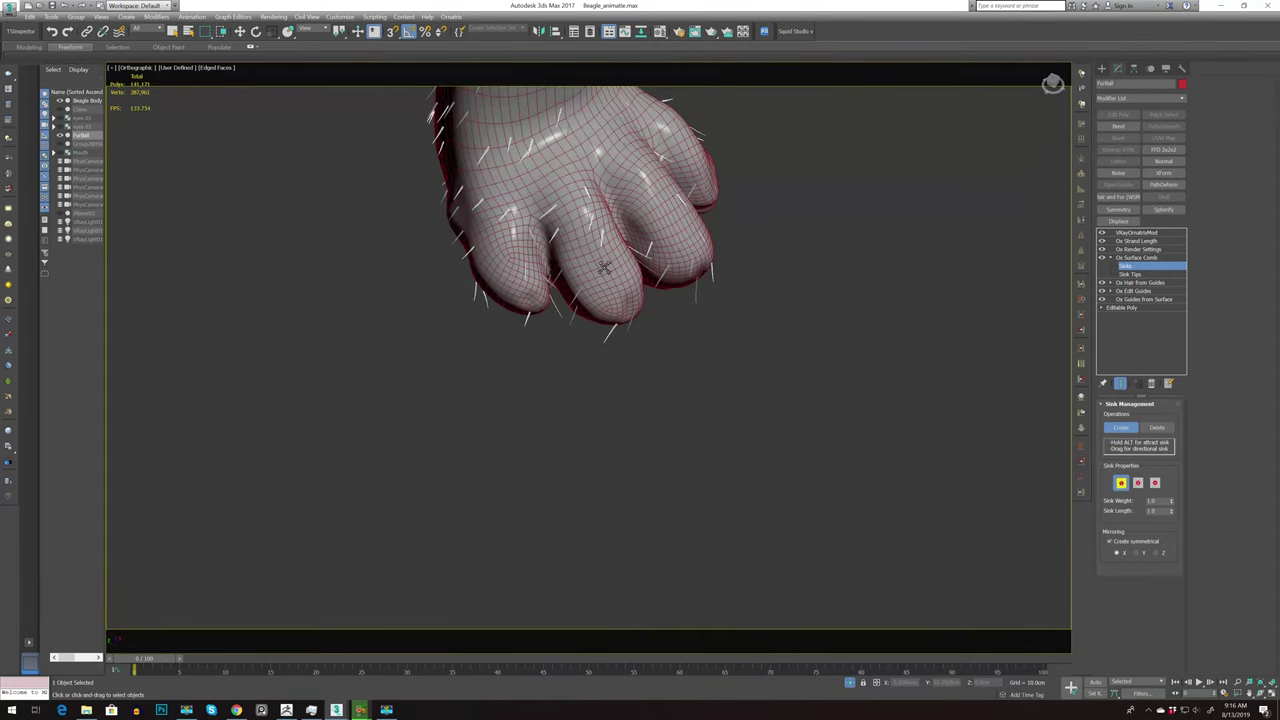
drag(604, 266, 549, 166)
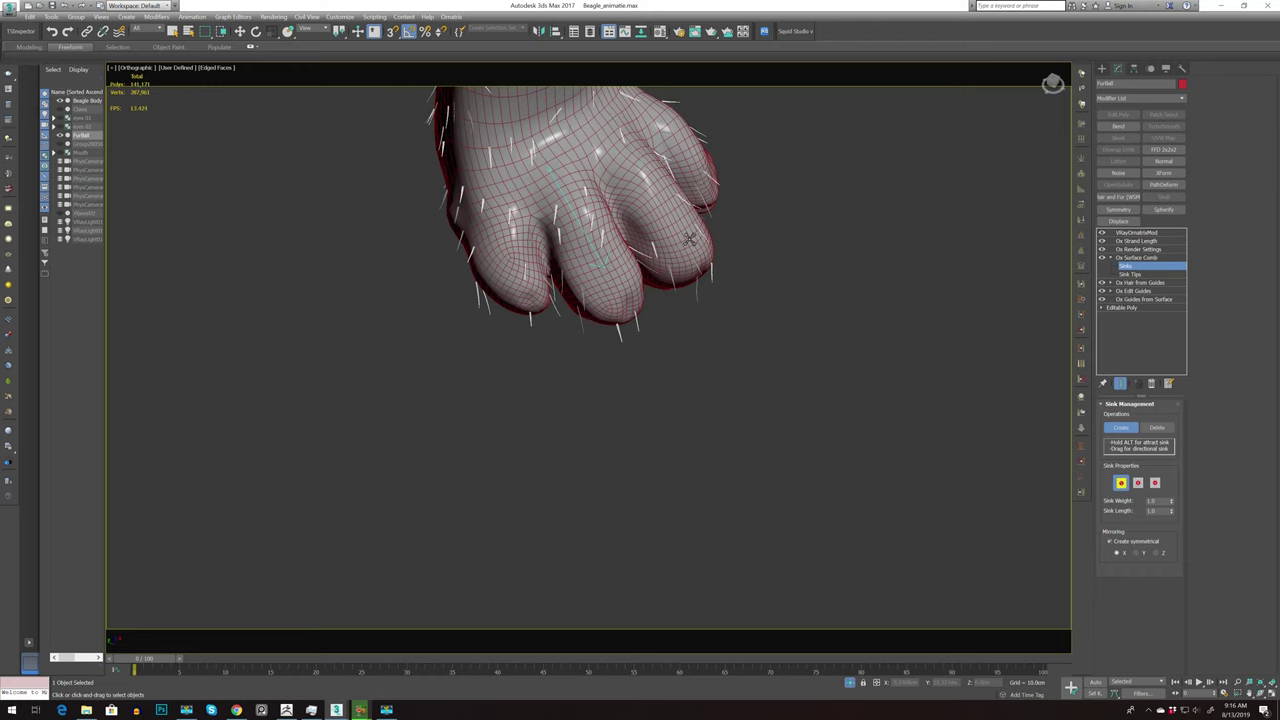
scroll(689, 237, down, 5)
scroll(771, 220, down, 5)
mouse_move(771, 220)
alt+middle_down()
mouse_move(569, 386)
mouse_move(660, 353)
mouse_move(560, 330)
alt+middle_up()
scroll(700, 350, down, 2)
scroll(570, 182, up, 8)
alt+middle_drag(571, 179, 600, 180)
scroll(570, 160, up, 3)
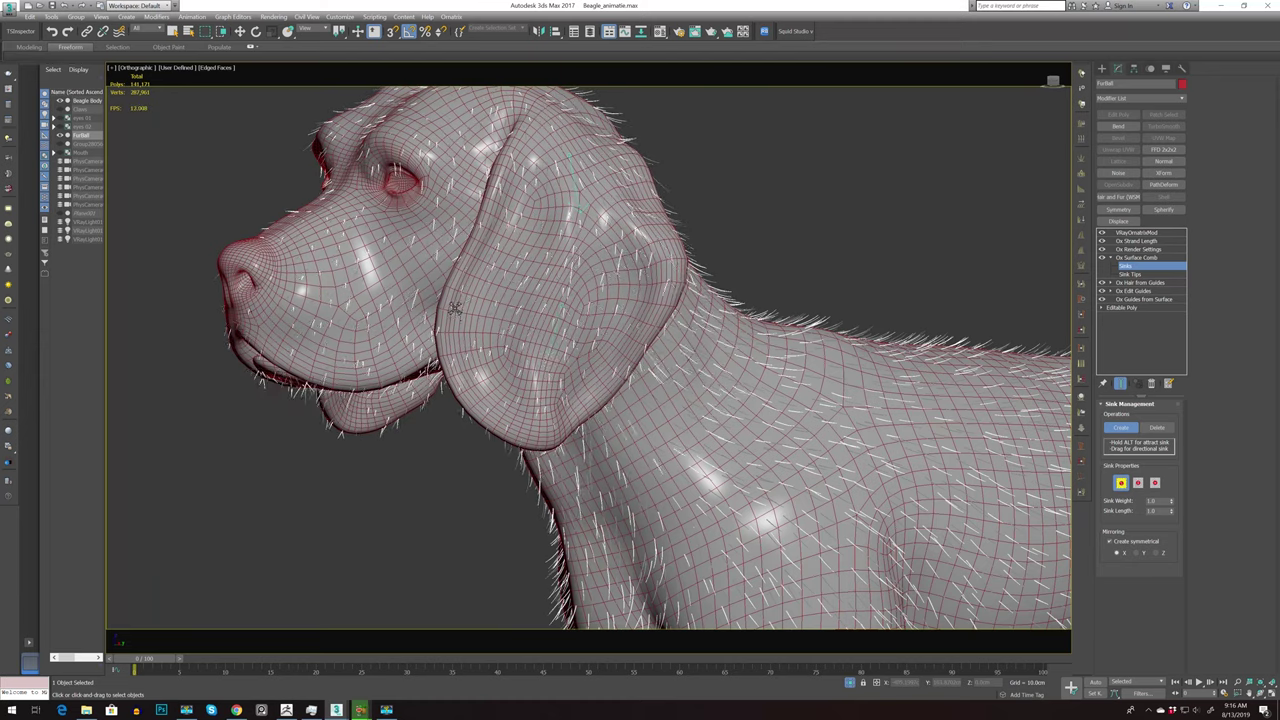
Comb the ear hair with a directional sink and add a sink on the lower muzzle
scroll(452, 296, up, 5)
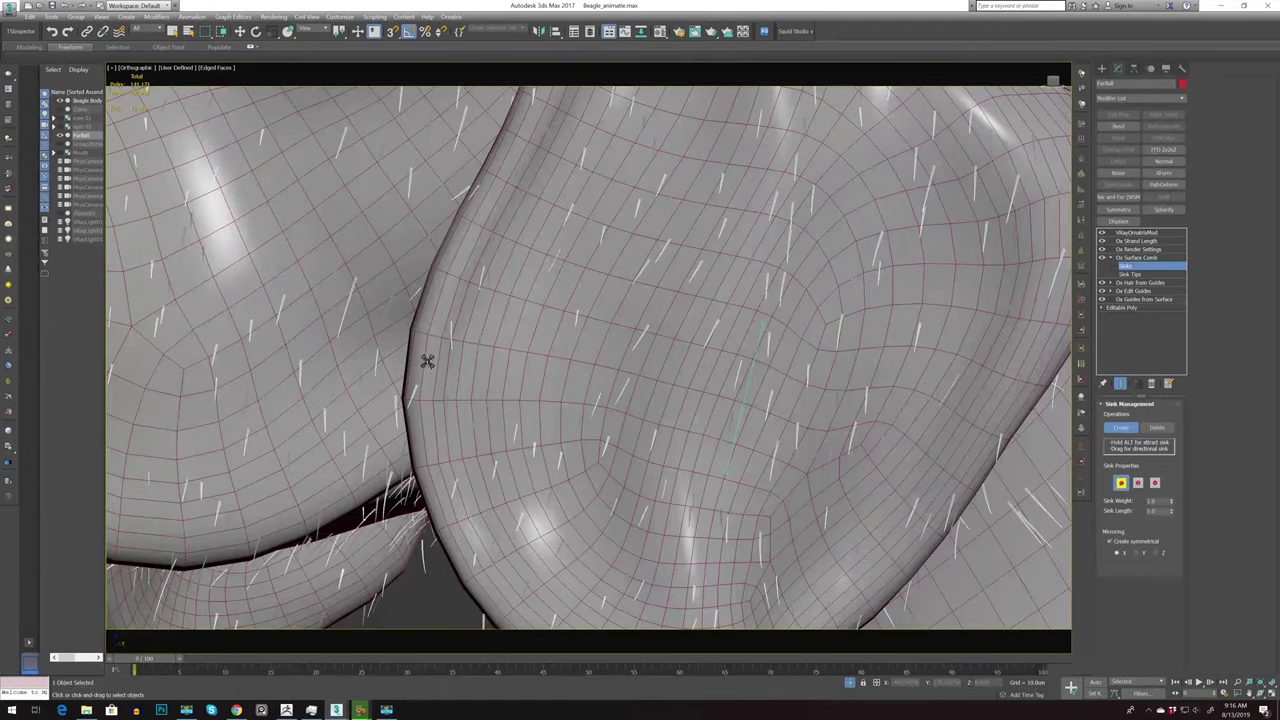
drag(458, 263, 422, 376)
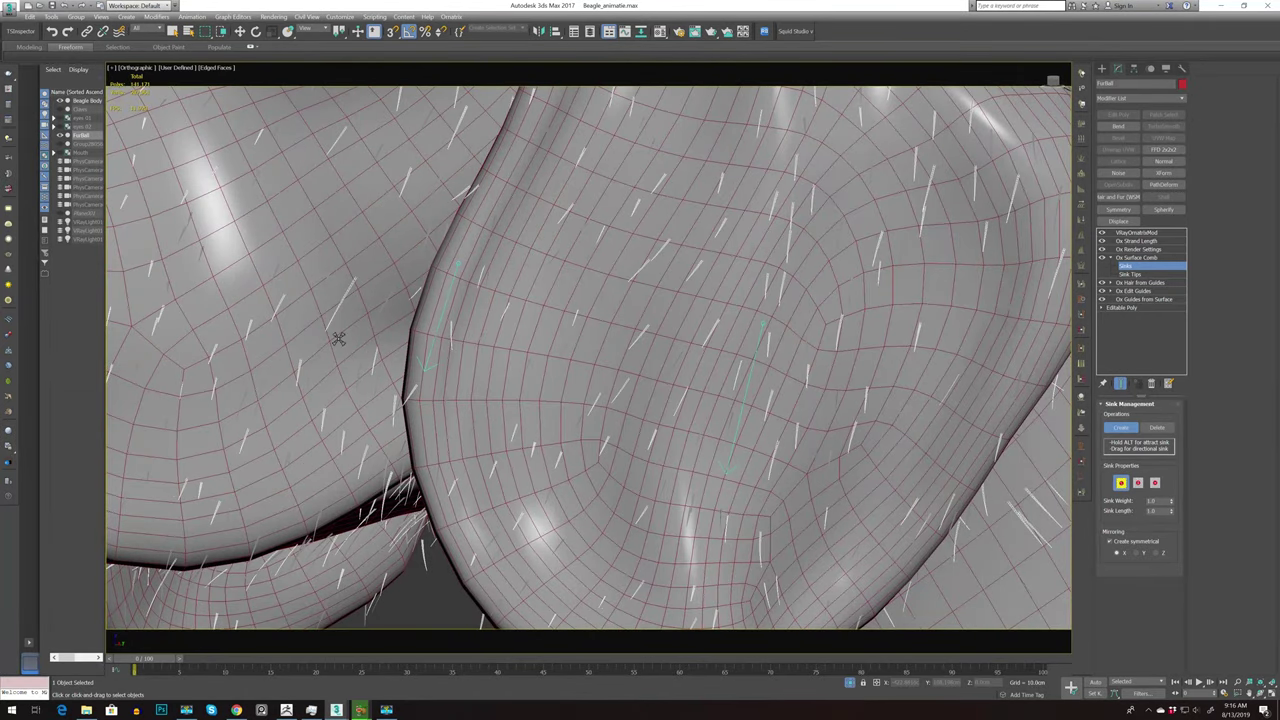
scroll(300, 316, down, 4)
scroll(312, 292, up, 4)
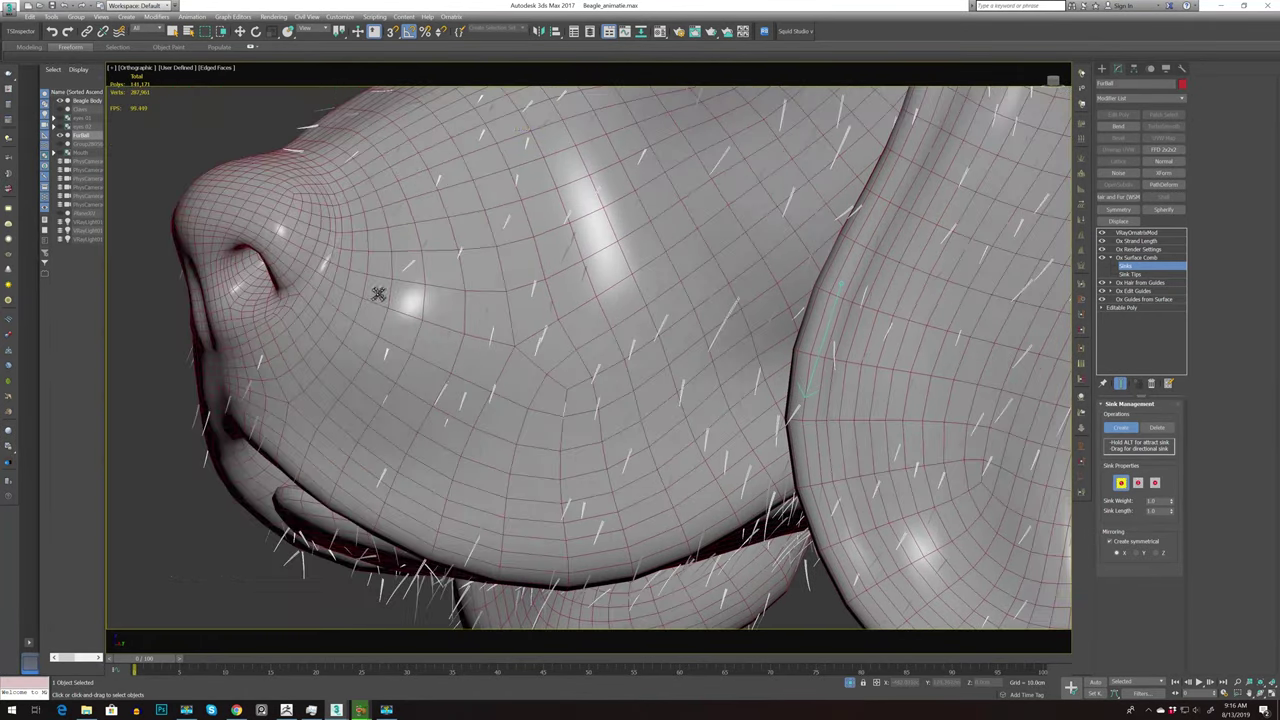
click(336, 447)
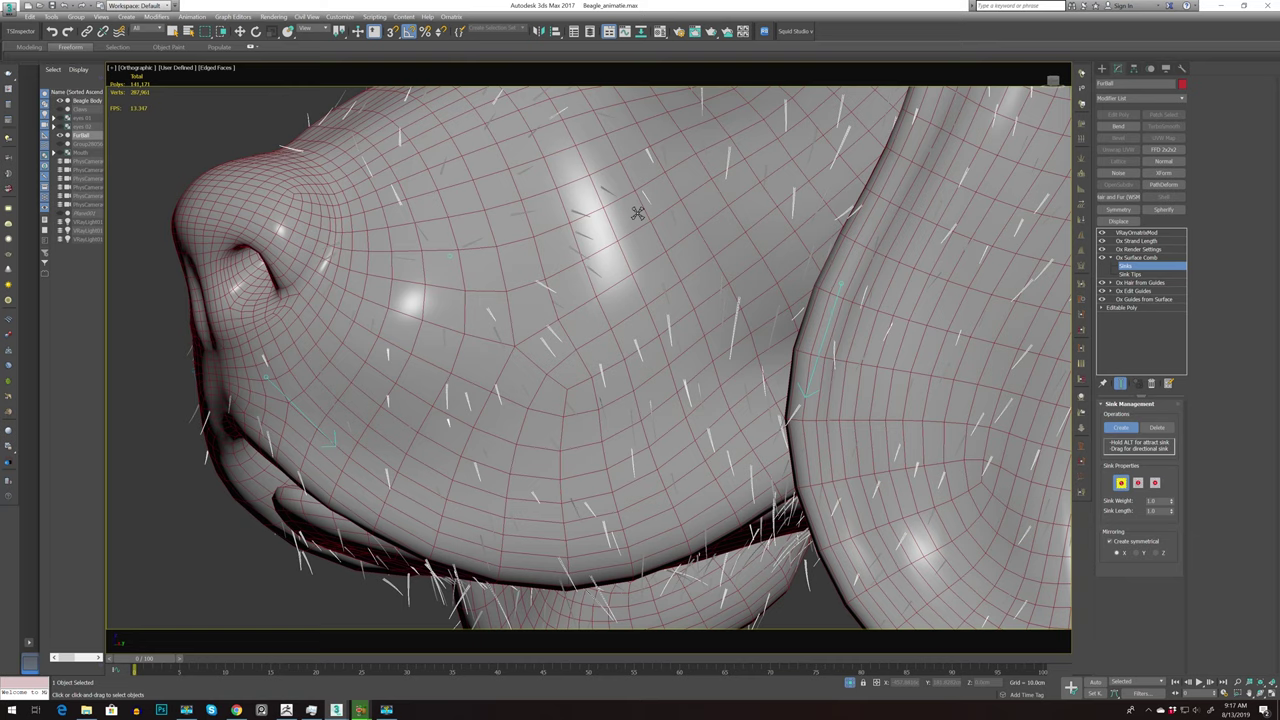
Comb the hair above the eye directionally and add a sink on the brow
alt+middle_drag(666, 206, 428, 394)
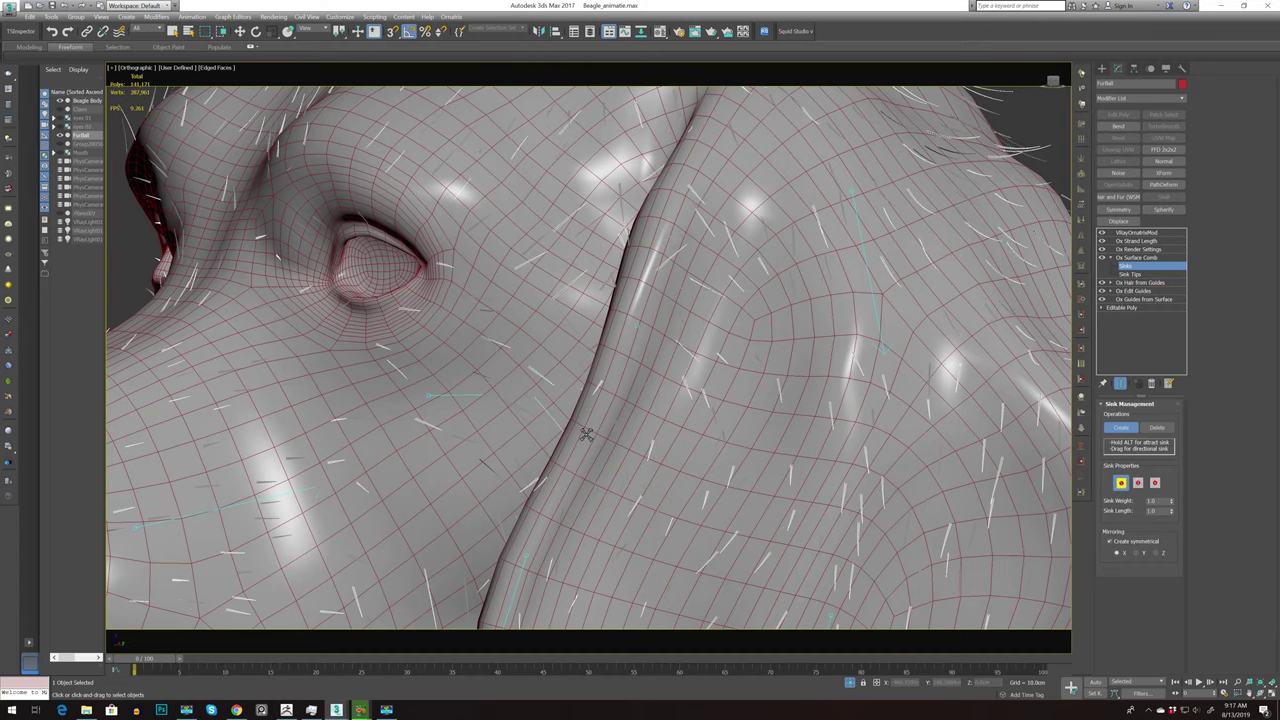
mouse_move(334, 158)
alt+middle_down()
mouse_move(340, 205)
mouse_move(520, 260)
alt+middle_up()
scroll(540, 268, up, 5)
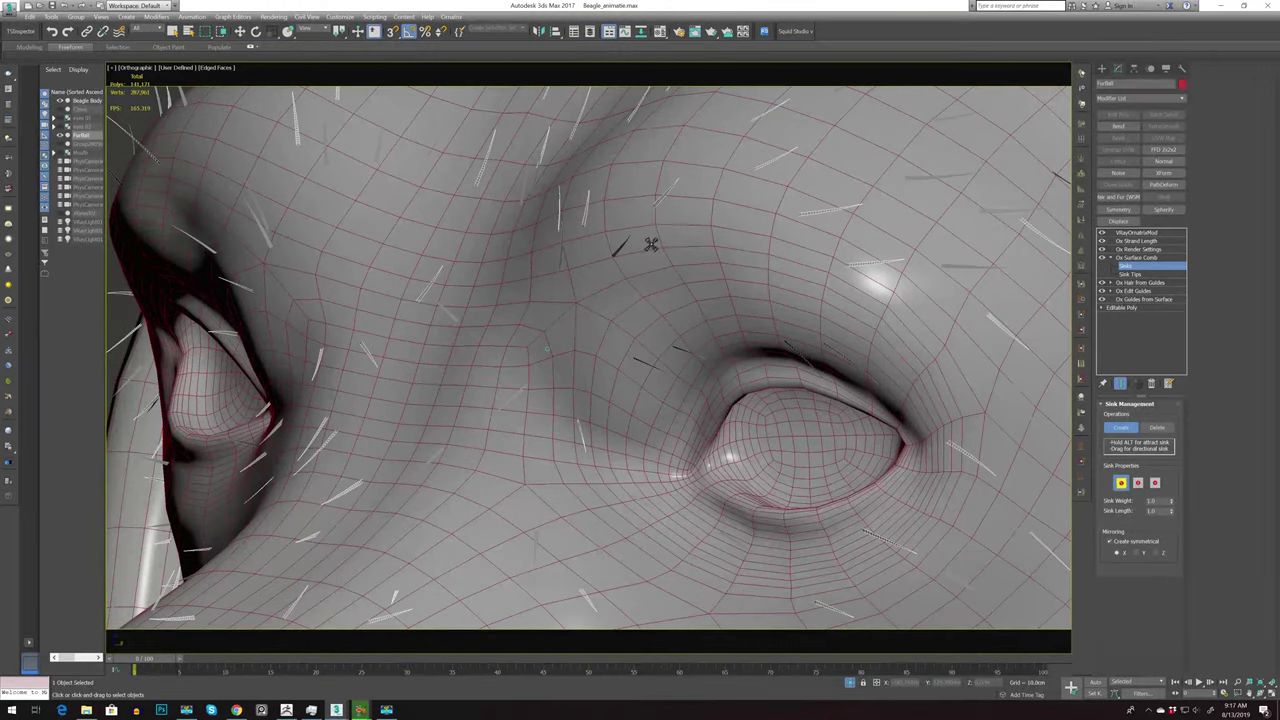
drag(548, 349, 652, 242)
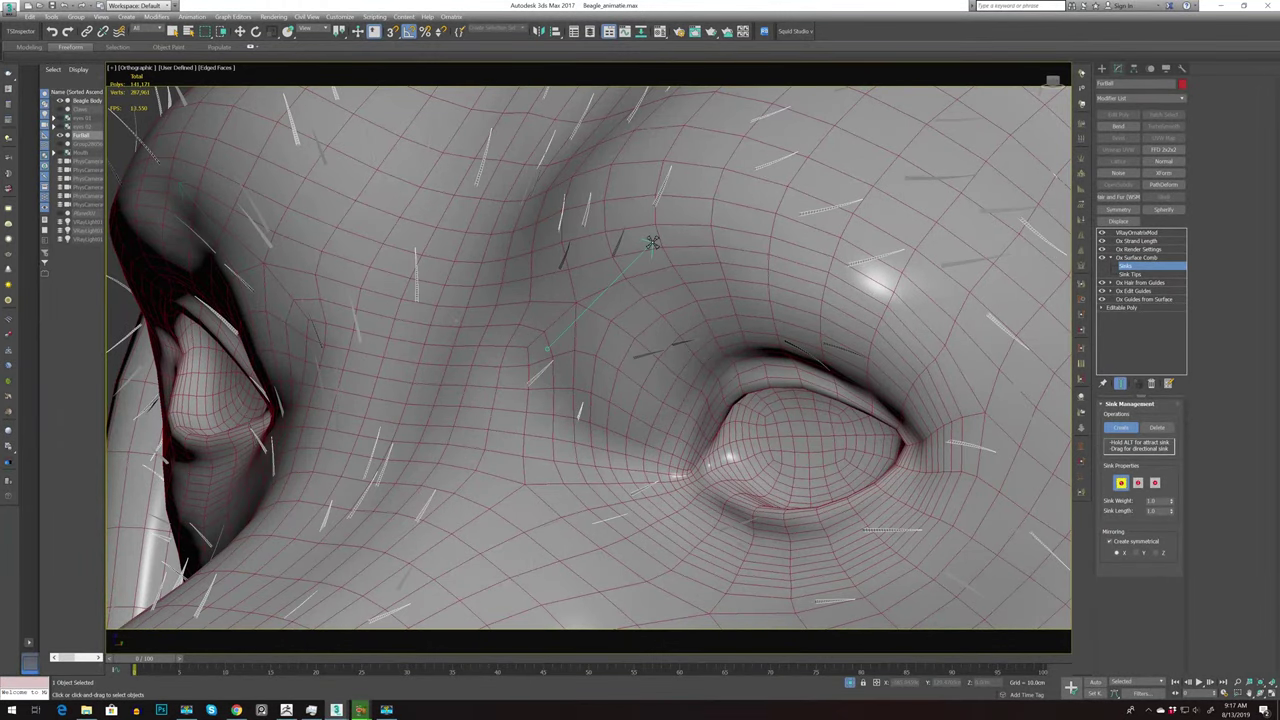
scroll(751, 258, down, 4)
alt+middle_drag(746, 234, 586, 403)
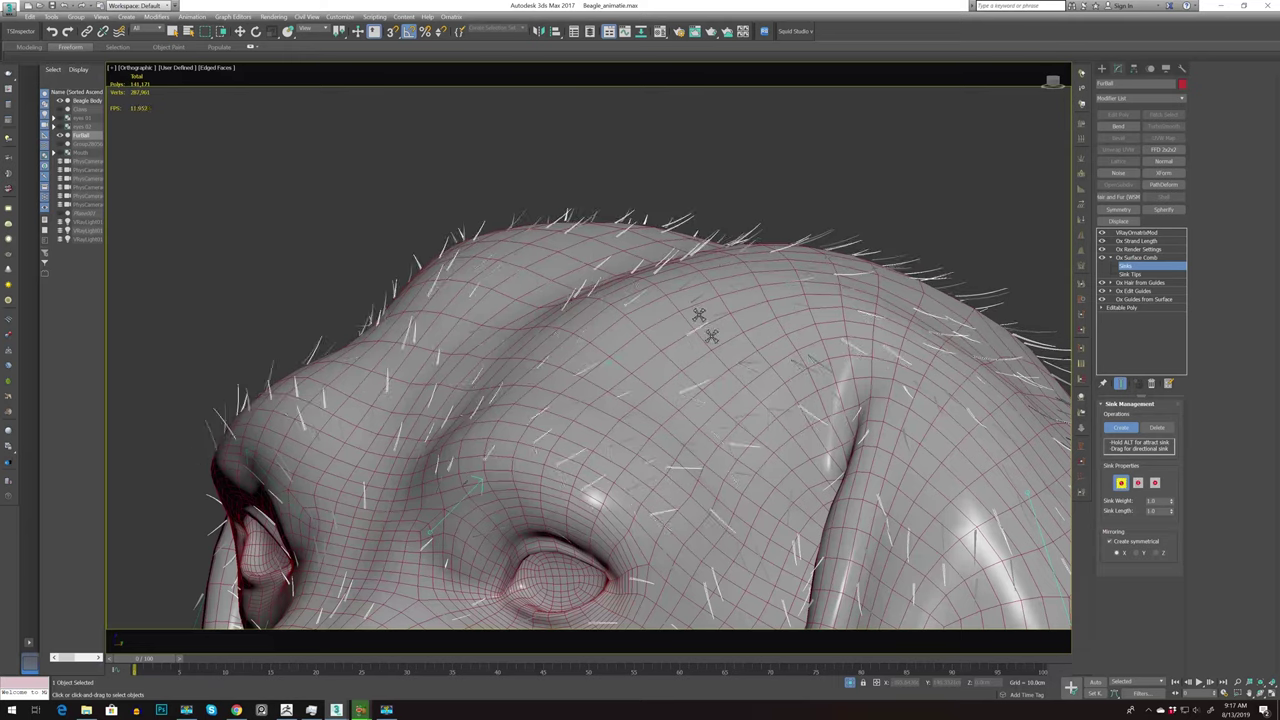
click(790, 459)
Review the furred beagle from a low angle and select Ox Strand Length in the stack
scroll(790, 459, down, 5)
mouse_move(791, 457)
alt+middle_down()
mouse_move(894, 451)
mouse_move(908, 480)
mouse_move(900, 520)
alt+middle_up()
scroll(690, 330, up, 3)
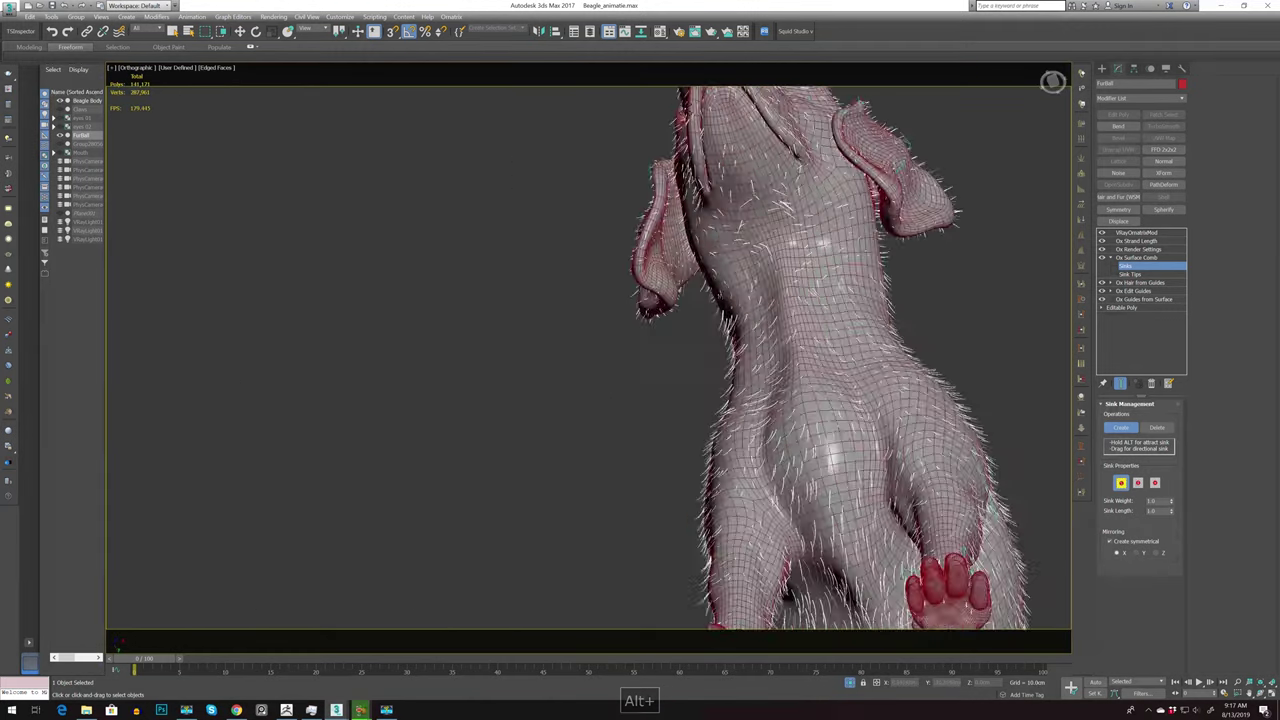
scroll(690, 330, up, 4)
scroll(685, 322, up, 1)
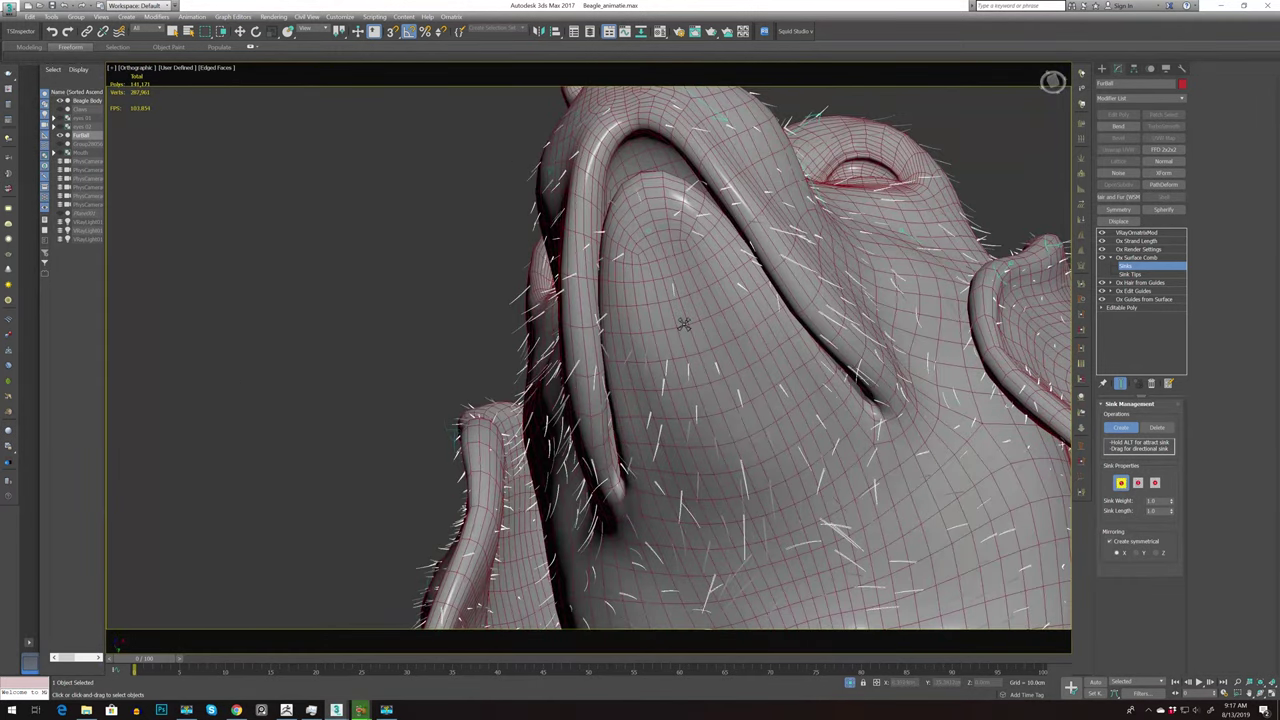
scroll(683, 323, down, 8)
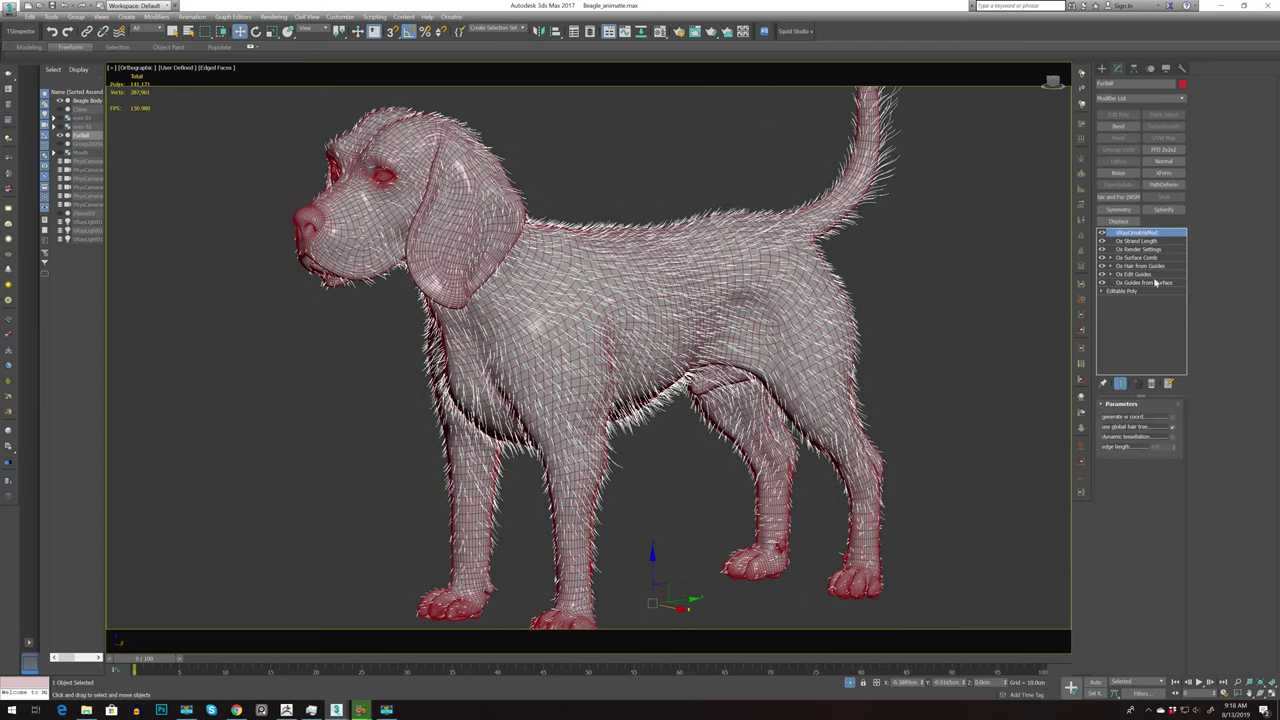
click(1145, 243)
Add an Ox Hair Clustering modifier with Num. Clumps set to 10
click(1179, 99)
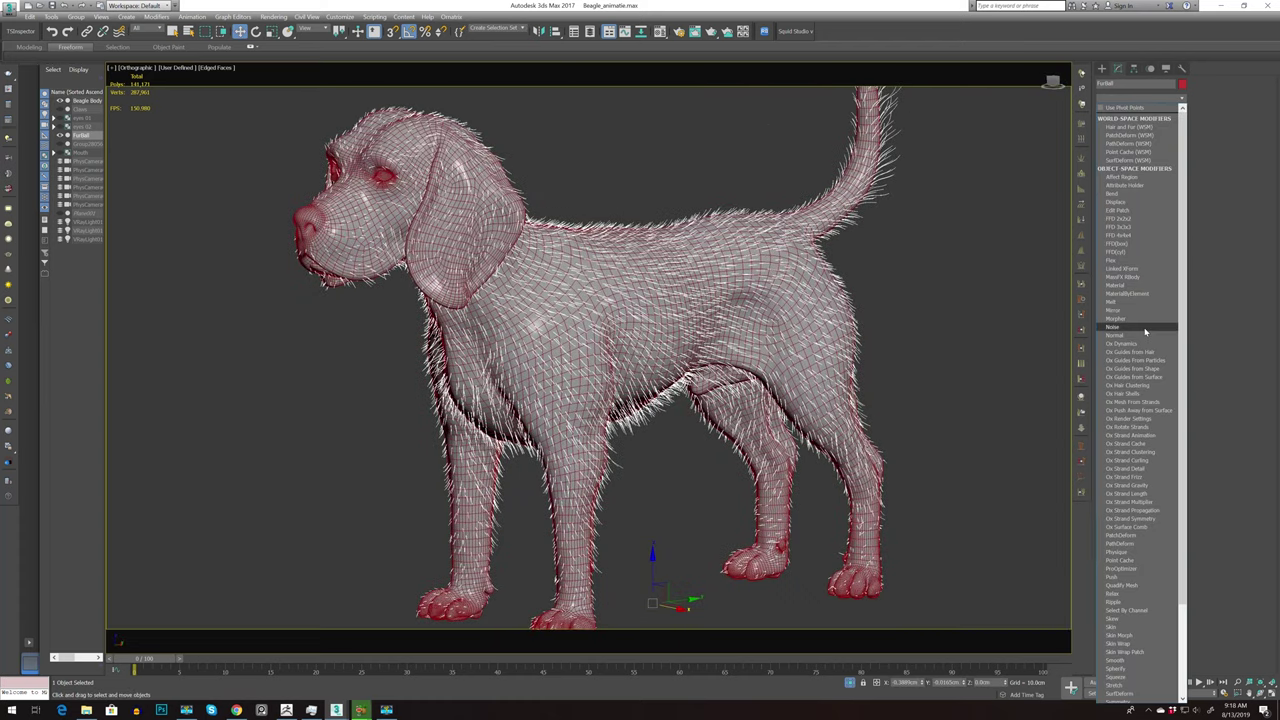
click(1144, 386)
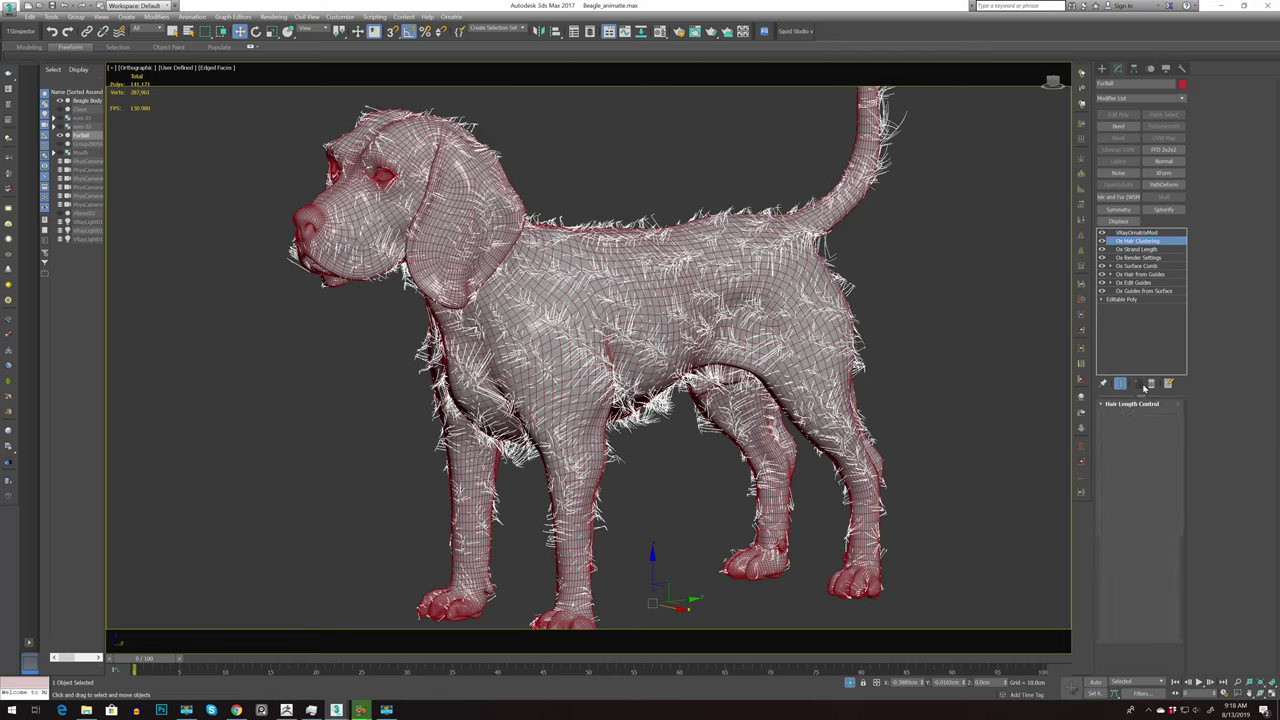
key(m)
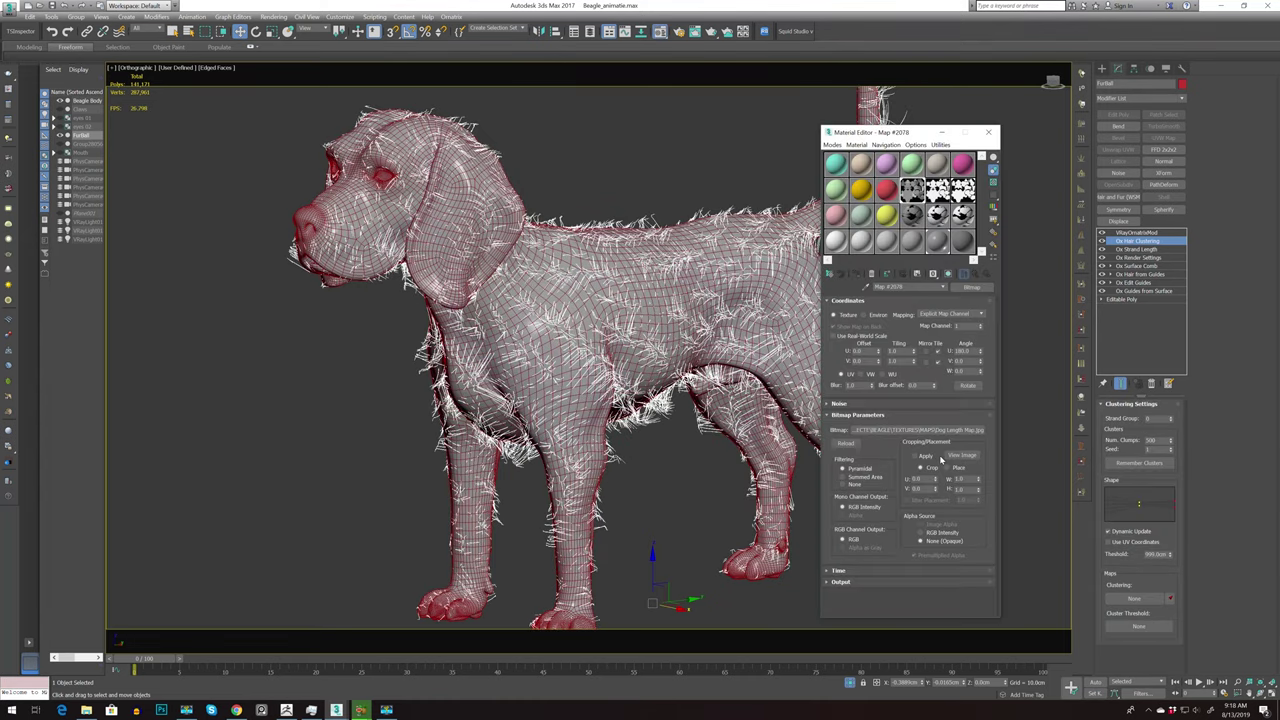
click(1155, 440)
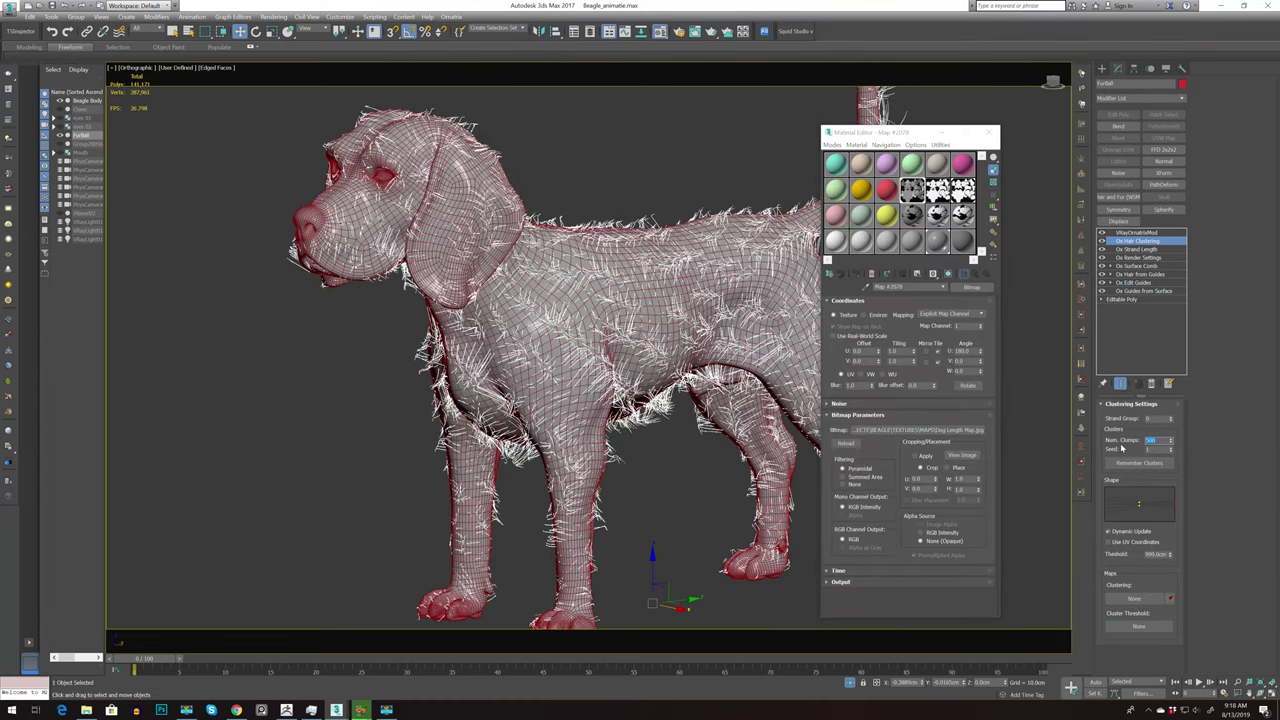
text(1)
text(00000)
key(Return)
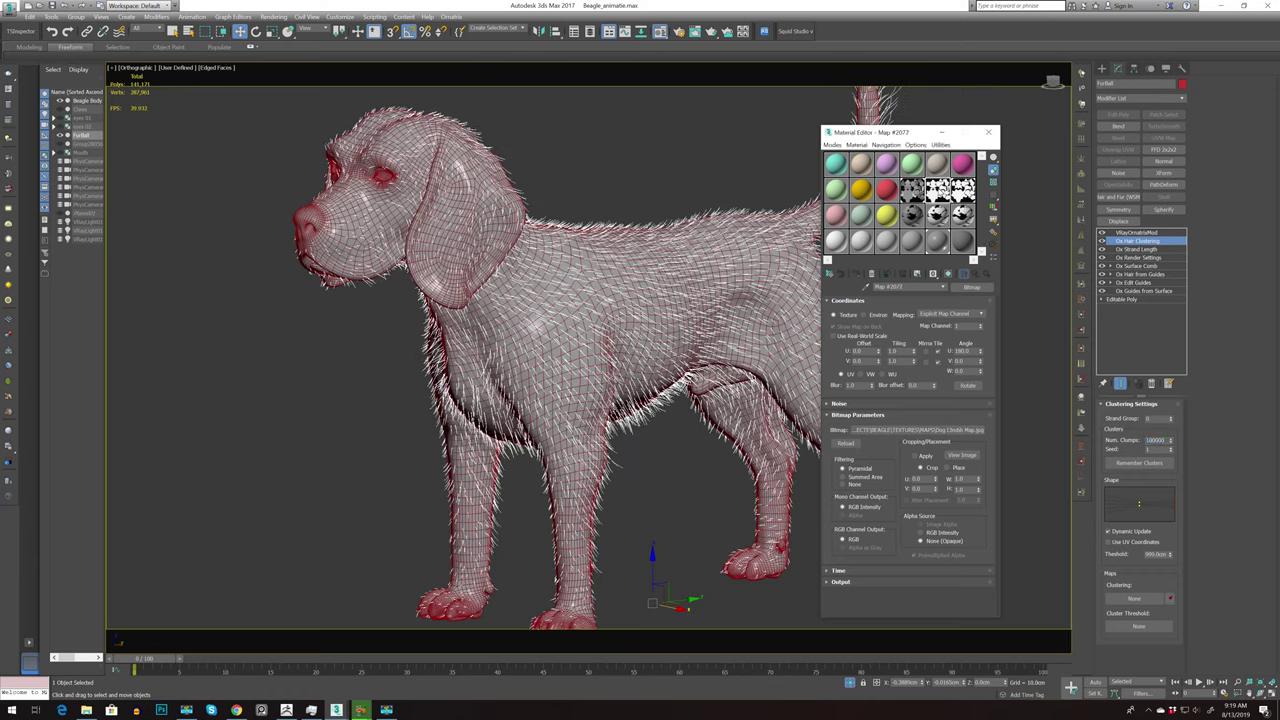
Assign the Dog Cluster Map to both the Clustering and Cluster Threshold map slots
drag(1125, 525, 1134, 597)
click(618, 383)
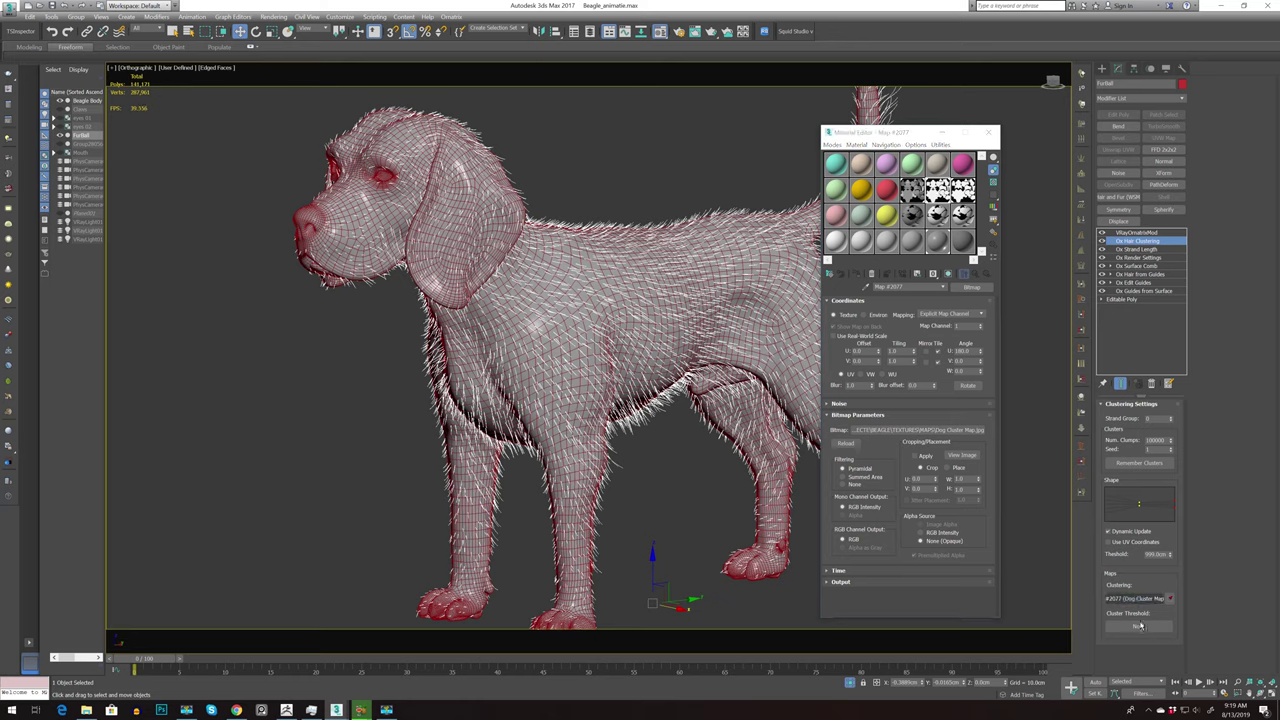
drag(1040, 503, 1138, 598)
click(617, 386)
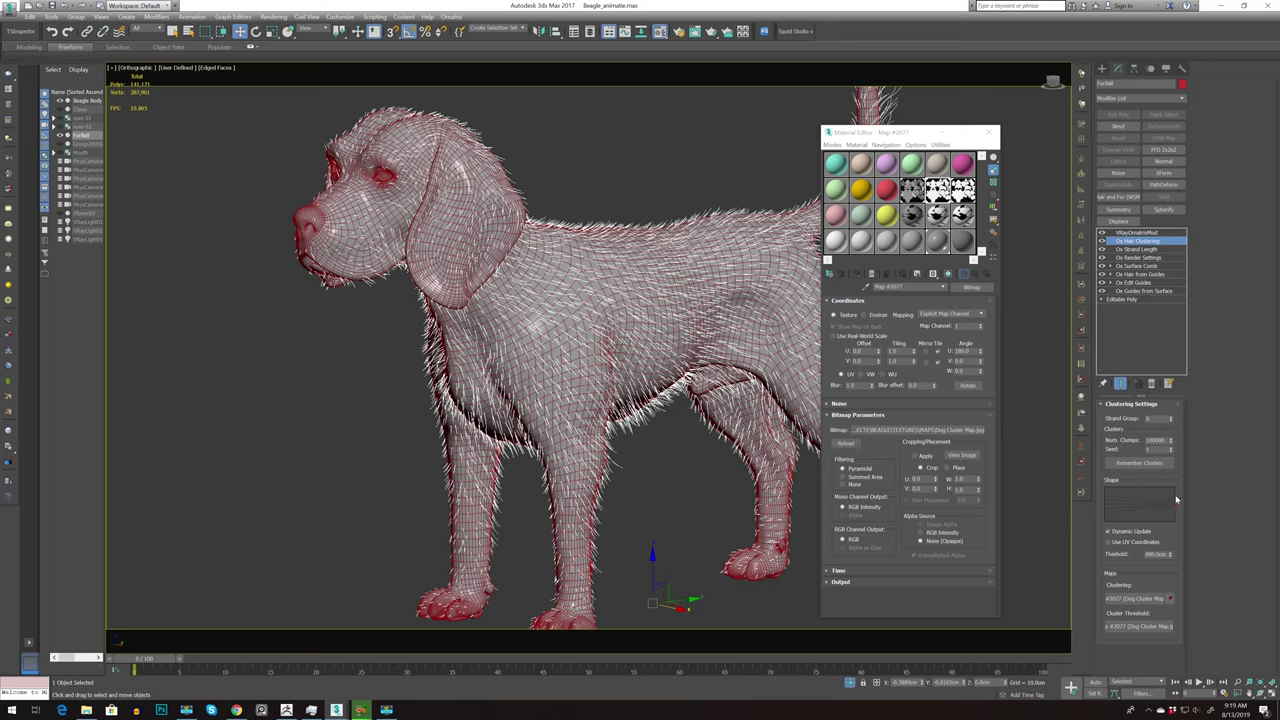
click(990, 131)
click(1185, 102)
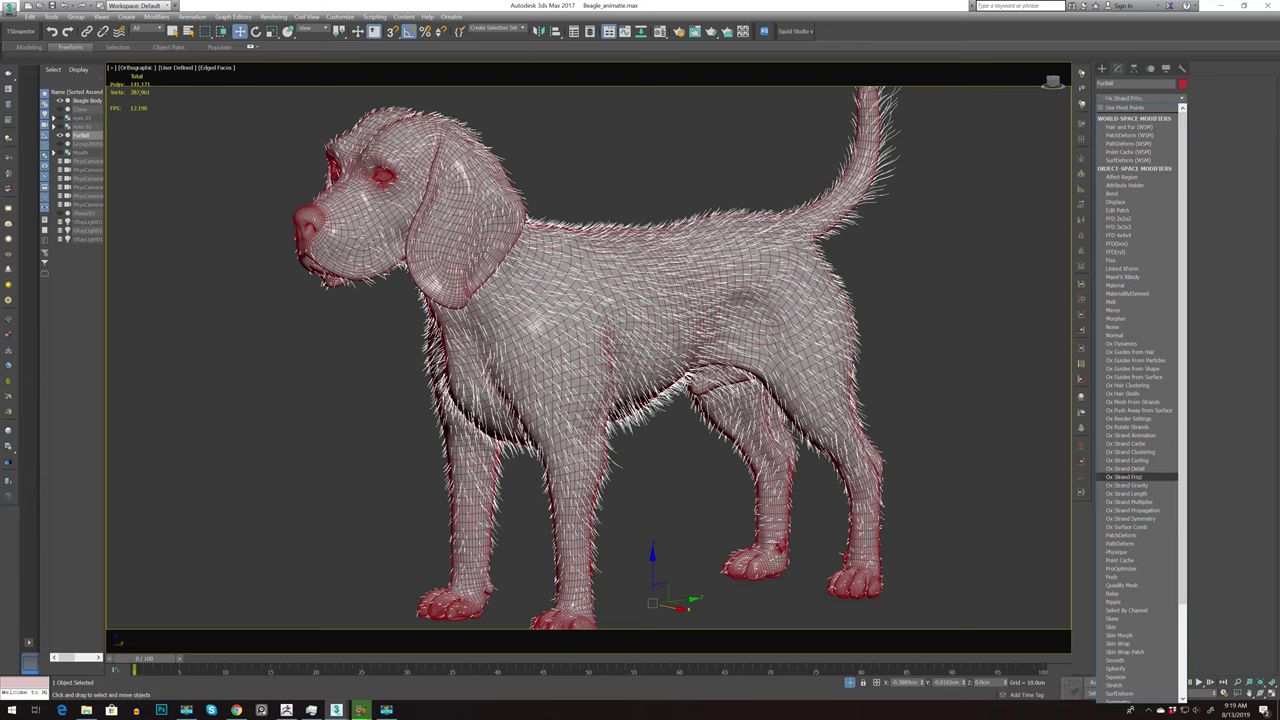
Add Ox Strand Frizz with a global frizz amount of 0.5 cm
click(1125, 477)
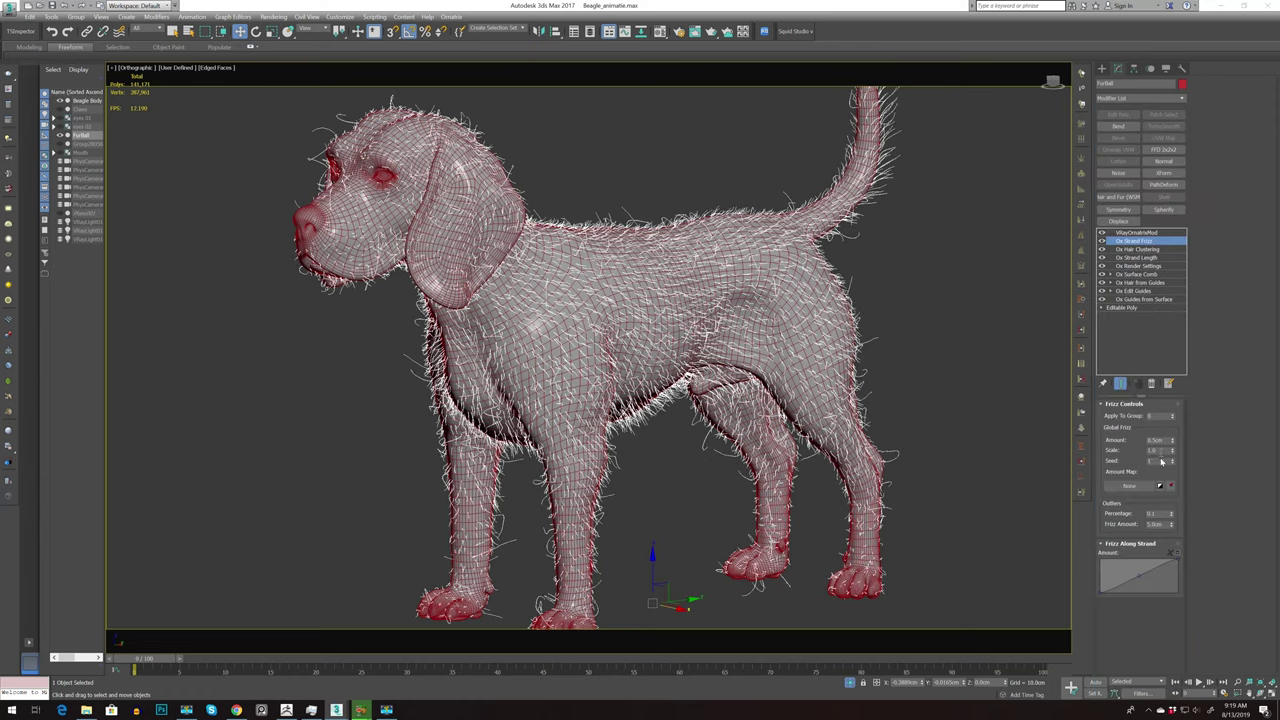
text(0.5)
key(Return)
key(BackSpace)
key(Return)
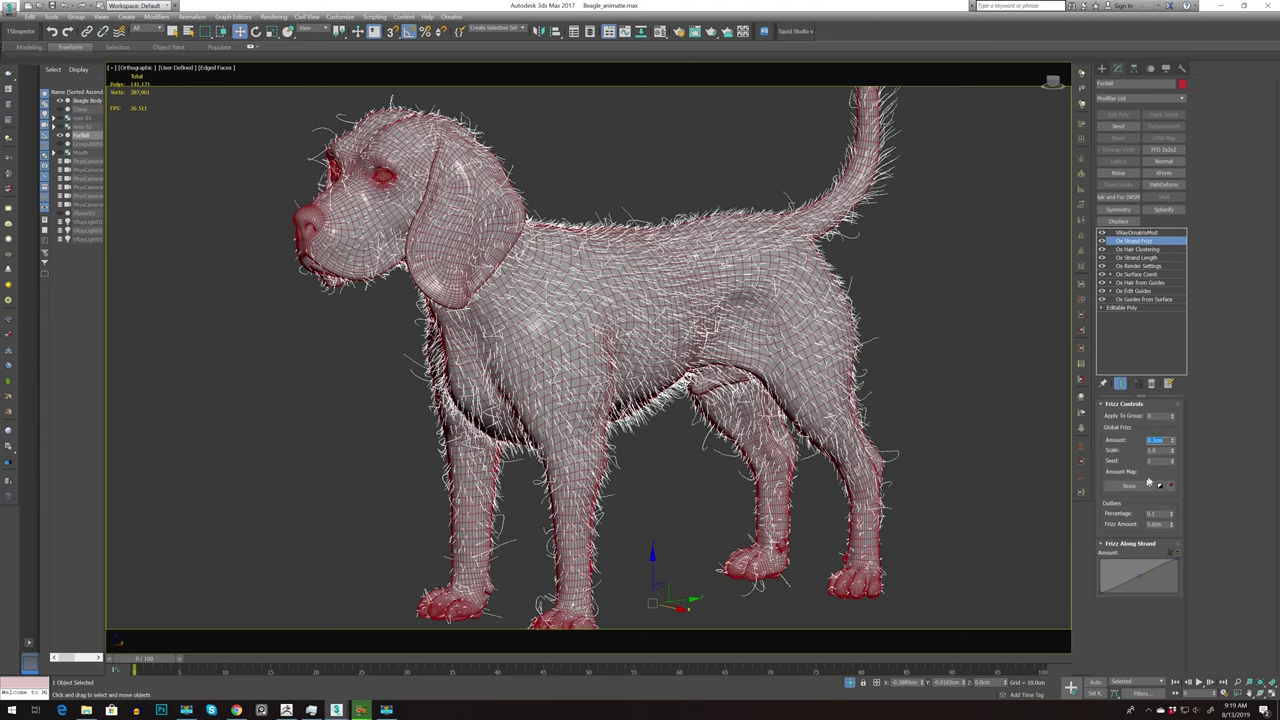
Lower the outlier frizz amount and reshape both ends of the Frizz Along Strand curve
click(1155, 524)
text(0)
key(Return)
text(2)
key(Return)
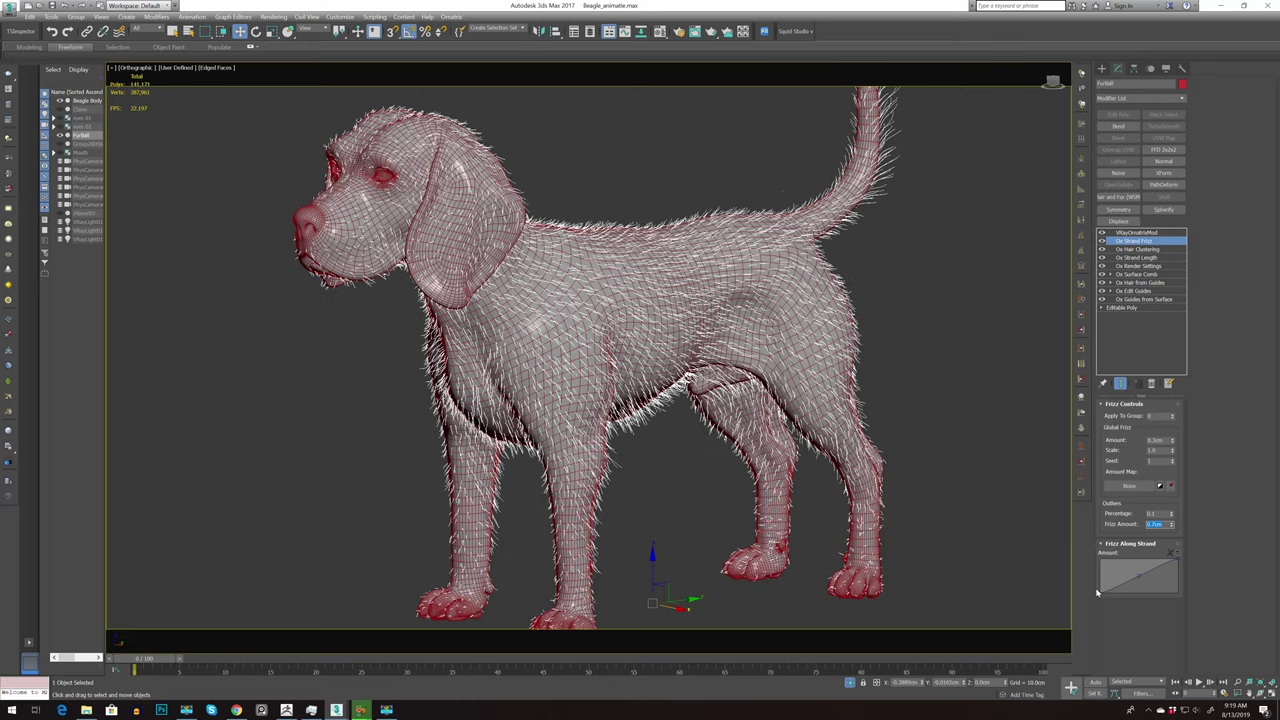
drag(1102, 585, 1102, 586)
drag(1180, 583, 1180, 587)
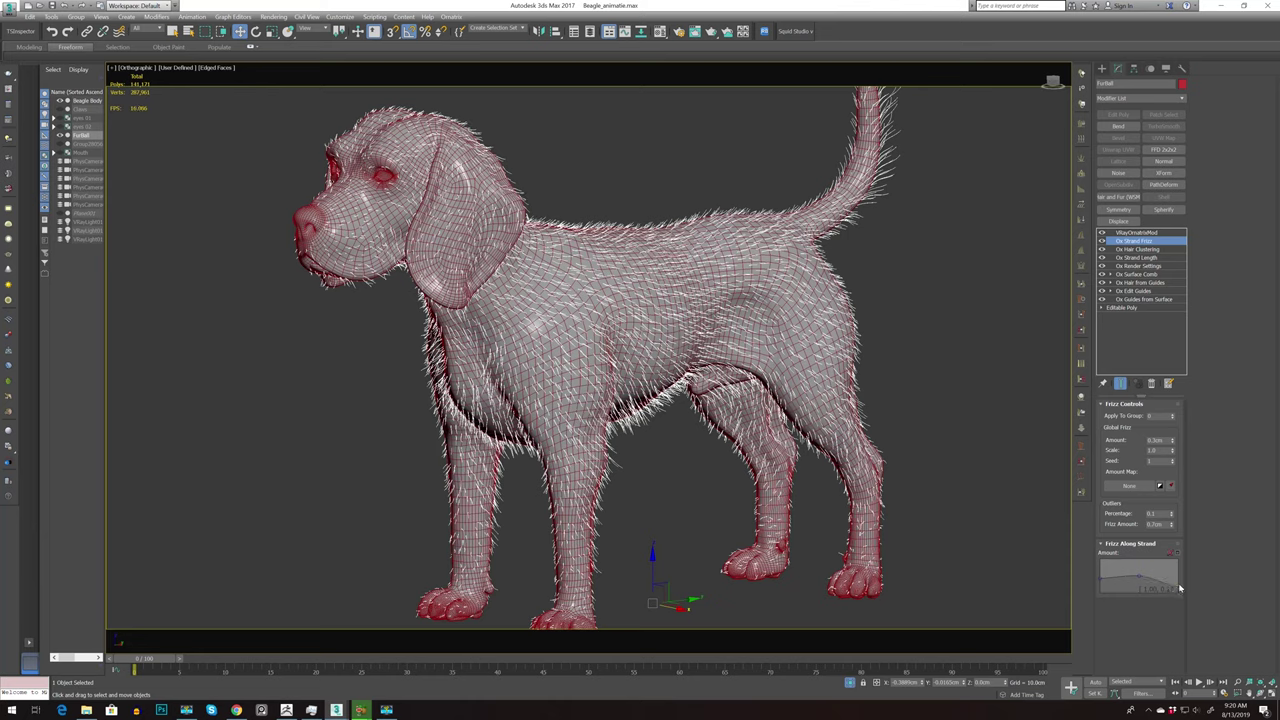
Create an Ox Surface Comb sink running down the dog's front leg
click(1109, 274)
click(1128, 283)
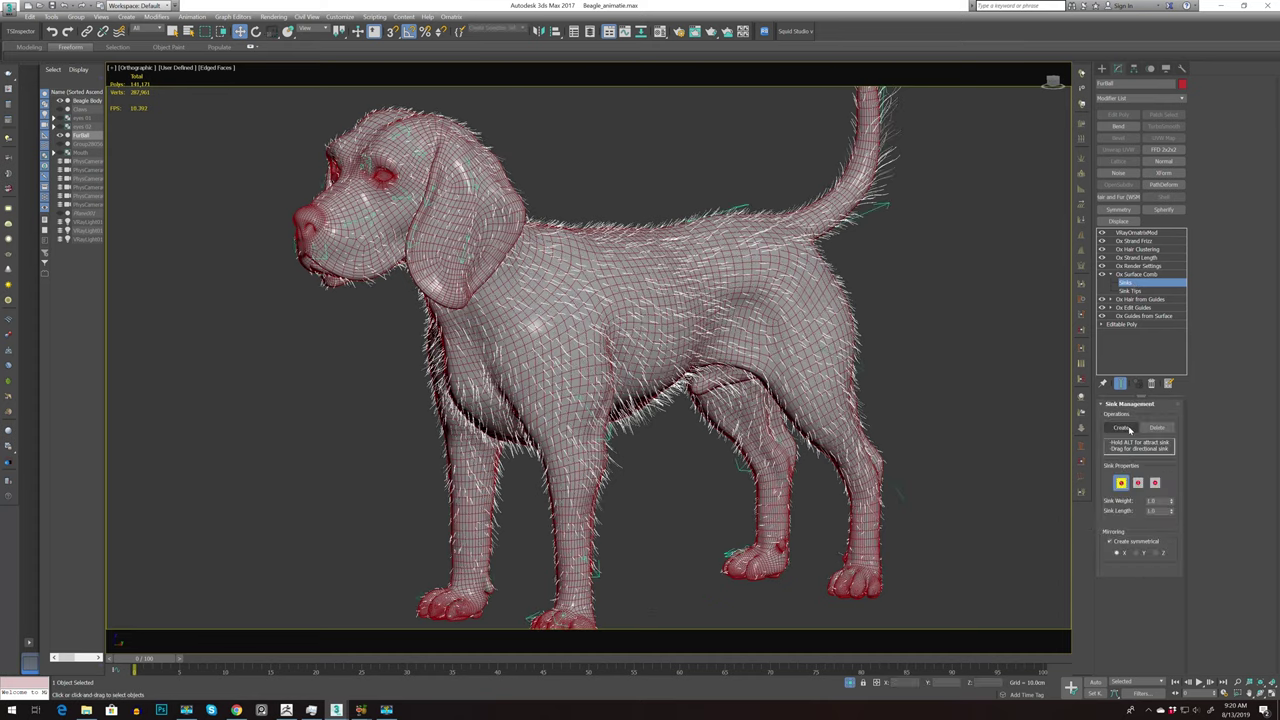
click(1122, 428)
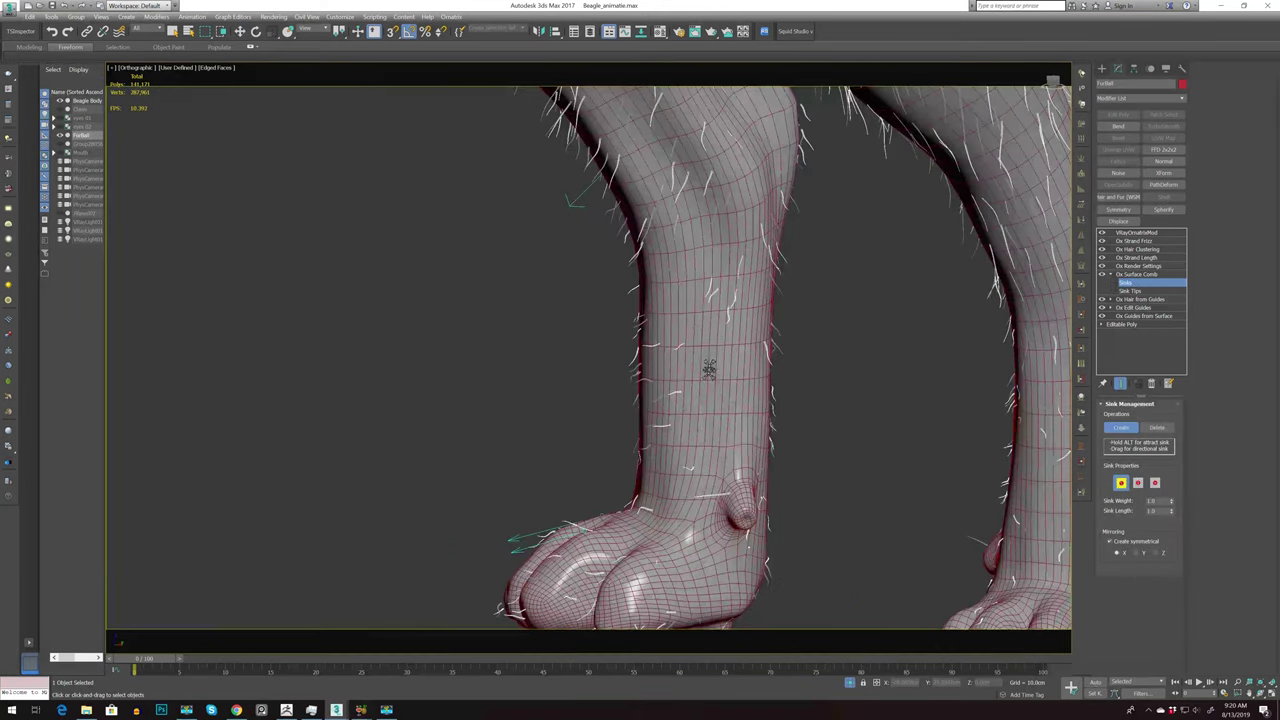
drag(713, 444, 714, 544)
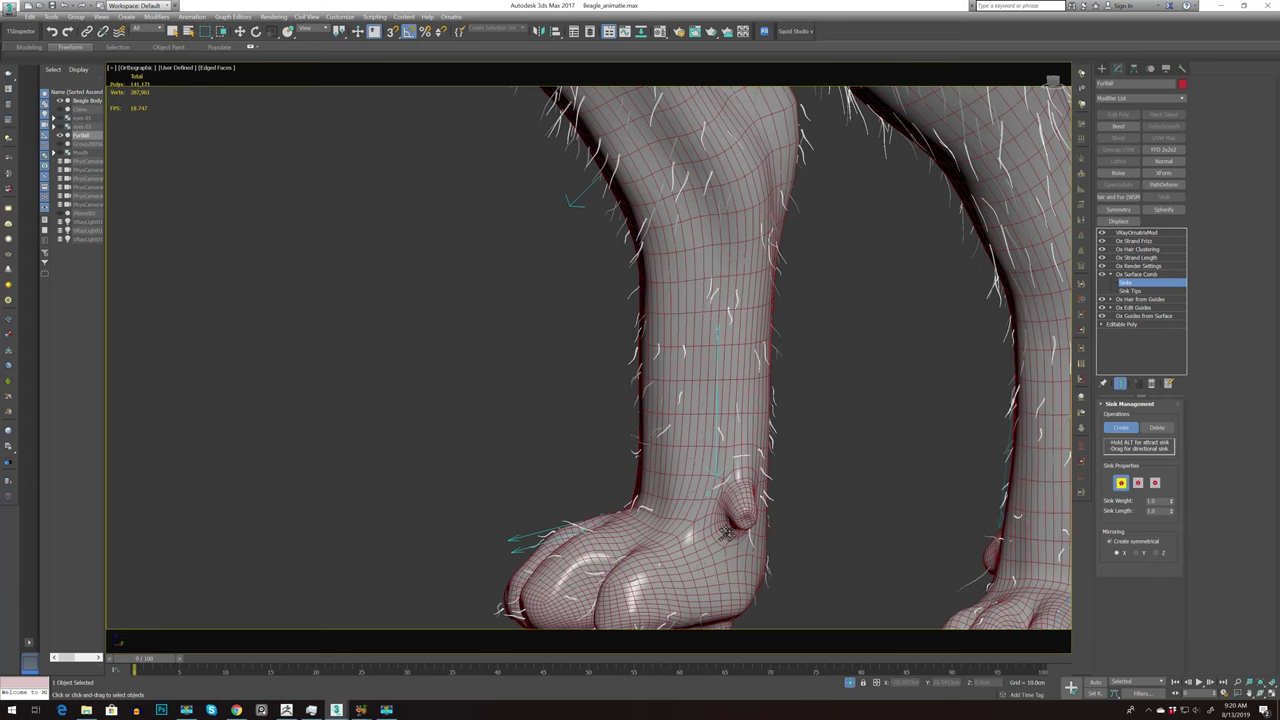
Return to the VRayOrnatrixMod fur settings and orbit to a three-quarter front view
scroll(877, 436, down, 4)
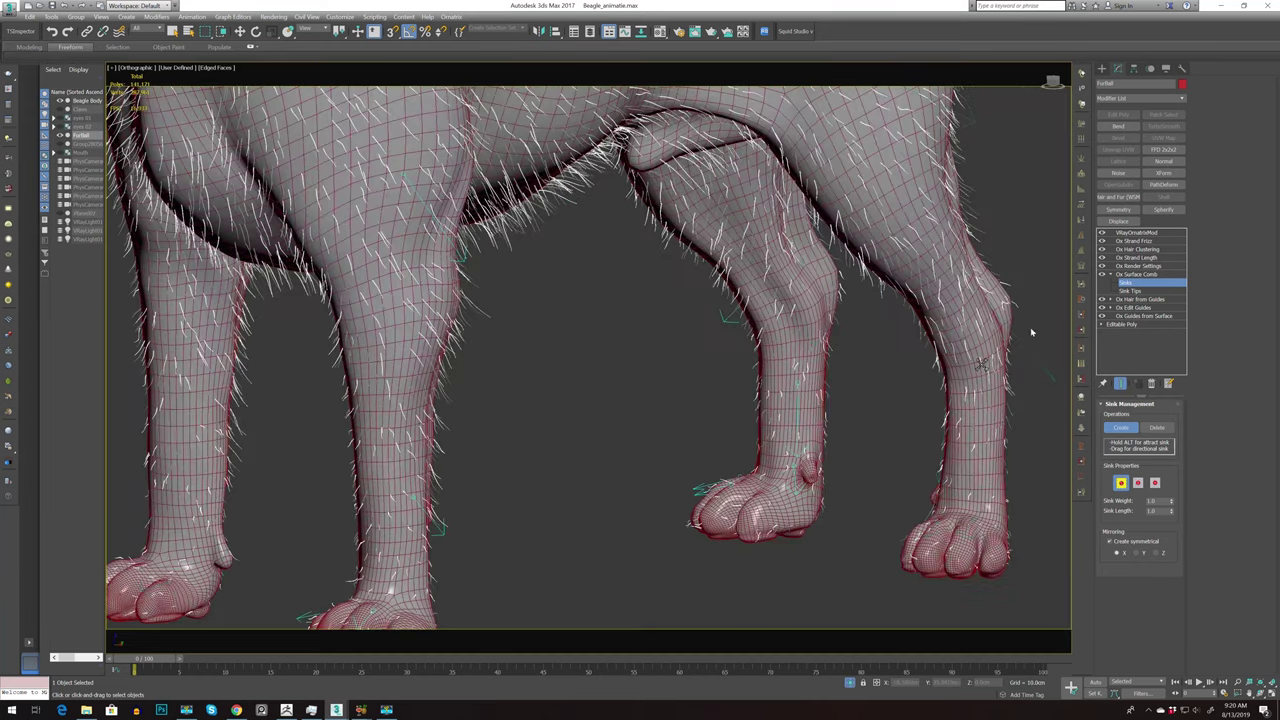
click(1133, 232)
scroll(894, 372, down, 5)
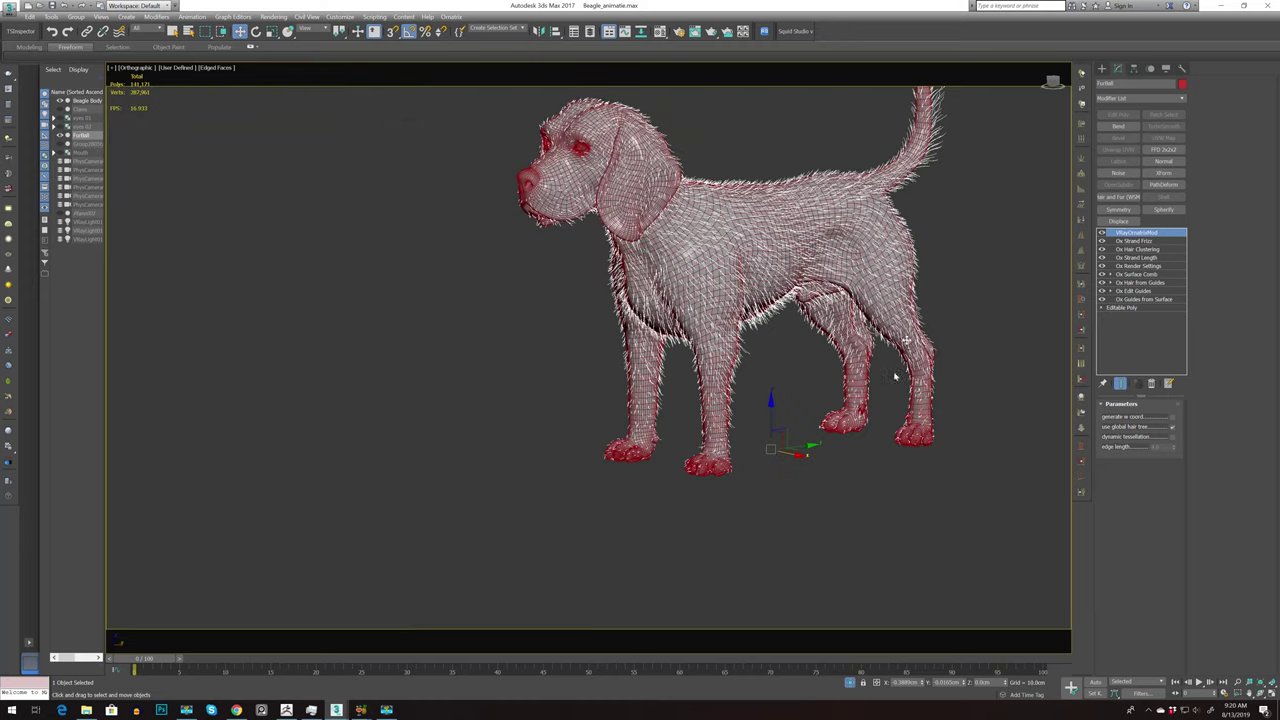
alt+middle_drag(896, 376, 930, 364)
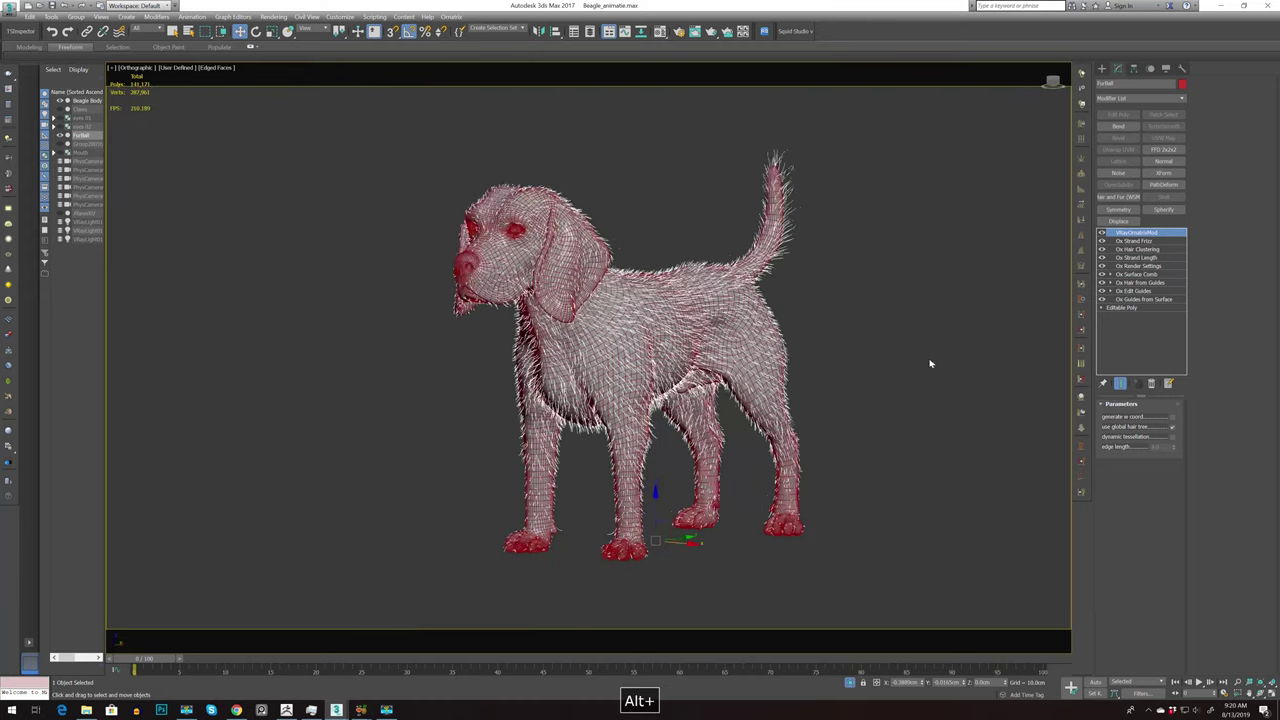
scroll(920, 420, up, 4)
alt+middle_drag(914, 486, 894, 471)
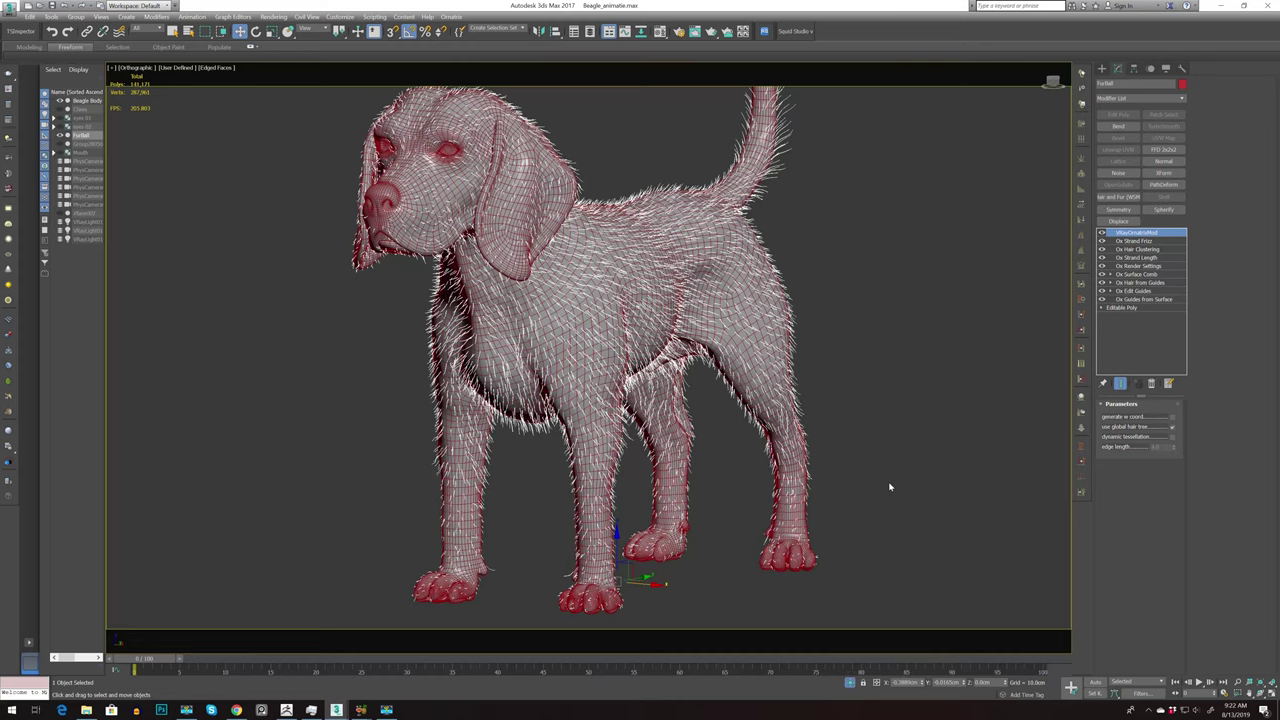
Exit isolation and view the scene through PhysCamera002
click(849, 684)
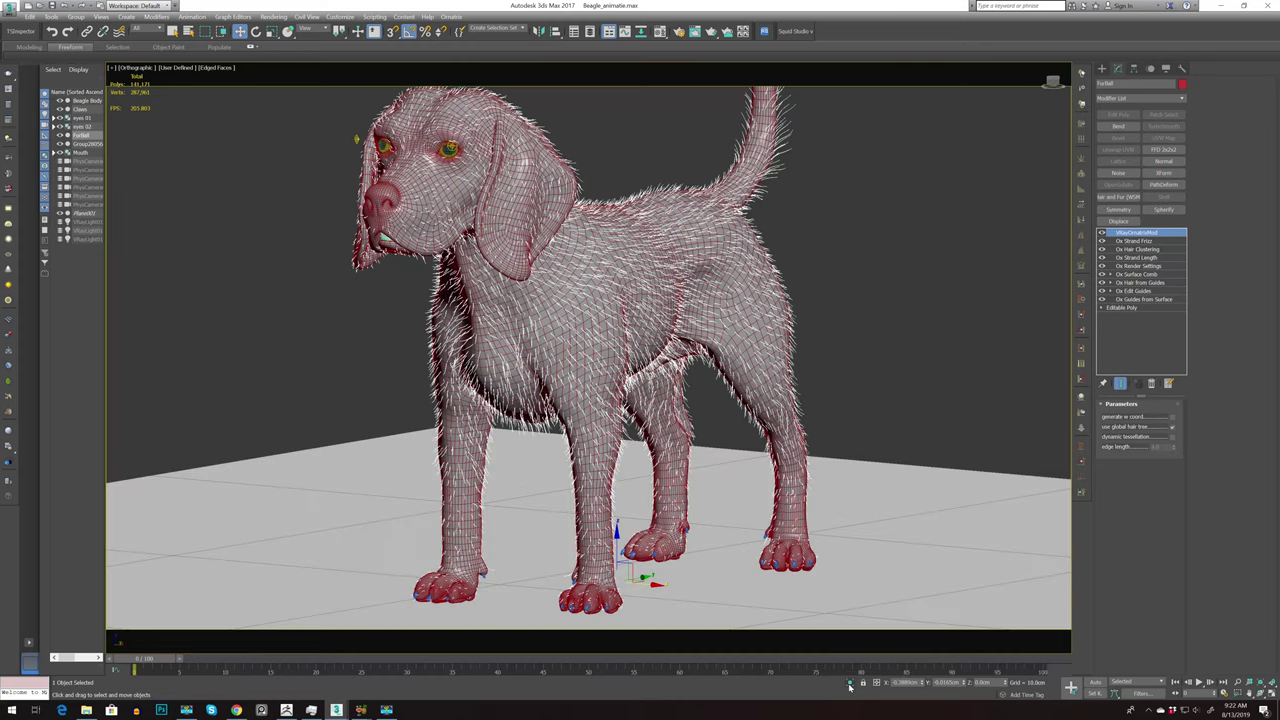
key(c)
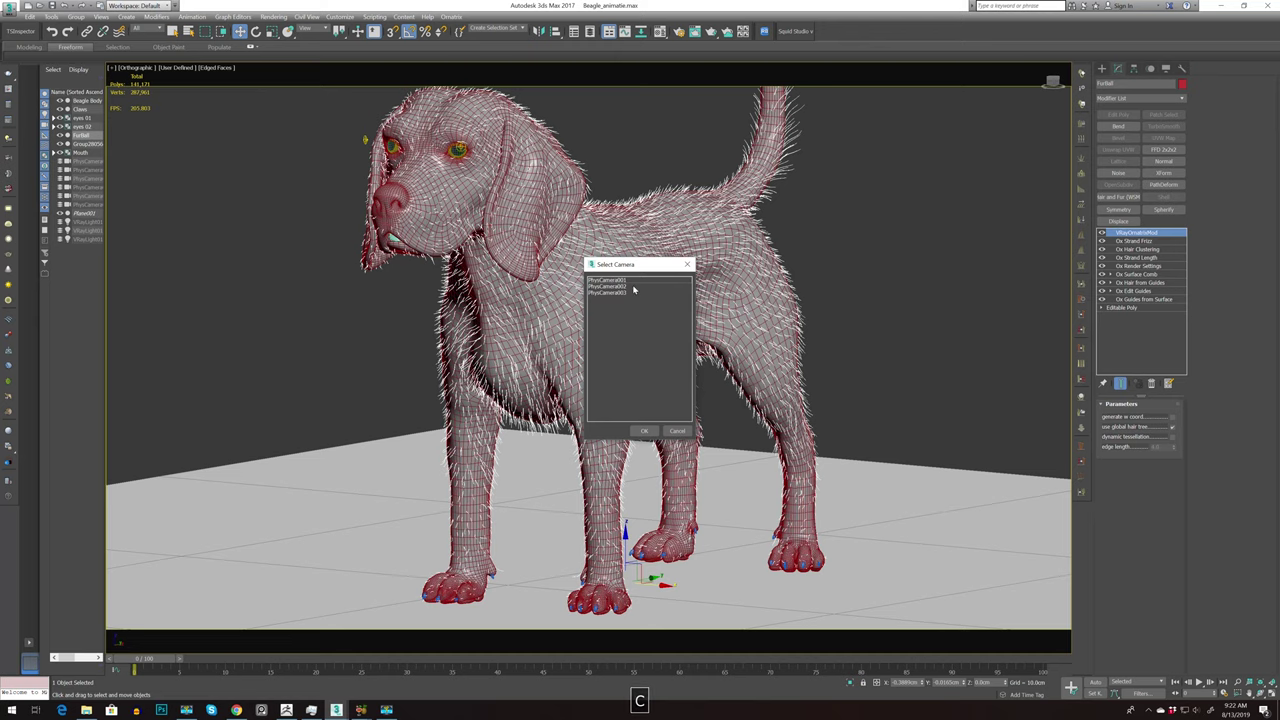
double_click(630, 286)
click(916, 331)
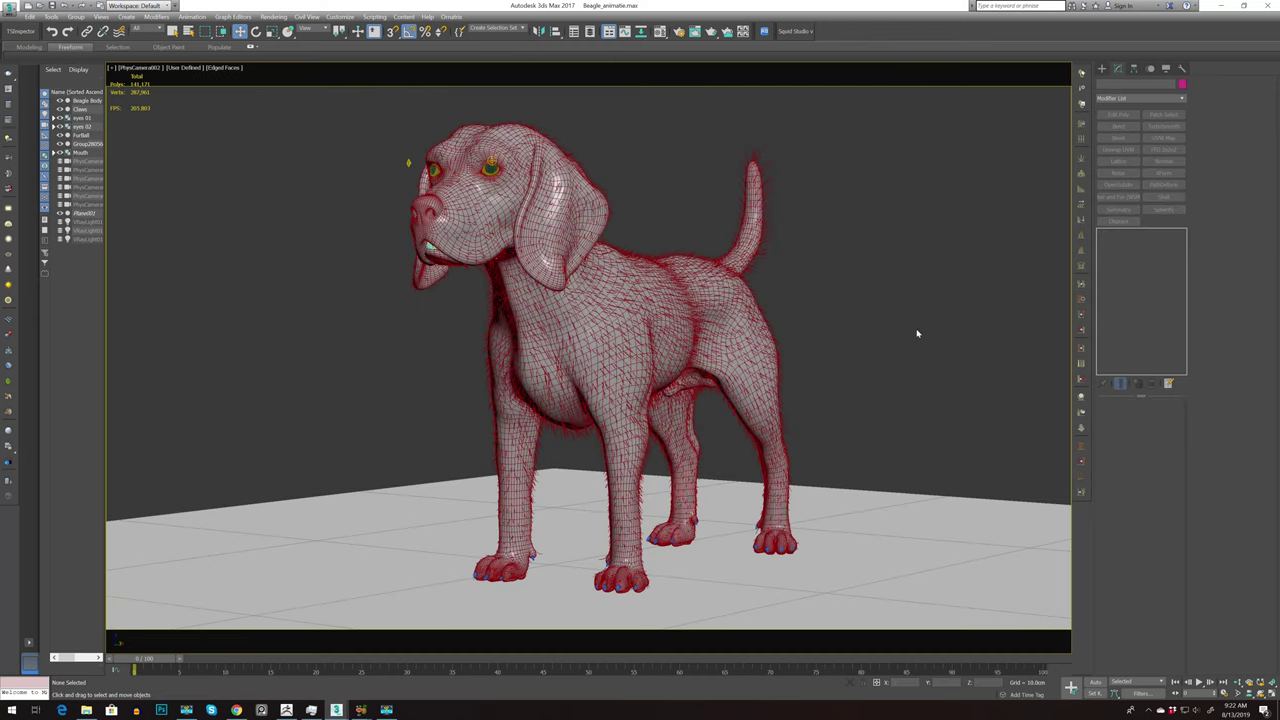
Select the Beagle Body mesh and isolate it alone
click(532, 254)
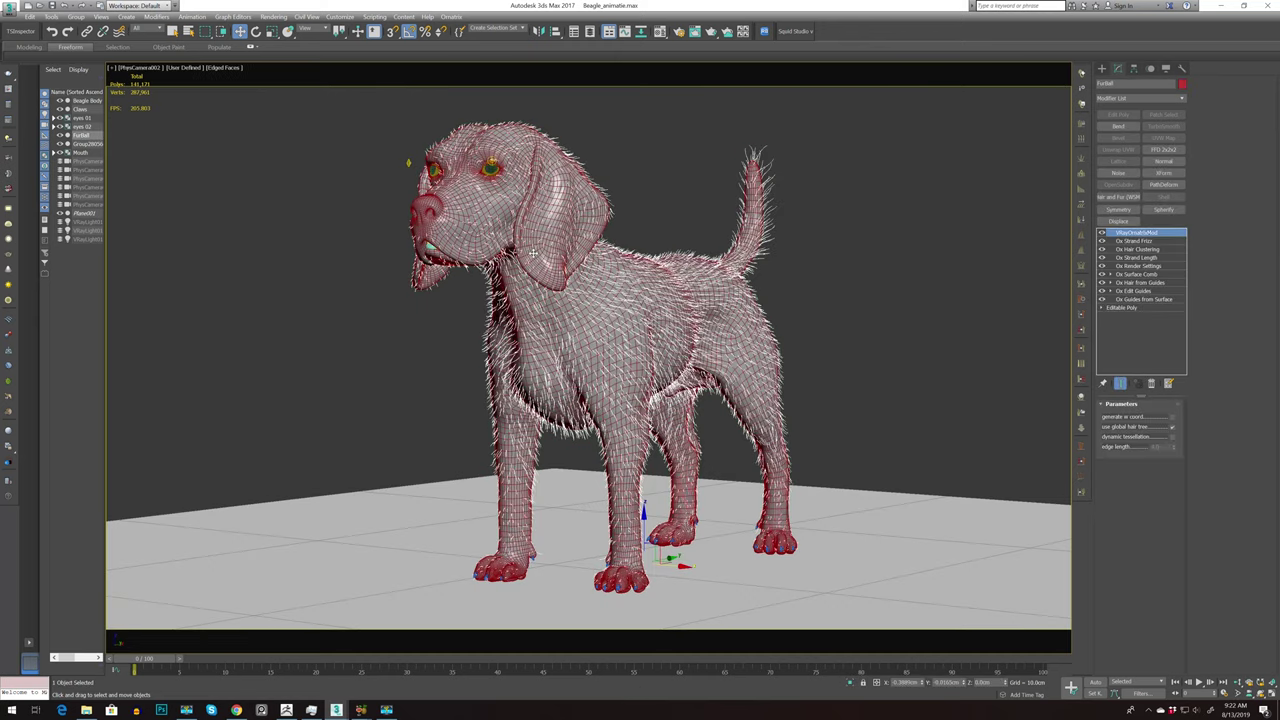
click(87, 100)
key(alt+q)
Clone Beagle Body as a copy, isolate Beagle Body001, and convert it to Editable Poly
key(ctrl+v)
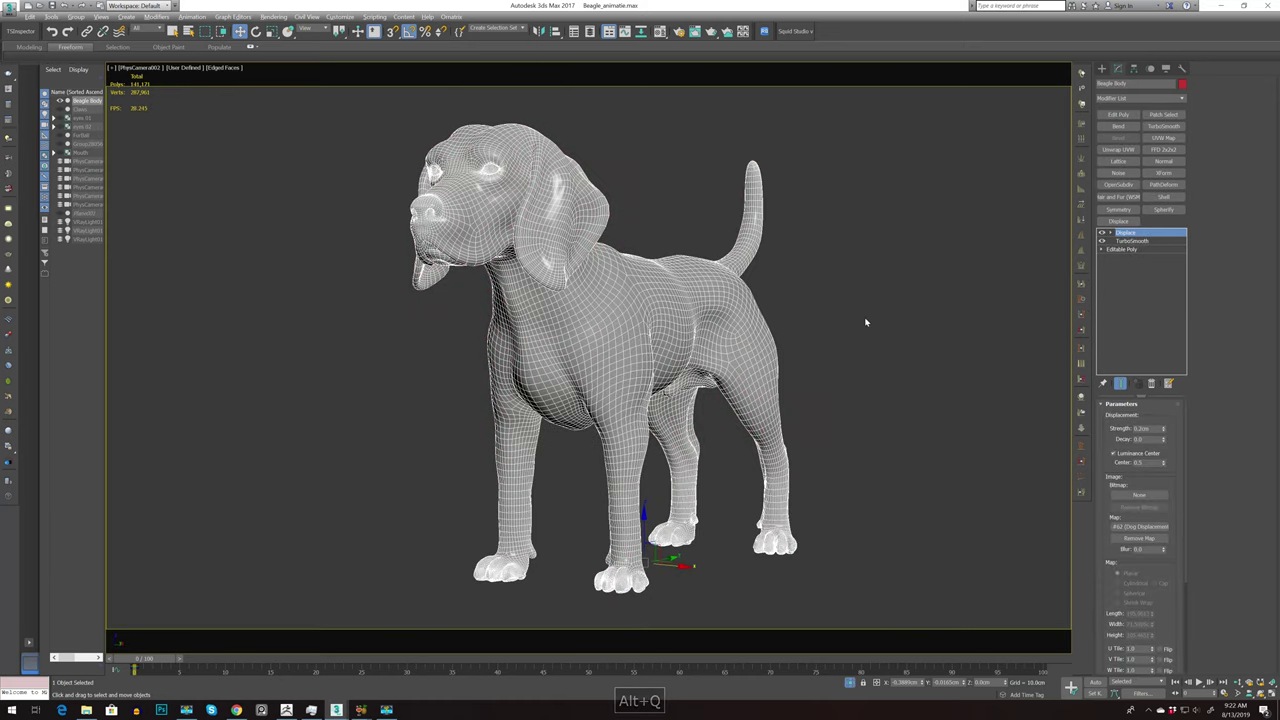
key(Return)
key(alt+q)
key(f)
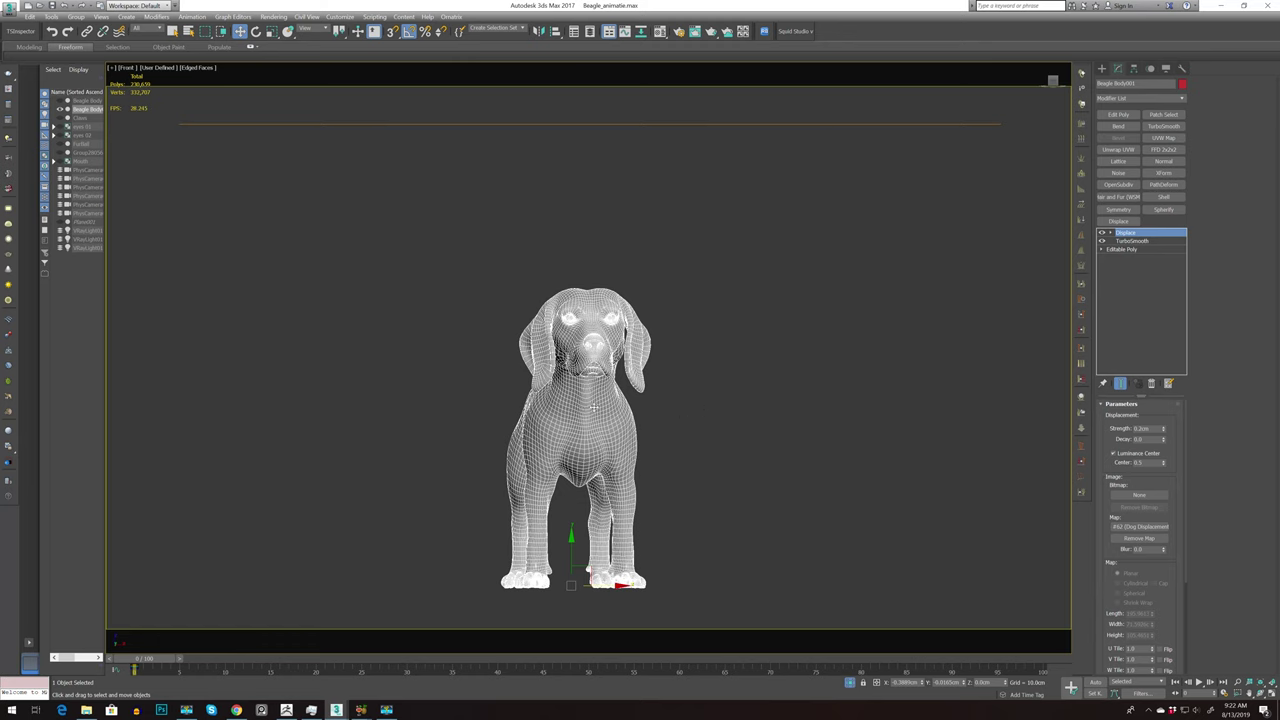
scroll(700, 411, up, 5)
key(ctrl+v)
key(Return)
right_click(650, 397)
mouse_move(671, 498)
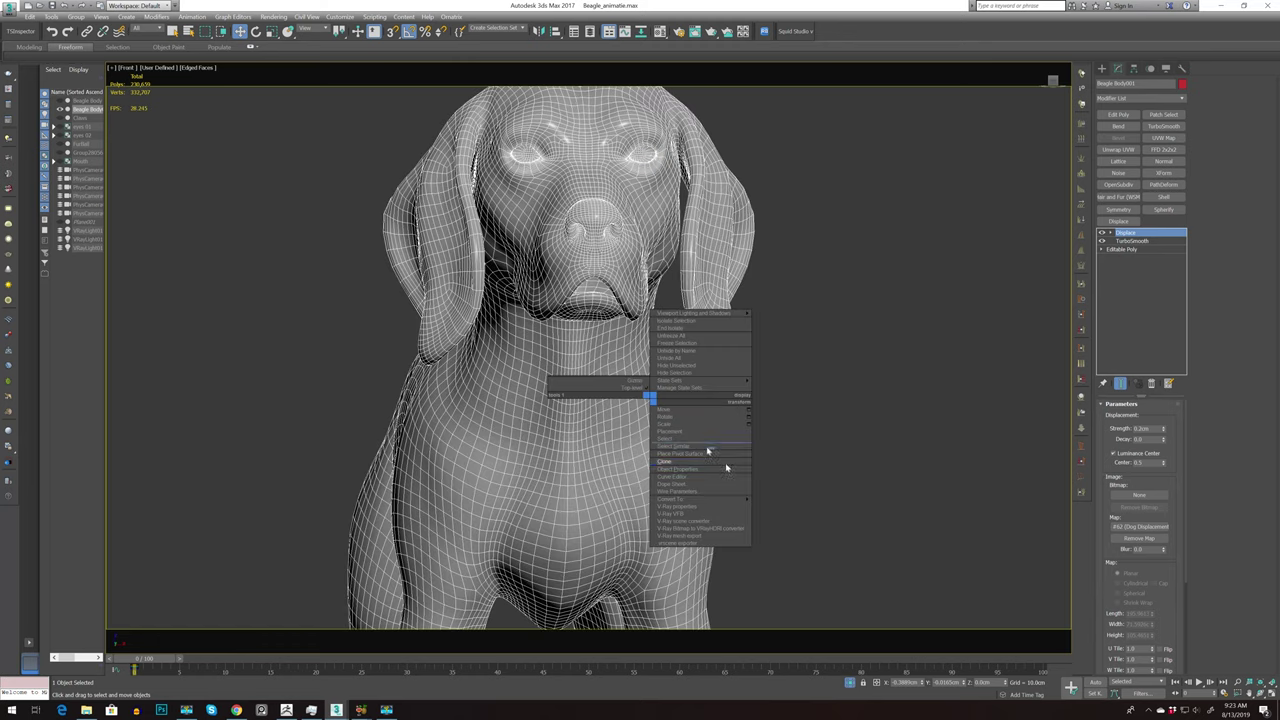
click(785, 506)
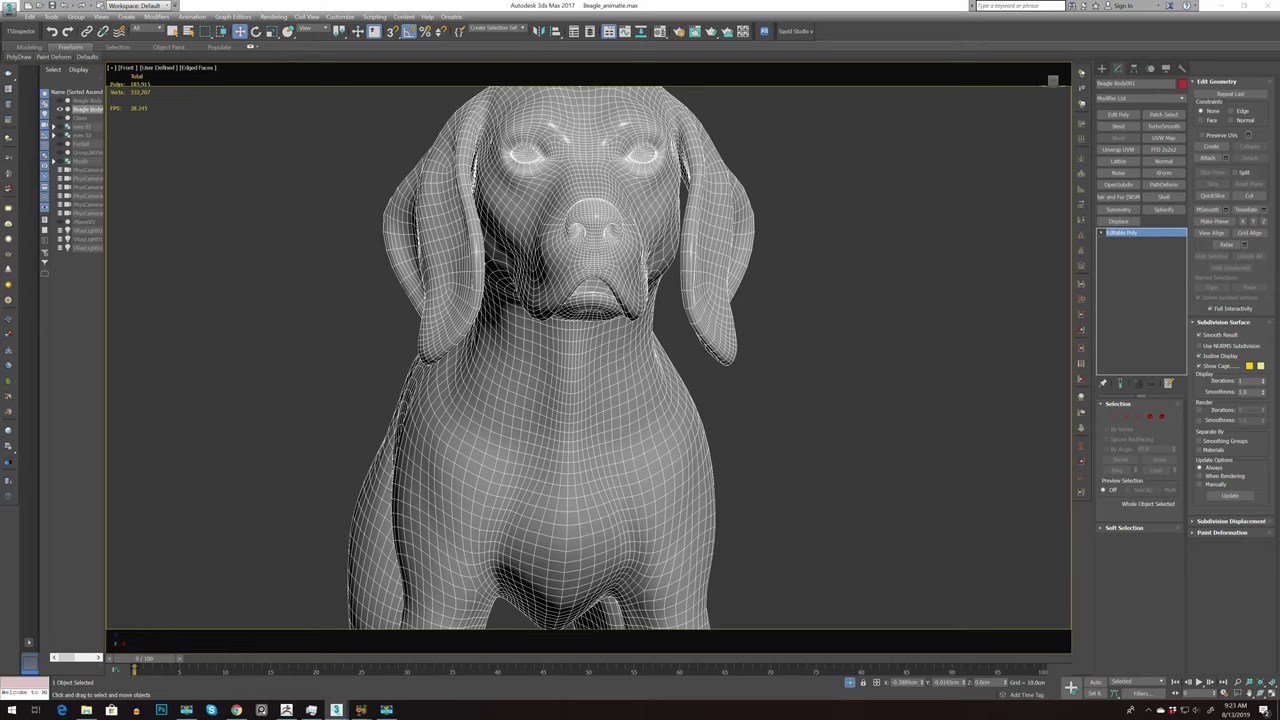
Ring-select and delete an edge ring around the muzzle
alt+middle_drag(940, 254, 790, 335)
scroll(780, 343, up, 6)
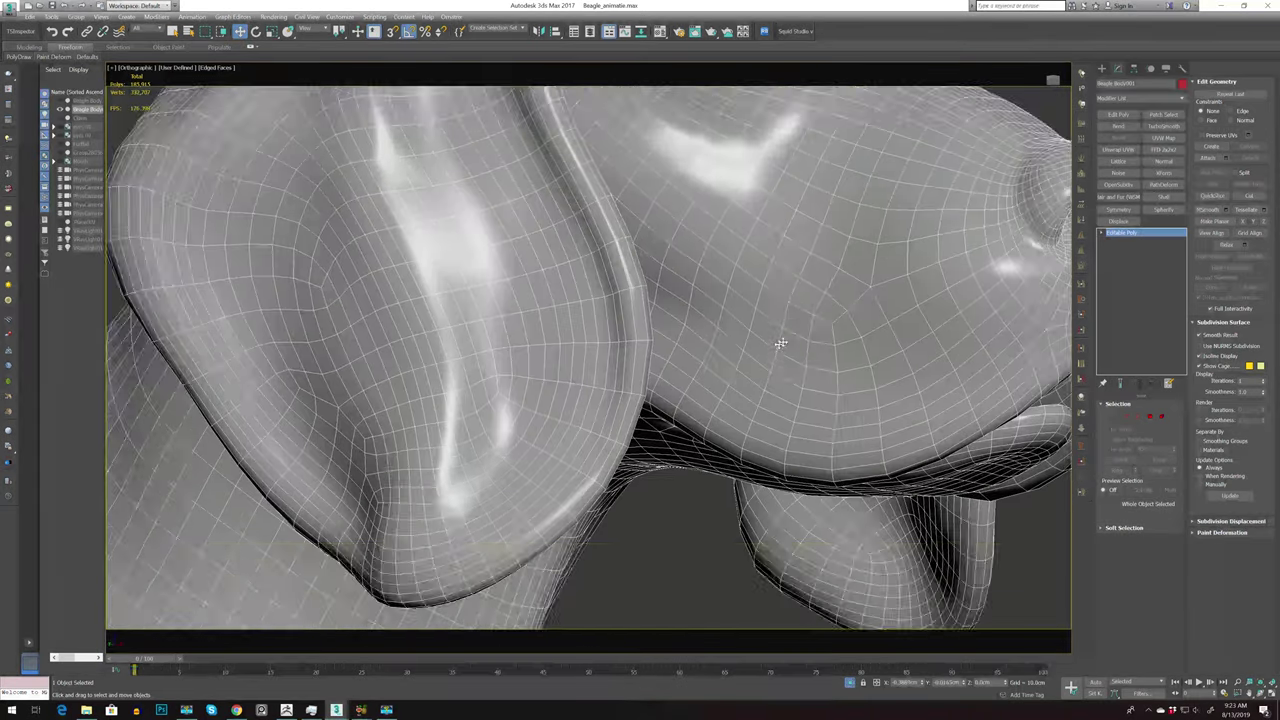
scroll(780, 343, down, 4)
scroll(790, 320, down, 3)
key(1)
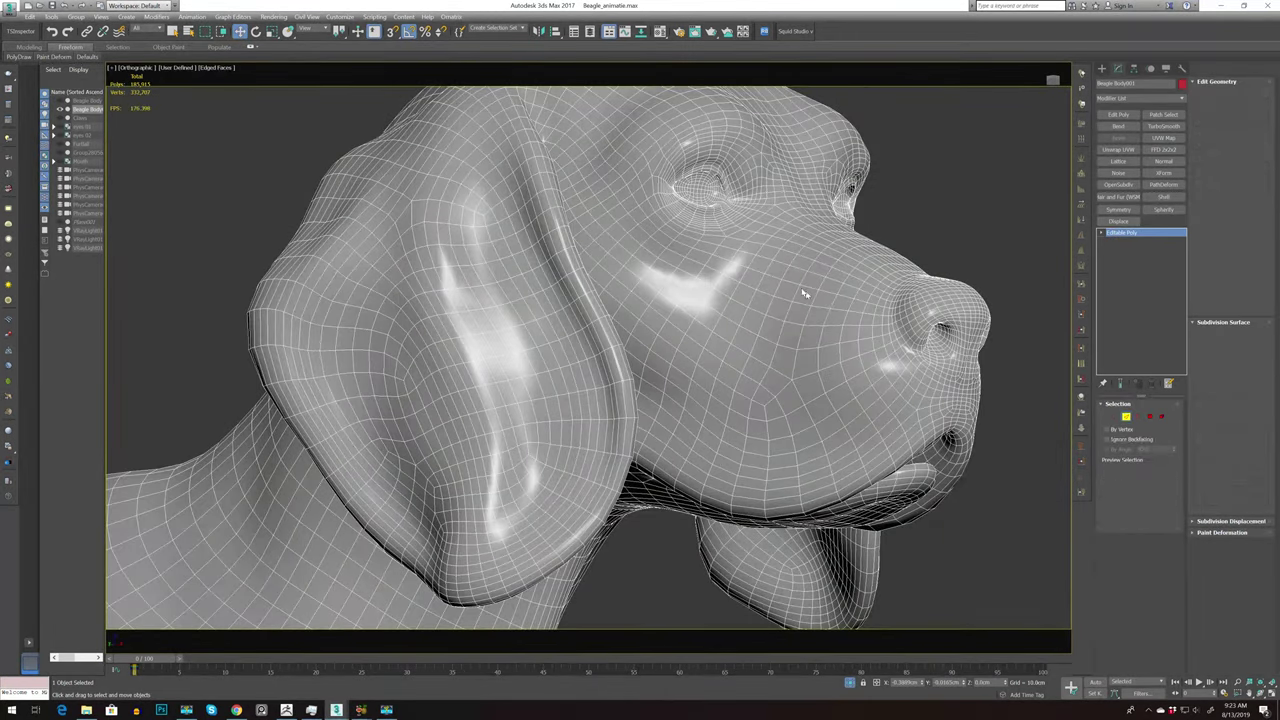
click(748, 242)
key(alt+r)
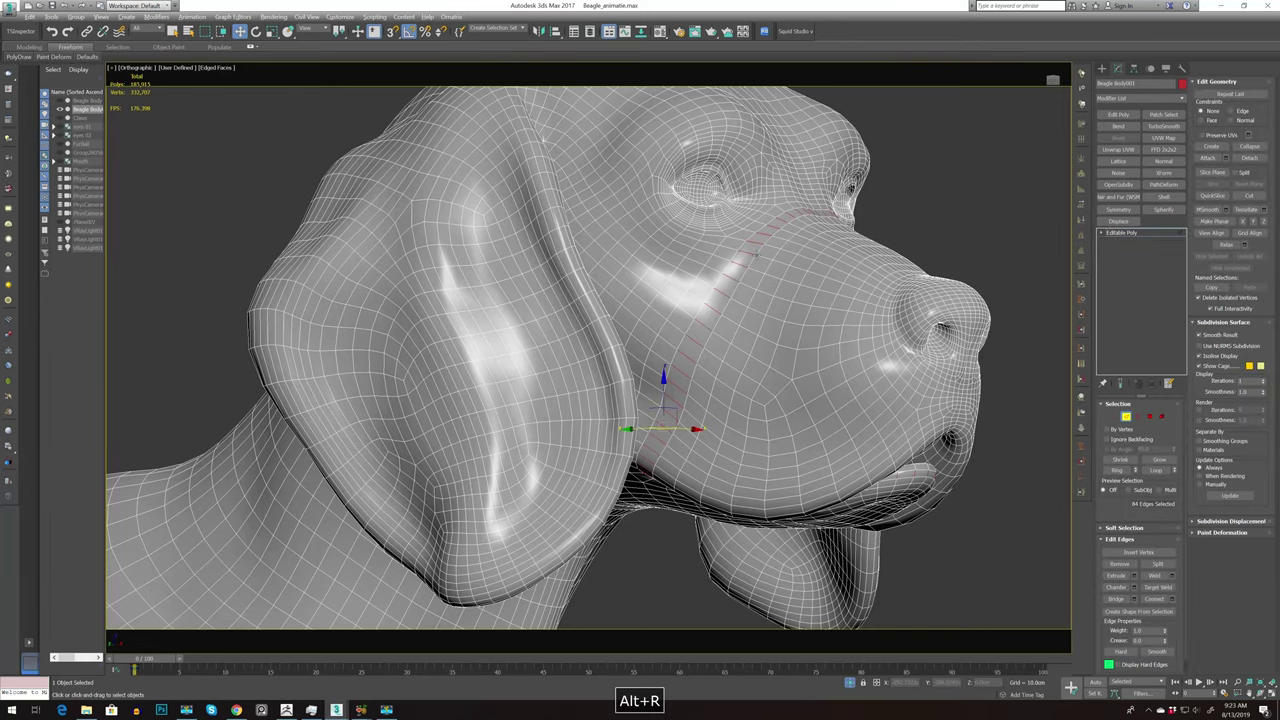
key(Delete)
Ring-select and delete an edge ring on the neck to sever the head
mouse_move(998, 435)
alt+middle_down()
mouse_move(957, 429)
mouse_move(963, 400)
alt+middle_up()
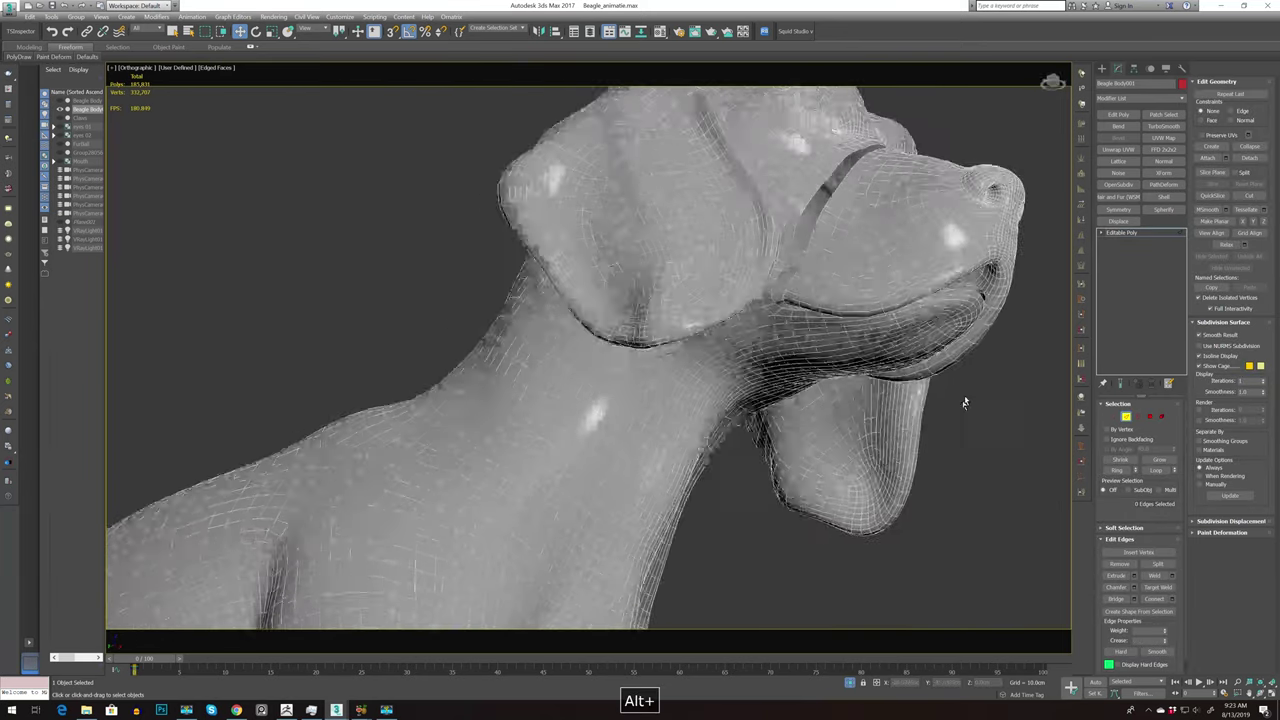
scroll(963, 400, up, 5)
click(803, 318)
key(alt+r)
click(803, 320)
key(alt+r)
click(862, 321)
key(alt+e)
key(Escape)
key(alt+r)
key(Delete)
Delete the body element so only the head piece remains
scroll(929, 355, down, 5)
key(5)
click(867, 392)
key(Delete)
middle_drag(866, 382, 731, 429)
mouse_move(790, 300)
alt+middle_down()
mouse_move(785, 290)
mouse_move(800, 310)
alt+middle_up()
scroll(785, 290, up, 4)
Delete the lip edges and remove the lower jaw element
click(1126, 416)
double_click(655, 468)
key(alt+r)
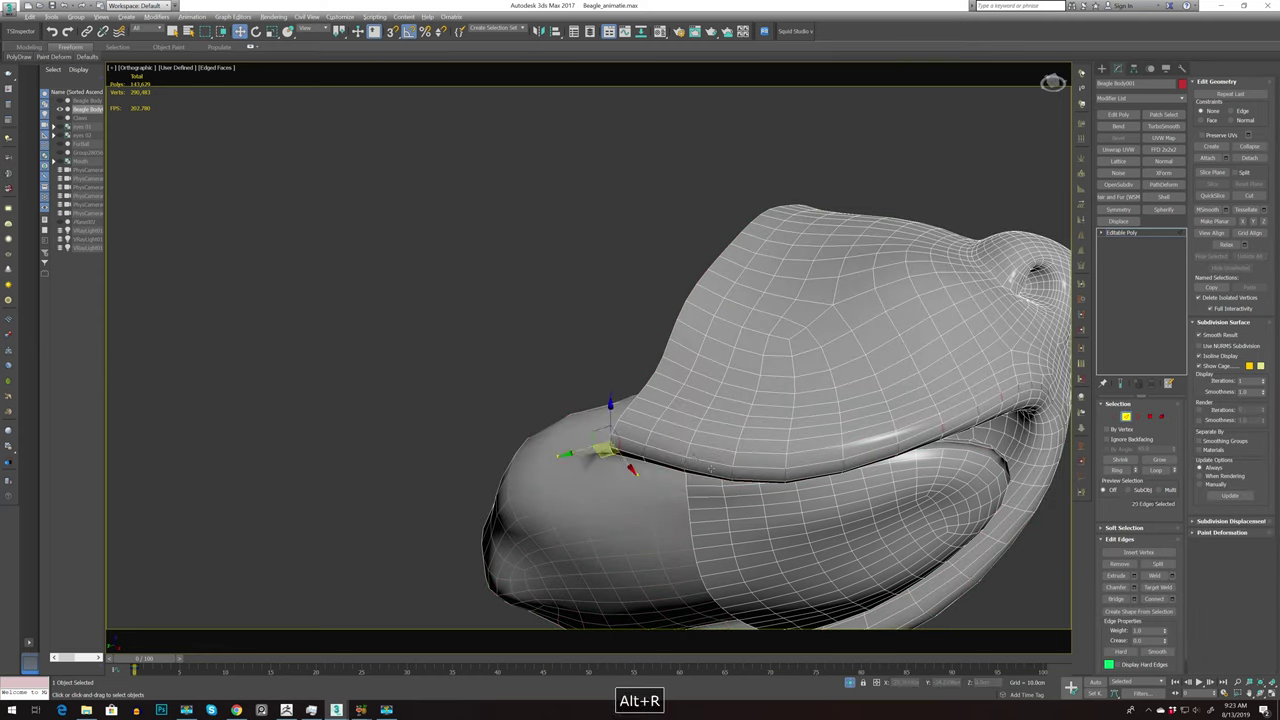
key(Delete)
click(1160, 418)
click(650, 526)
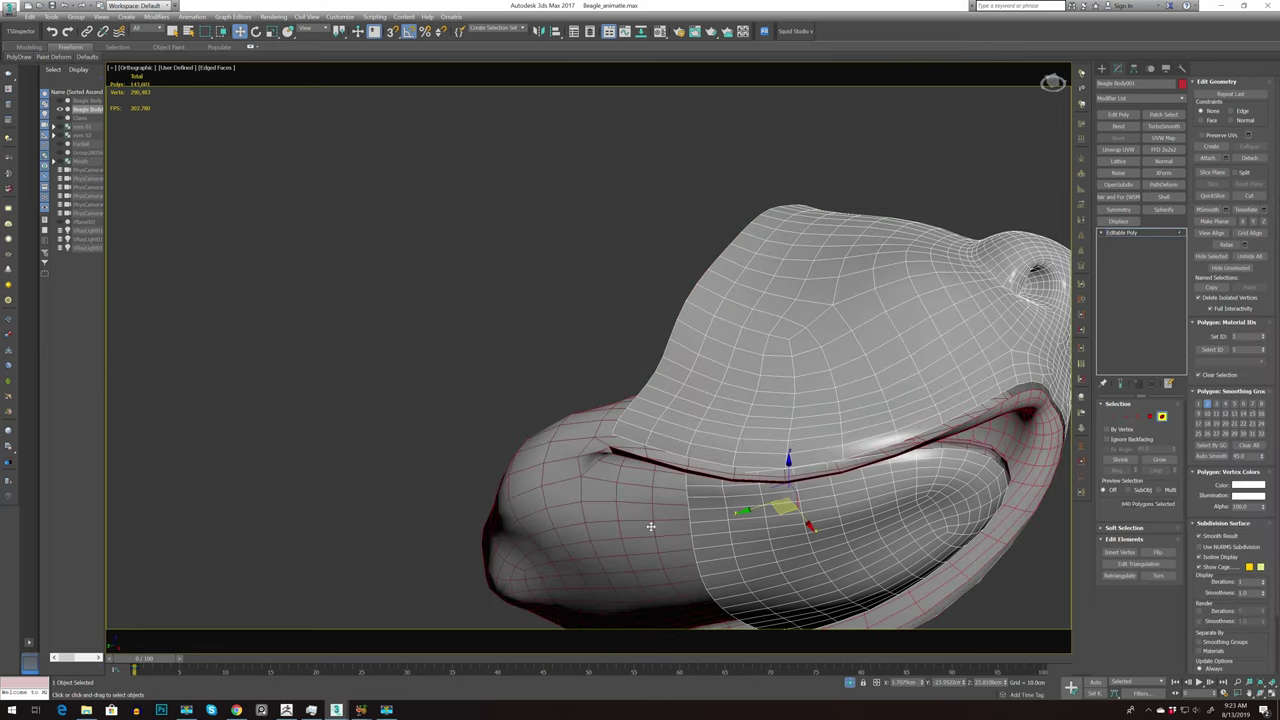
key(Delete)
Delete the edge loop circling the nose and remove the nose element
alt+middle_drag(650, 526, 900, 508)
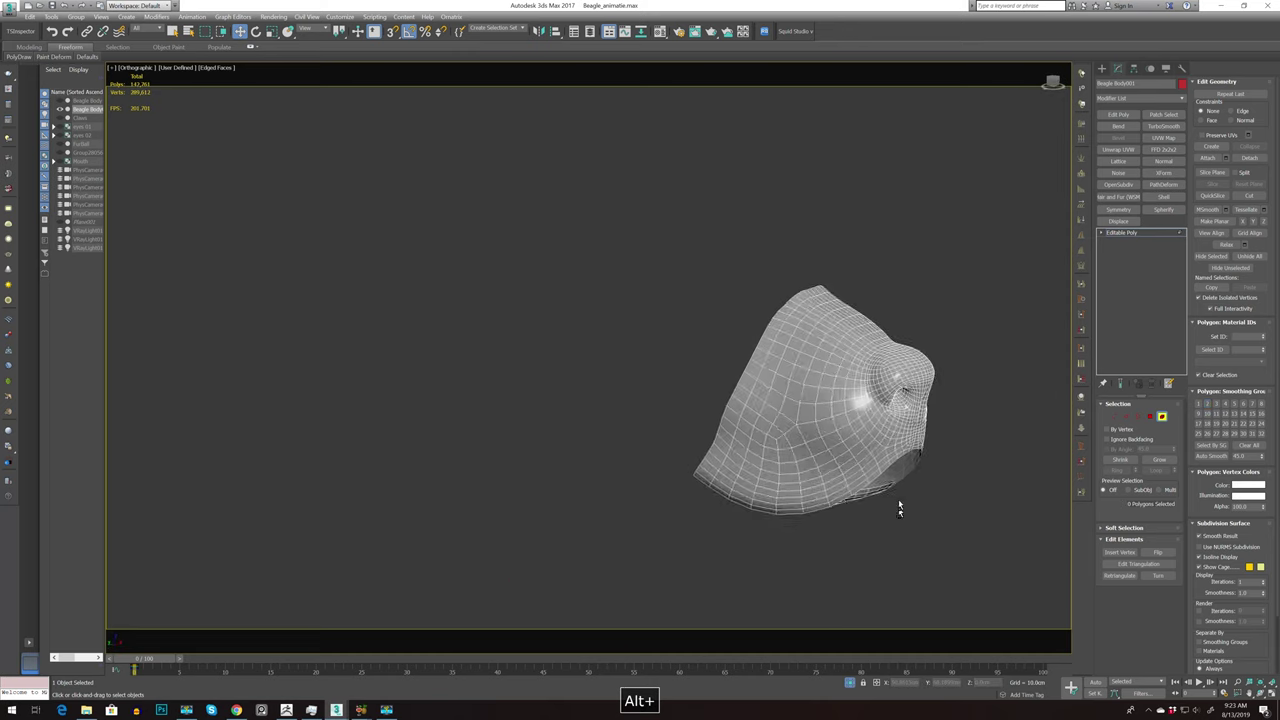
click(1126, 416)
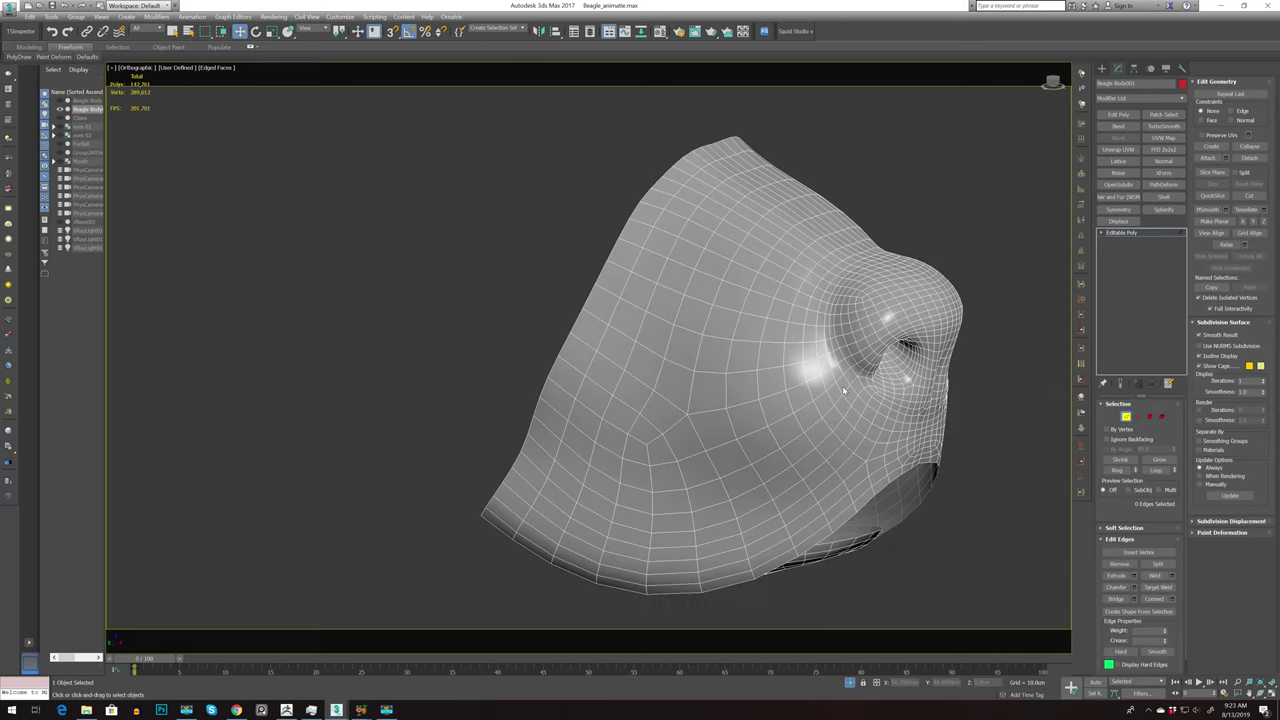
scroll(843, 390, up, 2)
click(828, 372)
key(alt+r)
key(Delete)
click(1162, 416)
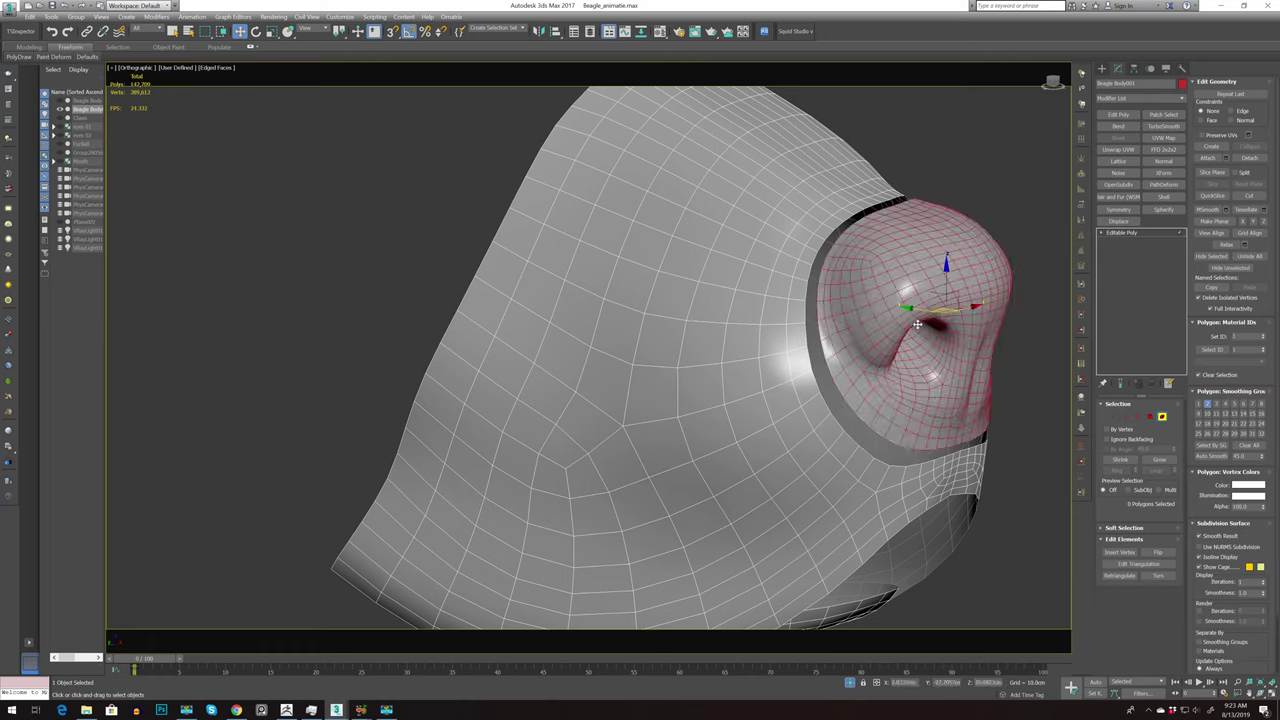
key(Delete)
Delete an edge ring beside the nose hole
click(1125, 416)
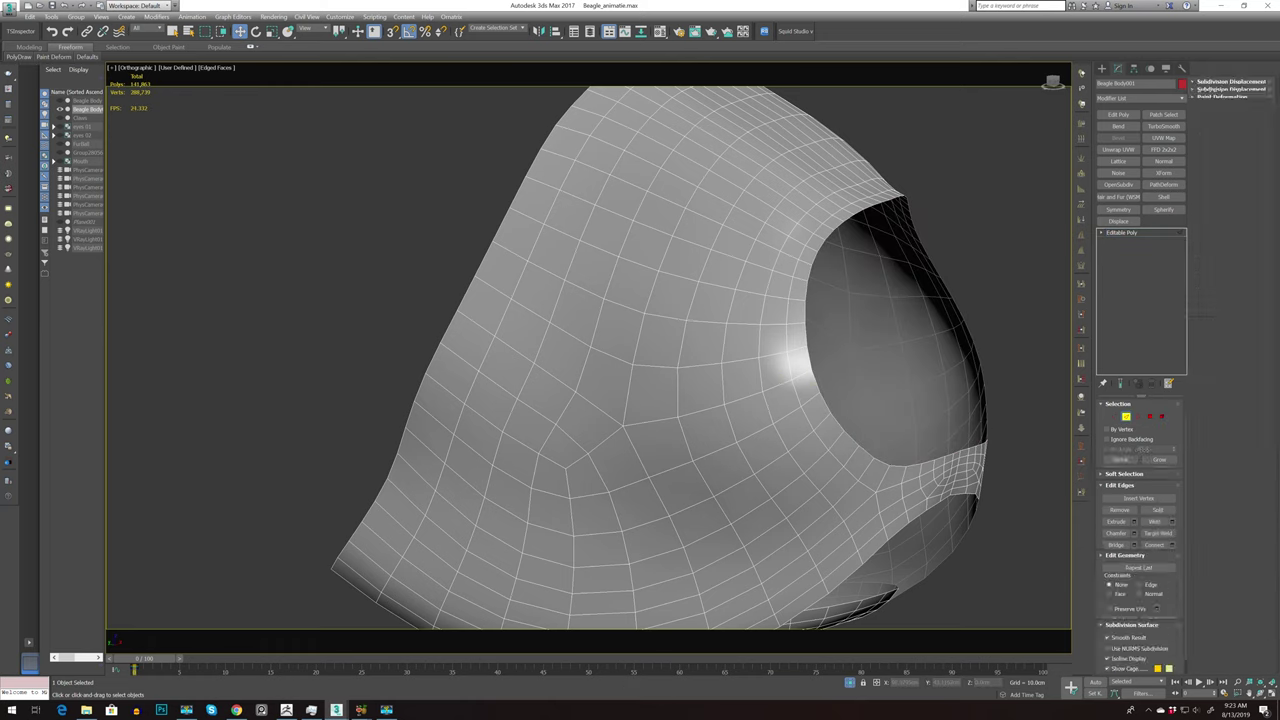
key(p)
scroll(942, 274, down, 2)
scroll(942, 274, down, 5)
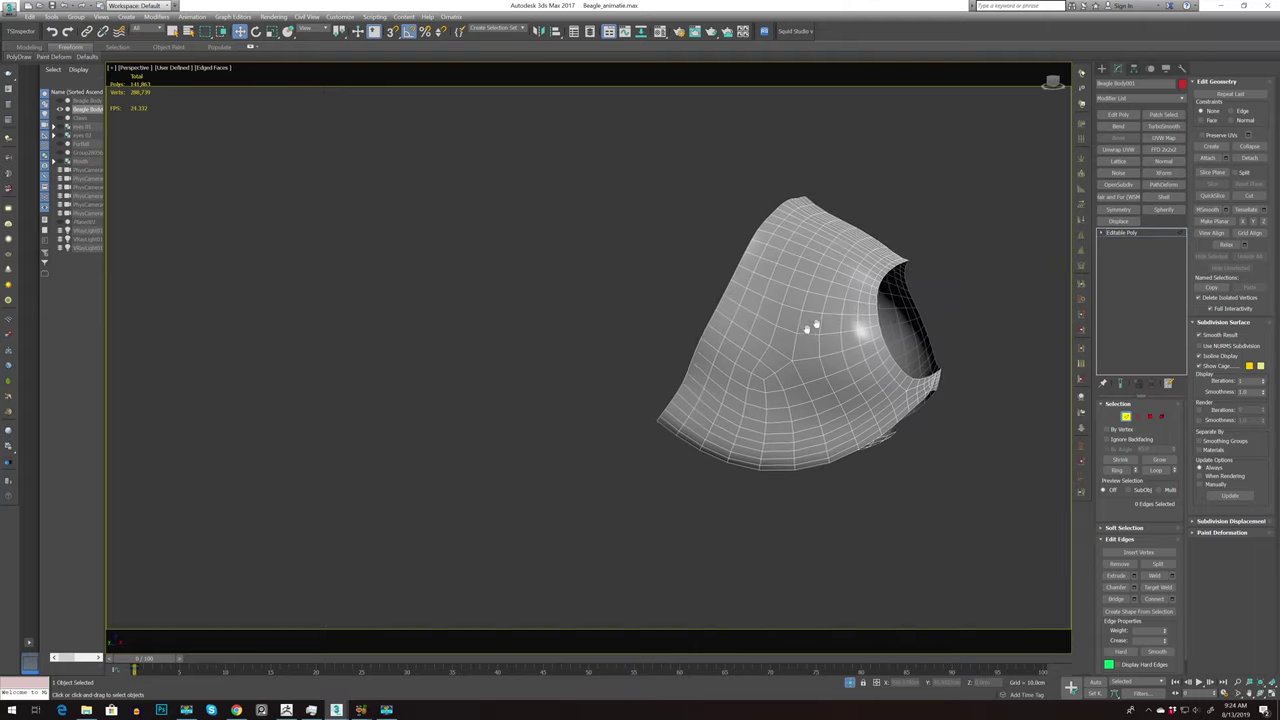
alt+middle_drag(814, 329, 810, 317)
scroll(722, 305, up, 4)
click(733, 277)
key(alt+r)
key(alt+e)
key(Delete)
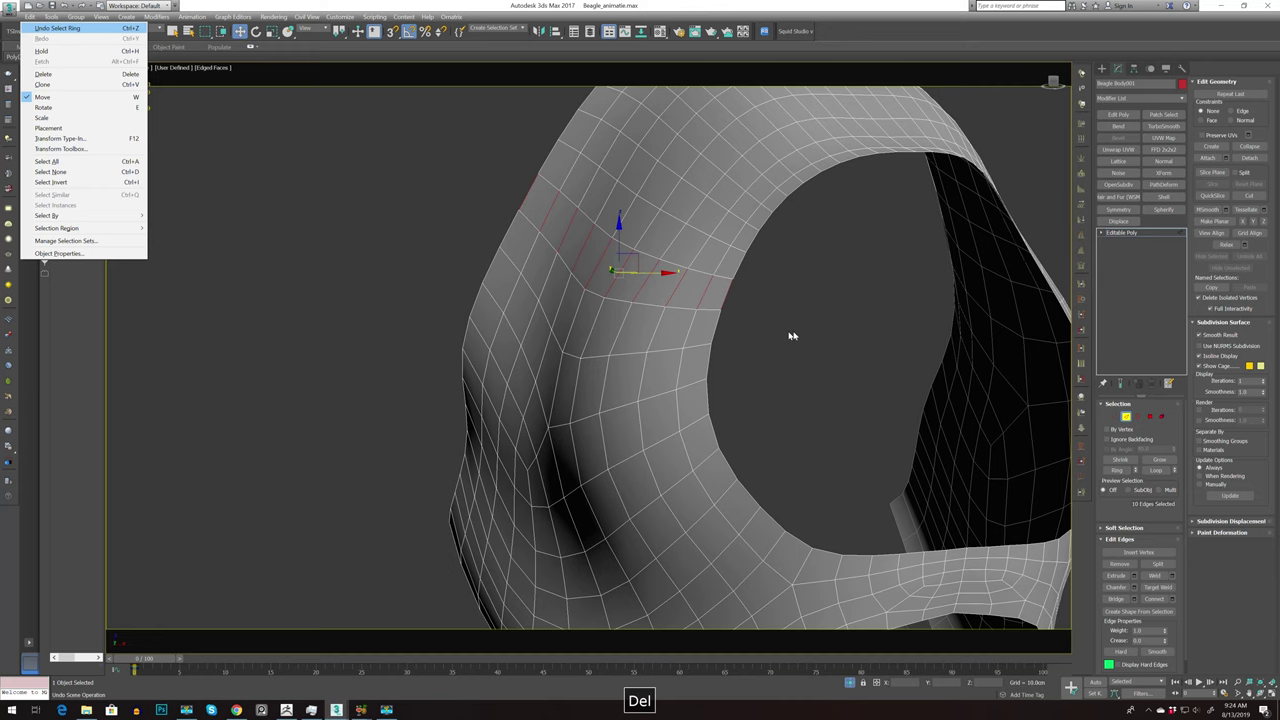
Delete another edge ring on the front of the snout
click(728, 298)
scroll(757, 317, down, 3)
mouse_move(757, 317)
alt+middle_down()
mouse_move(739, 333)
mouse_move(837, 340)
alt+middle_up()
ctrl+click(845, 325)
key(alt+r)
key(Delete)
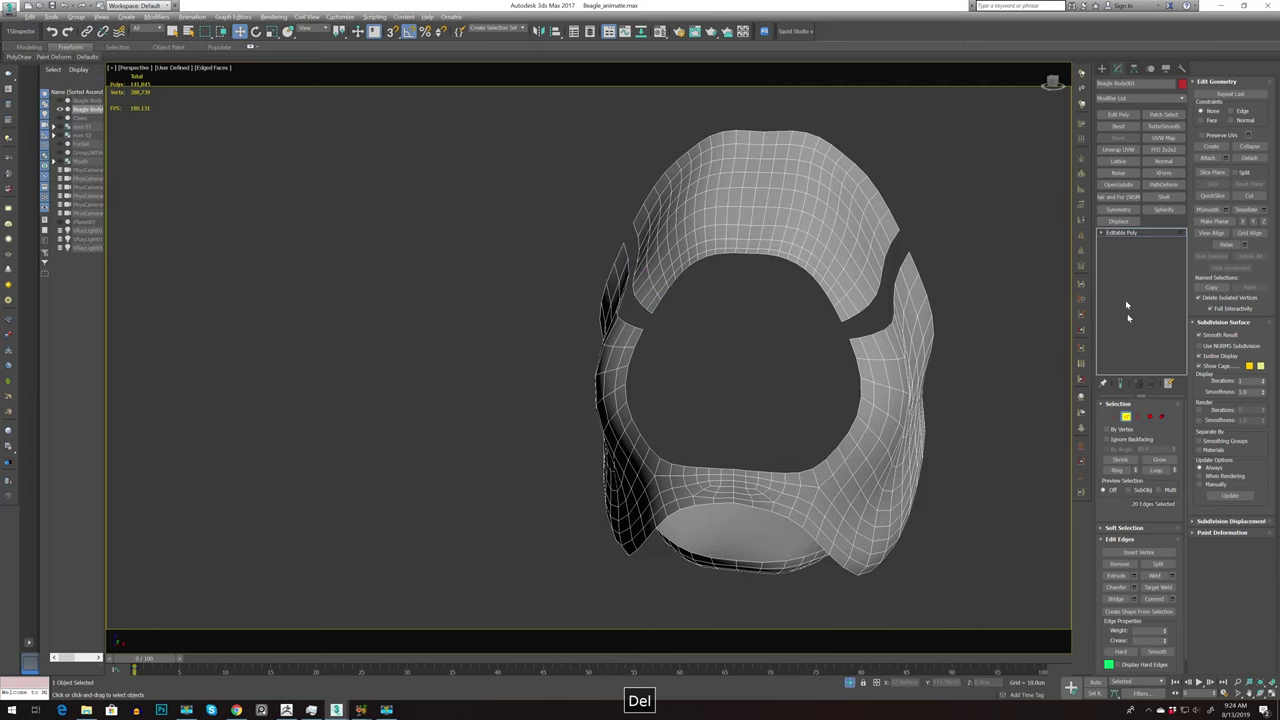
Delete the shell's top band element
click(1162, 418)
click(780, 190)
key(Delete)
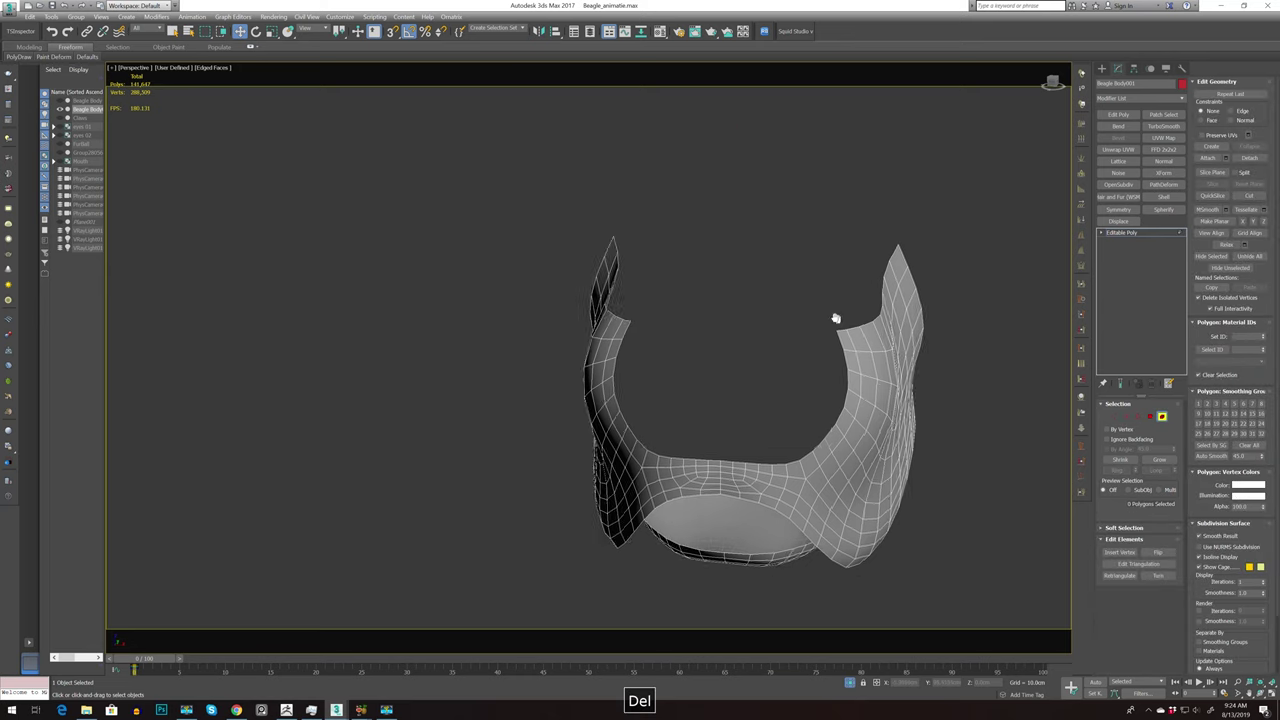
scroll(830, 328, down, 2)
Detach the lower bowl element as Object001 and exit Element mode
alt+middle_drag(830, 328, 871, 314)
click(837, 446)
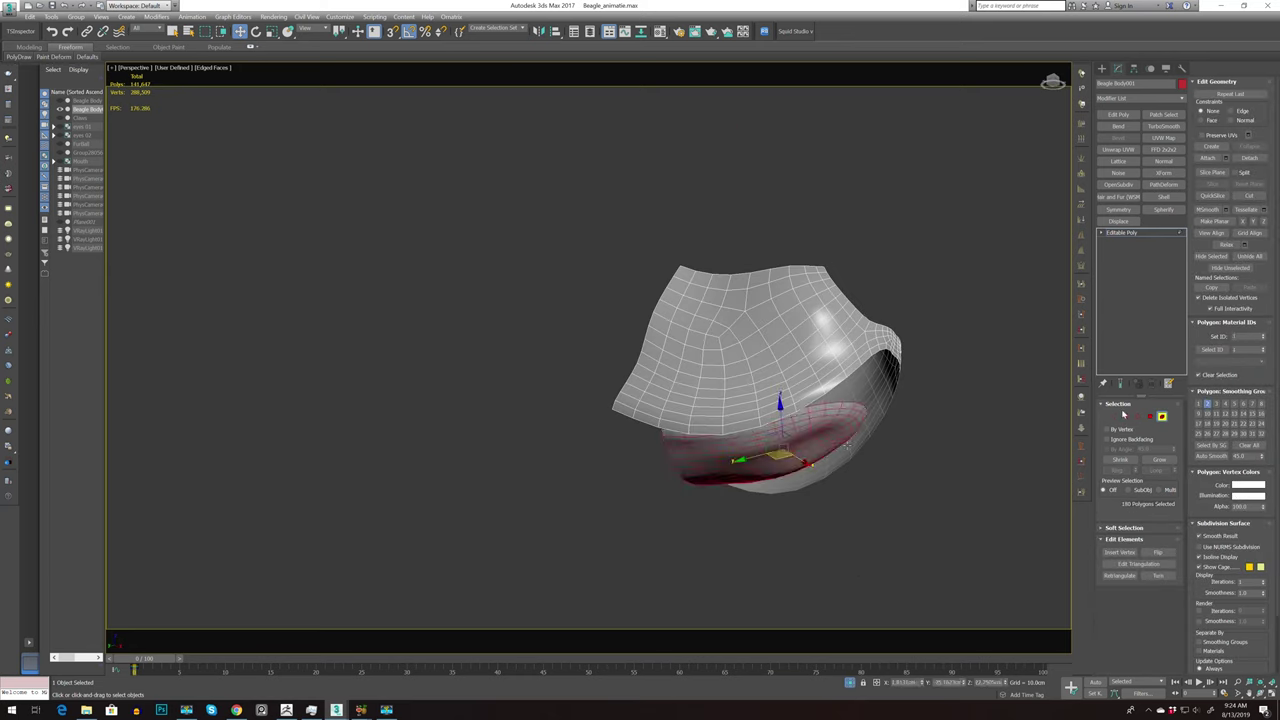
click(1250, 158)
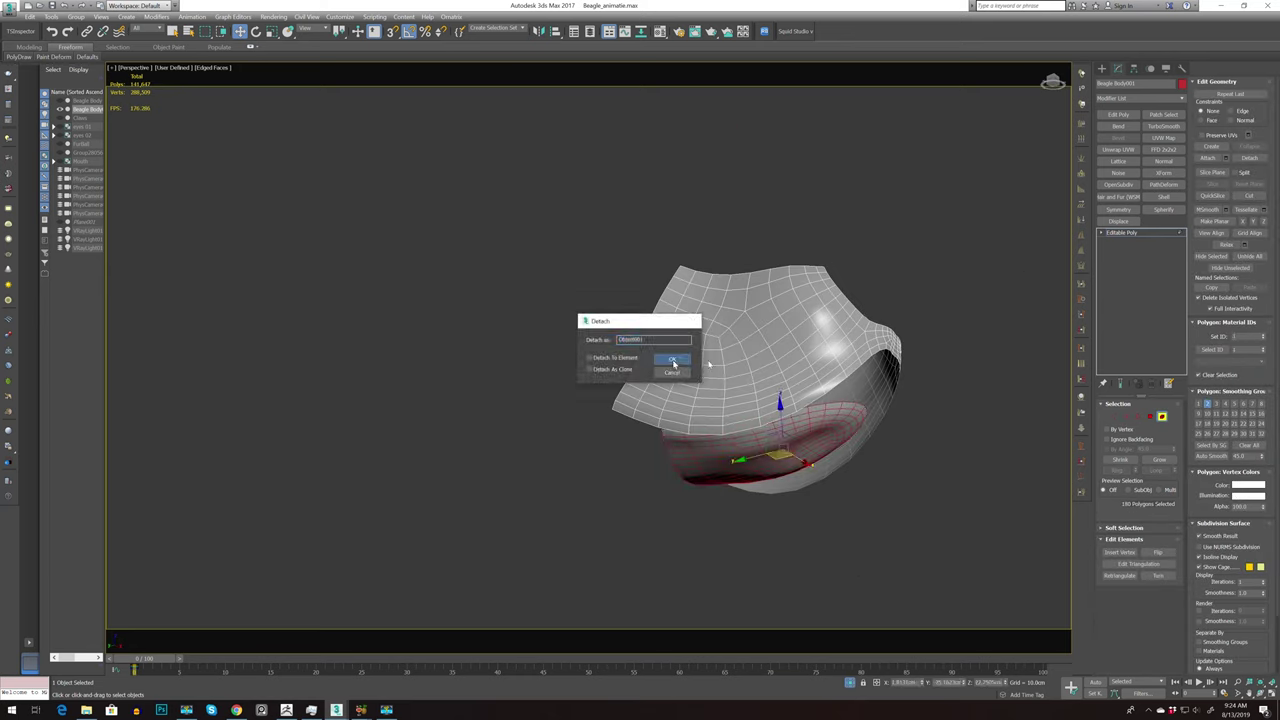
click(674, 364)
click(1160, 416)
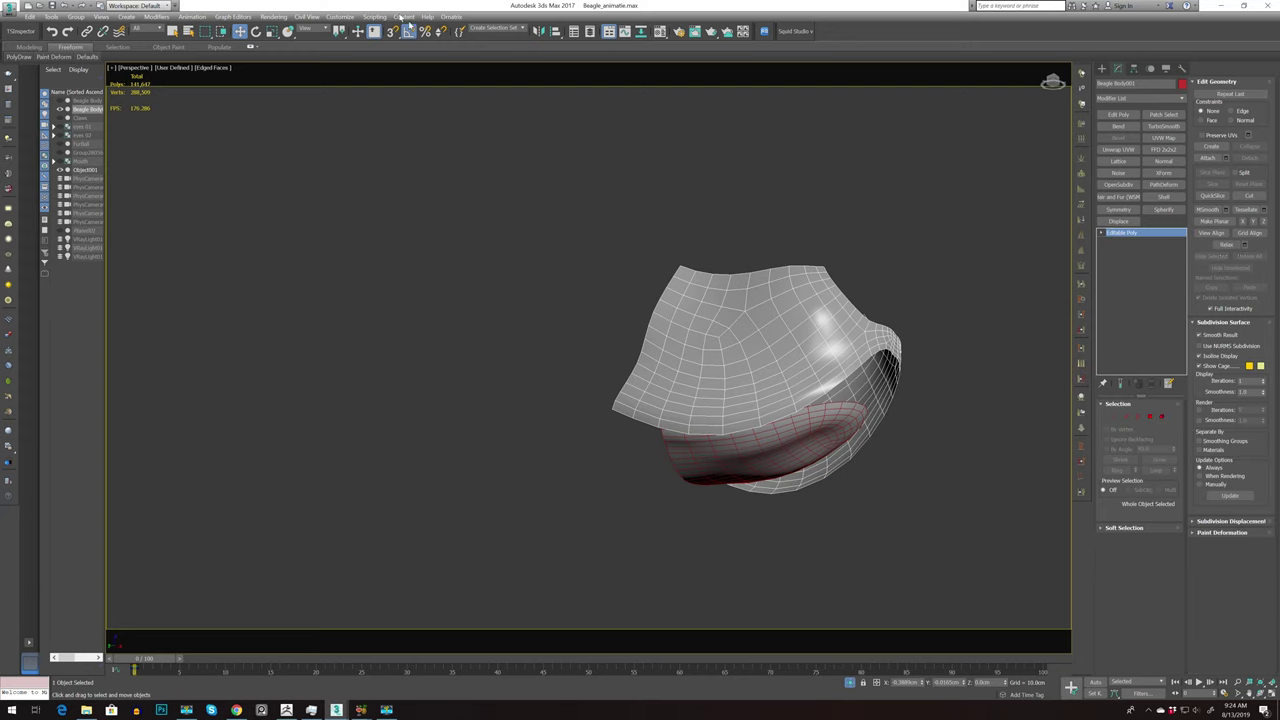
Add an Ornatrix Fur Ball groom to the detached piece
click(443, 18)
click(478, 32)
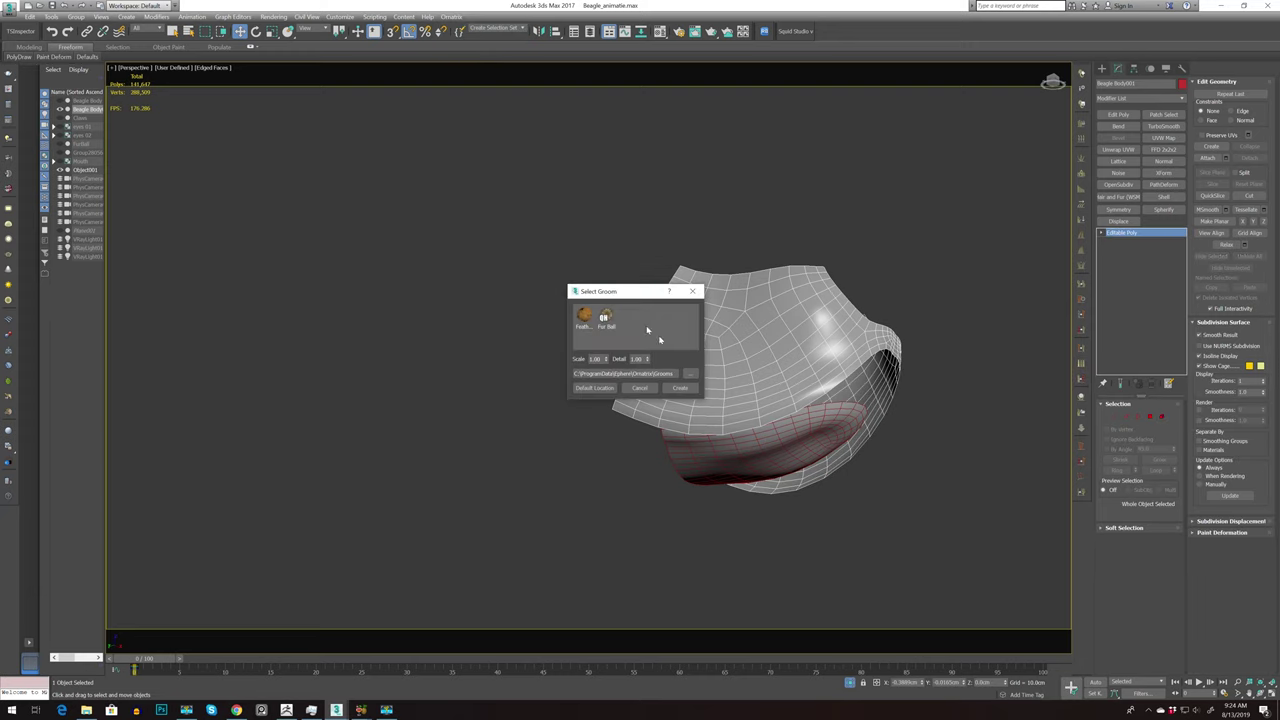
double_click(617, 319)
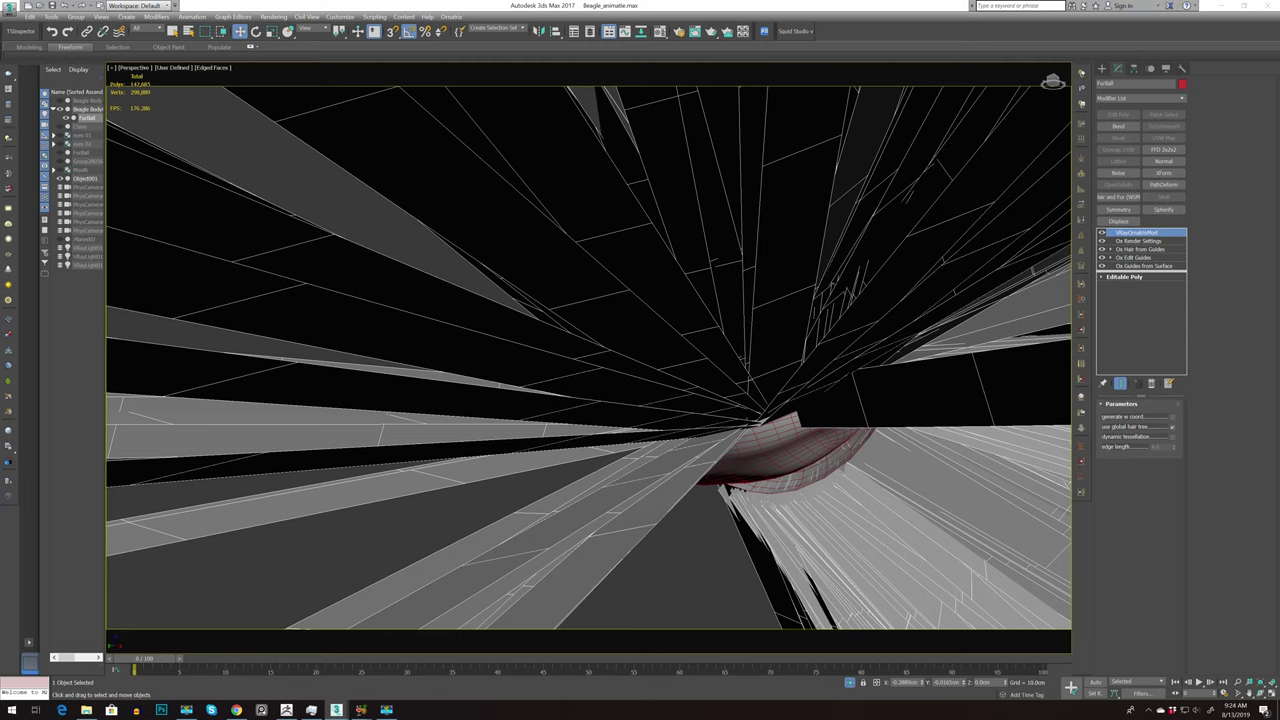
Set Guide Length to 2.5cm and change Num Points in Ox Guides from Surface
click(1140, 265)
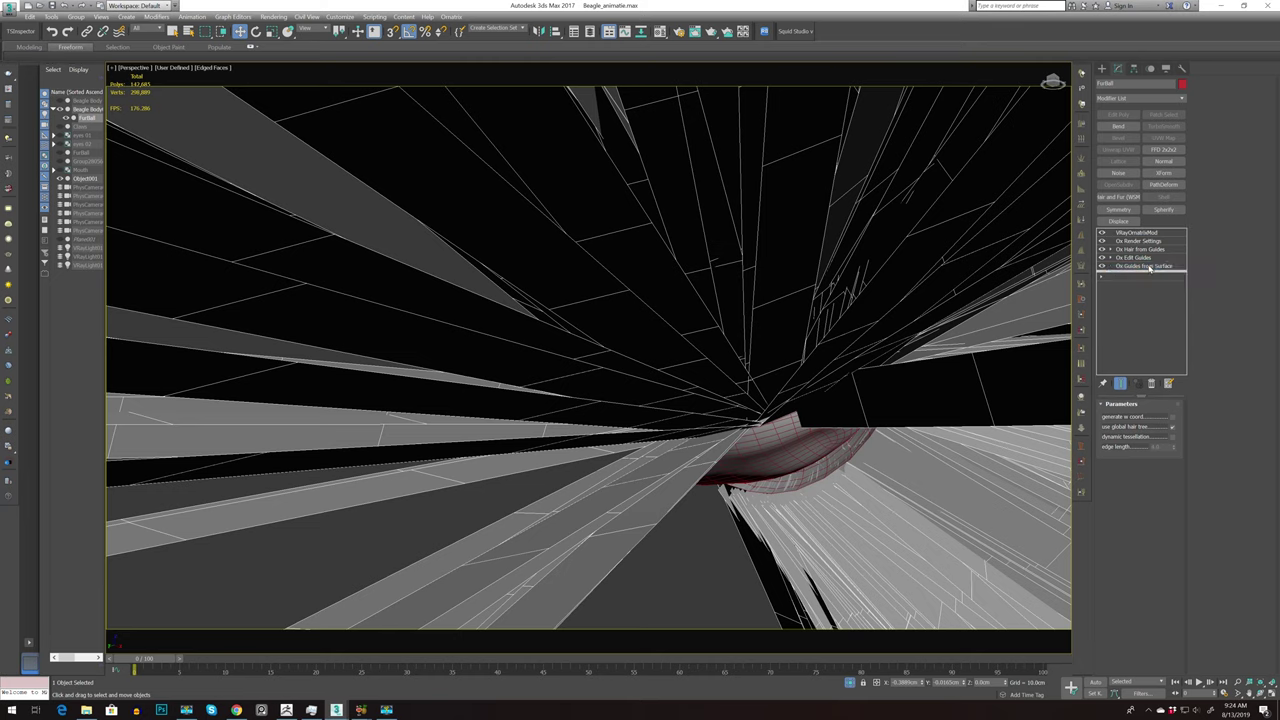
alt+middle_drag(900, 400, 700, 380)
text(2)
key(Return)
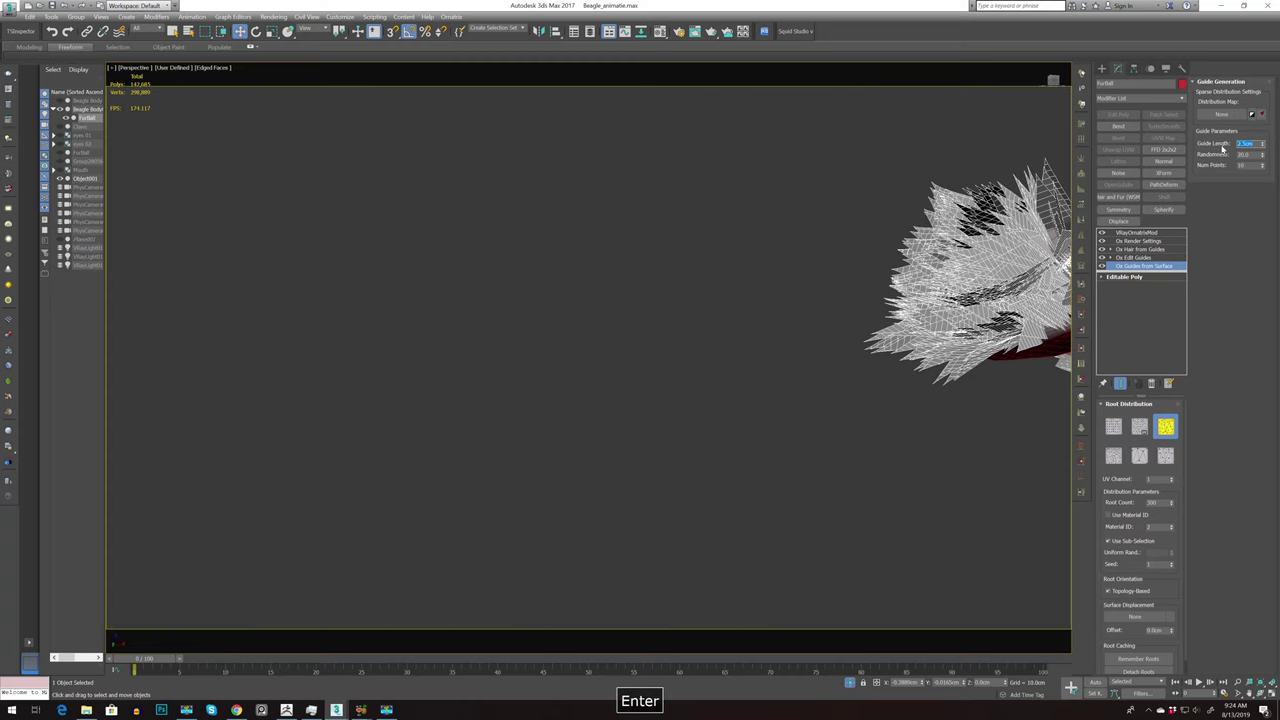
click(1242, 165)
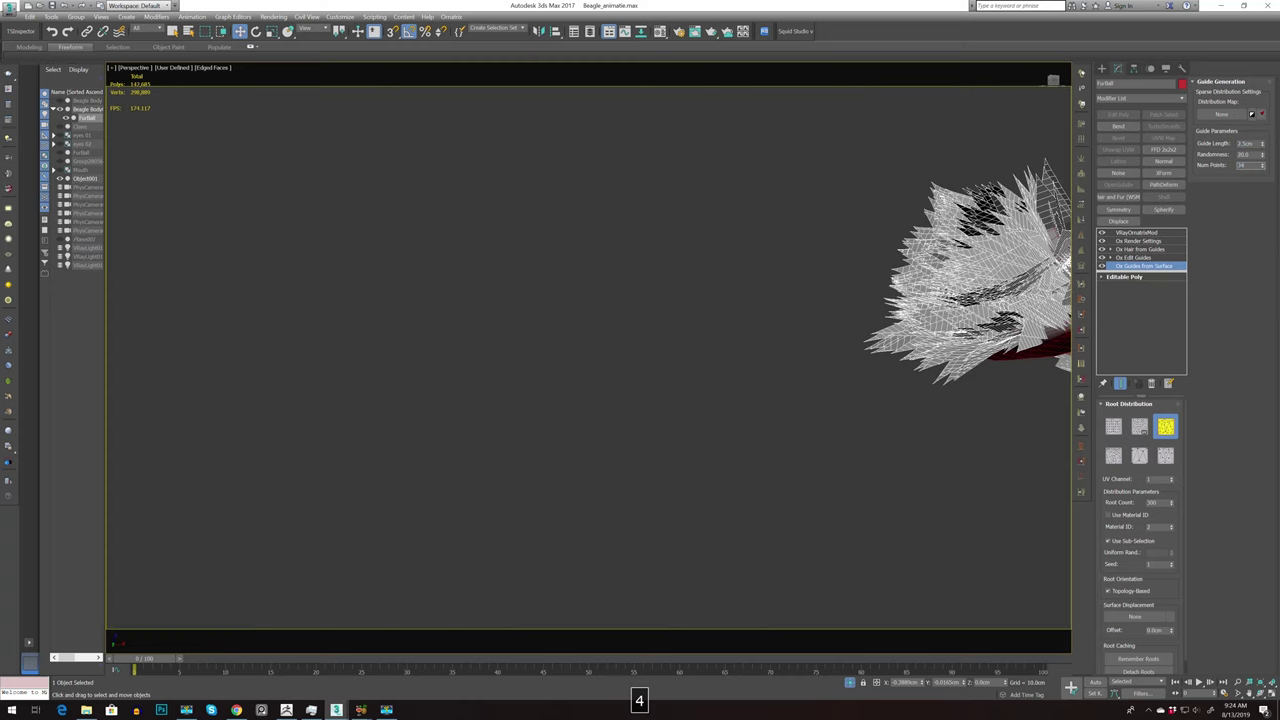
key(Return)
Delete the dark plane hiding the nose and reselect the fur object
scroll(810, 300, up, 5)
alt+middle_drag(810, 300, 794, 443)
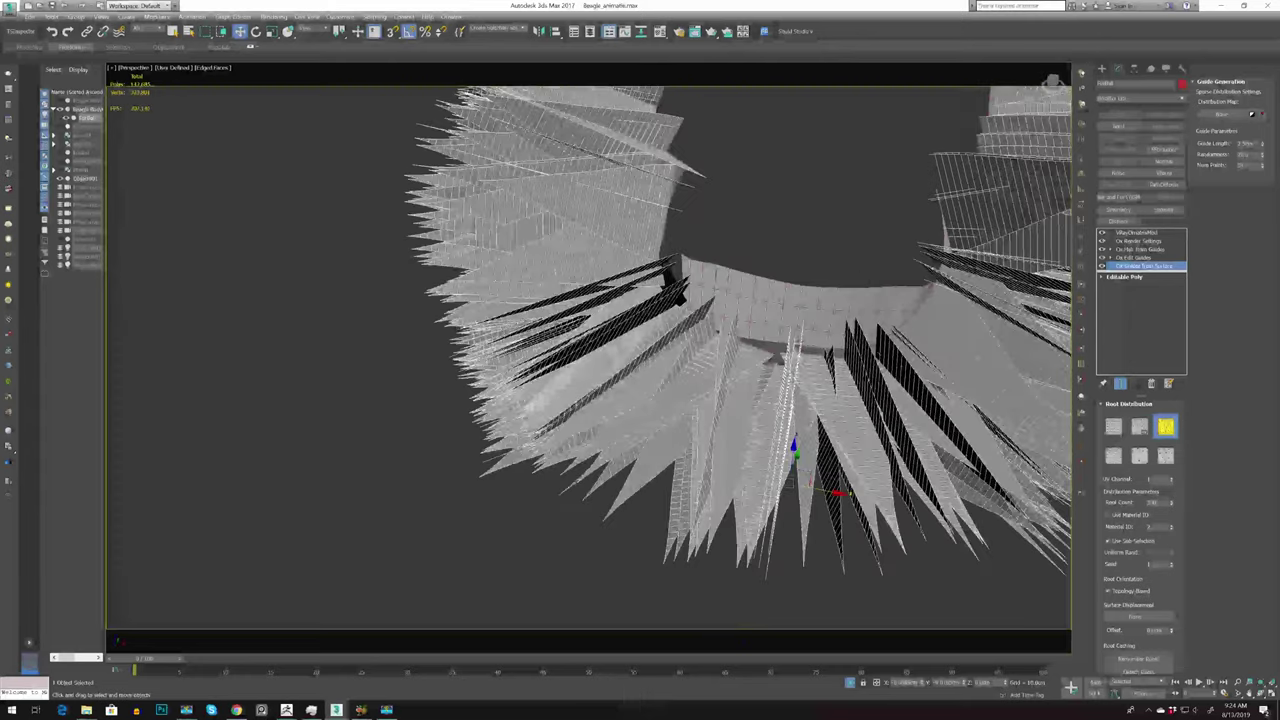
key(Delete)
click(783, 348)
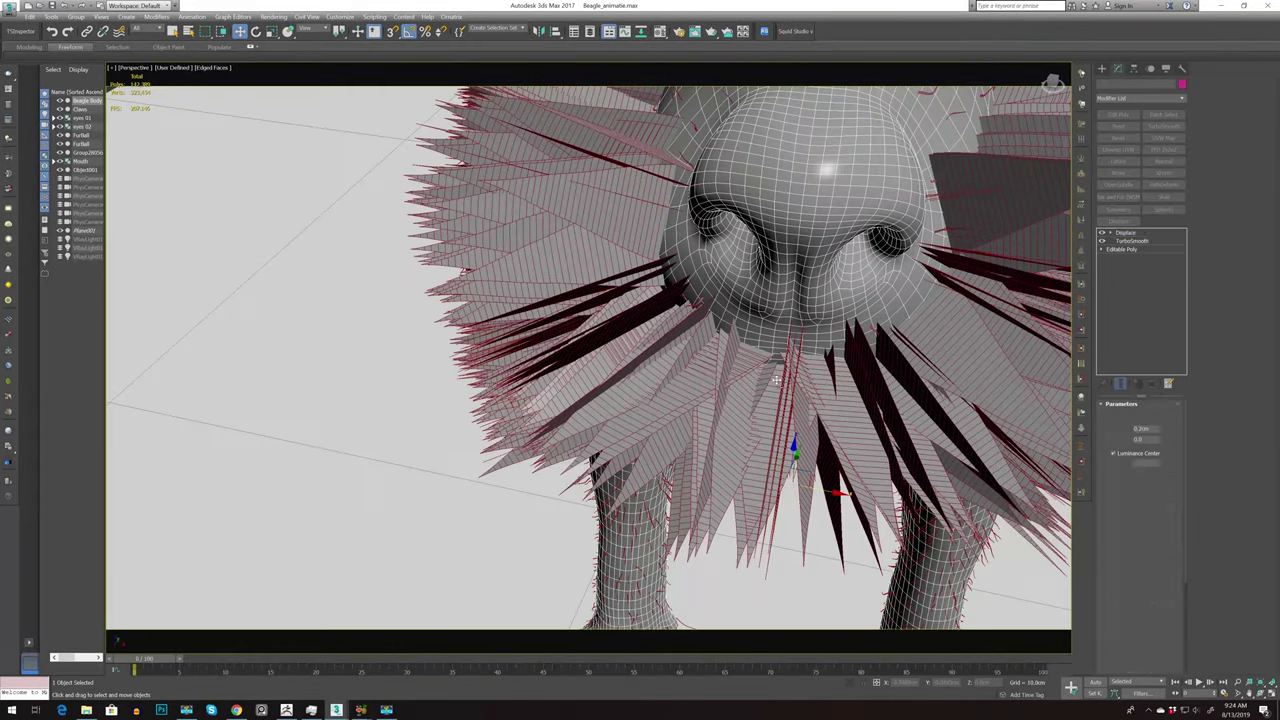
click(931, 376)
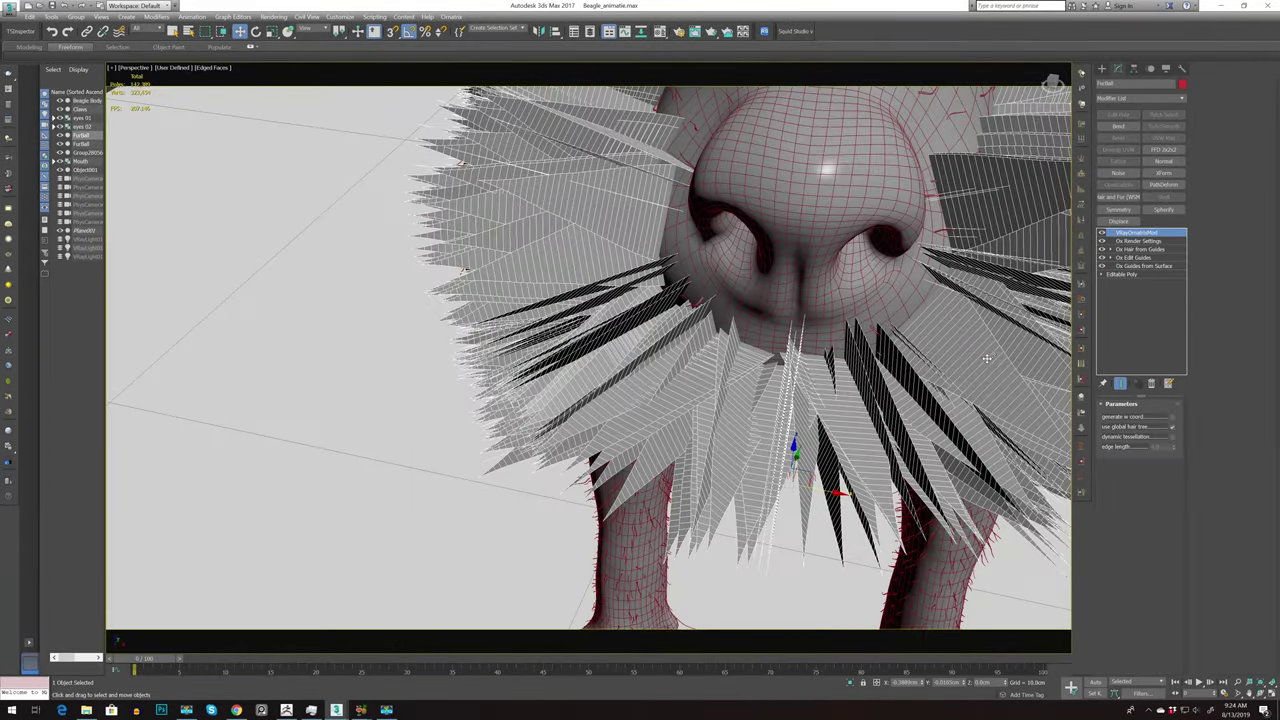
scroll(990, 356, up, 1)
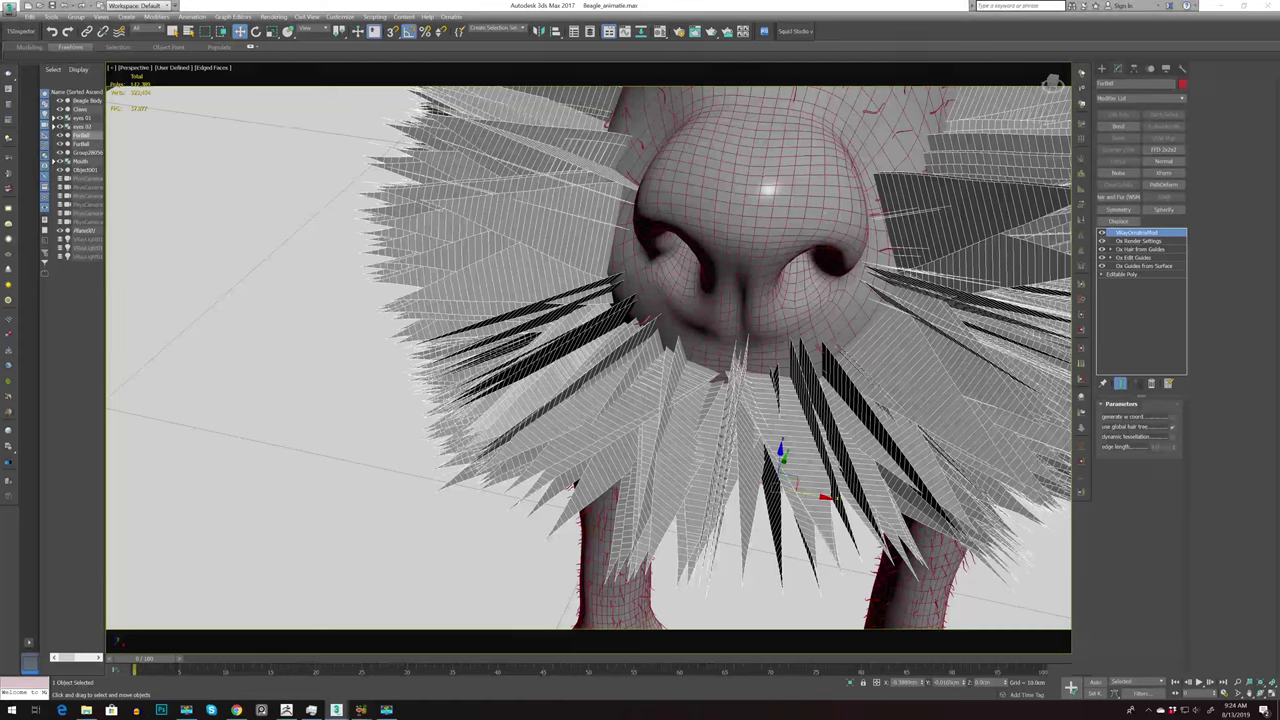
click(1128, 266)
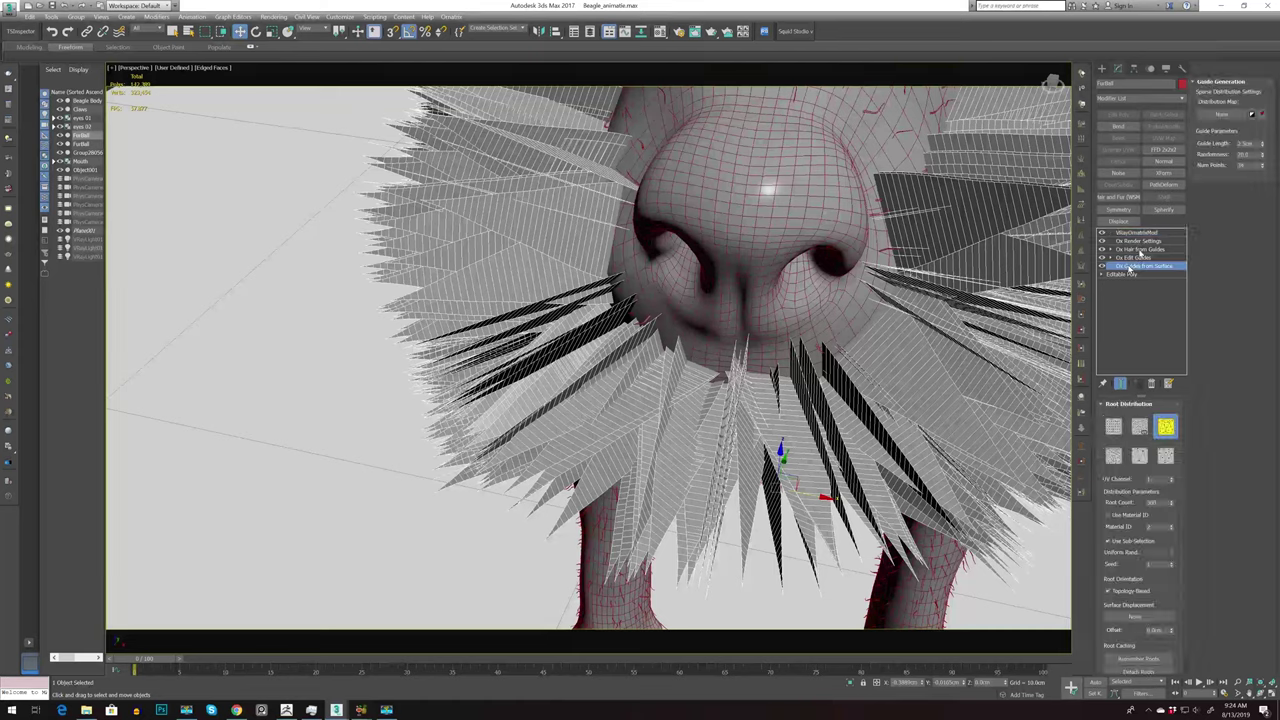
Add an Ox Surface Comb modifier and reshape its Bend Along Strand curve
click(1183, 99)
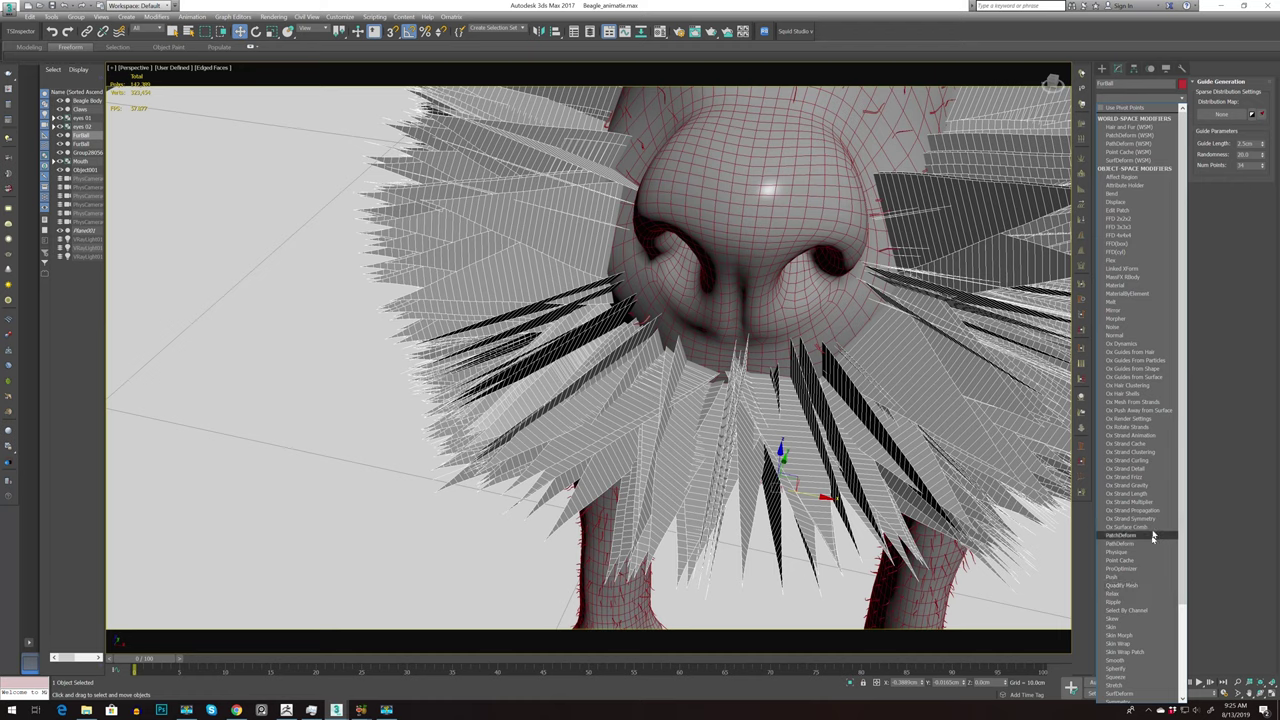
click(1150, 526)
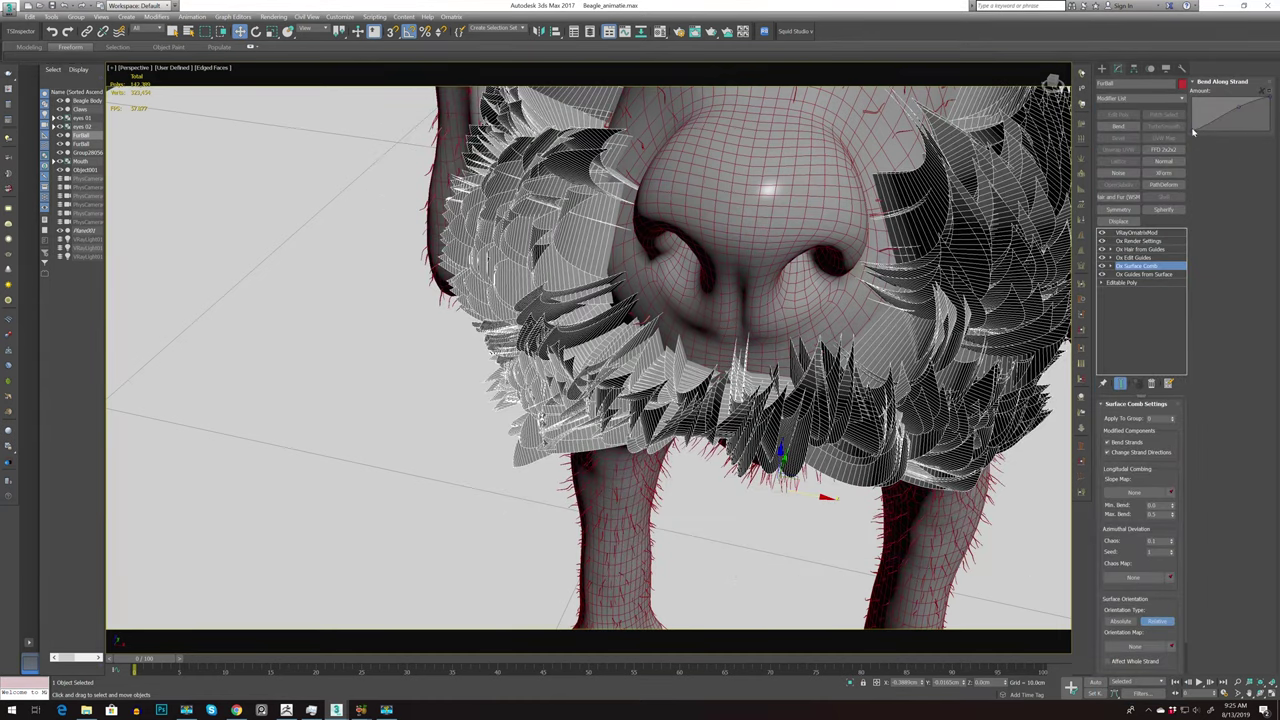
mouse_move(1193, 133)
mouse_down()
mouse_move(1272, 119)
mouse_move(1239, 114)
mouse_up()
Create comb sinks on the muzzle fur, then move to Ox Hair from Guides
click(1104, 265)
click(1135, 274)
click(1124, 426)
scroll(790, 127, down, 1)
scroll(790, 127, down, 3)
scroll(790, 127, down, 1)
mouse_move(790, 127)
alt+middle_down()
mouse_move(870, 160)
mouse_move(955, 125)
mouse_move(870, 130)
alt+middle_up()
click(1110, 267)
click(1110, 268)
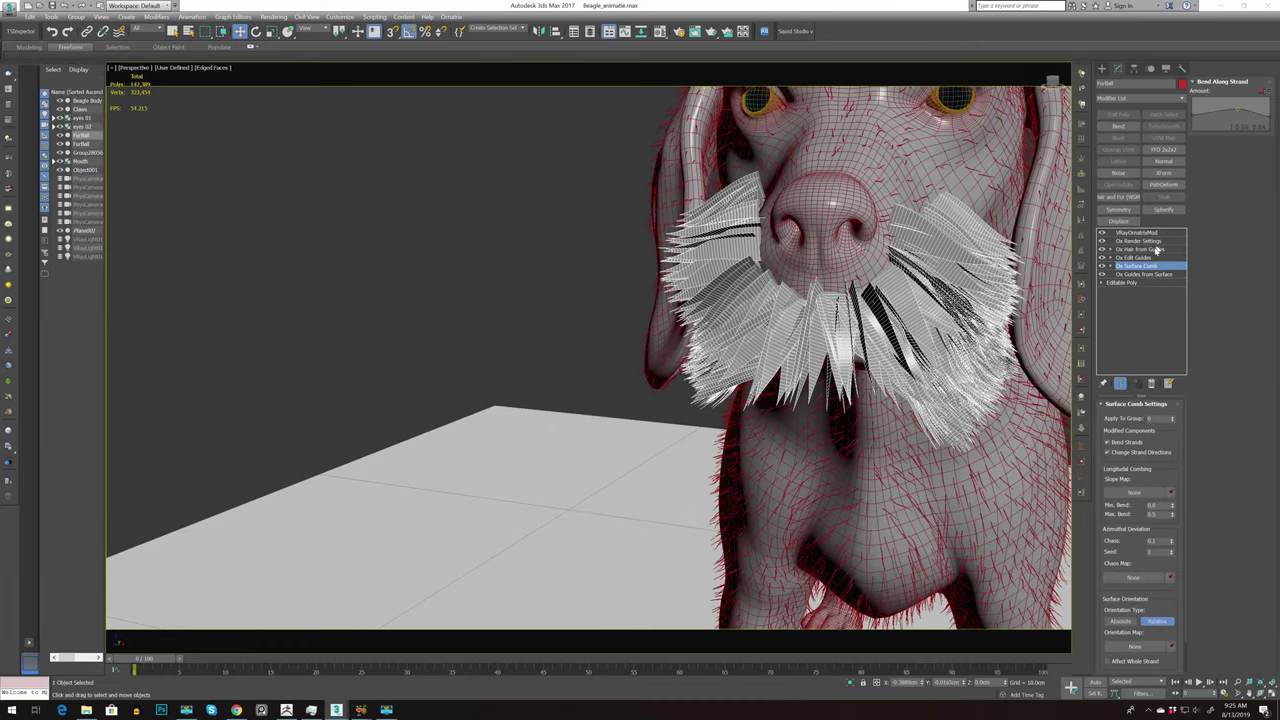
click(1154, 251)
Instance the Dog Distribution bitmap as the Distribution Map, then adjust Interpolation Space and Guide Count
alt+middle_drag(933, 365, 880, 380)
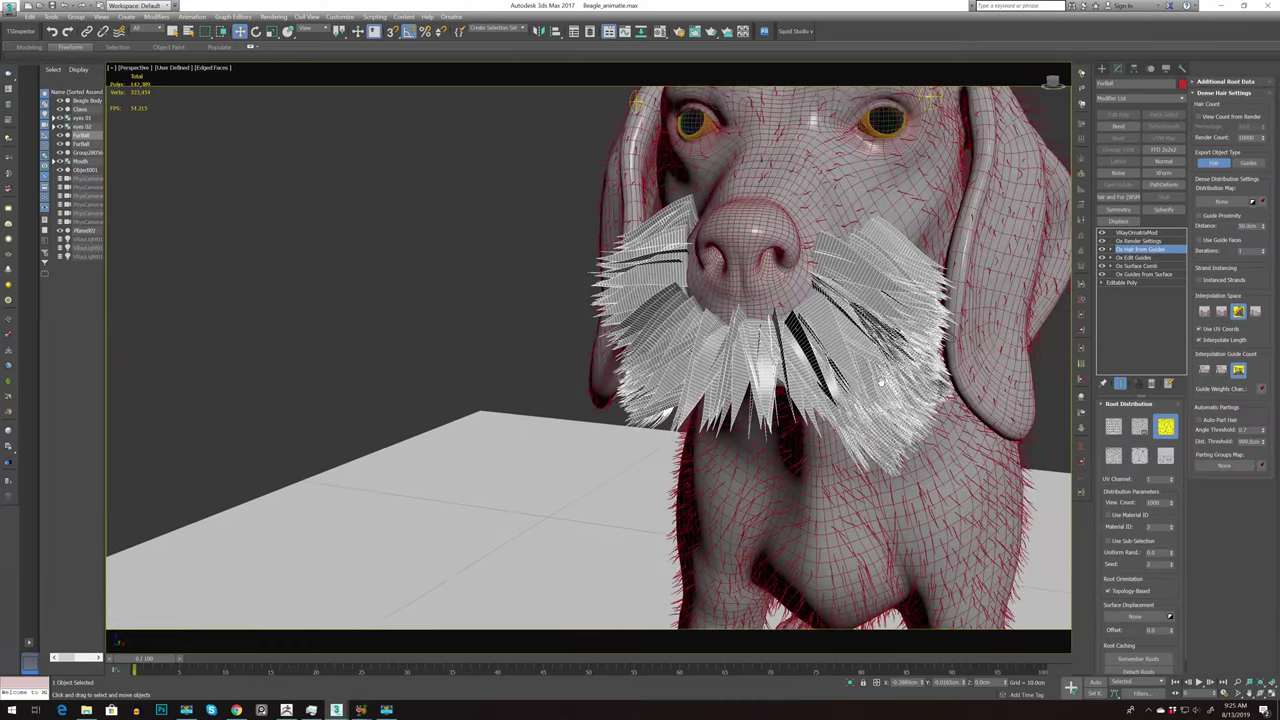
key(m)
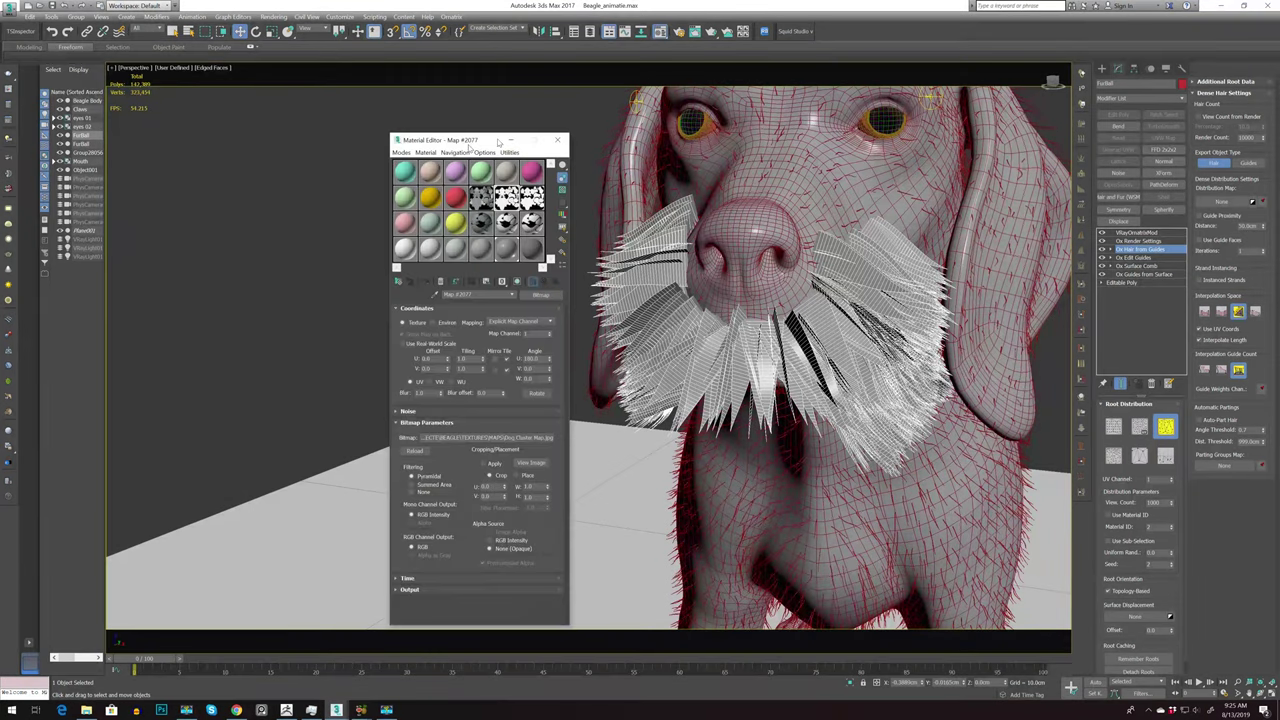
click(564, 190)
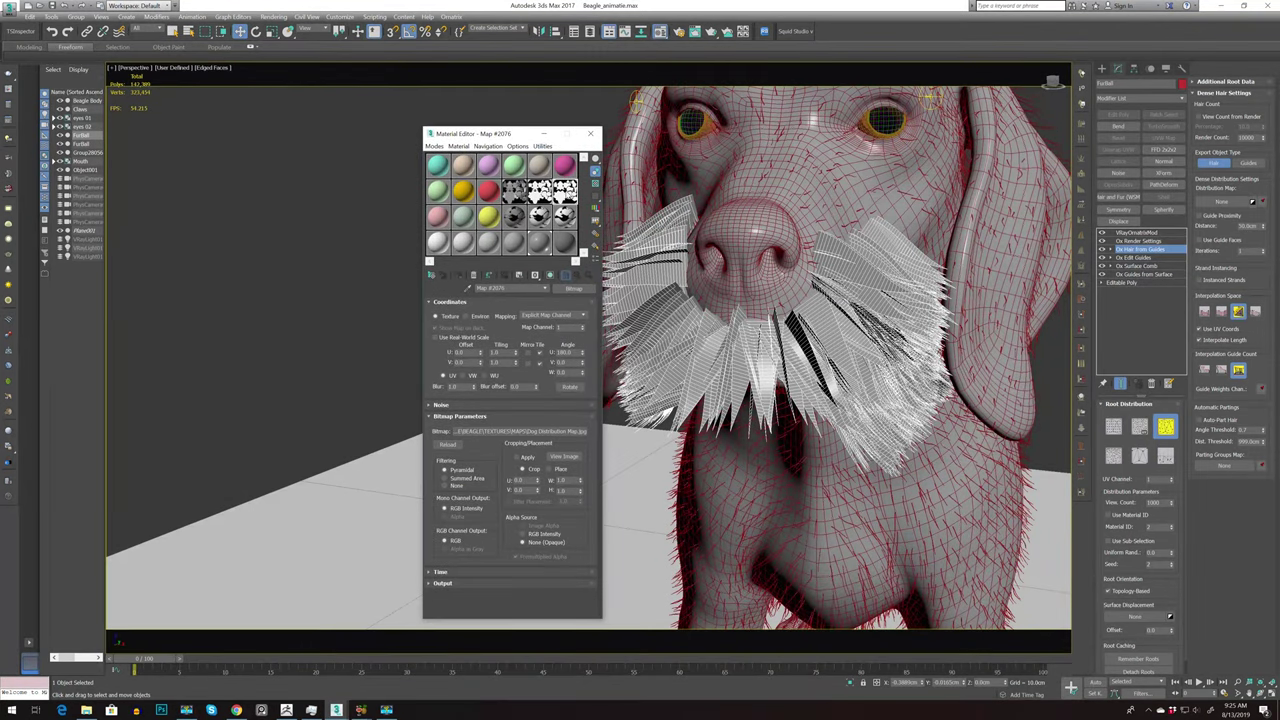
drag(1206, 203, 1206, 203)
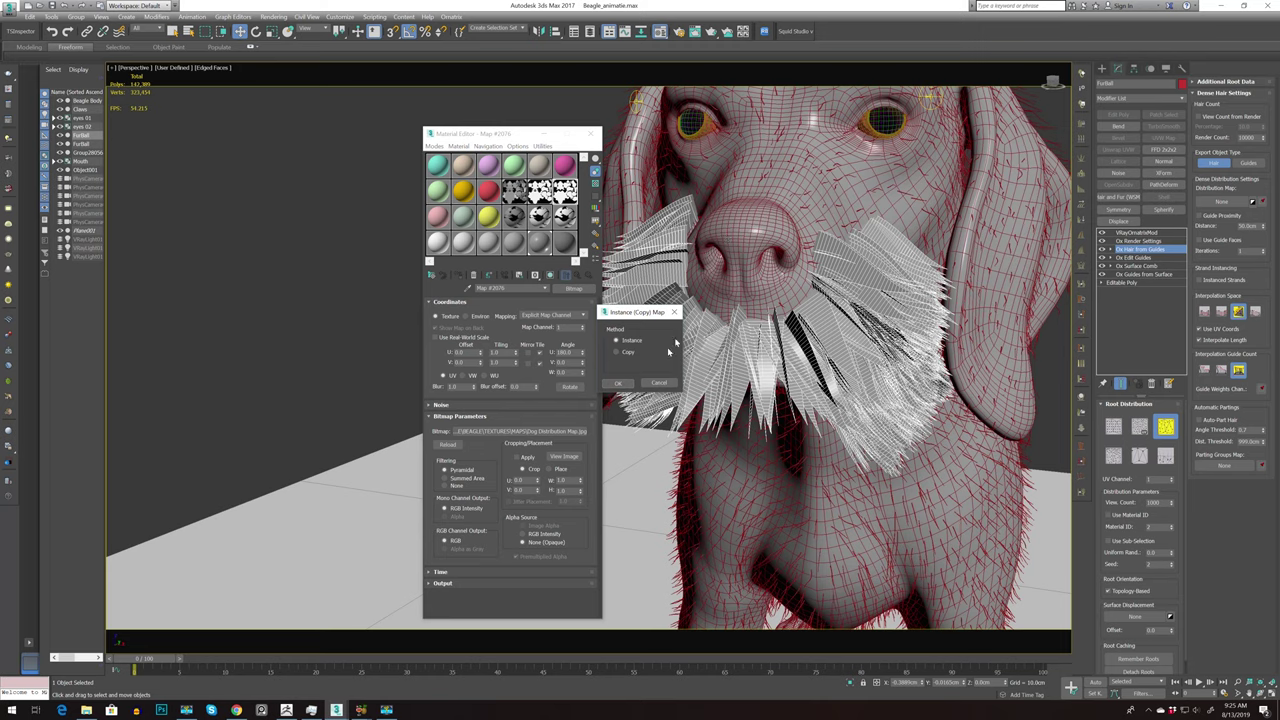
click(620, 385)
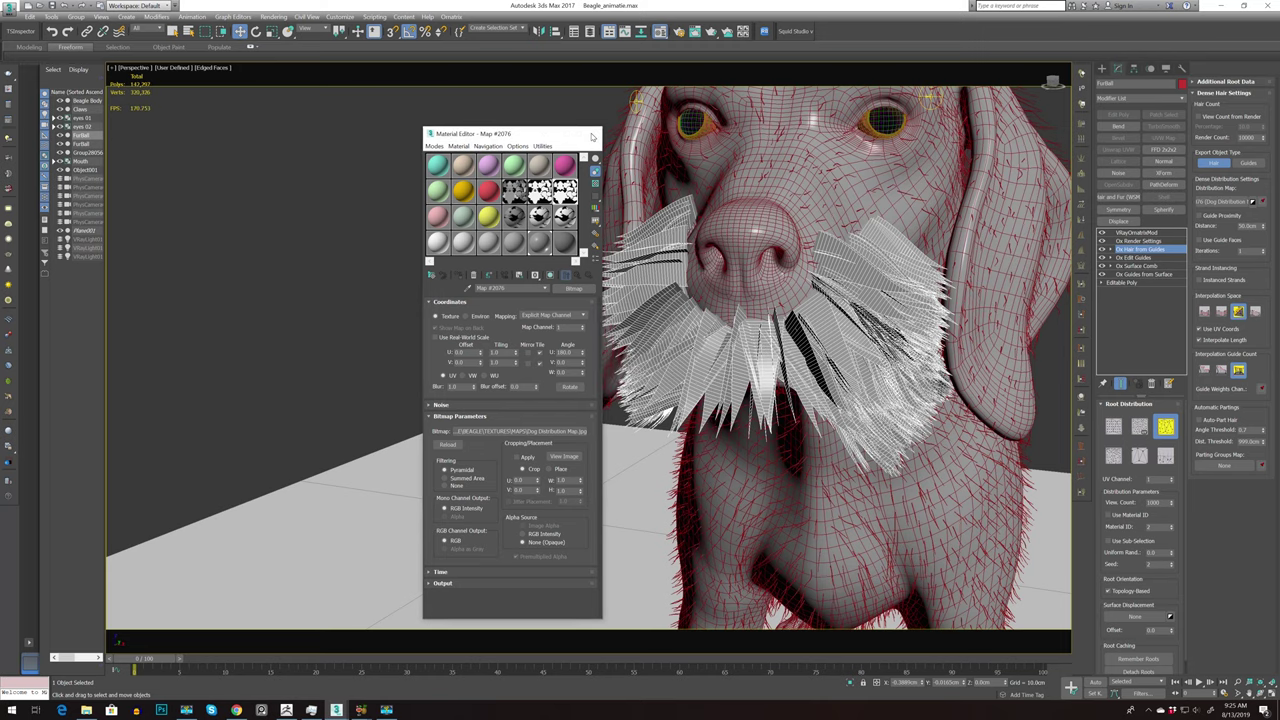
click(591, 134)
click(1204, 311)
click(1205, 370)
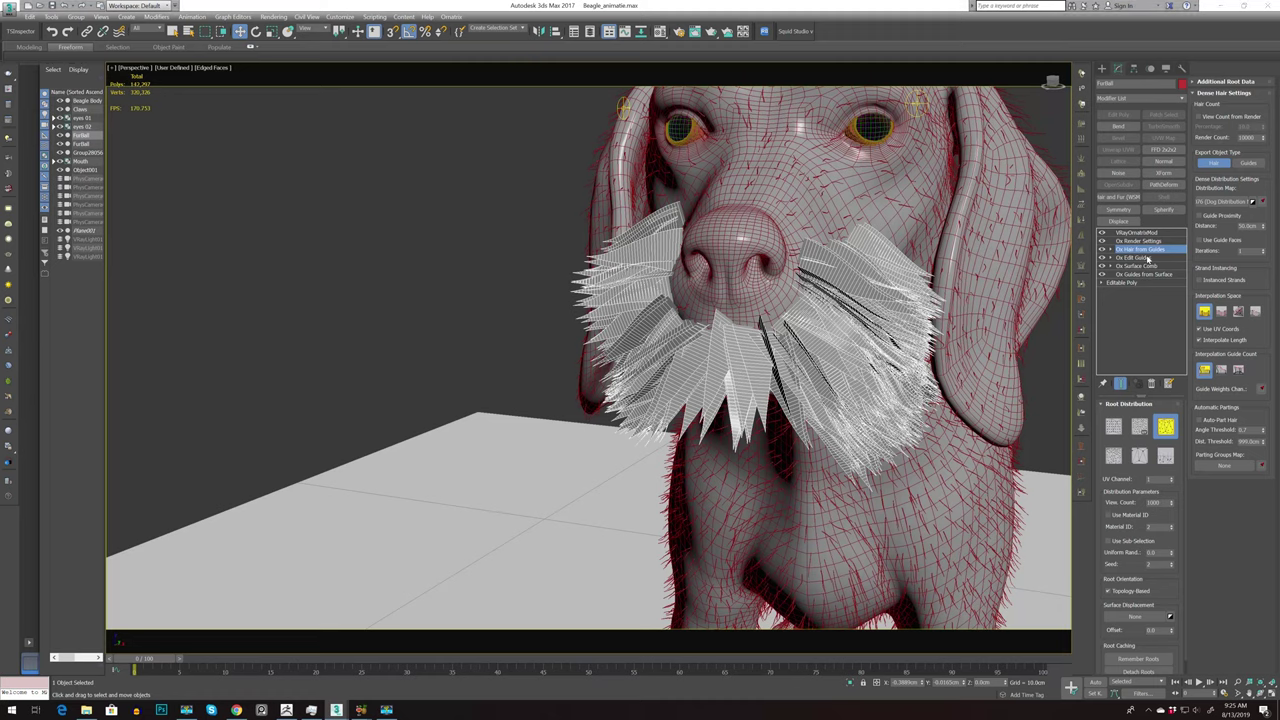
Cut the Strand Frizz, Hair Clustering and Strand Length modifiers from the muzzle fur stack
click(1180, 103)
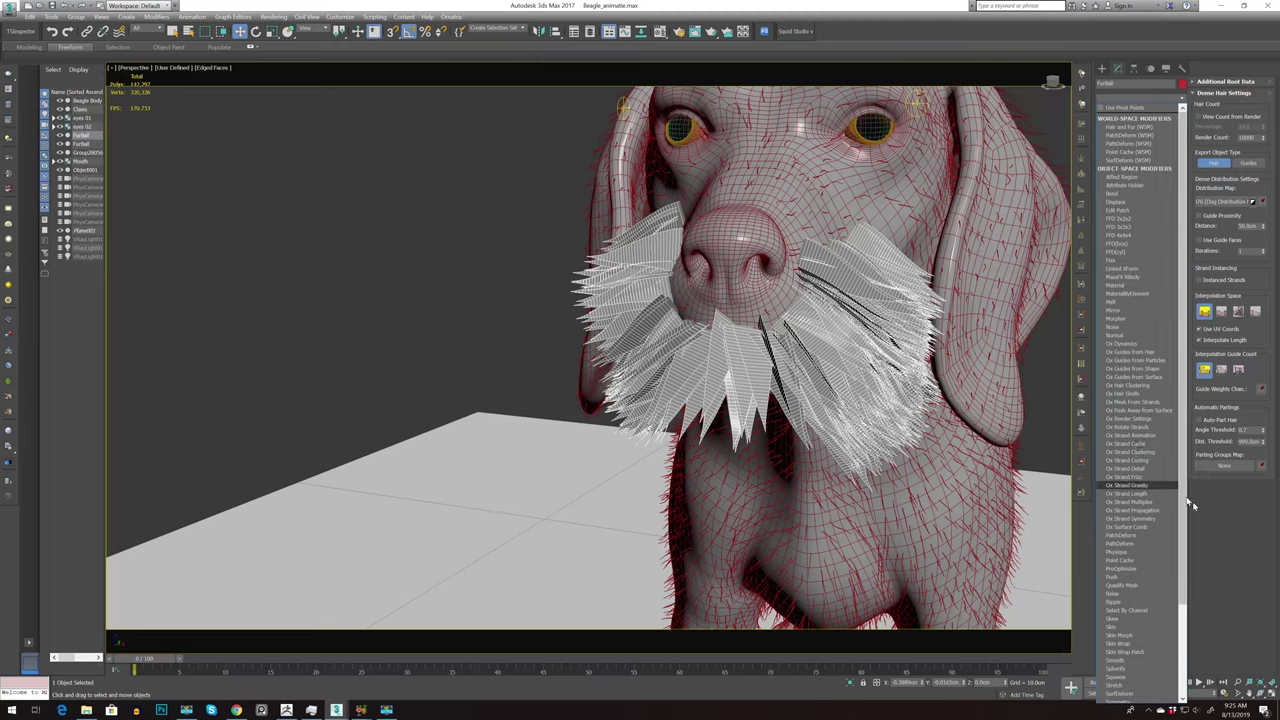
click(1245, 513)
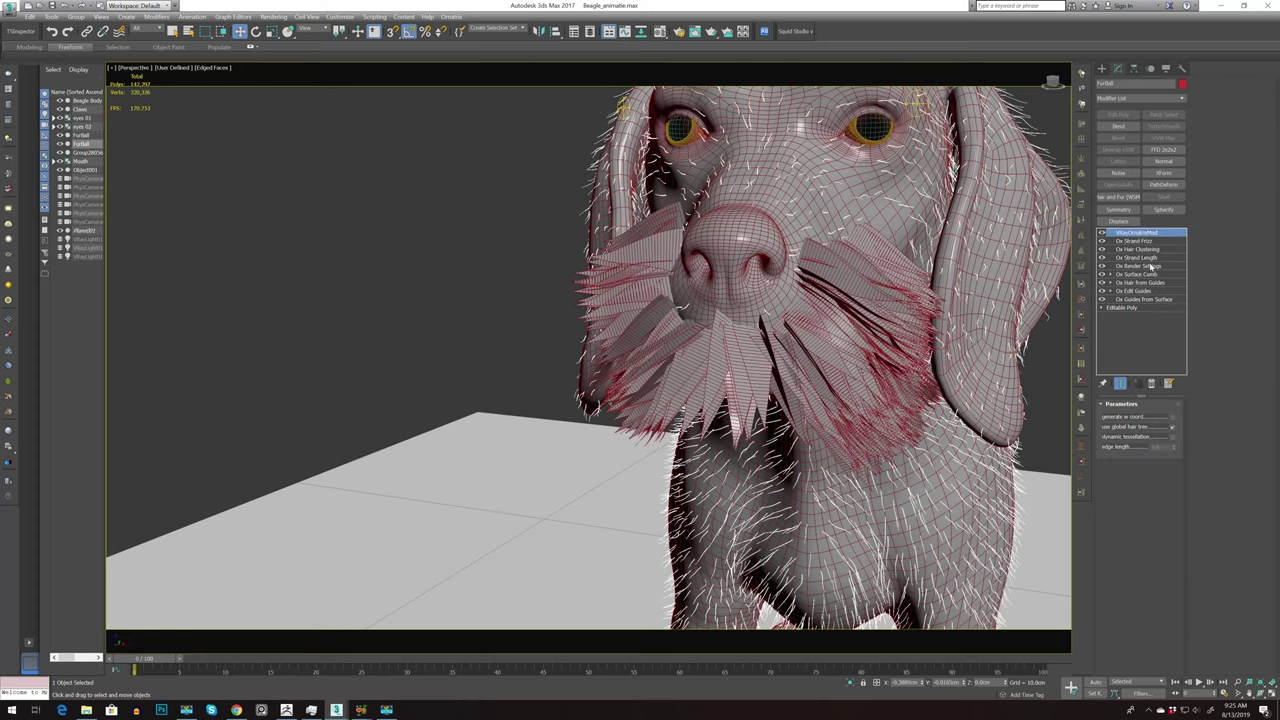
shift+click(1140, 257)
right_click(1147, 262)
click(1170, 283)
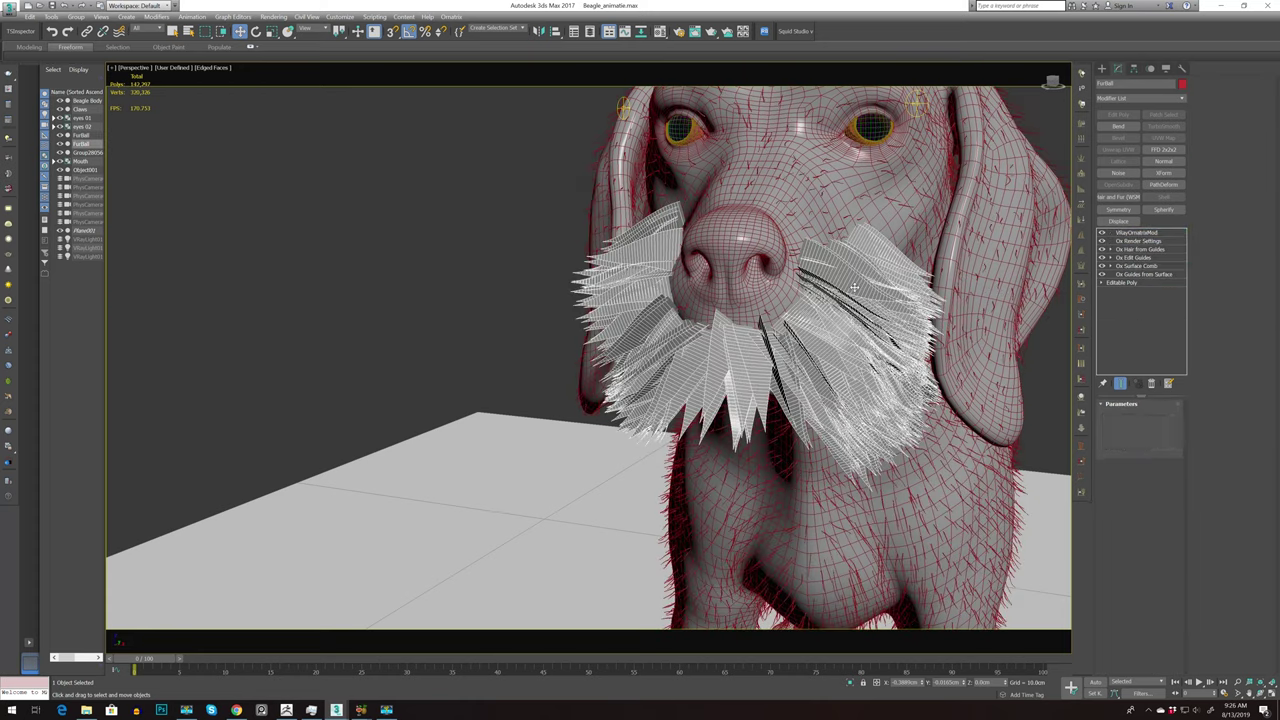
Paste those modifiers in alongside the V-Ray hair and render settings modifiers
shift+click(1152, 242)
click(1151, 384)
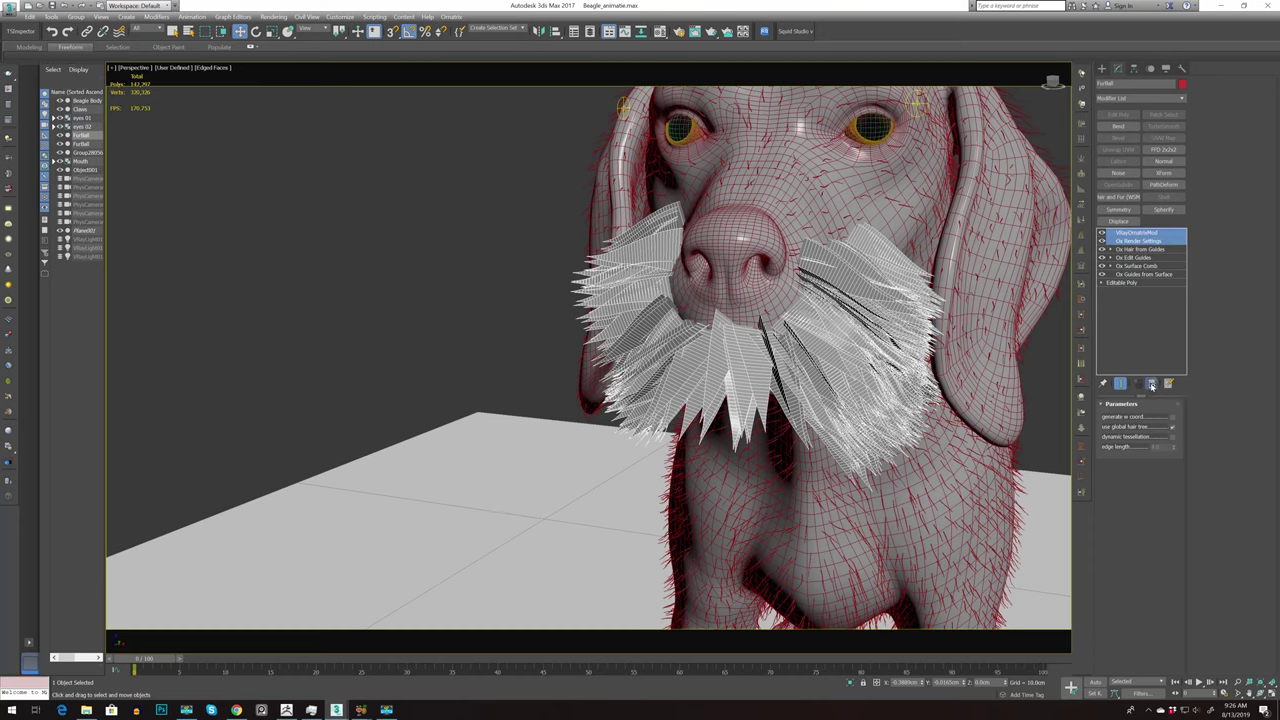
right_click(1140, 235)
click(1165, 280)
mouse_move(760, 200)
alt+middle_down()
mouse_move(645, 107)
mouse_move(622, 110)
alt+middle_up()
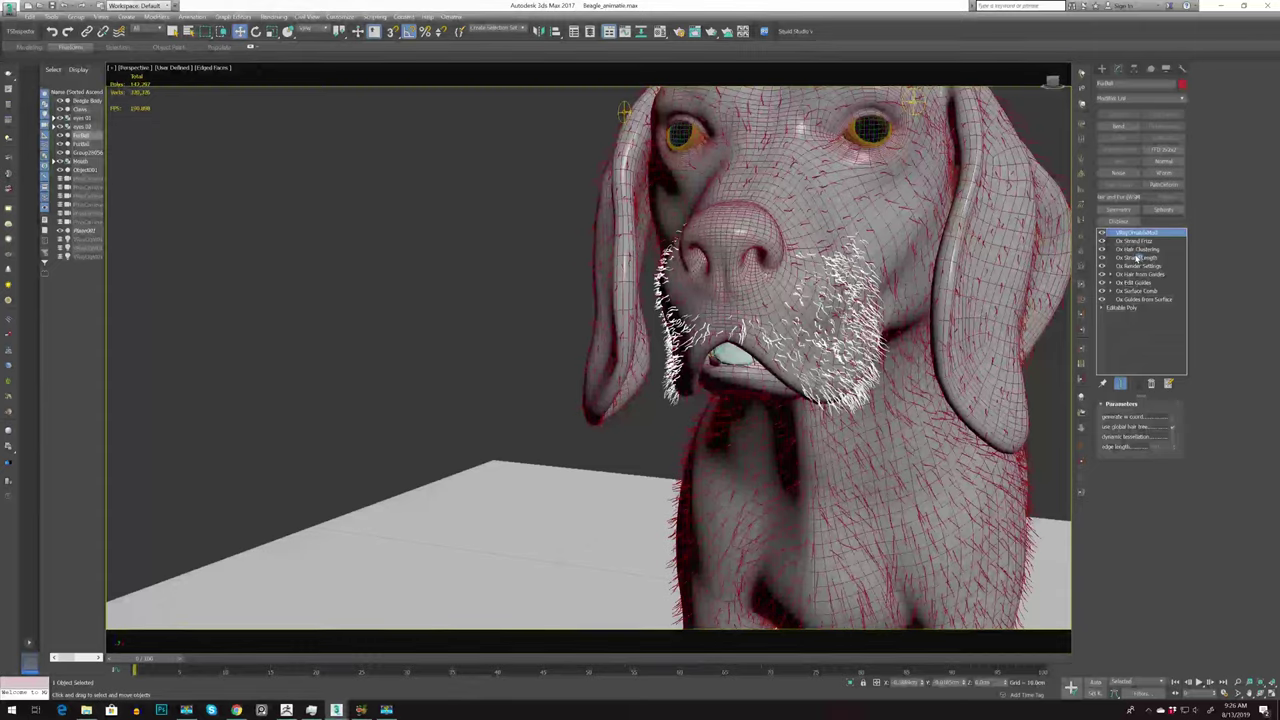
Clear the Strand Length map so the muzzle strands grow long and whisker-like
click(1137, 258)
click(1128, 520)
click(1151, 552)
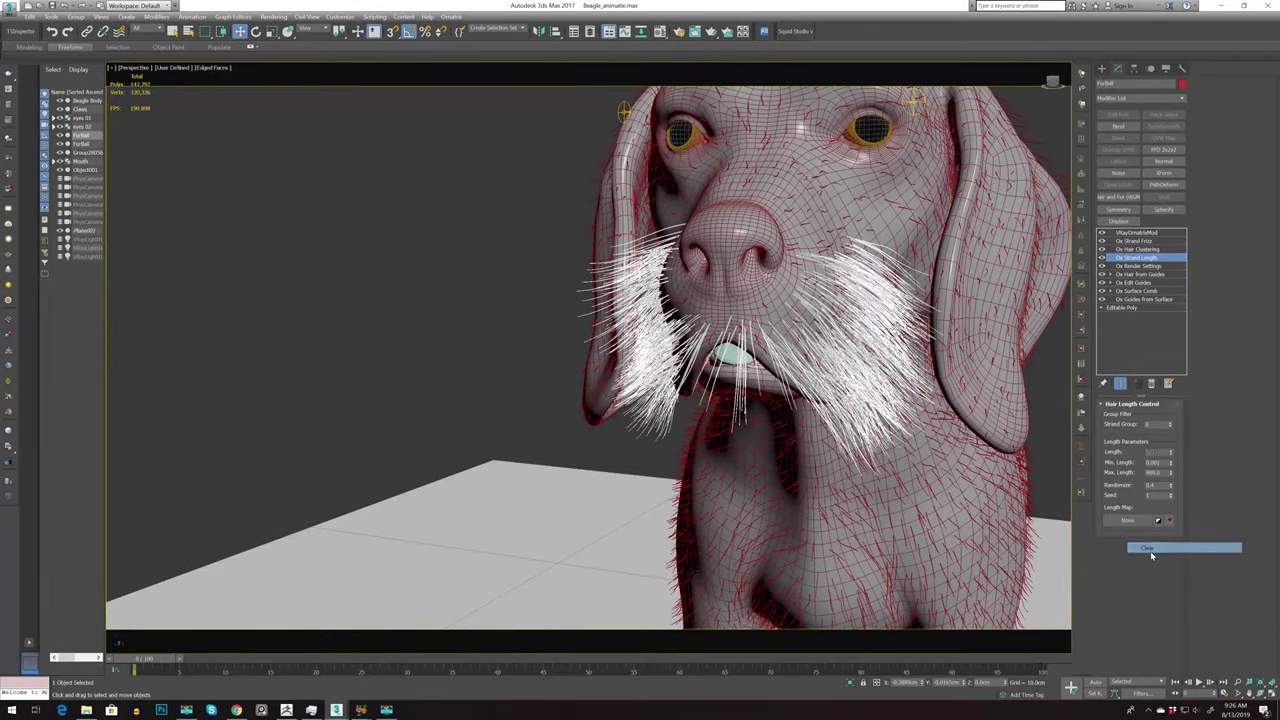
mouse_move(640, 450)
alt+middle_down()
mouse_move(748, 625)
mouse_move(963, 388)
alt+middle_up()
scroll(890, 377, up, 3)
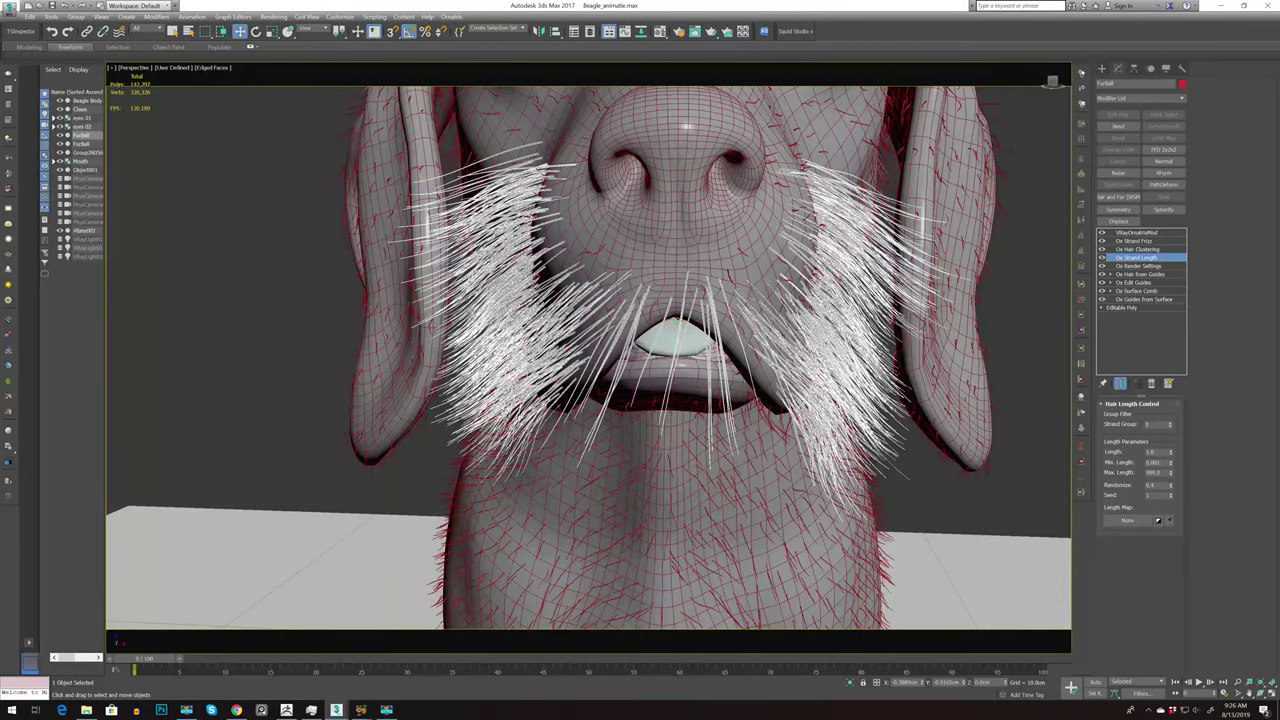
Select the Ox Hair from Guides modifier and bring up its settings
click(1140, 241)
click(1140, 249)
click(1140, 274)
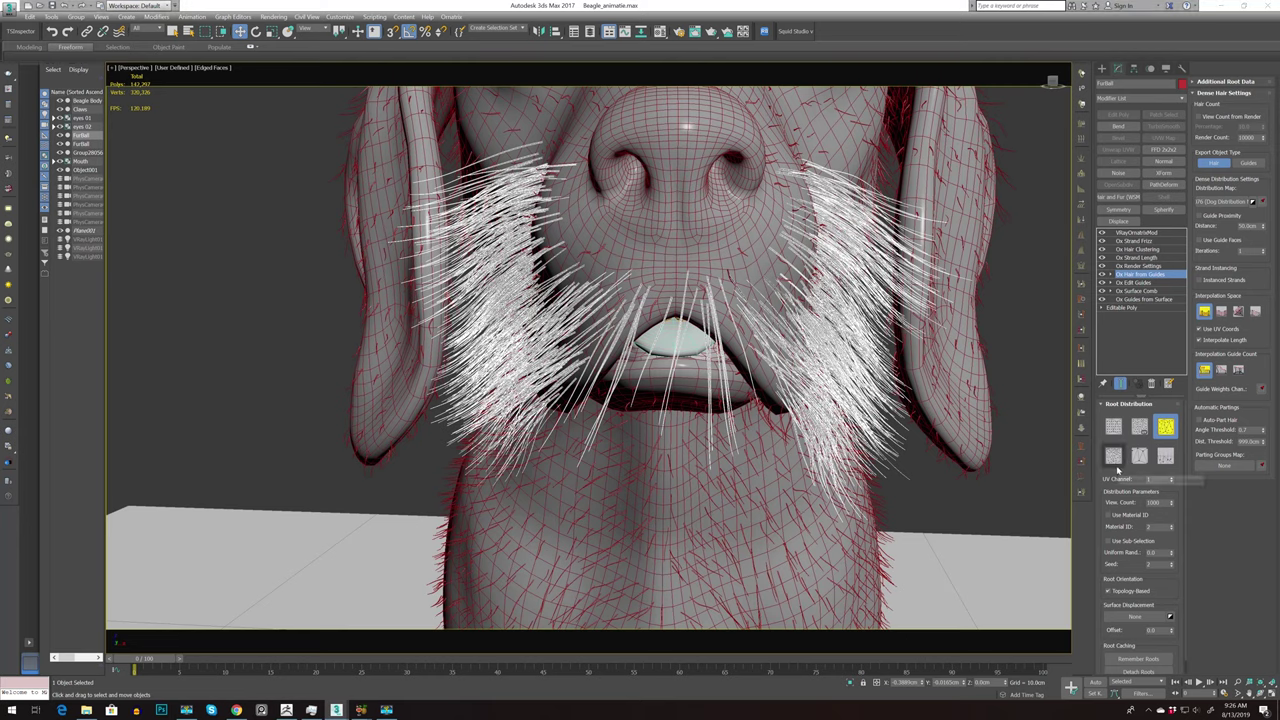
Lower the Ox Hair from Guides view count to 100 and render count to 10
double_click(1155, 502)
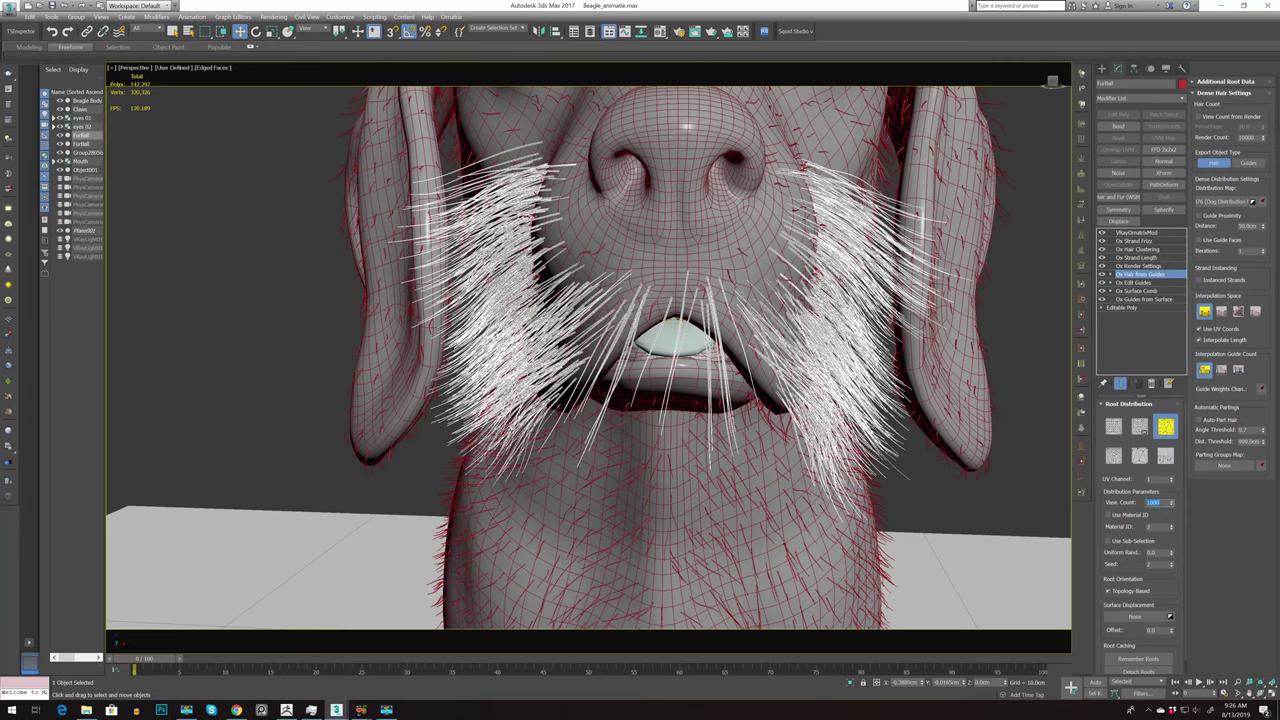
text(100)
key(Return)
double_click(1245, 136)
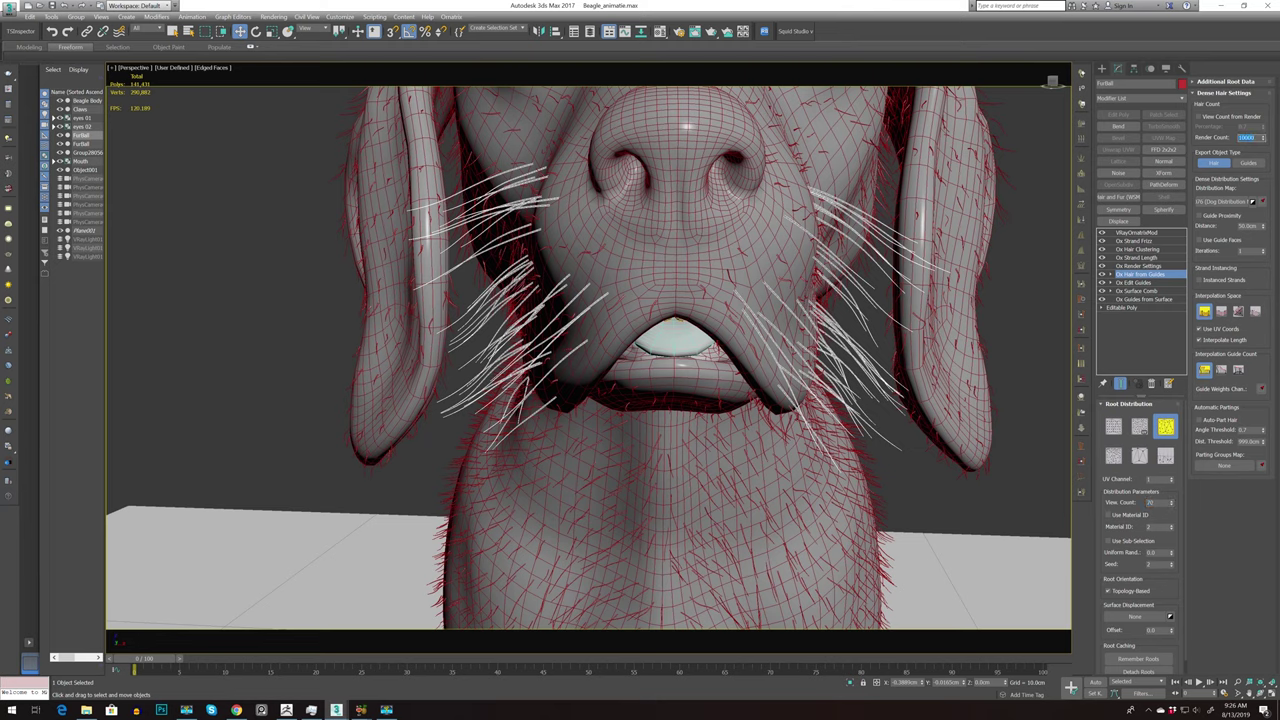
text(10)
key(Return)
Add an Ox Strand Curling modifier with Phase set to 1.0
click(1134, 241)
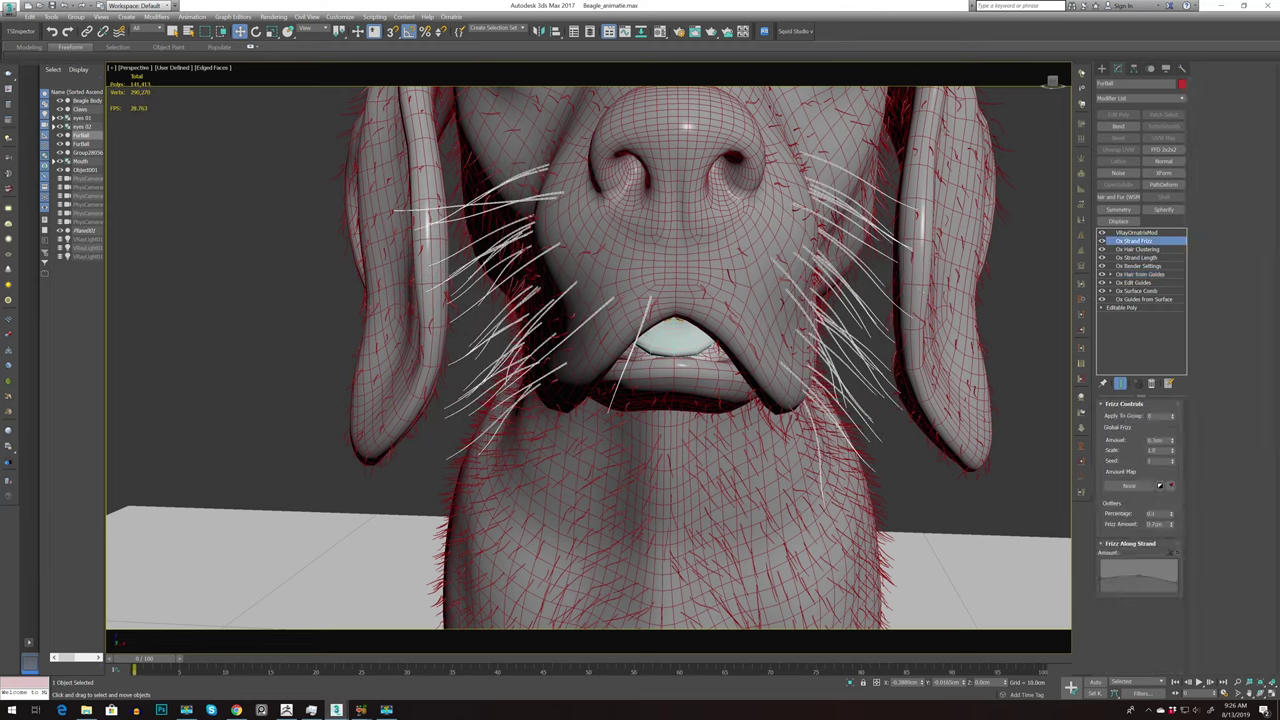
click(1181, 102)
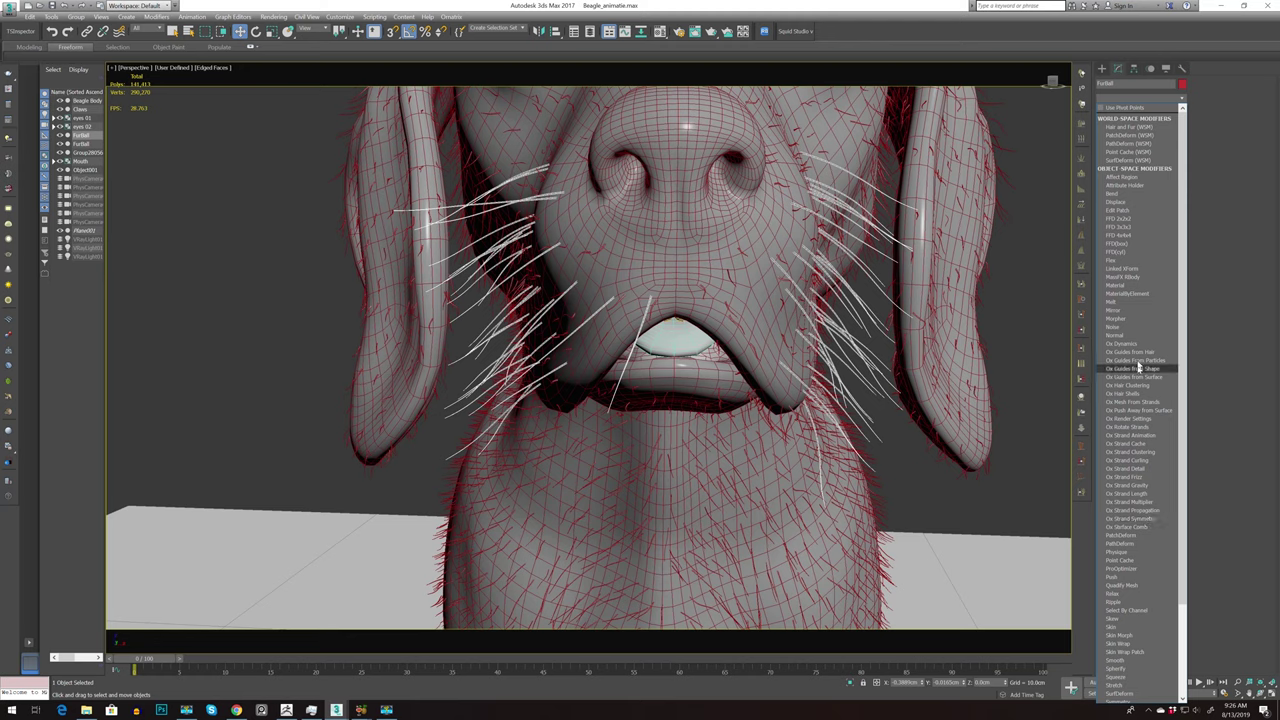
click(1139, 460)
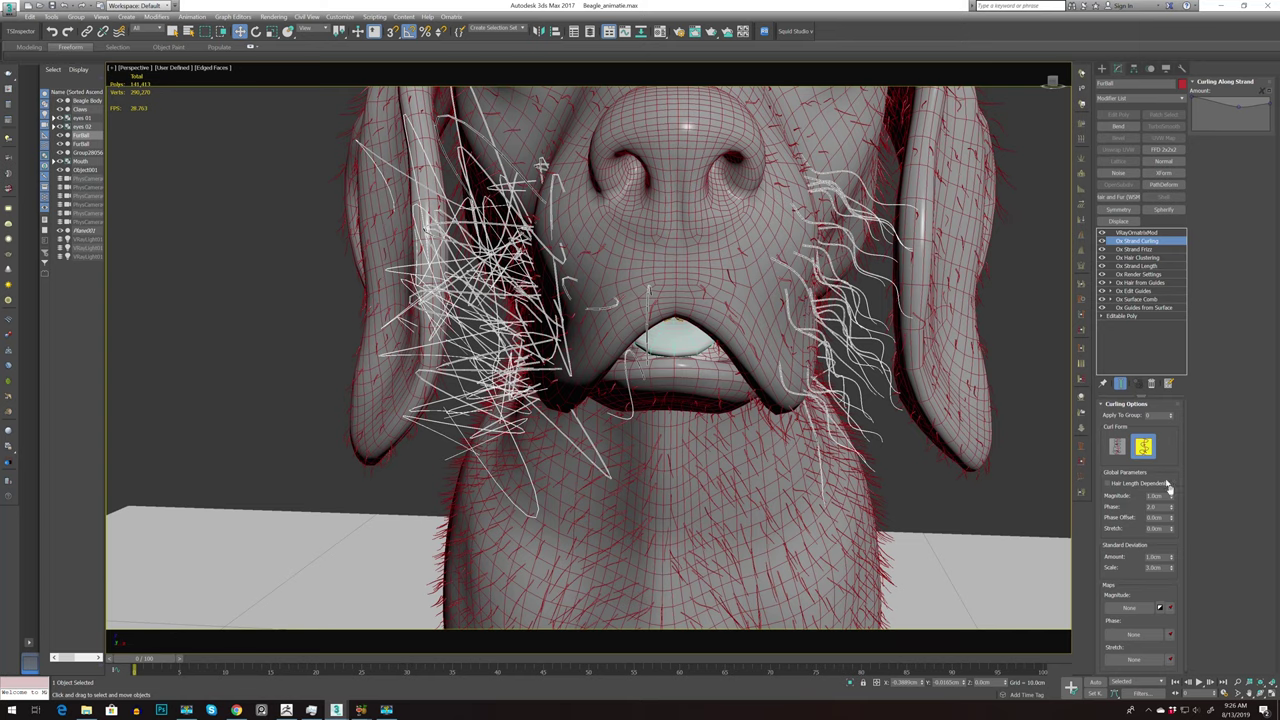
double_click(1152, 507)
text(1)
key(Return)
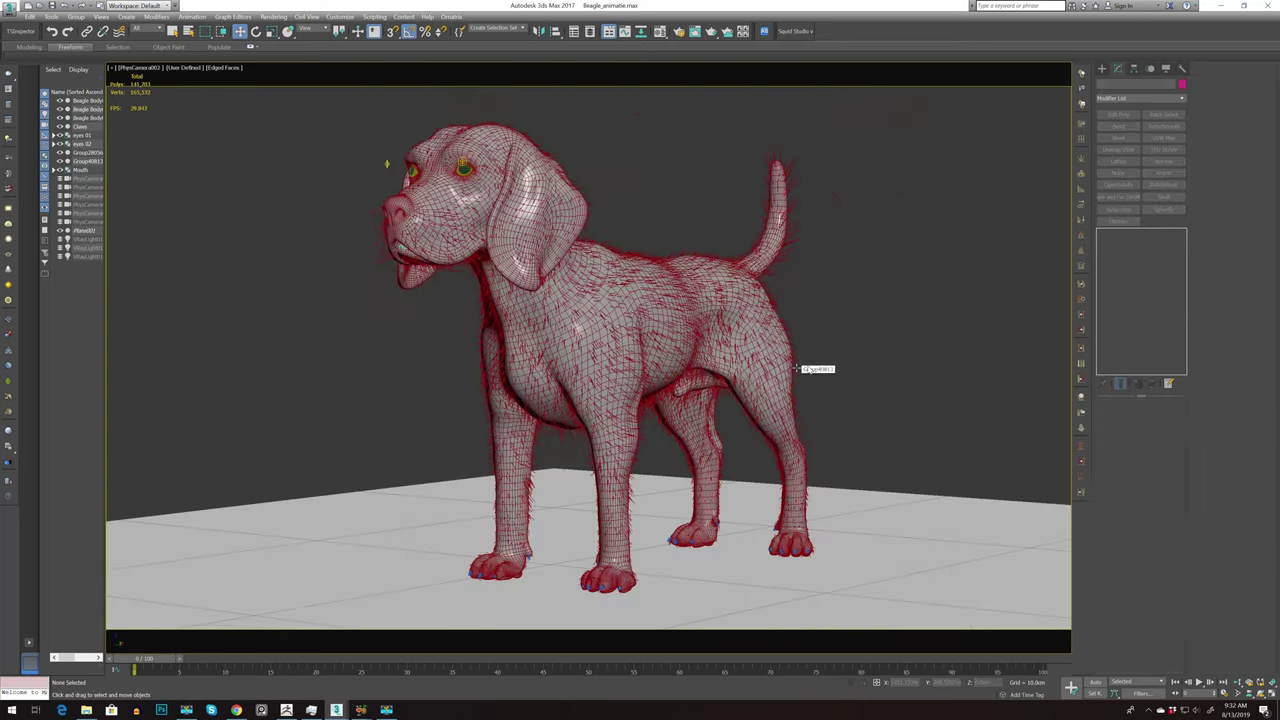
Change the material to a VRayHairMtl using the White shiny preset
key(m)
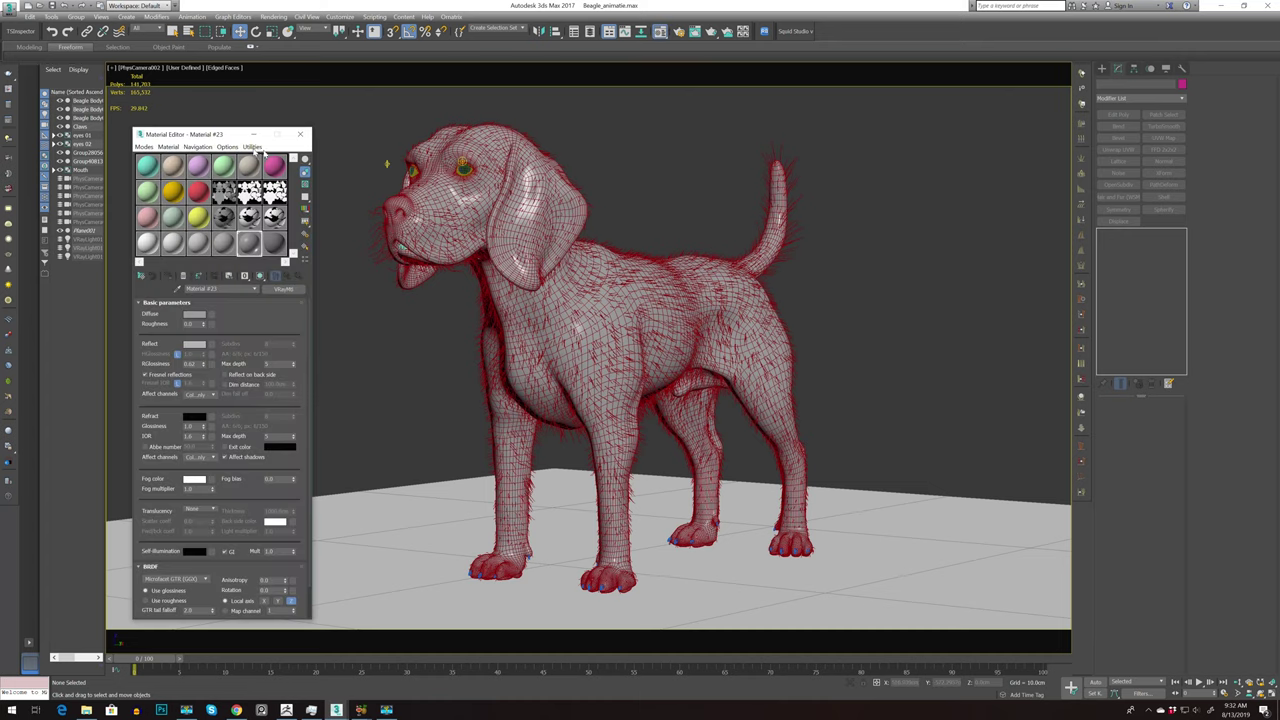
drag(217, 137, 574, 111)
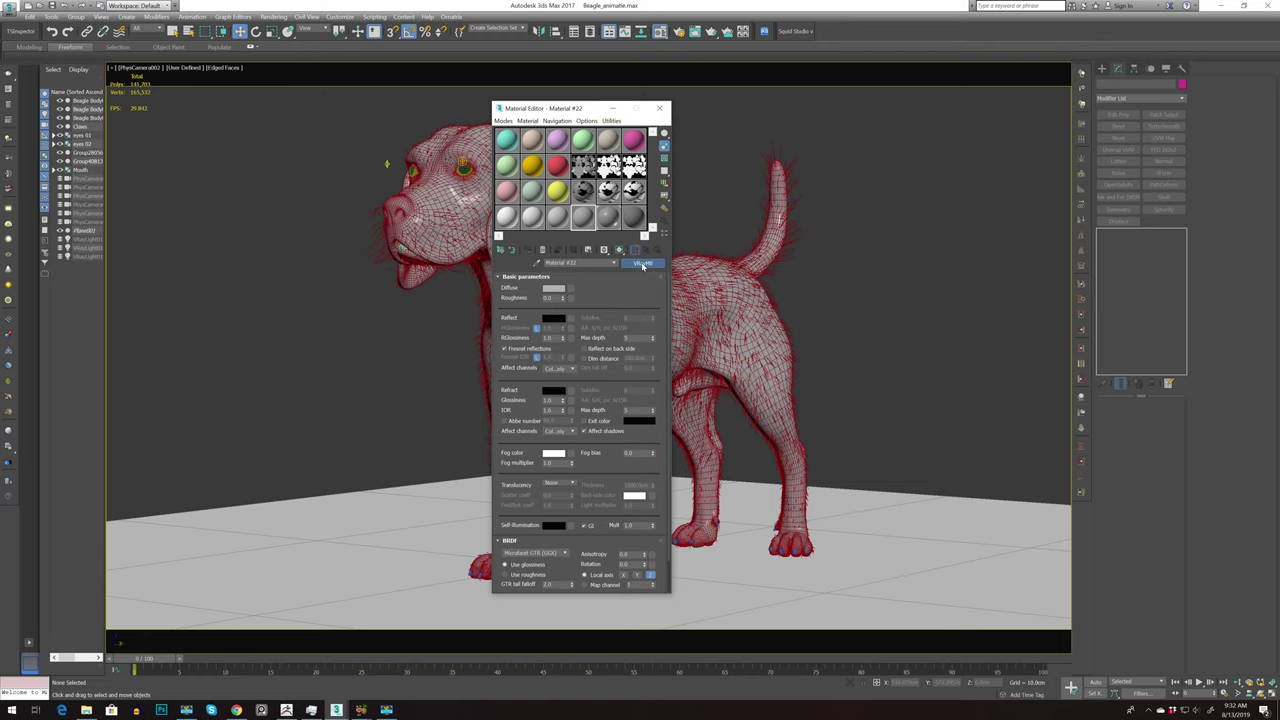
click(642, 264)
click(528, 385)
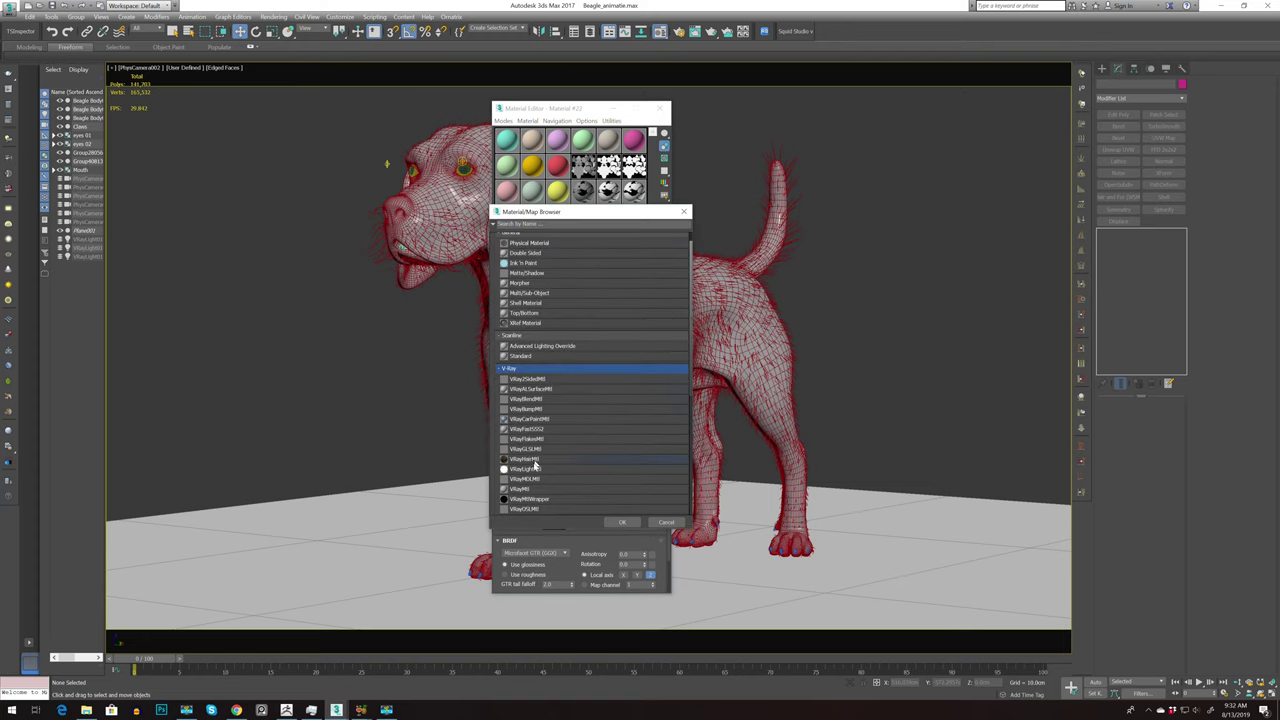
scroll(537, 459, down, 1)
scroll(537, 458, down, 1)
scroll(538, 457, down, 1)
scroll(539, 455, down, 1)
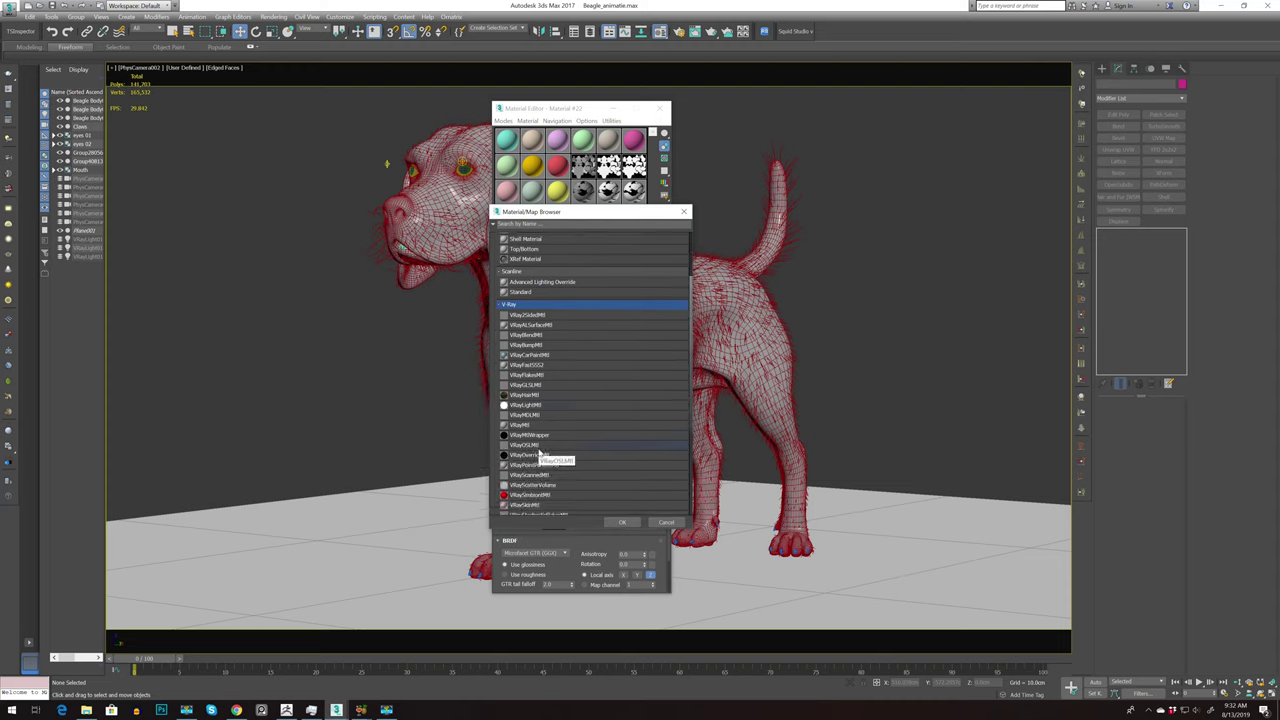
scroll(537, 398, down, 1)
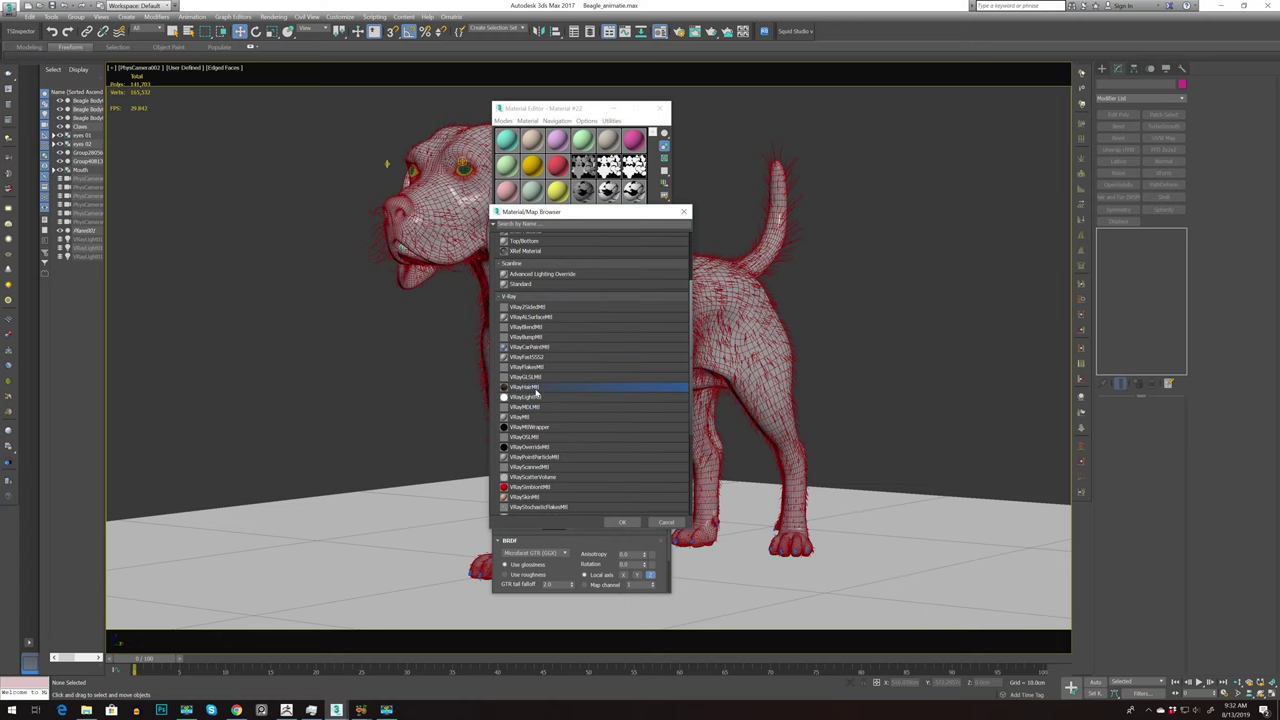
double_click(536, 390)
click(618, 290)
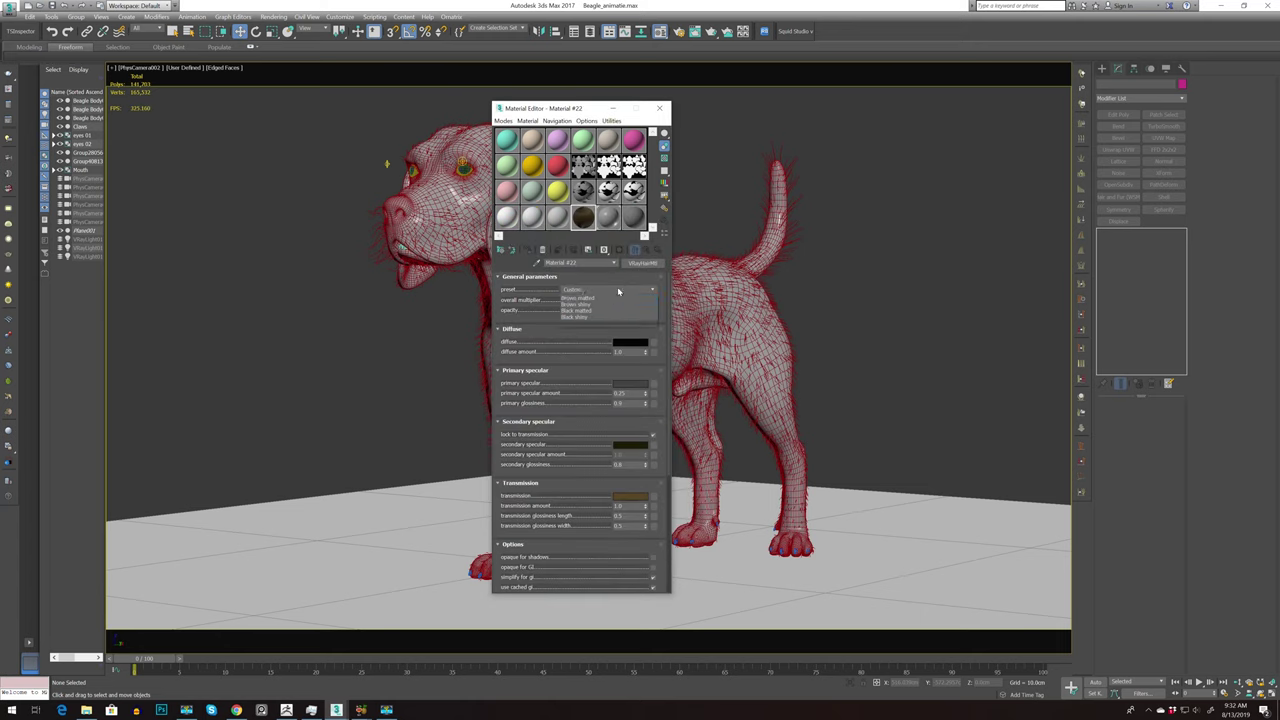
click(607, 312)
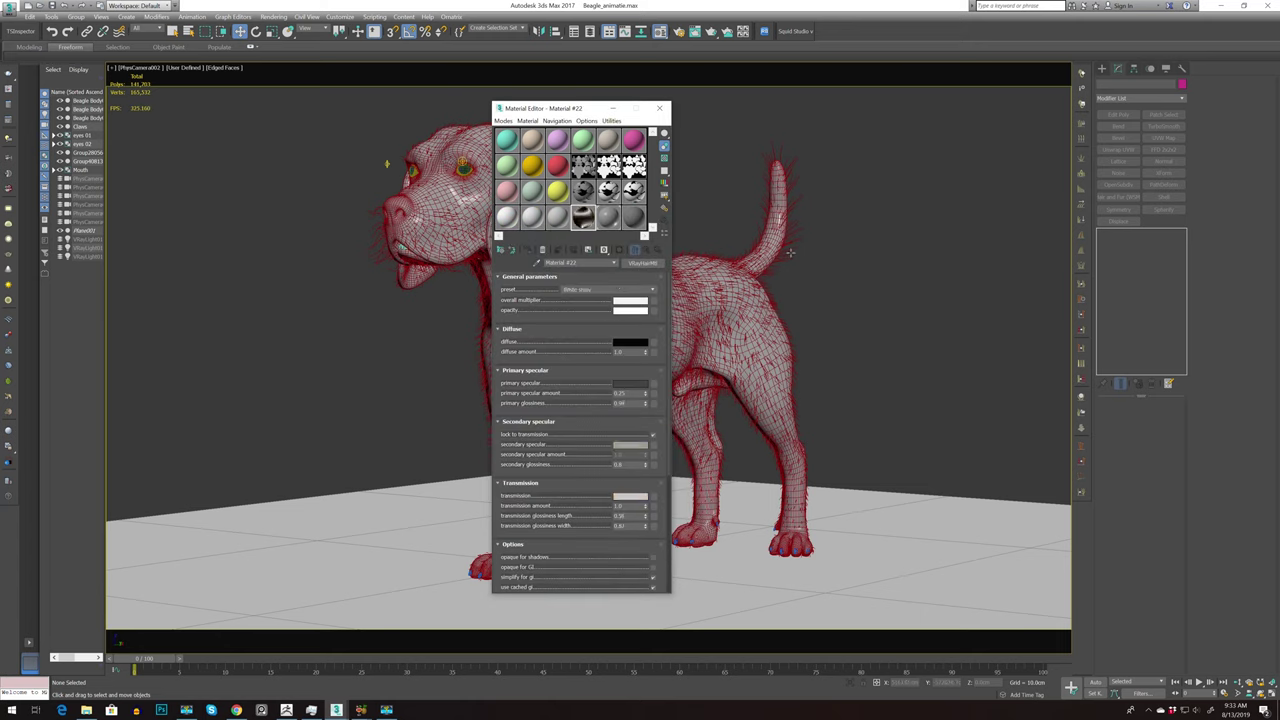
Select the three fur objects, isolate them, and assign them the hair material
click(461, 280)
ctrl+click(381, 259)
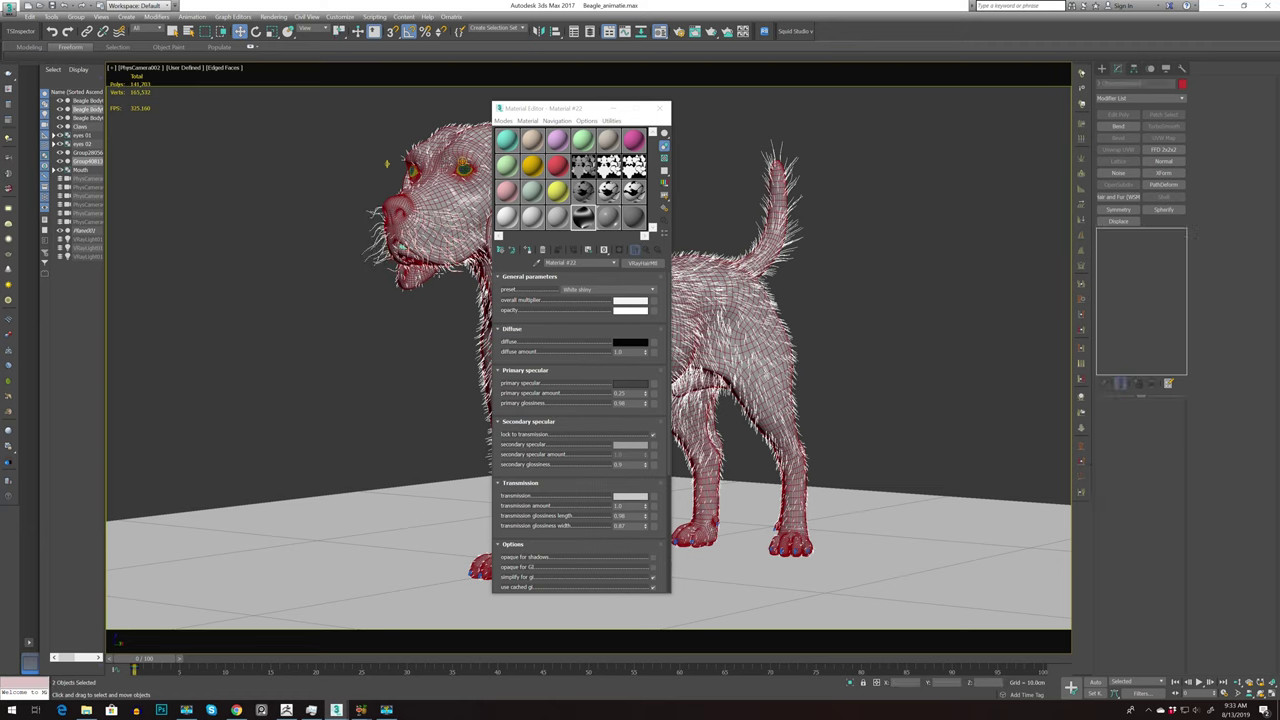
ctrl+click(437, 269)
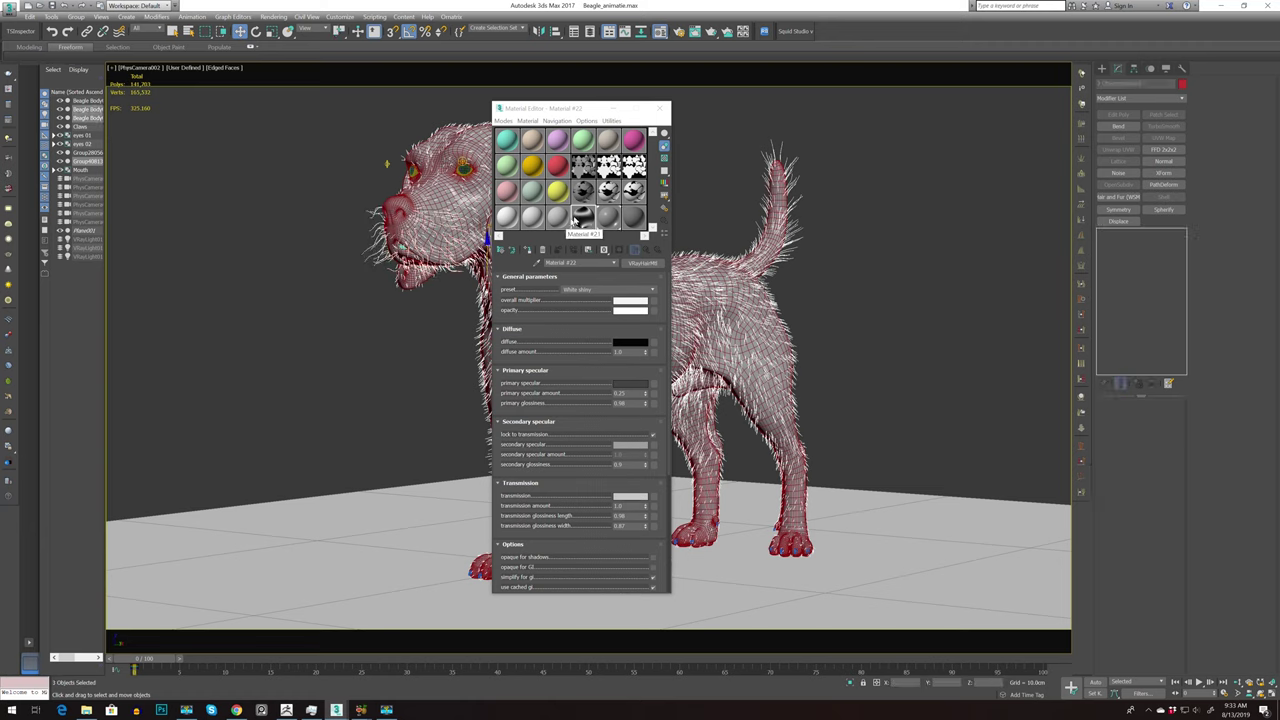
key(alt+q)
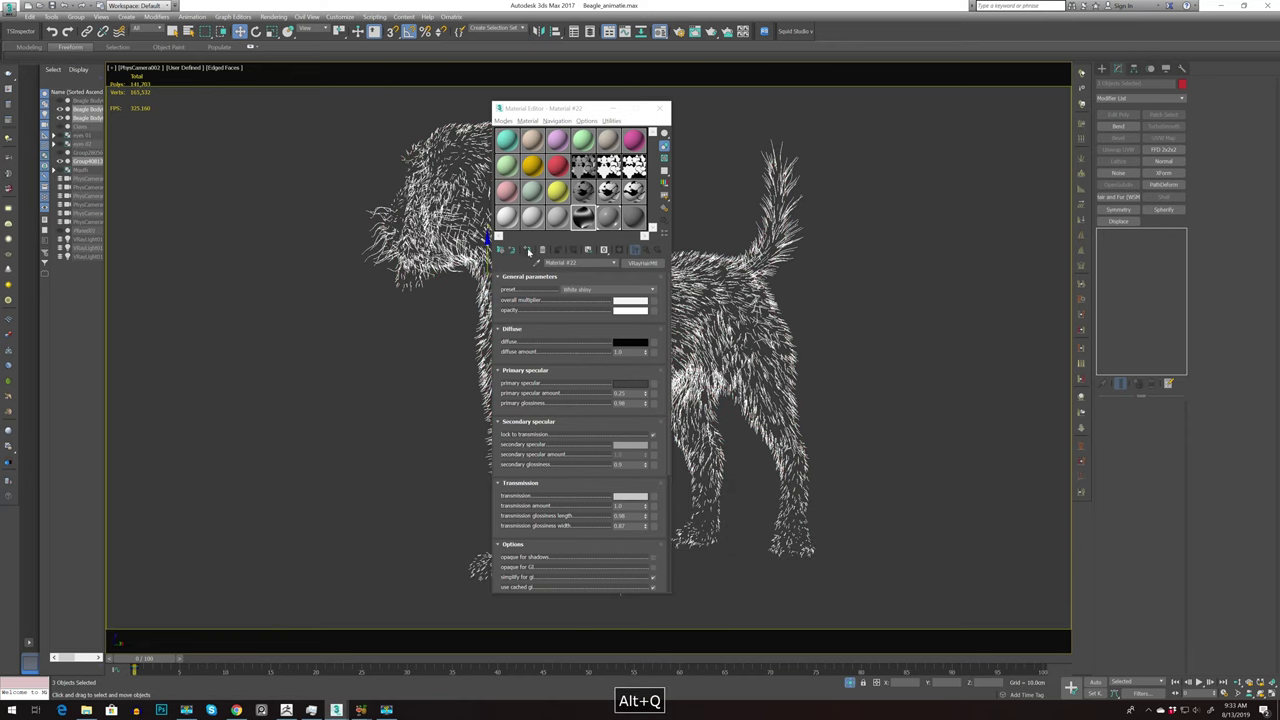
click(529, 250)
Rename the assigned material to Material #22s and close the Material Editor
click(579, 348)
text(s)
click(648, 392)
drag(575, 115, 946, 116)
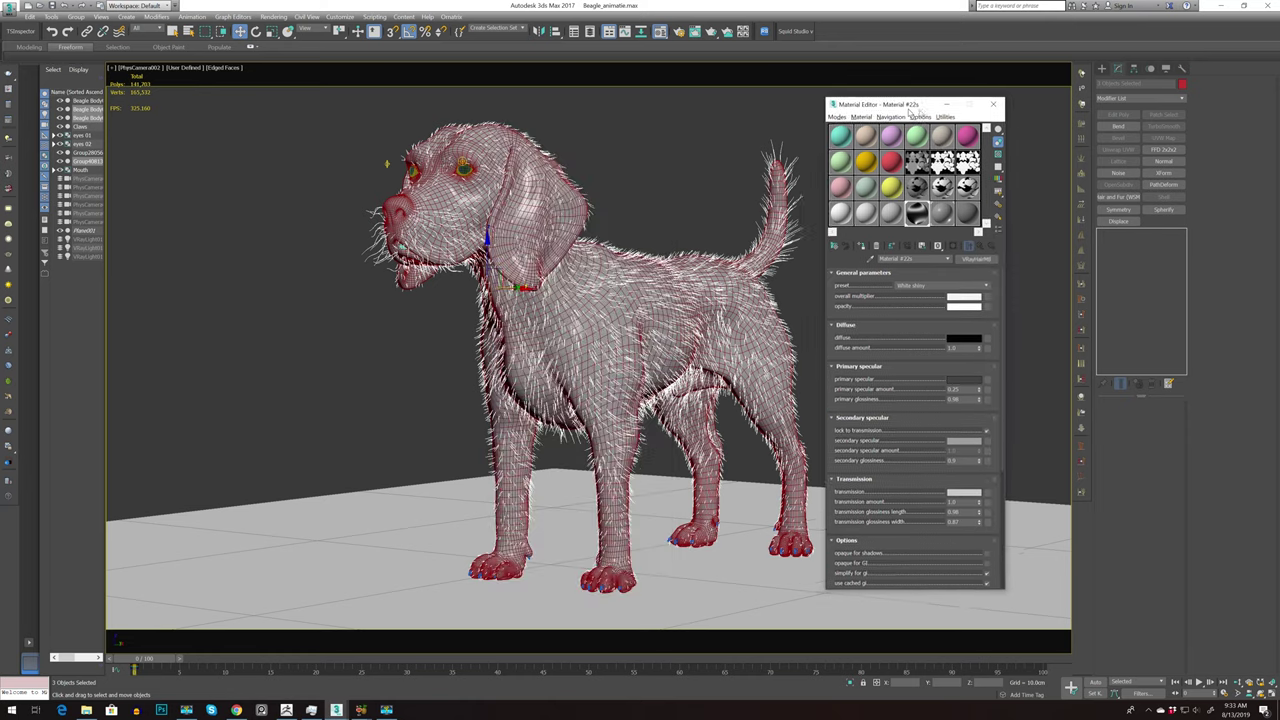
click(1034, 108)
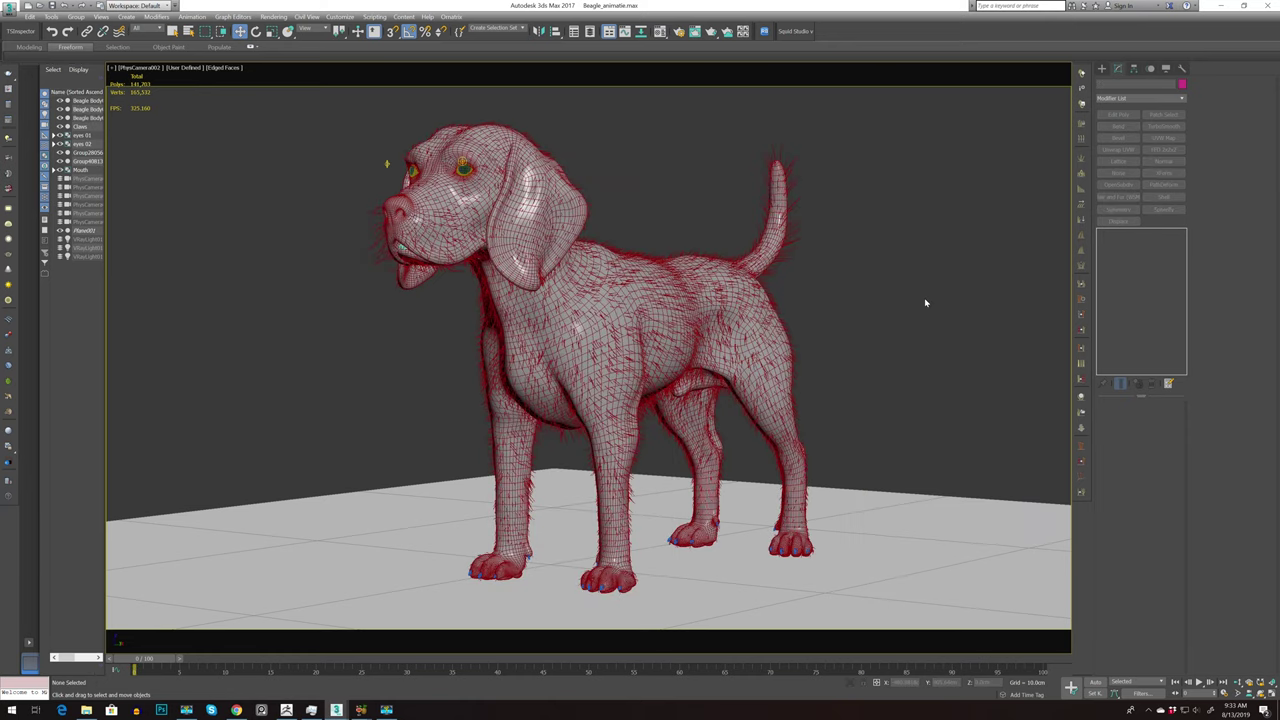
In Render Setup, set the output width to 2300 and check the V-Ray settings
click(273, 17)
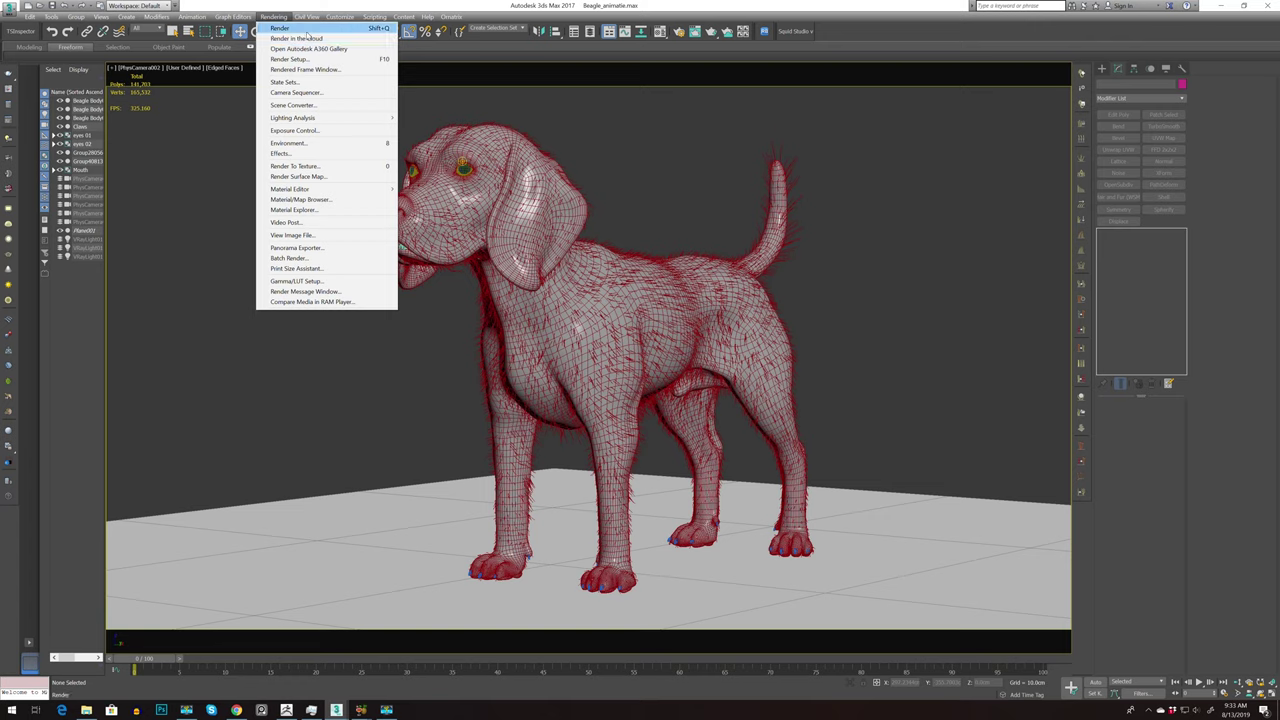
click(306, 60)
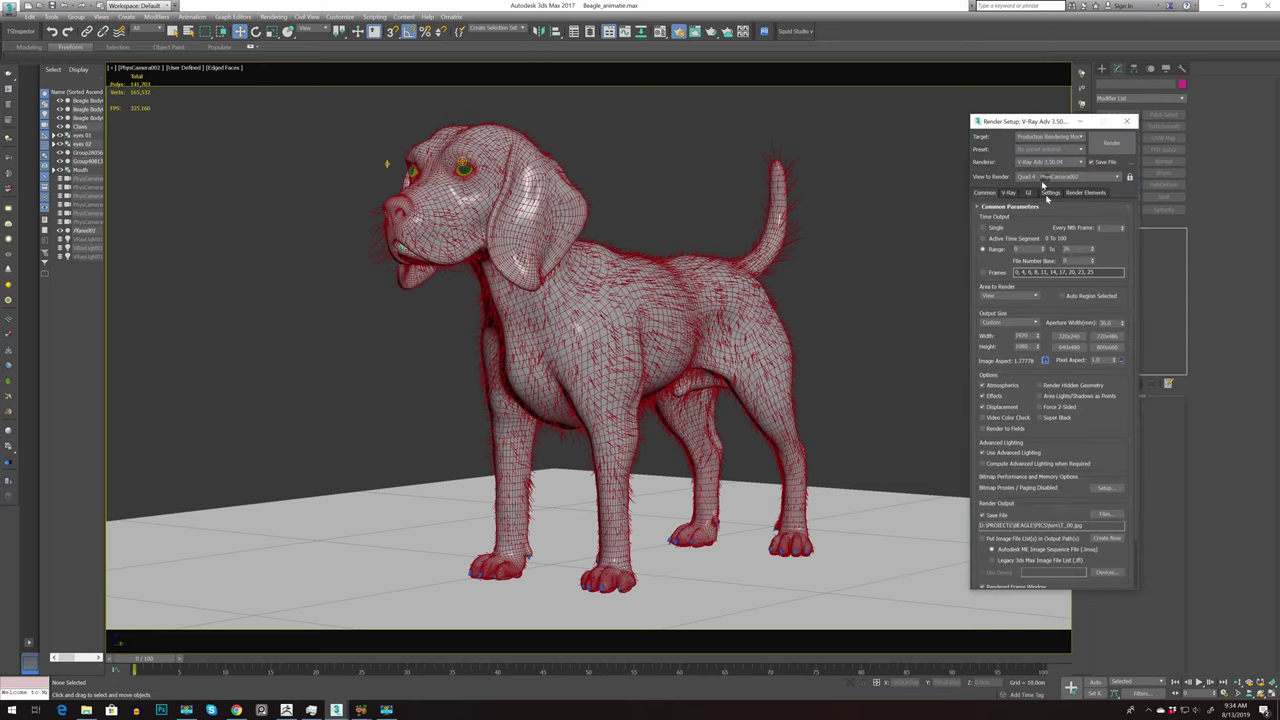
text(2)
text(00)
key(Return)
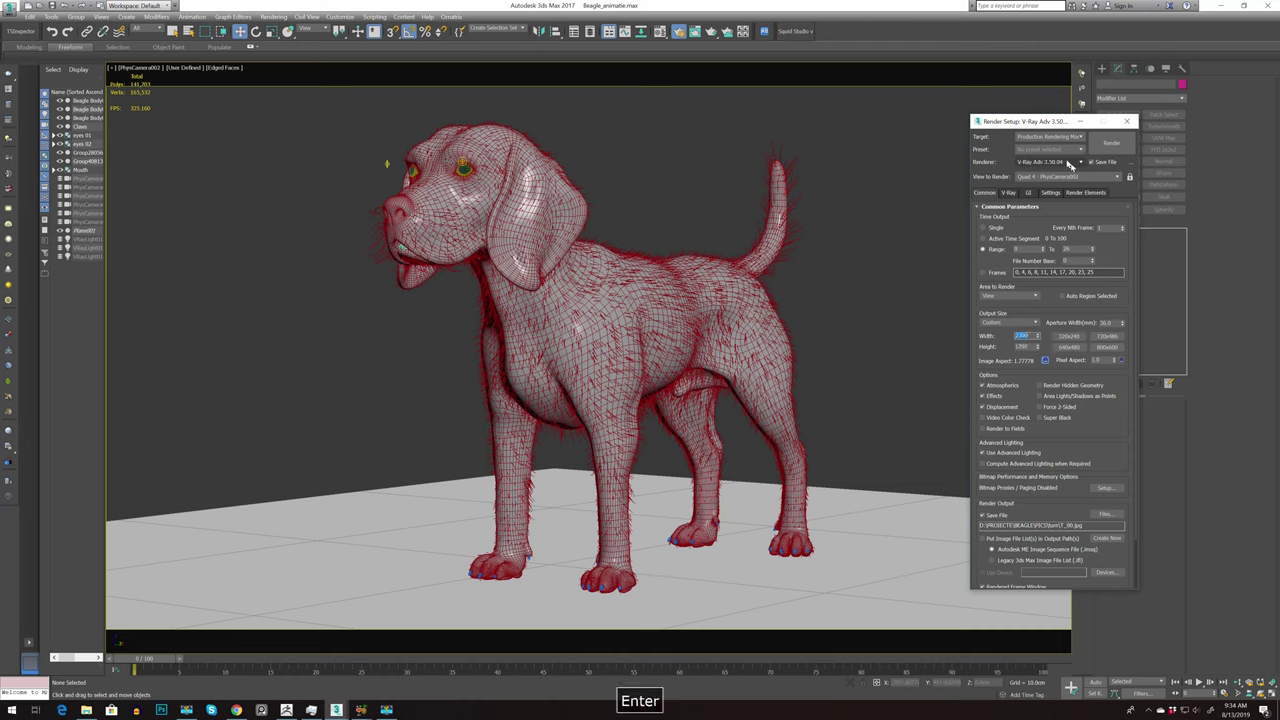
drag(1040, 123, 937, 133)
click(918, 202)
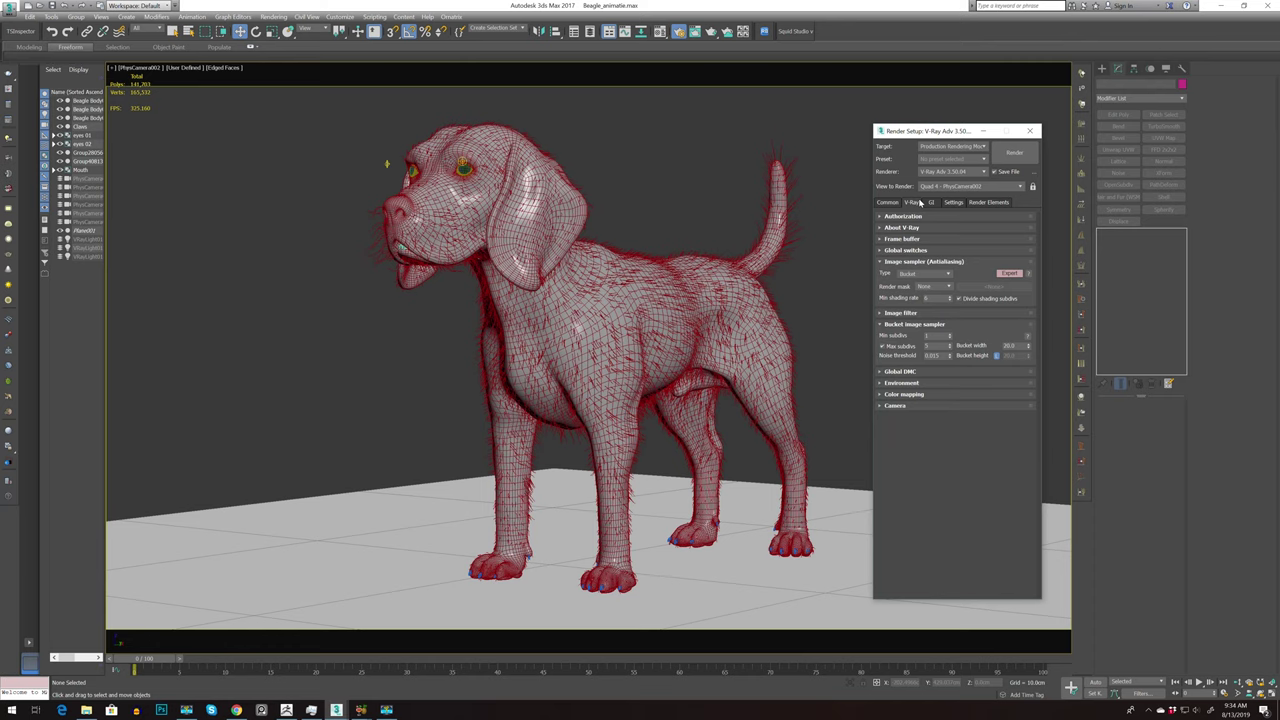
click(898, 203)
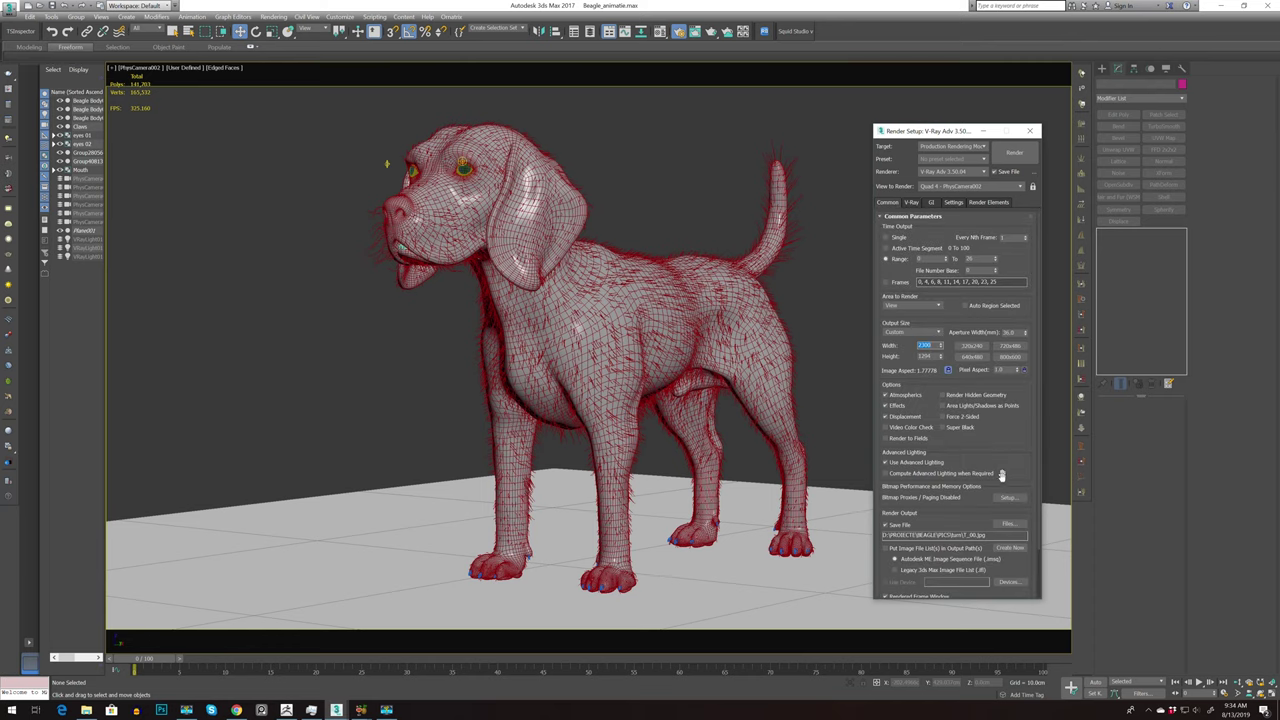
Start the render, declining the file overwrite and dismissing the no-files-saved warning
click(1027, 160)
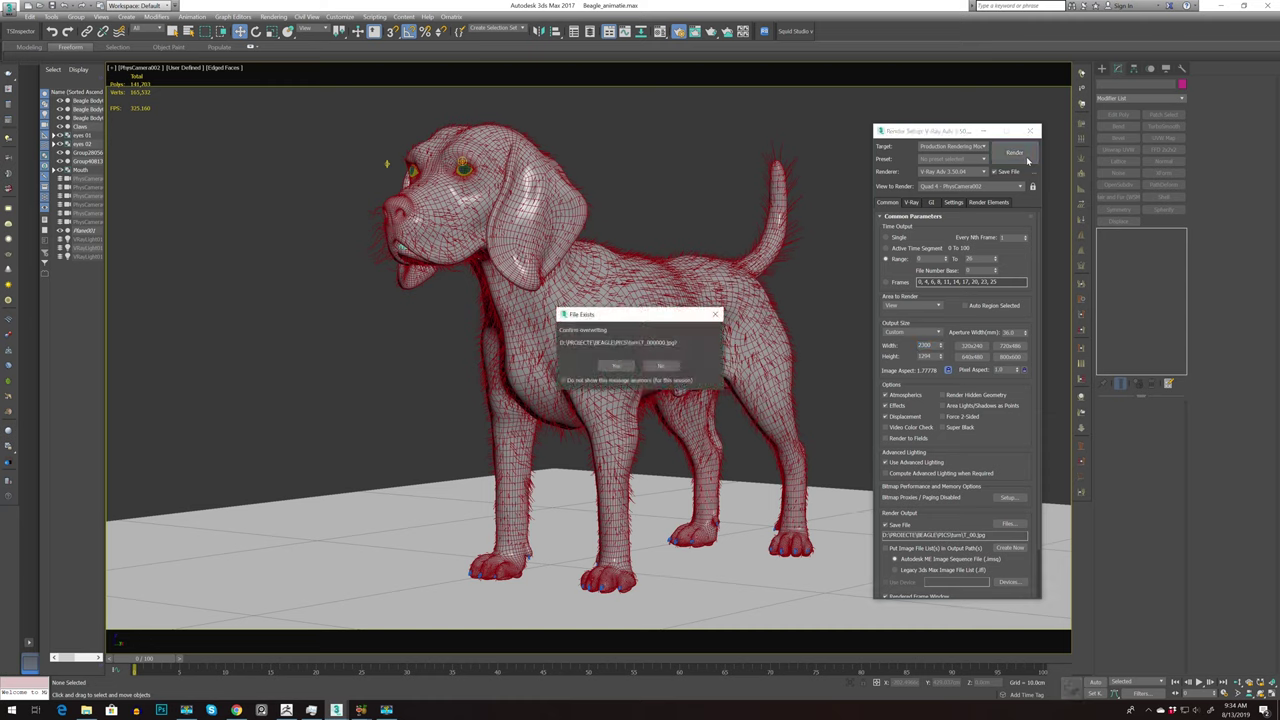
click(665, 369)
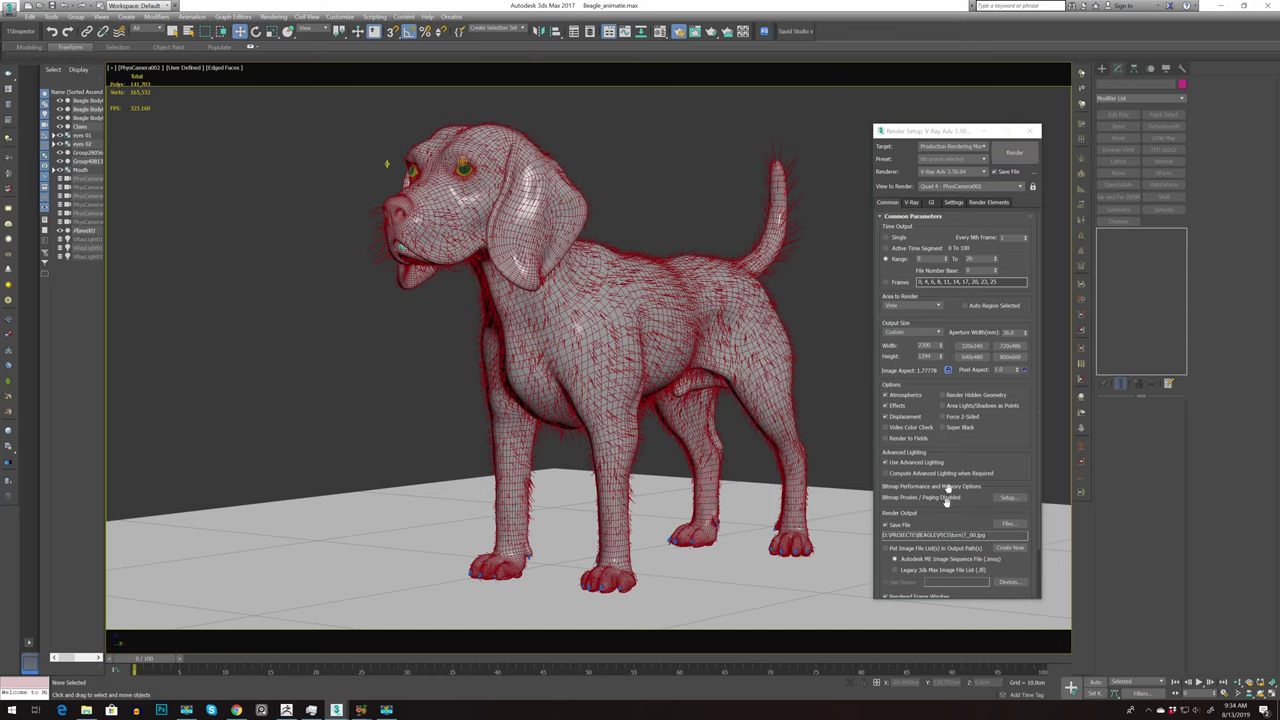
click(1014, 152)
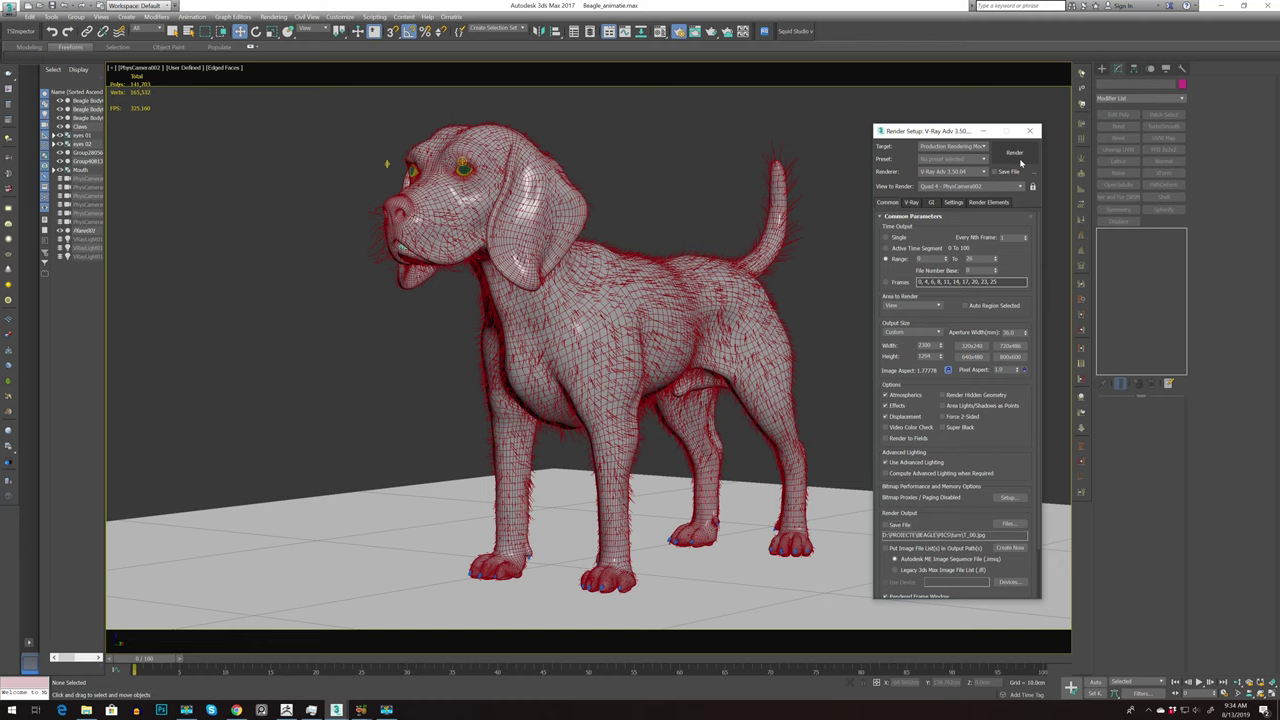
click(713, 402)
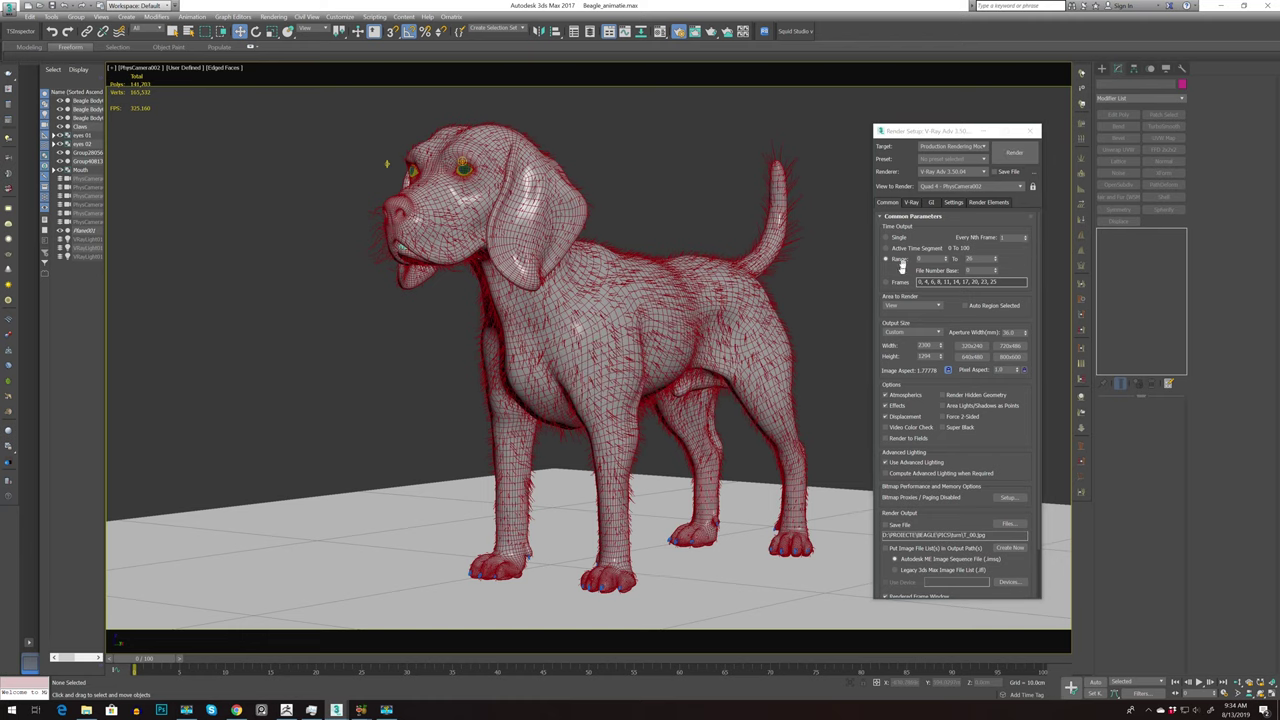
click(1026, 156)
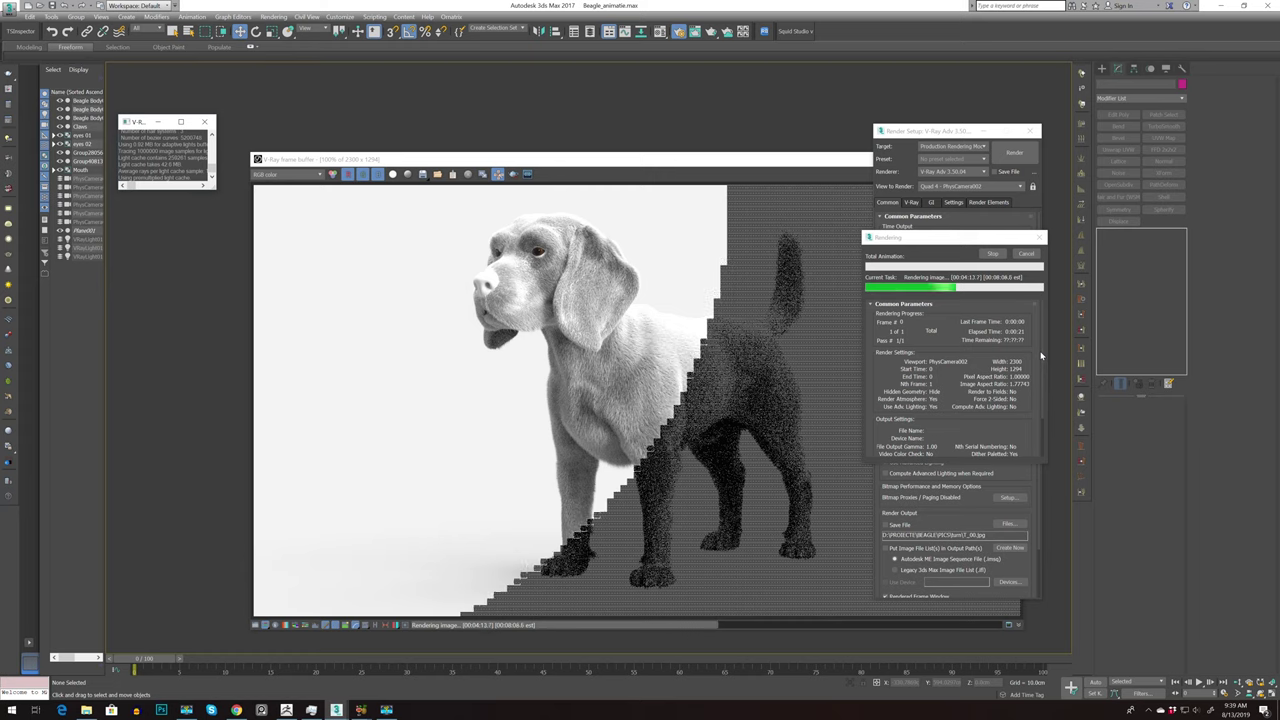
Let the 2300 × 1294 V-Ray render of the white-furred dog finish, then close it
click(894, 365)
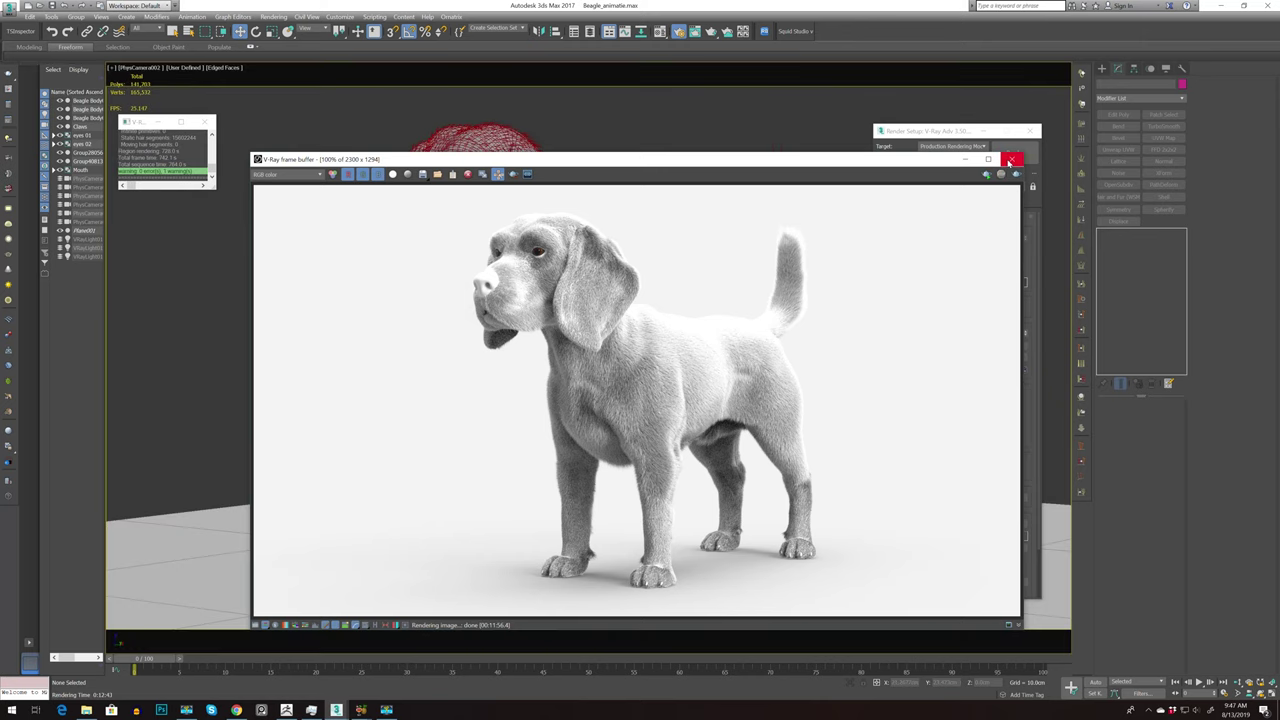
click(1011, 159)
Inspect Material #20's overall Color Correction map and its Dog Texture Map bitmap
click(1036, 133)
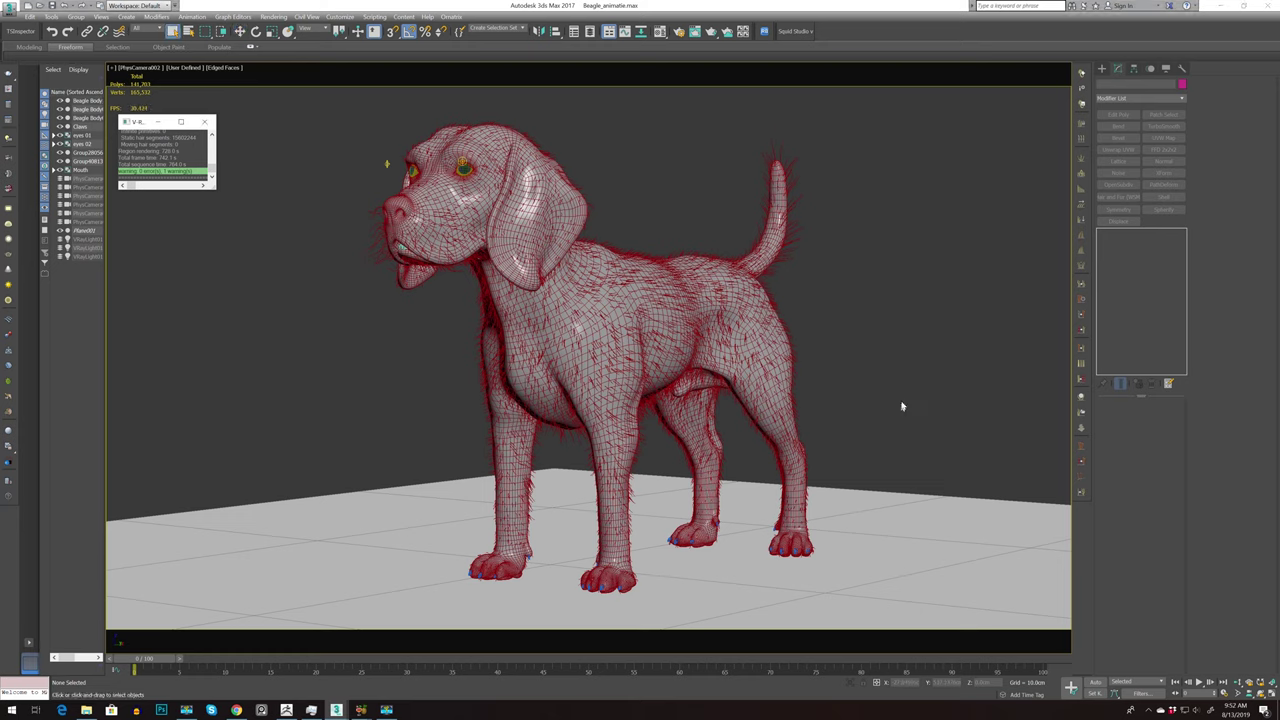
key(m)
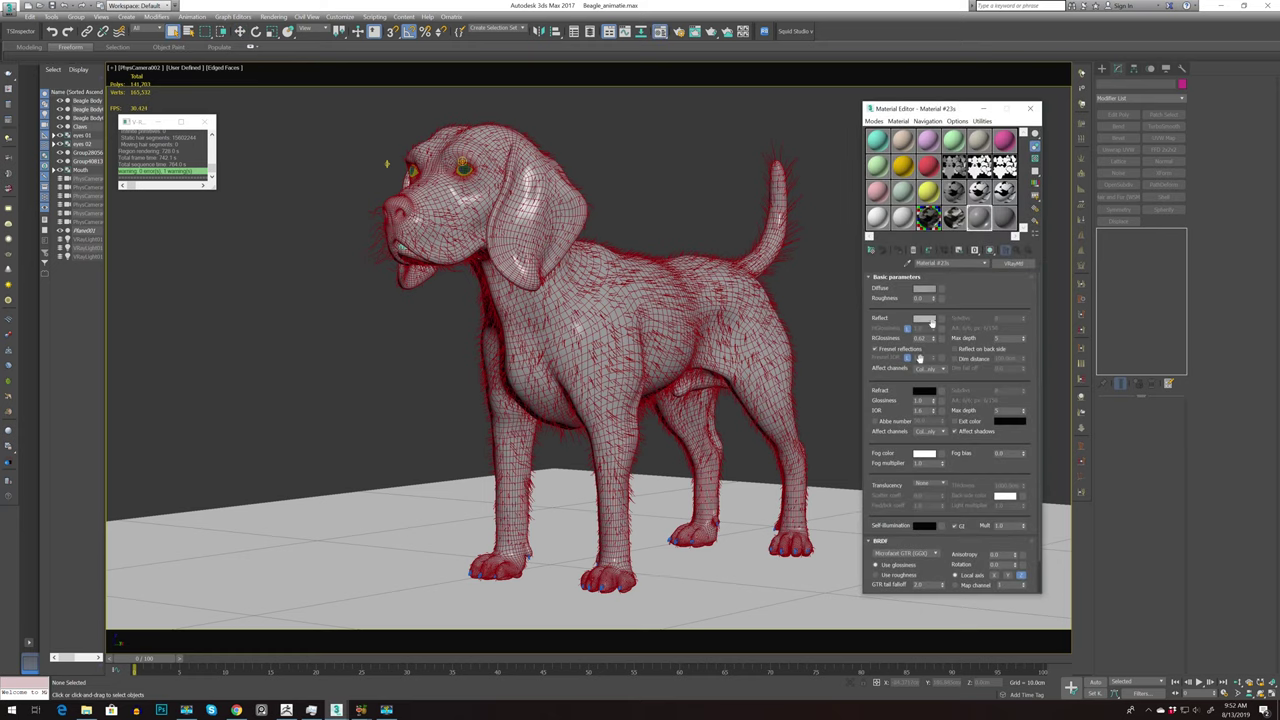
click(952, 219)
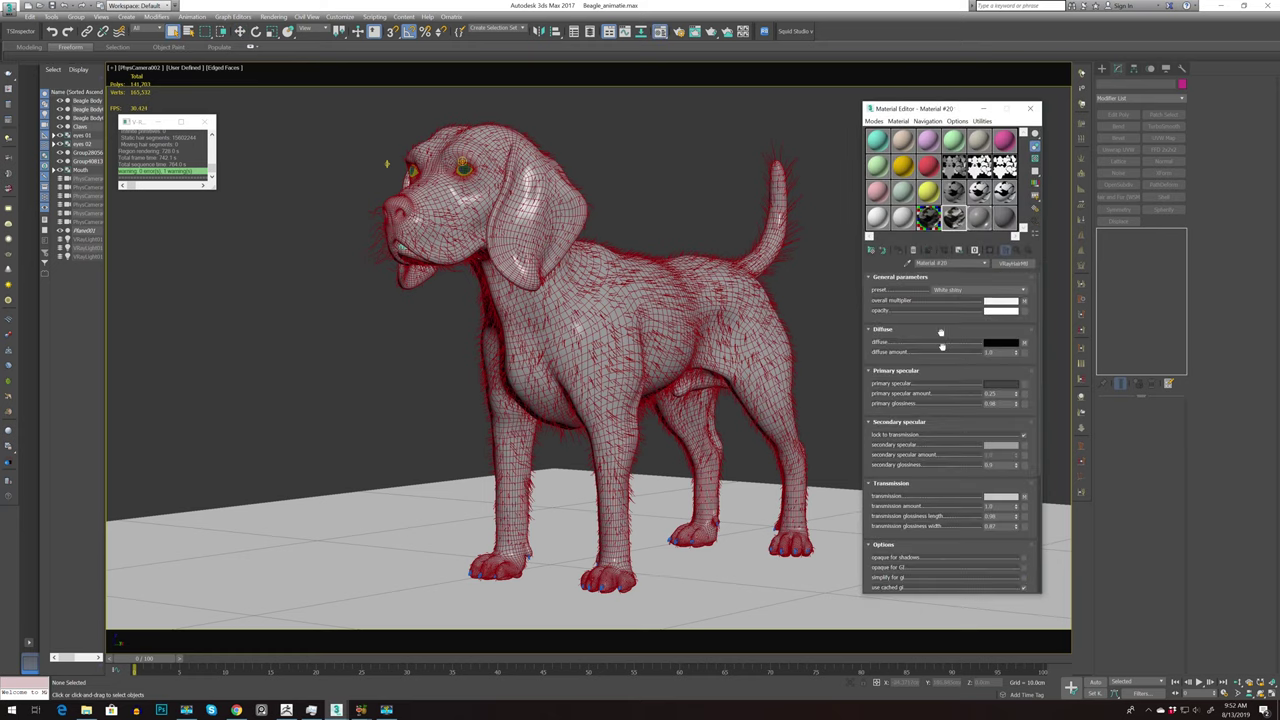
scroll(941, 346, down, 5)
drag(1005, 450, 1010, 454)
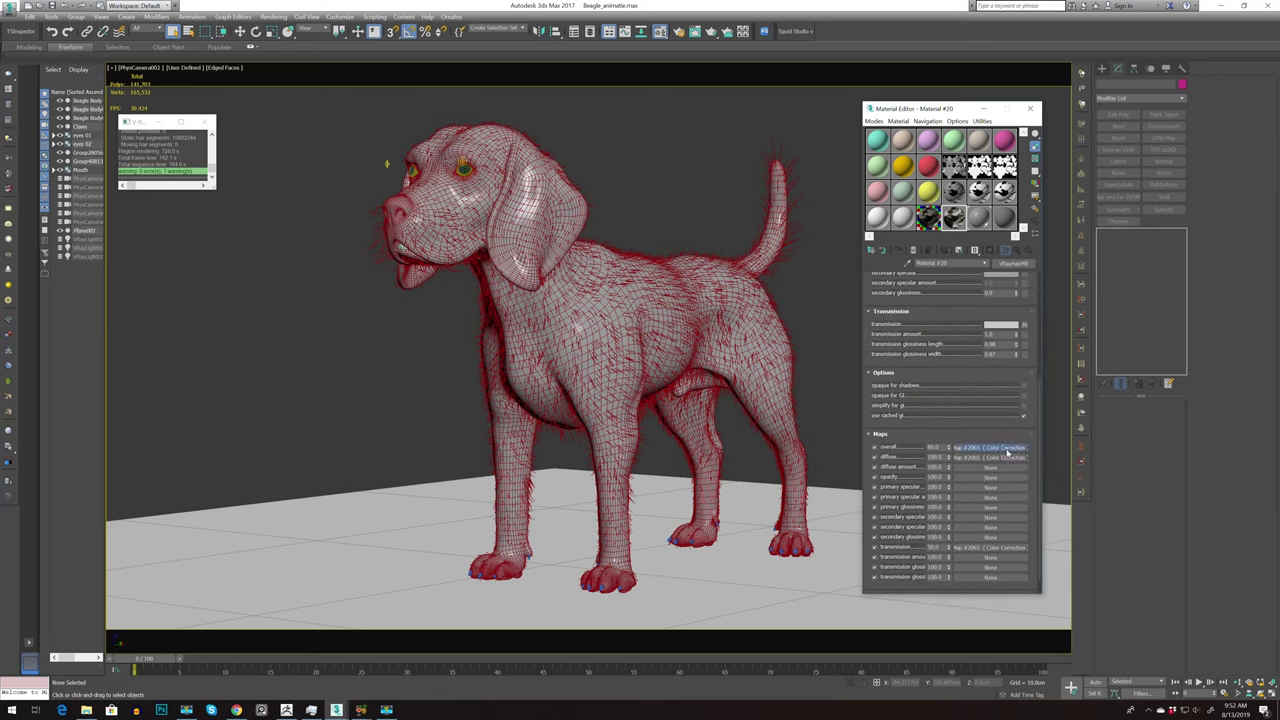
click(1006, 450)
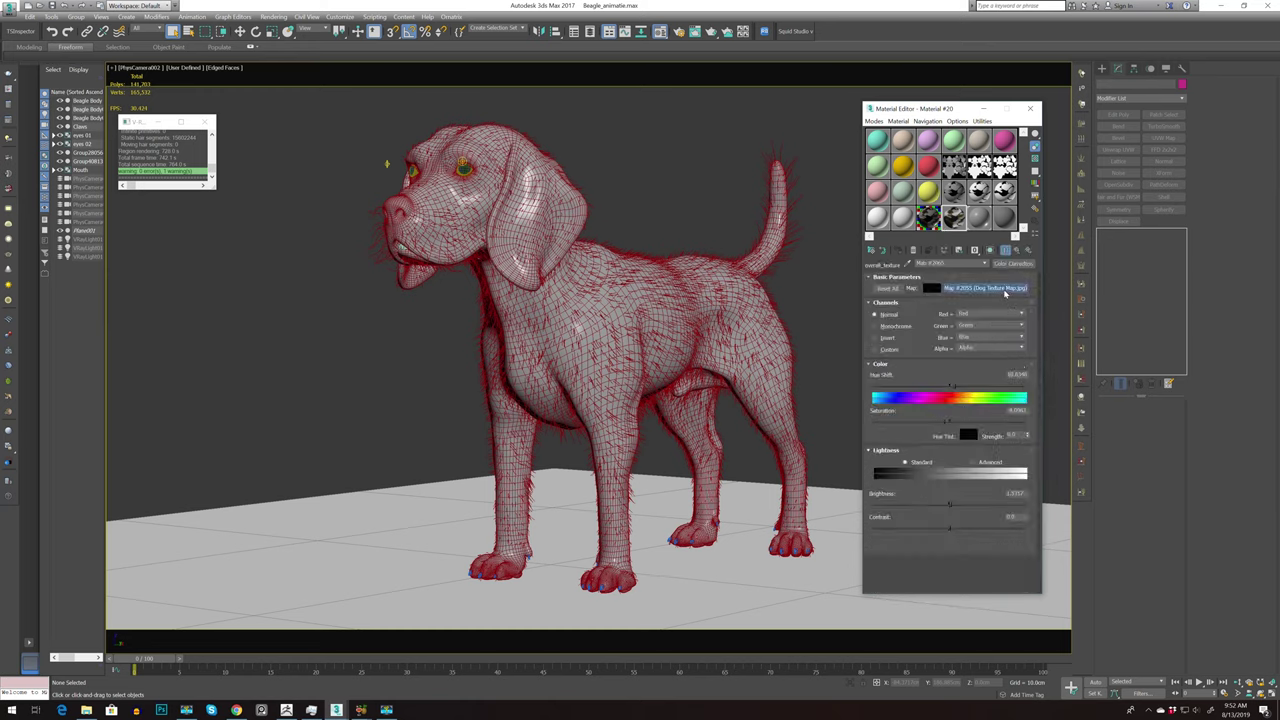
click(1000, 288)
click(1006, 434)
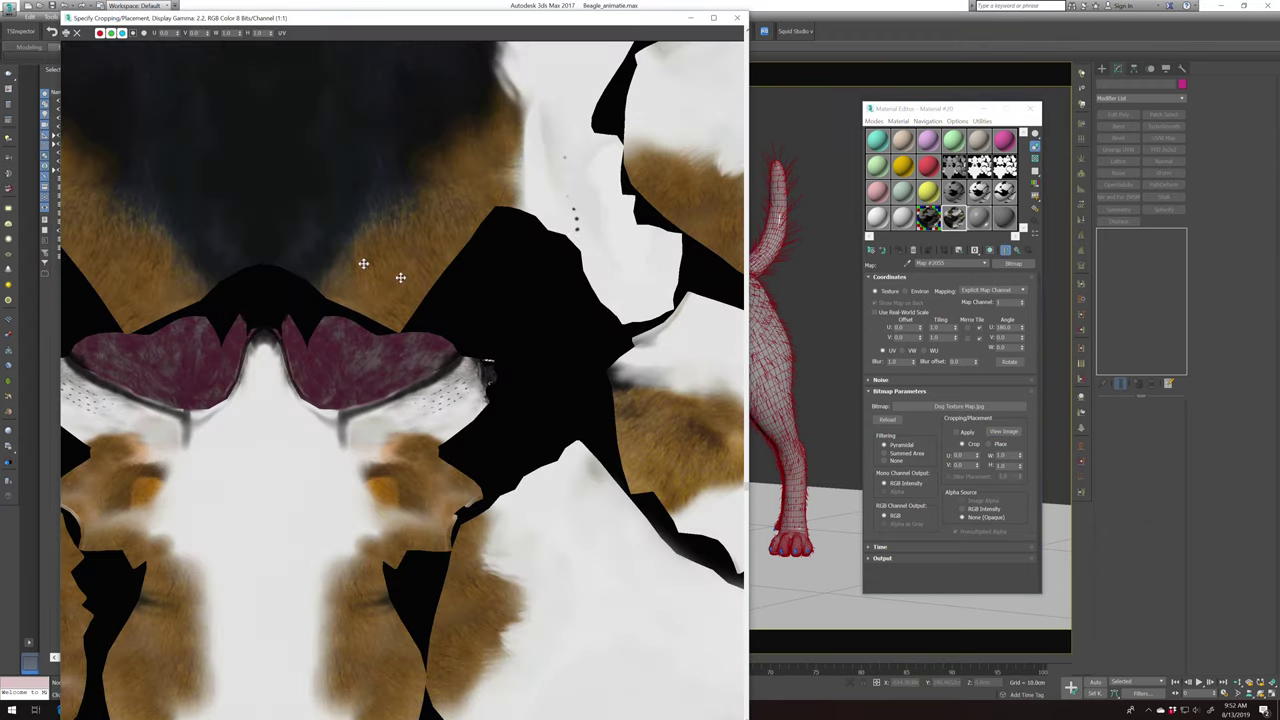
scroll(509, 390, down, 1)
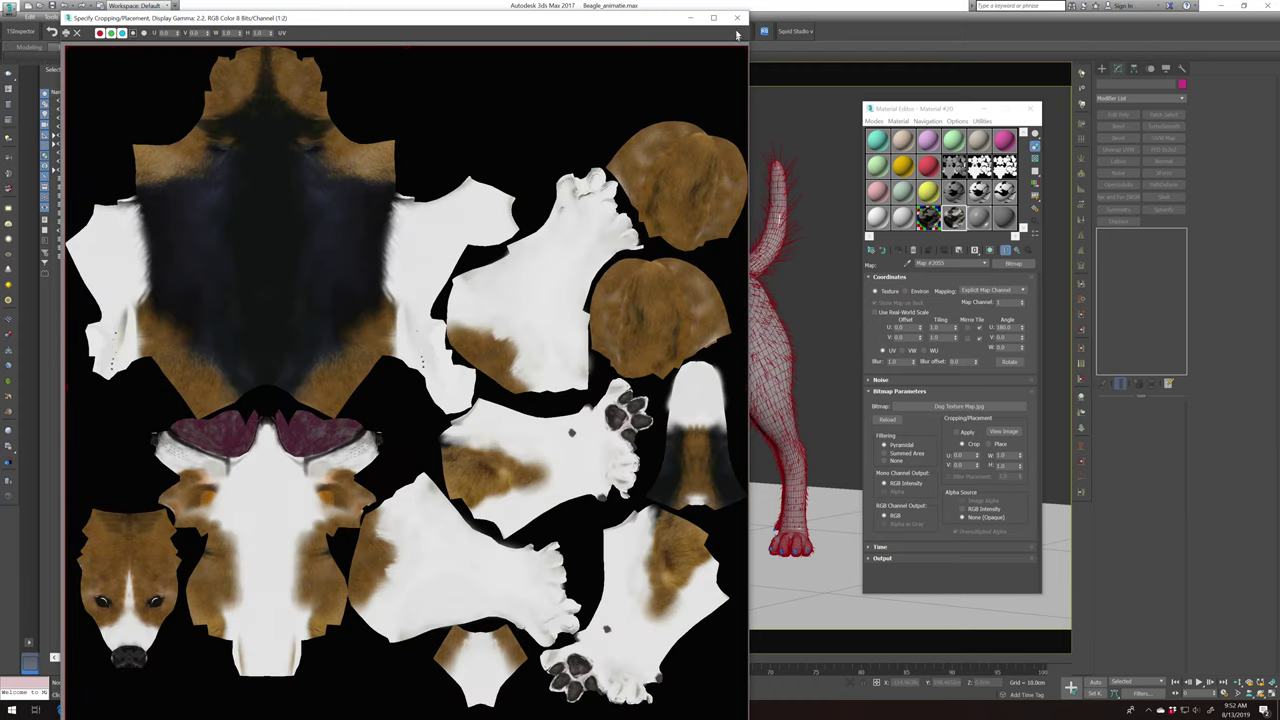
click(737, 18)
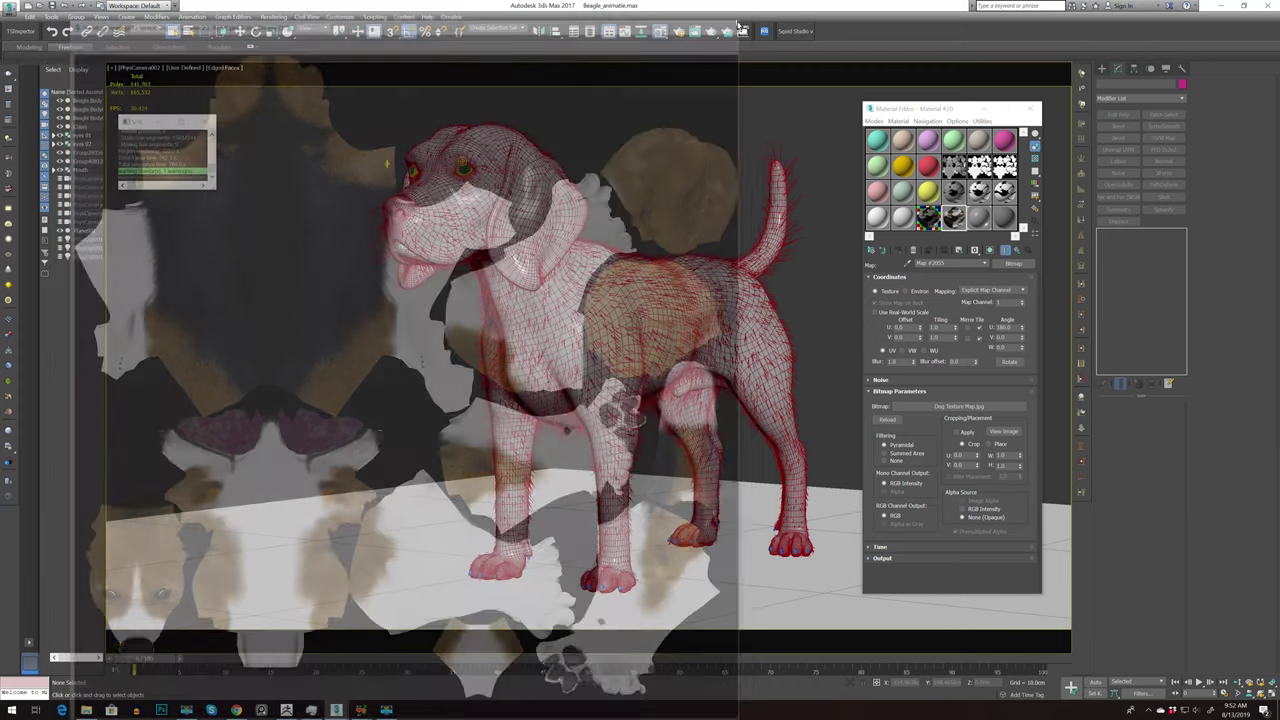
click(956, 251)
click(901, 252)
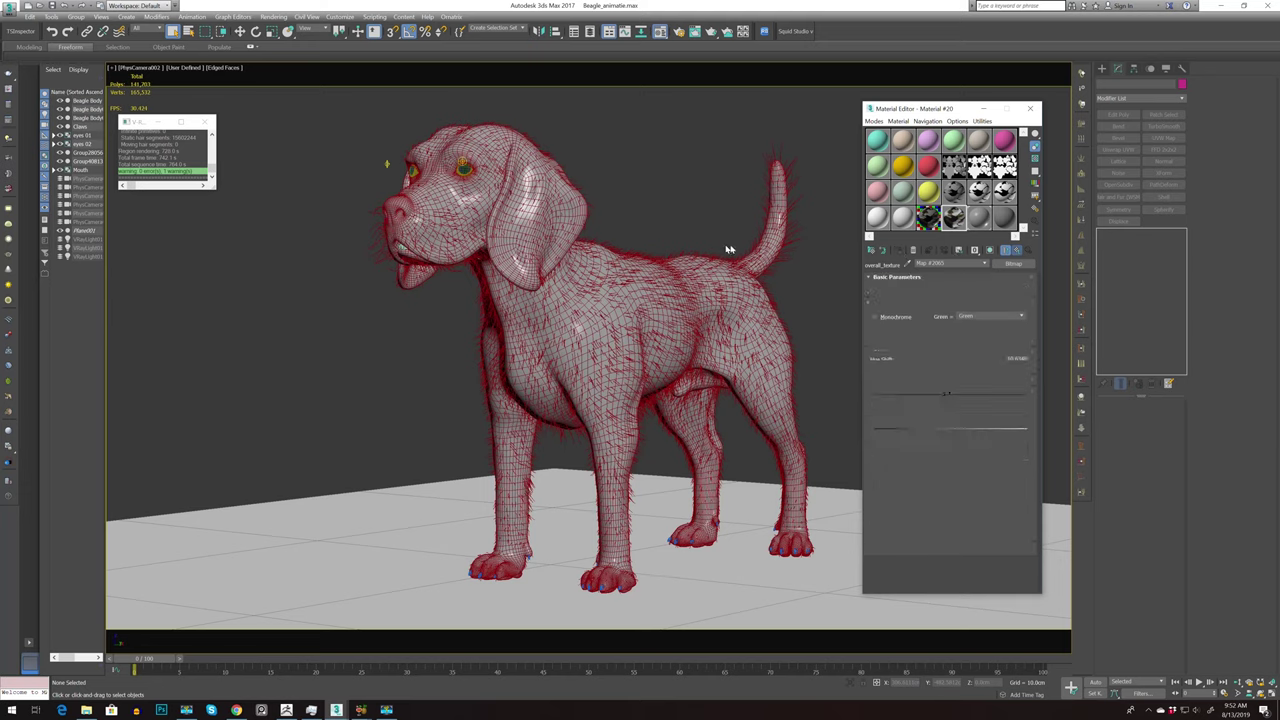
Assign the white shiny hair material to the selected fur and rename it Hair
click(800, 204)
click(955, 225)
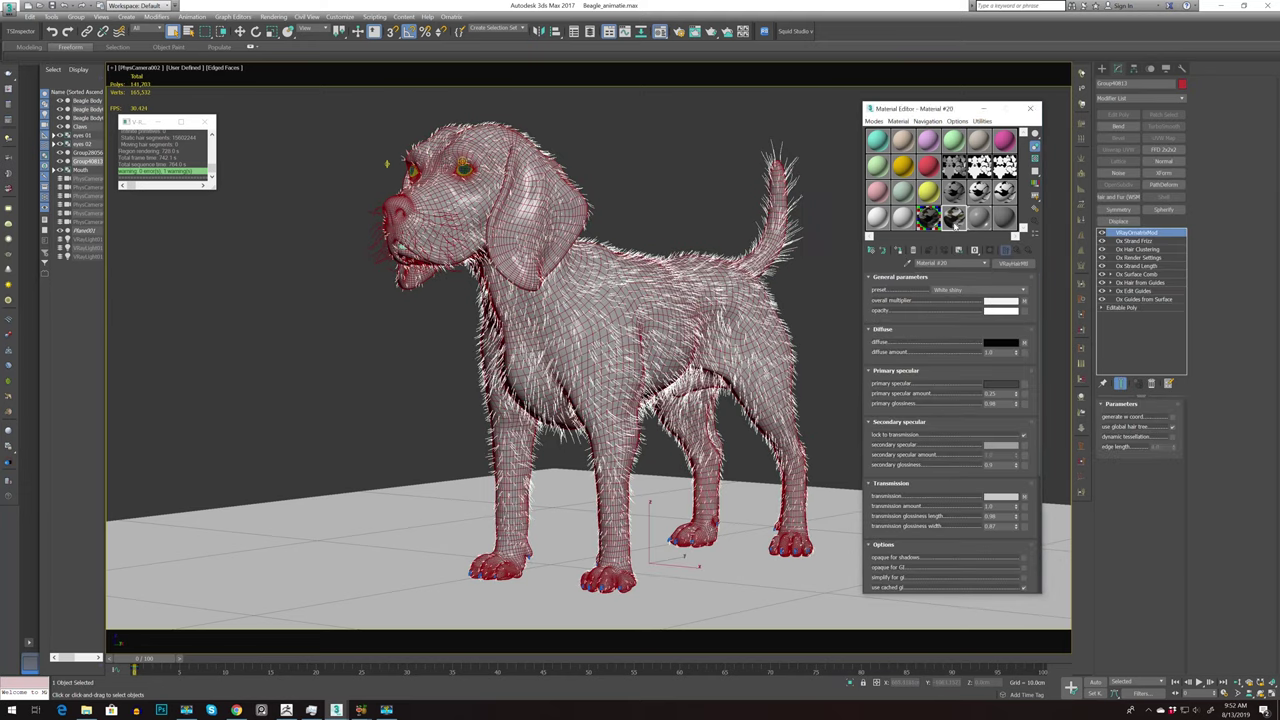
click(899, 250)
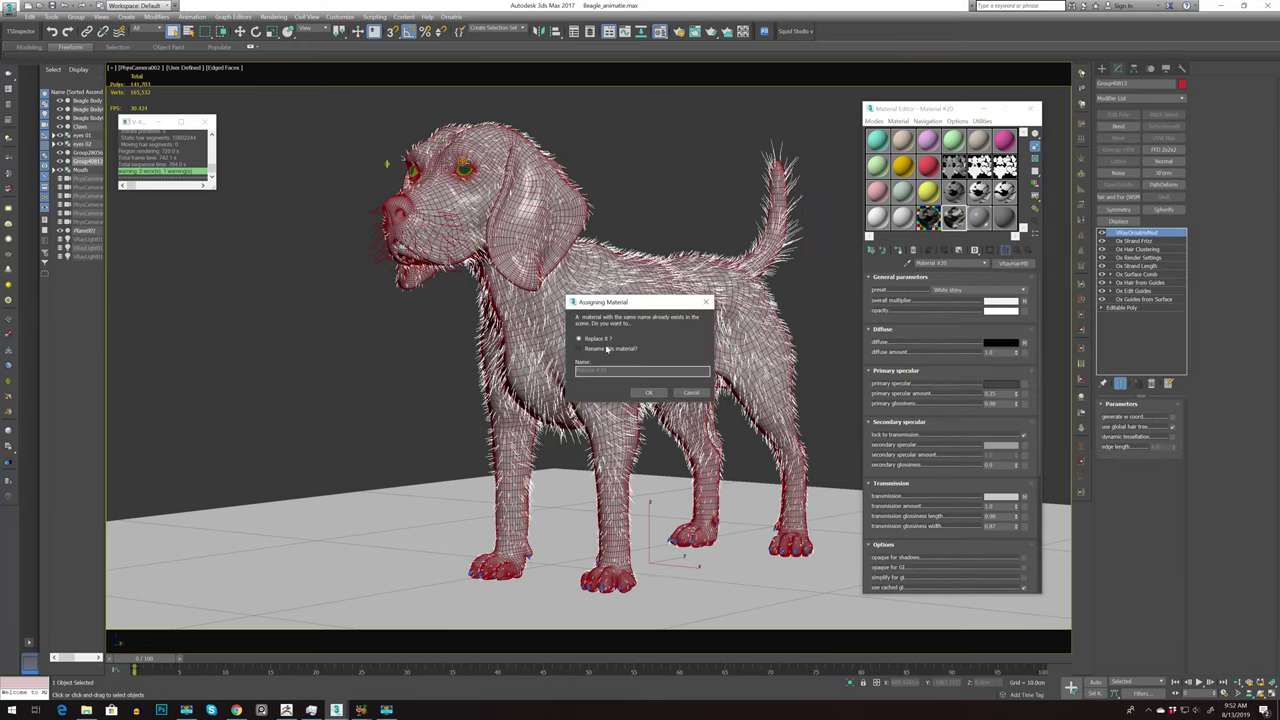
click(606, 348)
text(Hair)
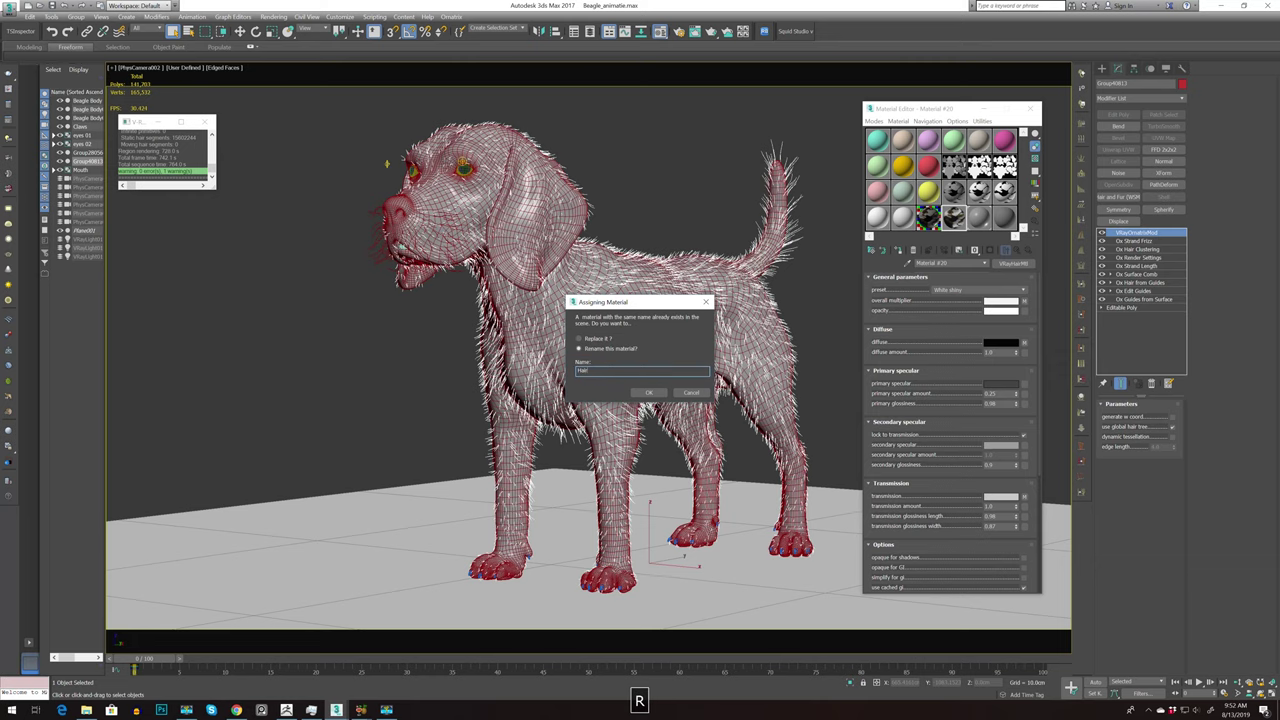
key(Return)
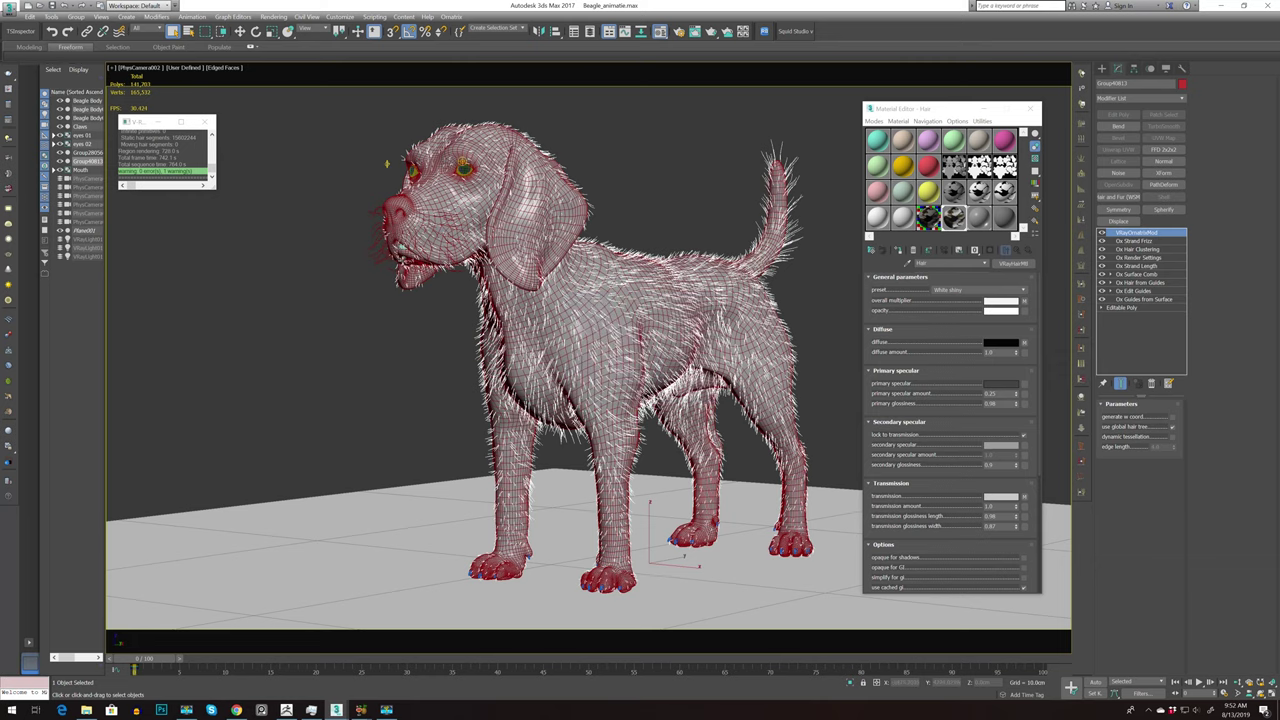
click(383, 263)
key(z)
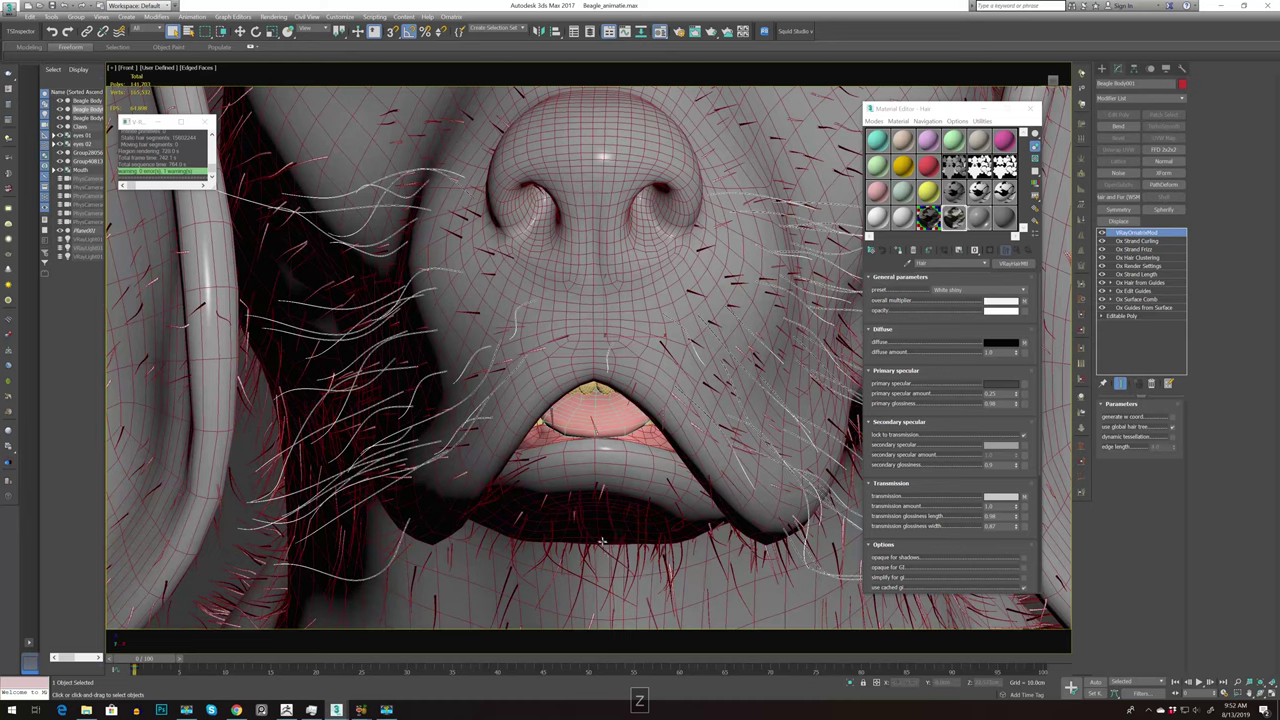
Select only the Beagle Body and switch the viewport to PhysCamera002
ctrl+click(575, 523)
click(949, 230)
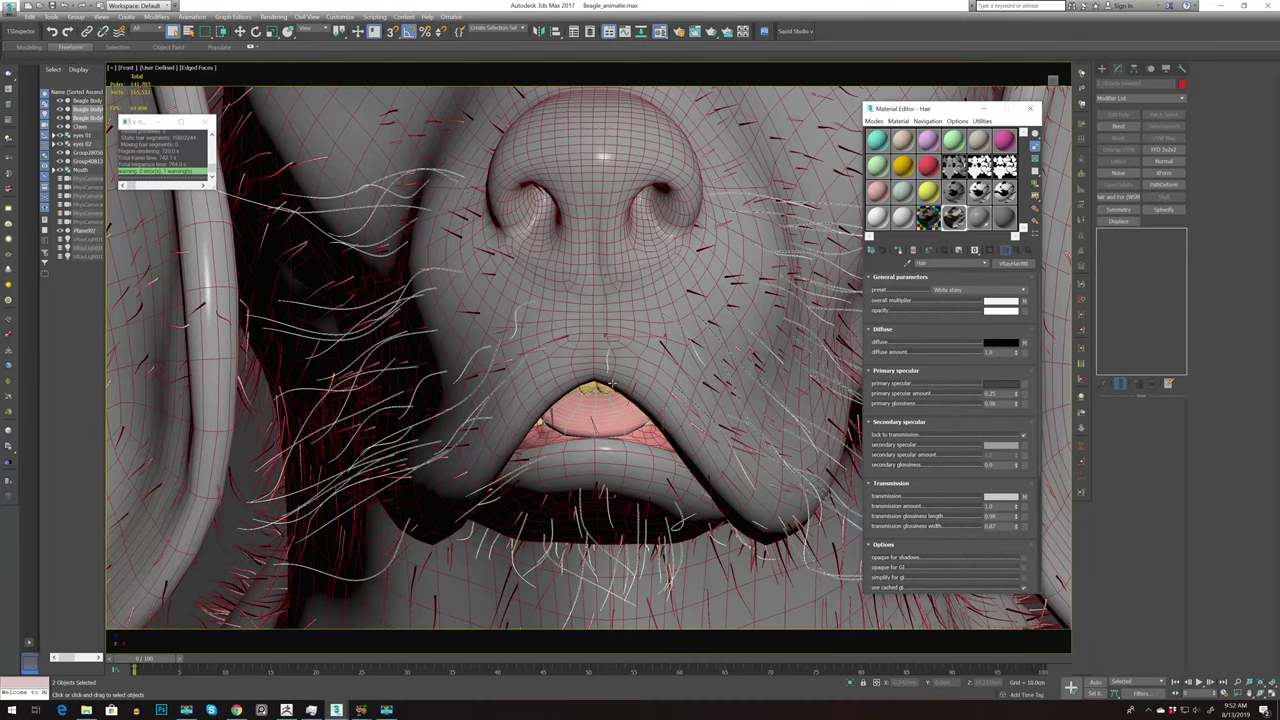
key(z)
click(80, 101)
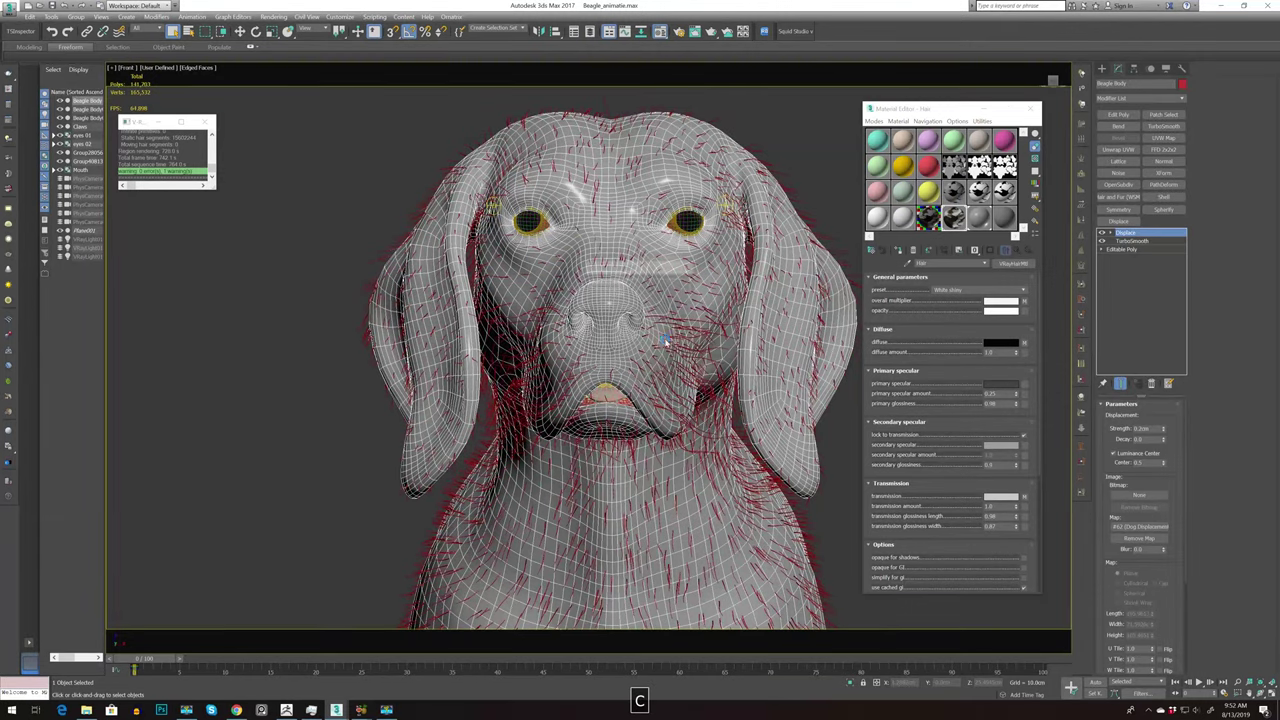
key(c)
key(Return)
Check Material #23's Dog Texture Map colour bitmap and assign this VRayFastSSS2 skin to the body
click(928, 217)
drag(972, 436, 960, 403)
scroll(960, 405, down, 3)
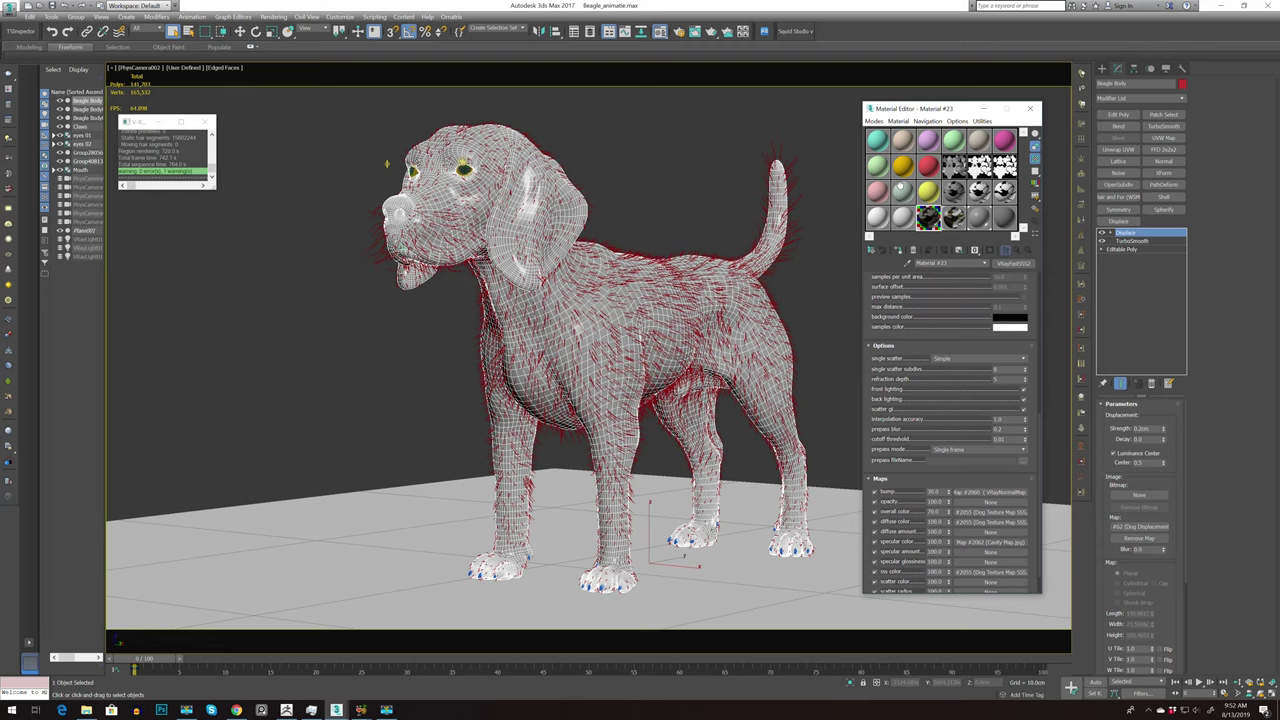
scroll(957, 430, down, 2)
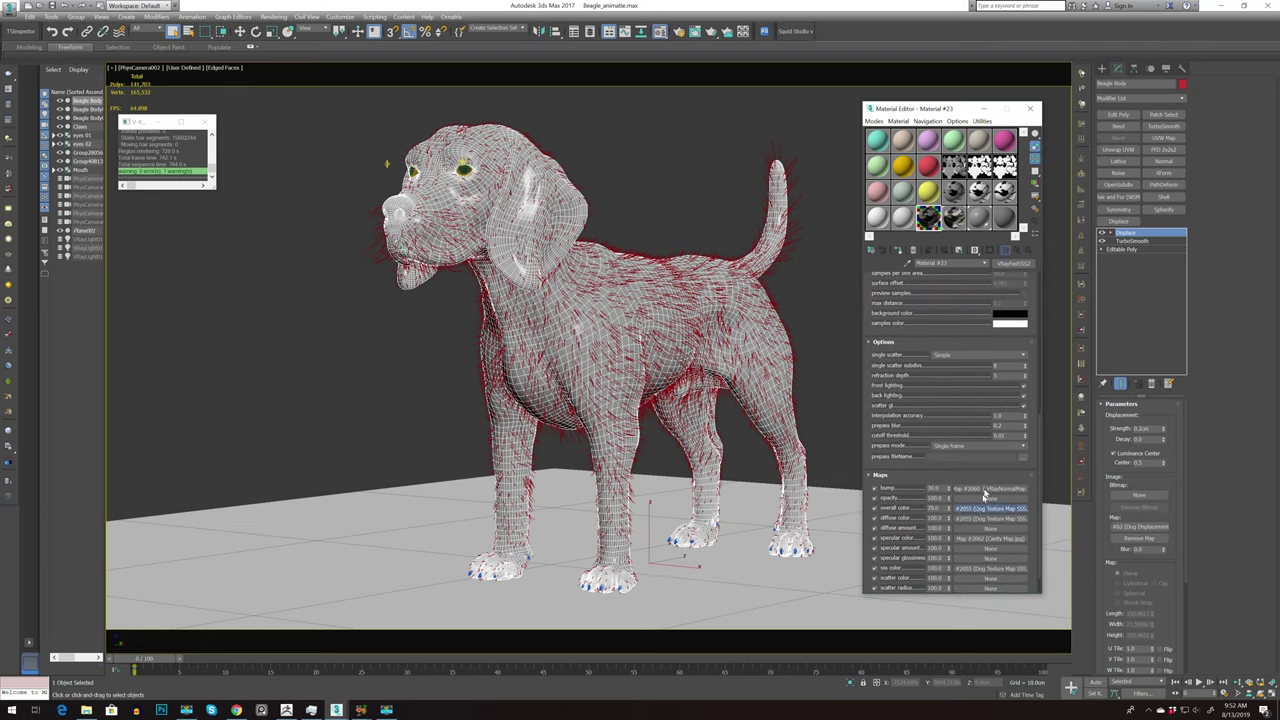
click(980, 508)
click(1002, 432)
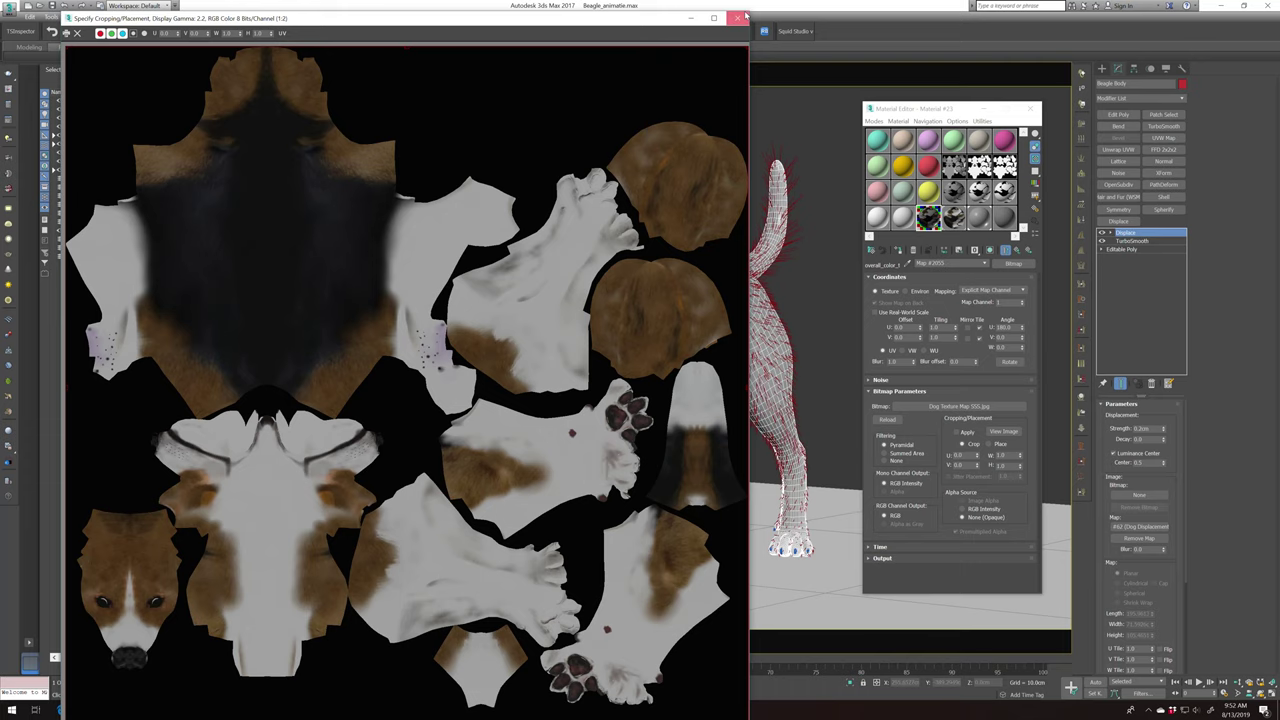
click(737, 18)
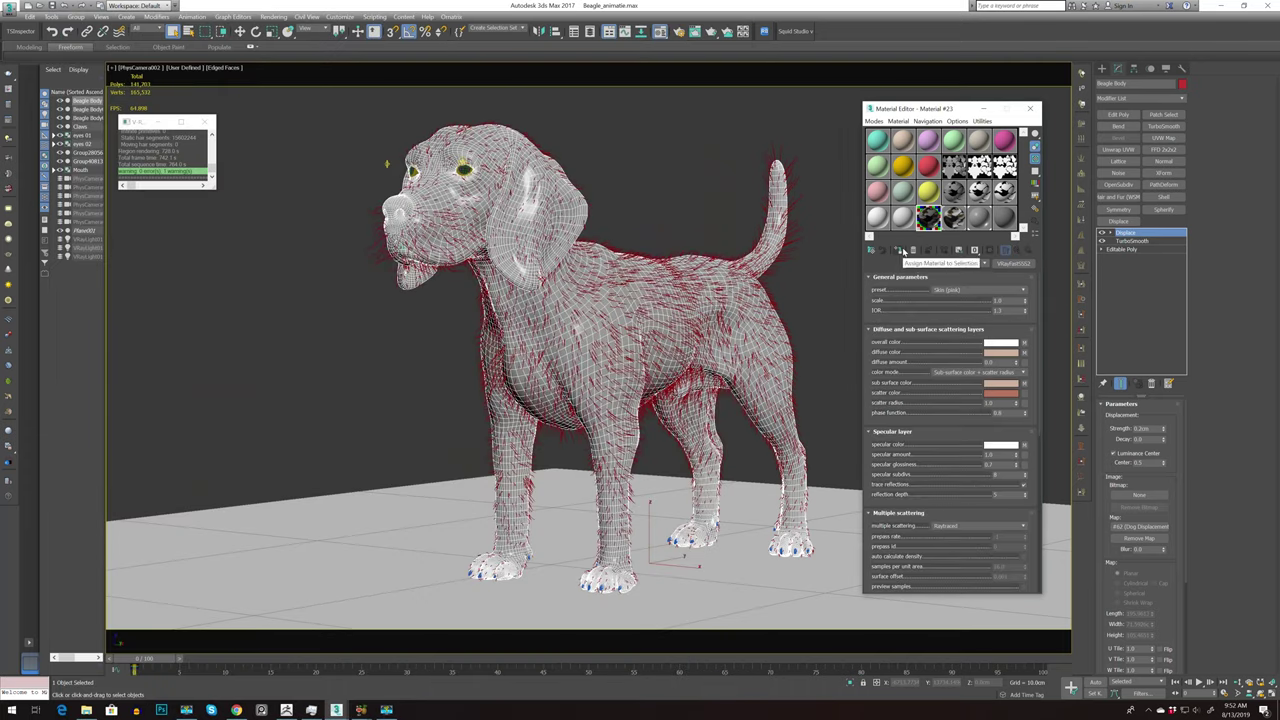
click(898, 250)
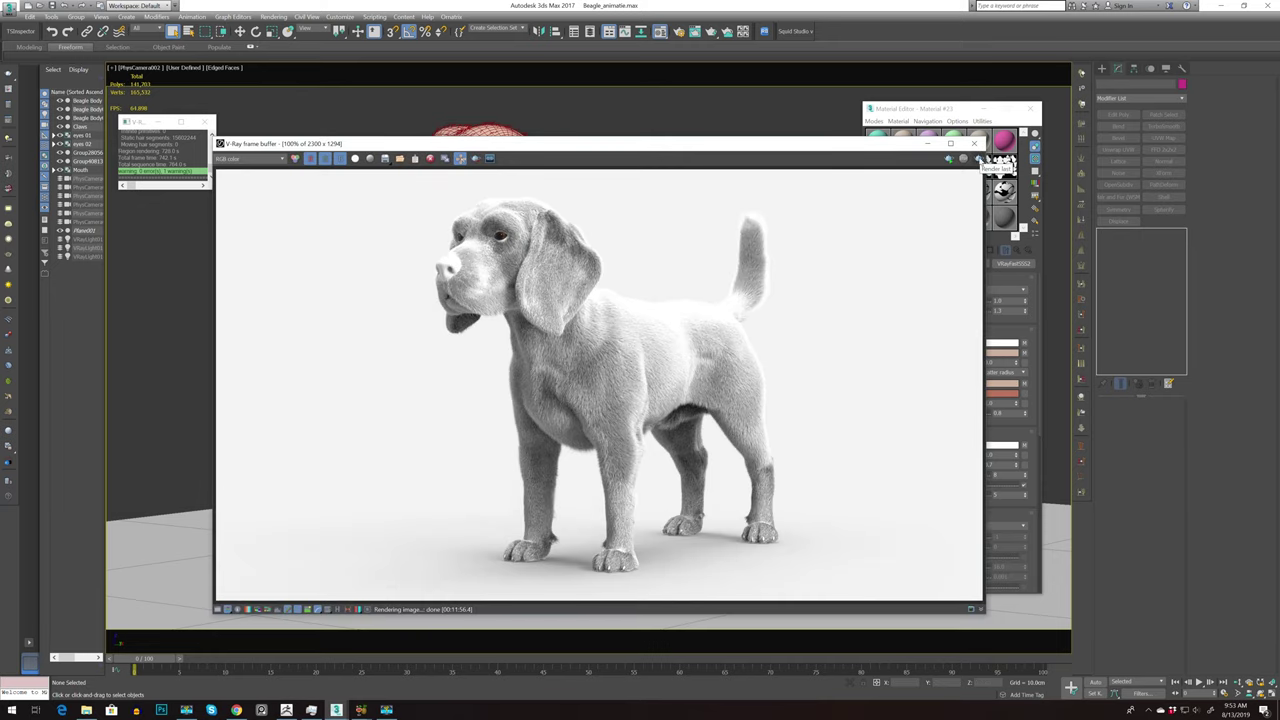
Render PhysCamera002 in the V-Ray frame buffer to show the textured tricolor beagle
click(948, 158)
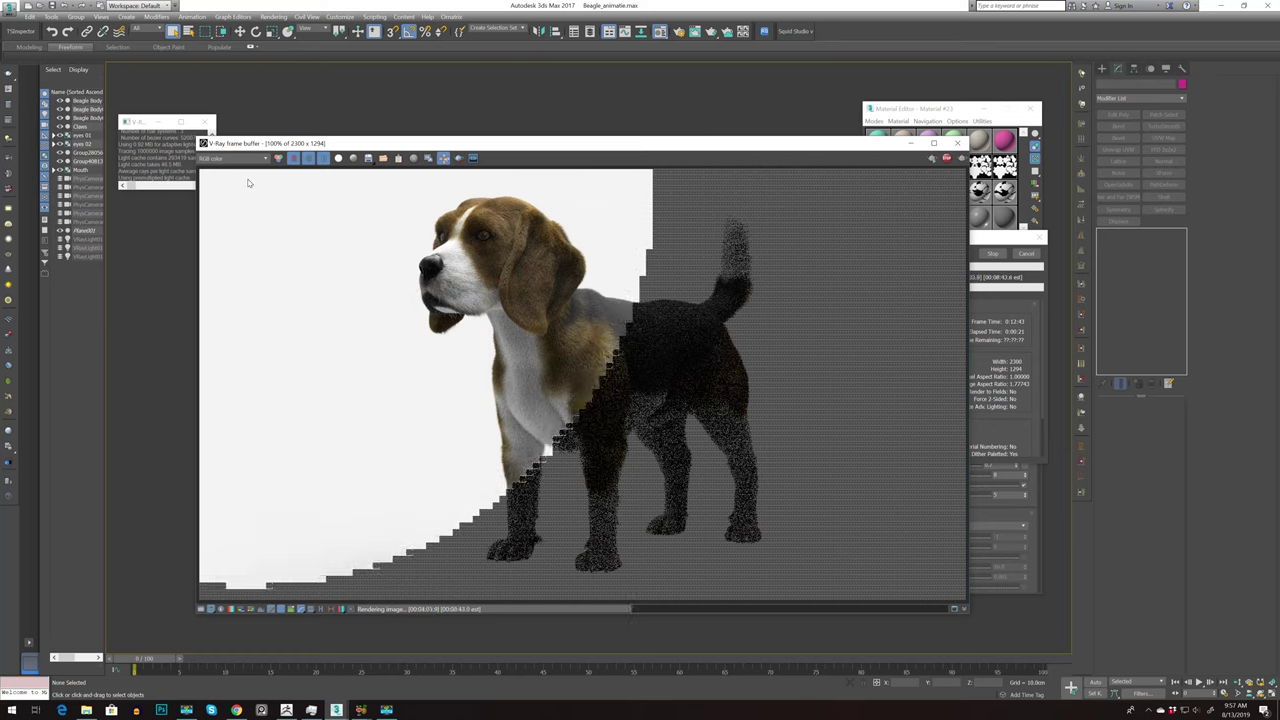
Show the V-Ray frame buffer's exposure, hue/saturation, levels and curve correction panel
click(203, 608)
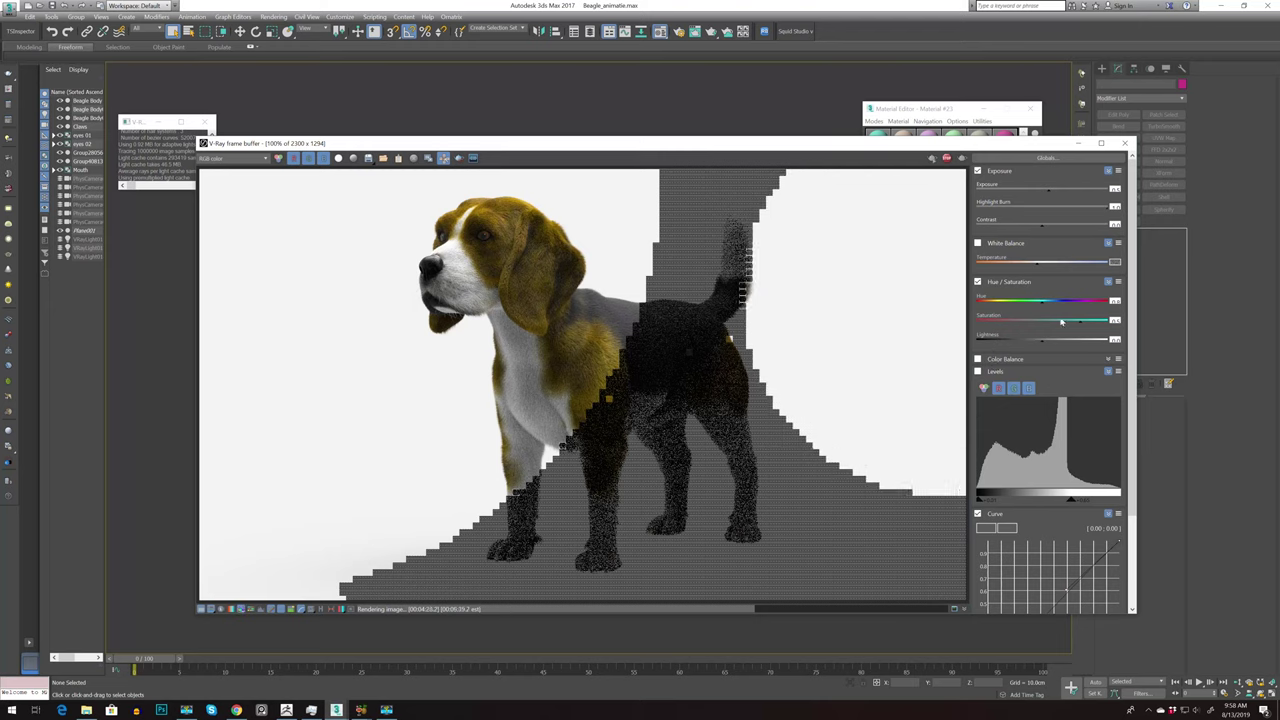